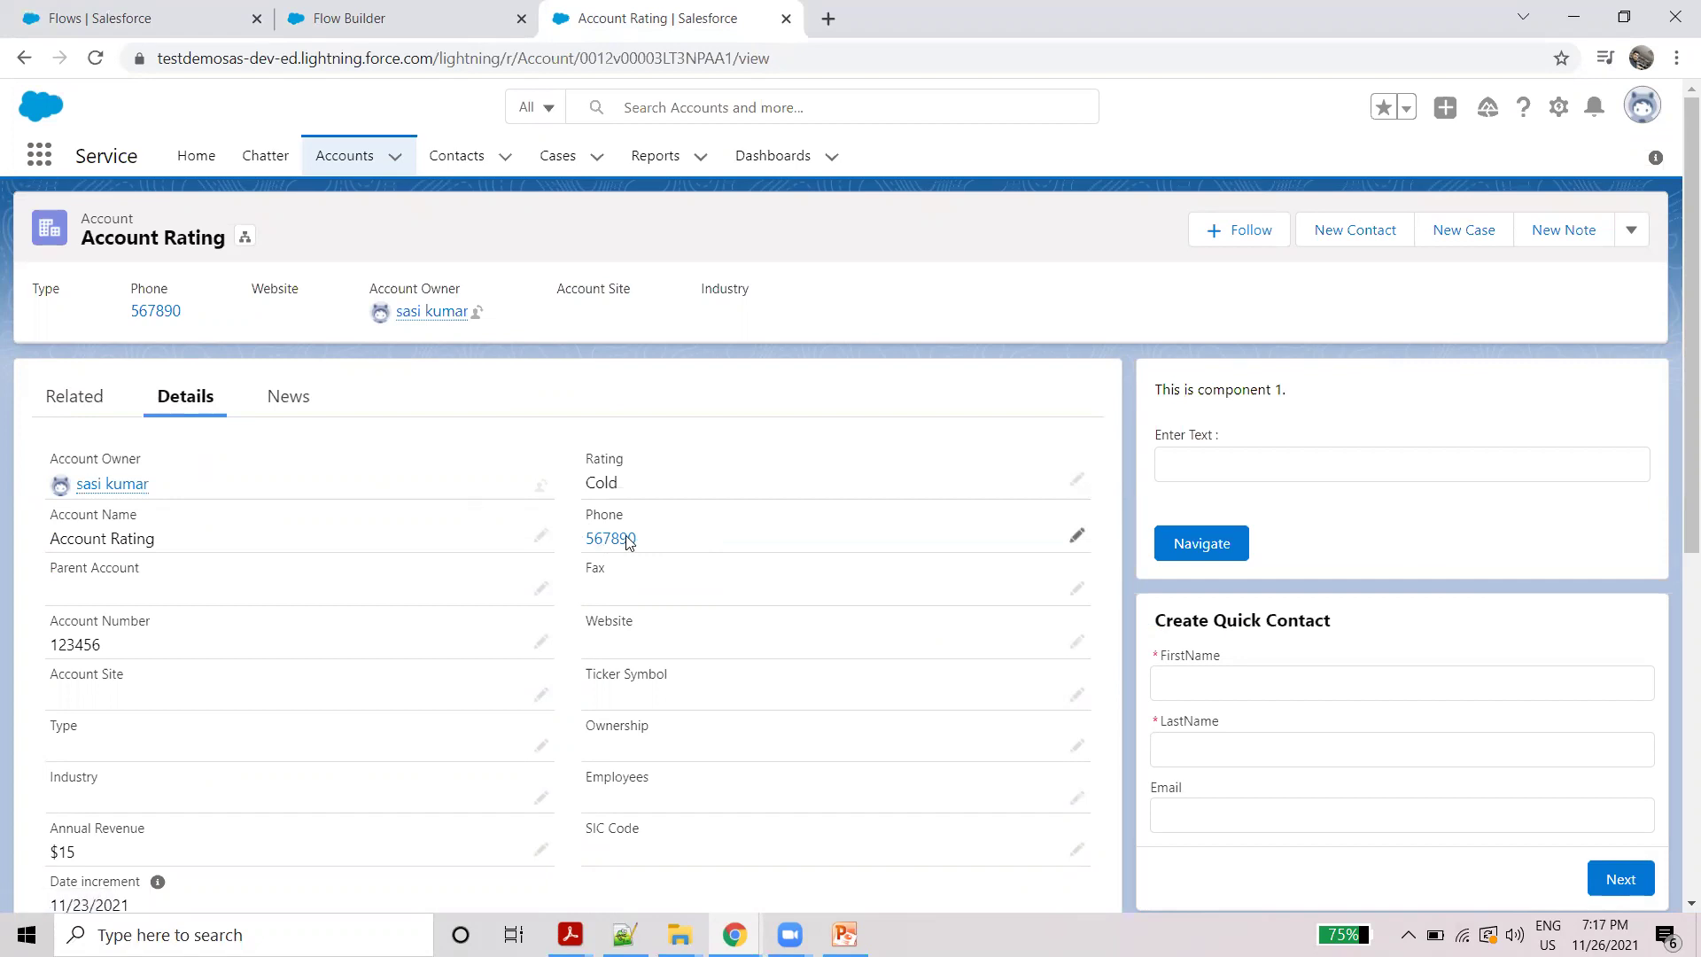
Step: Check the account's Phone value 567890 and review its two related contacts on the Related tab
double_click(631, 535)
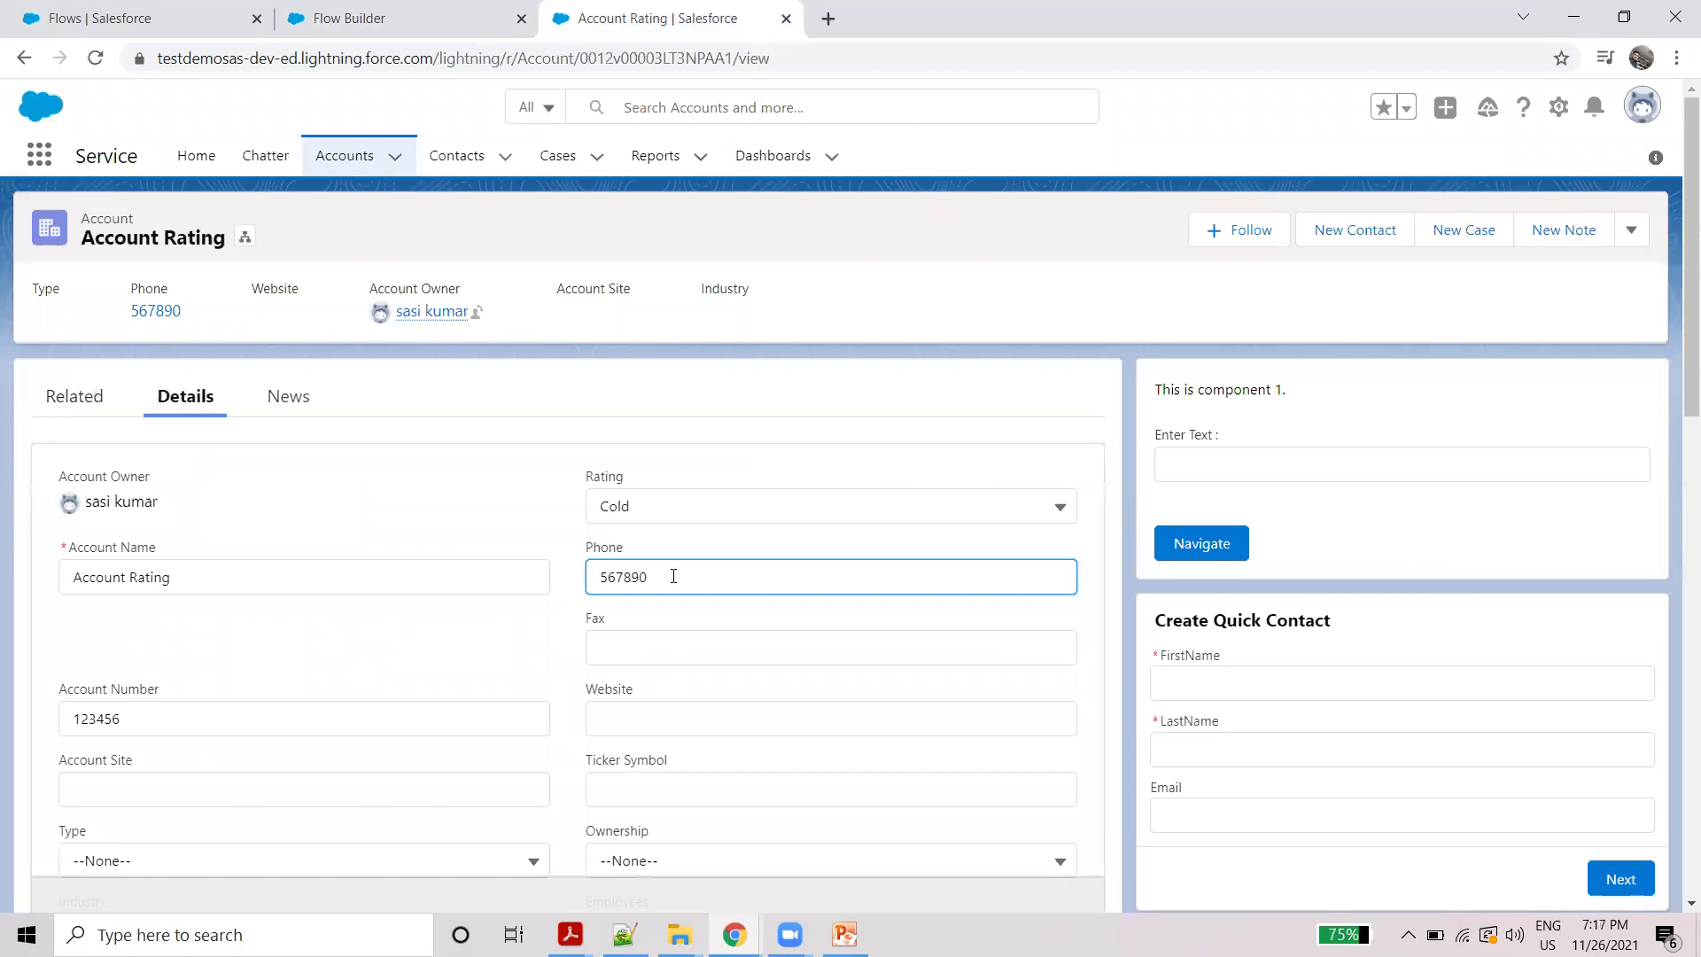
click(75, 396)
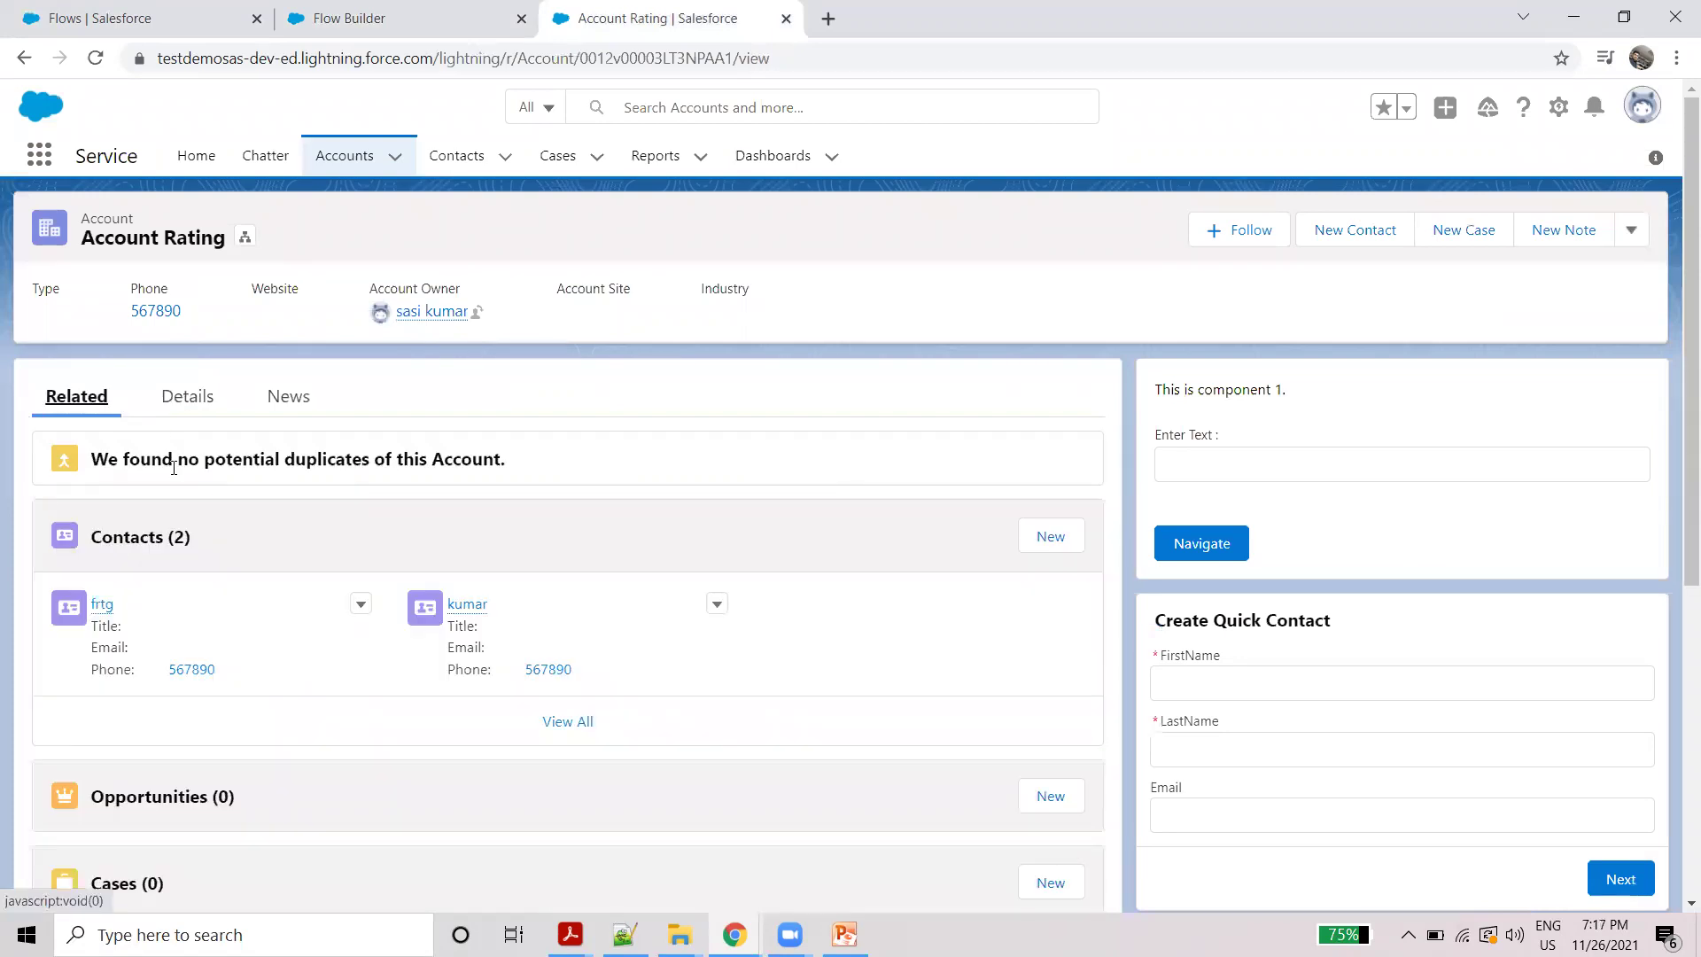
click(186, 399)
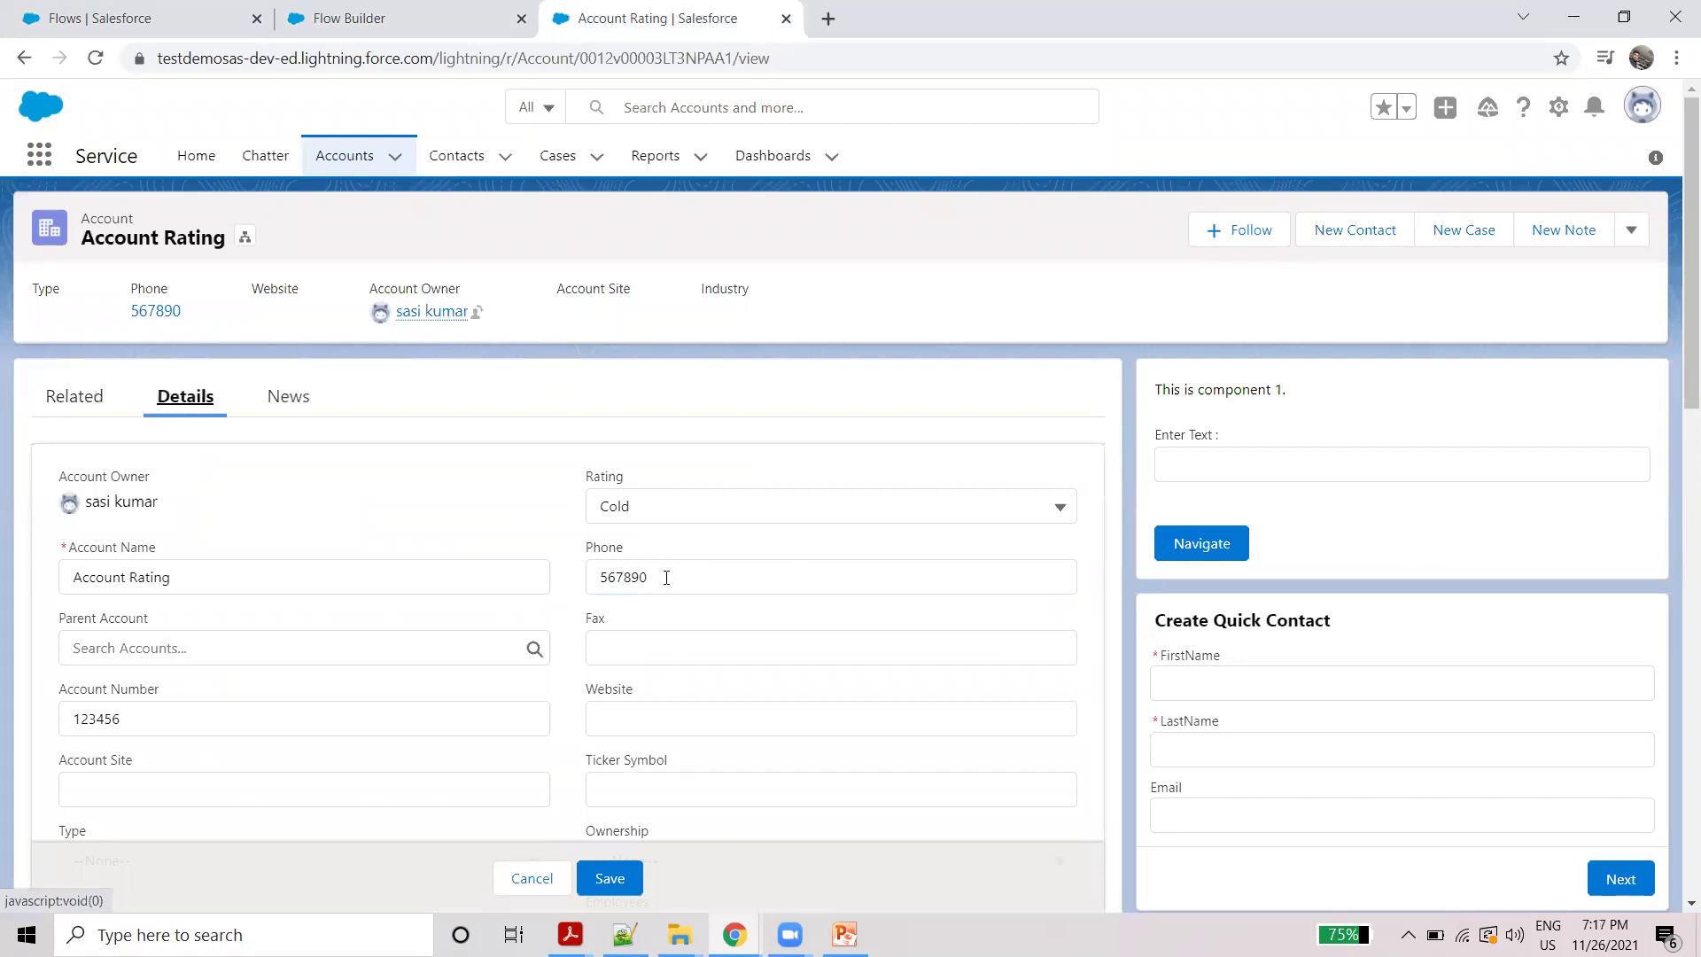
click(82, 410)
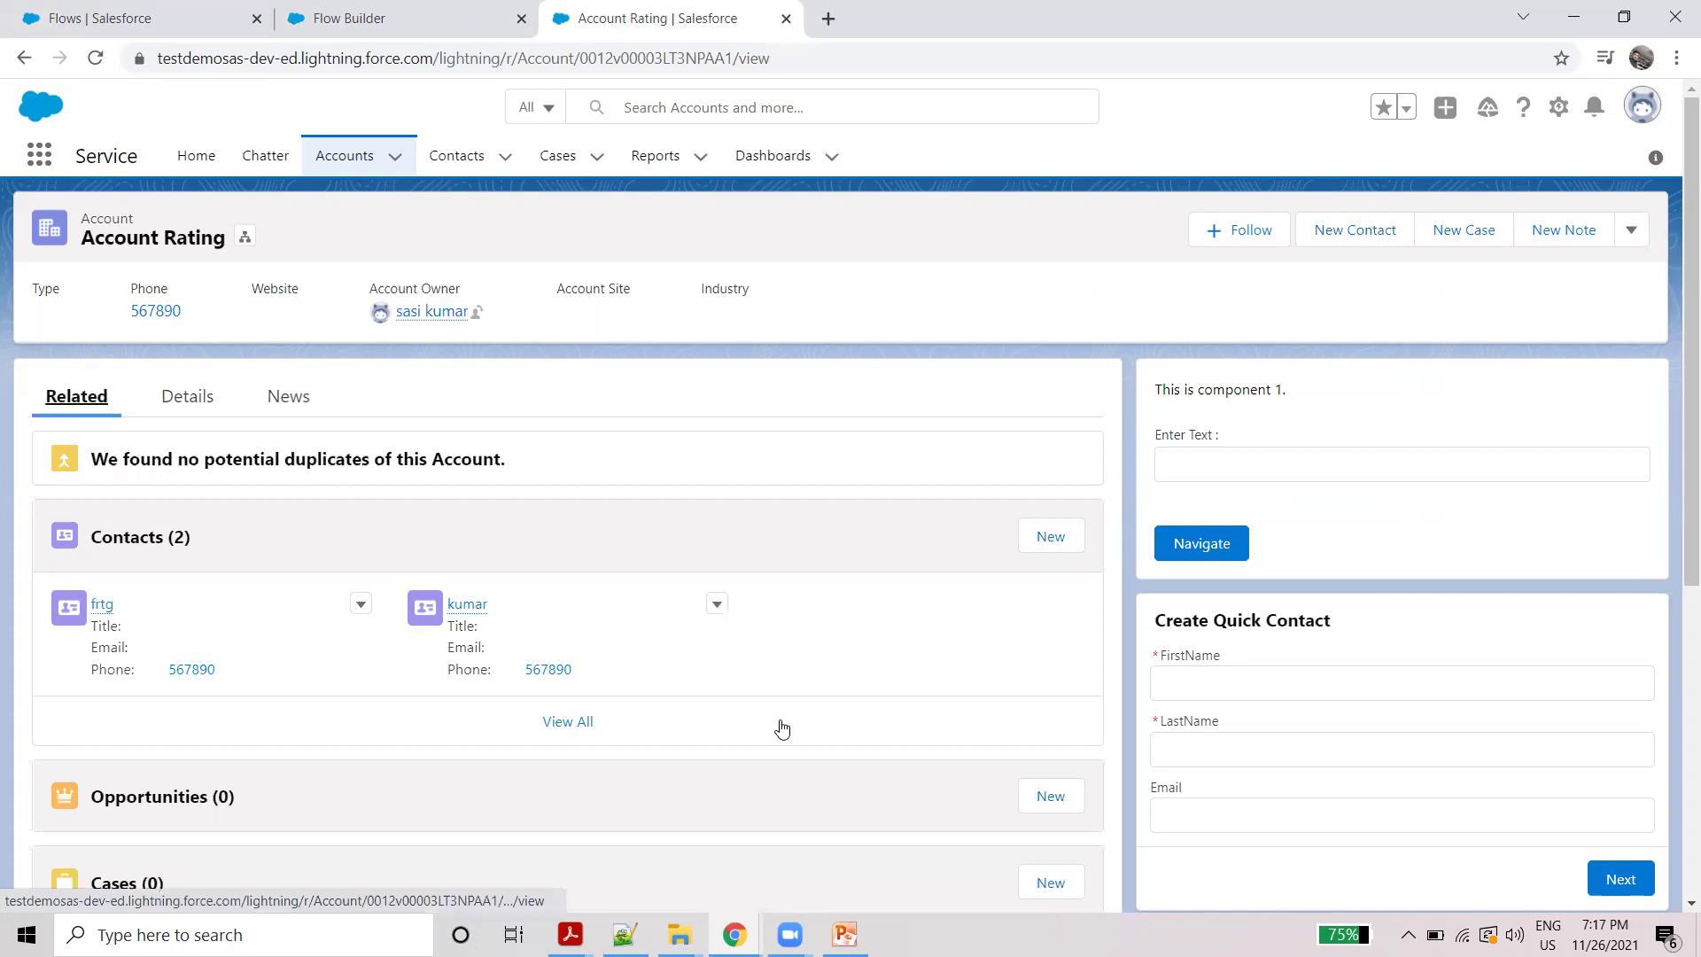
click(195, 399)
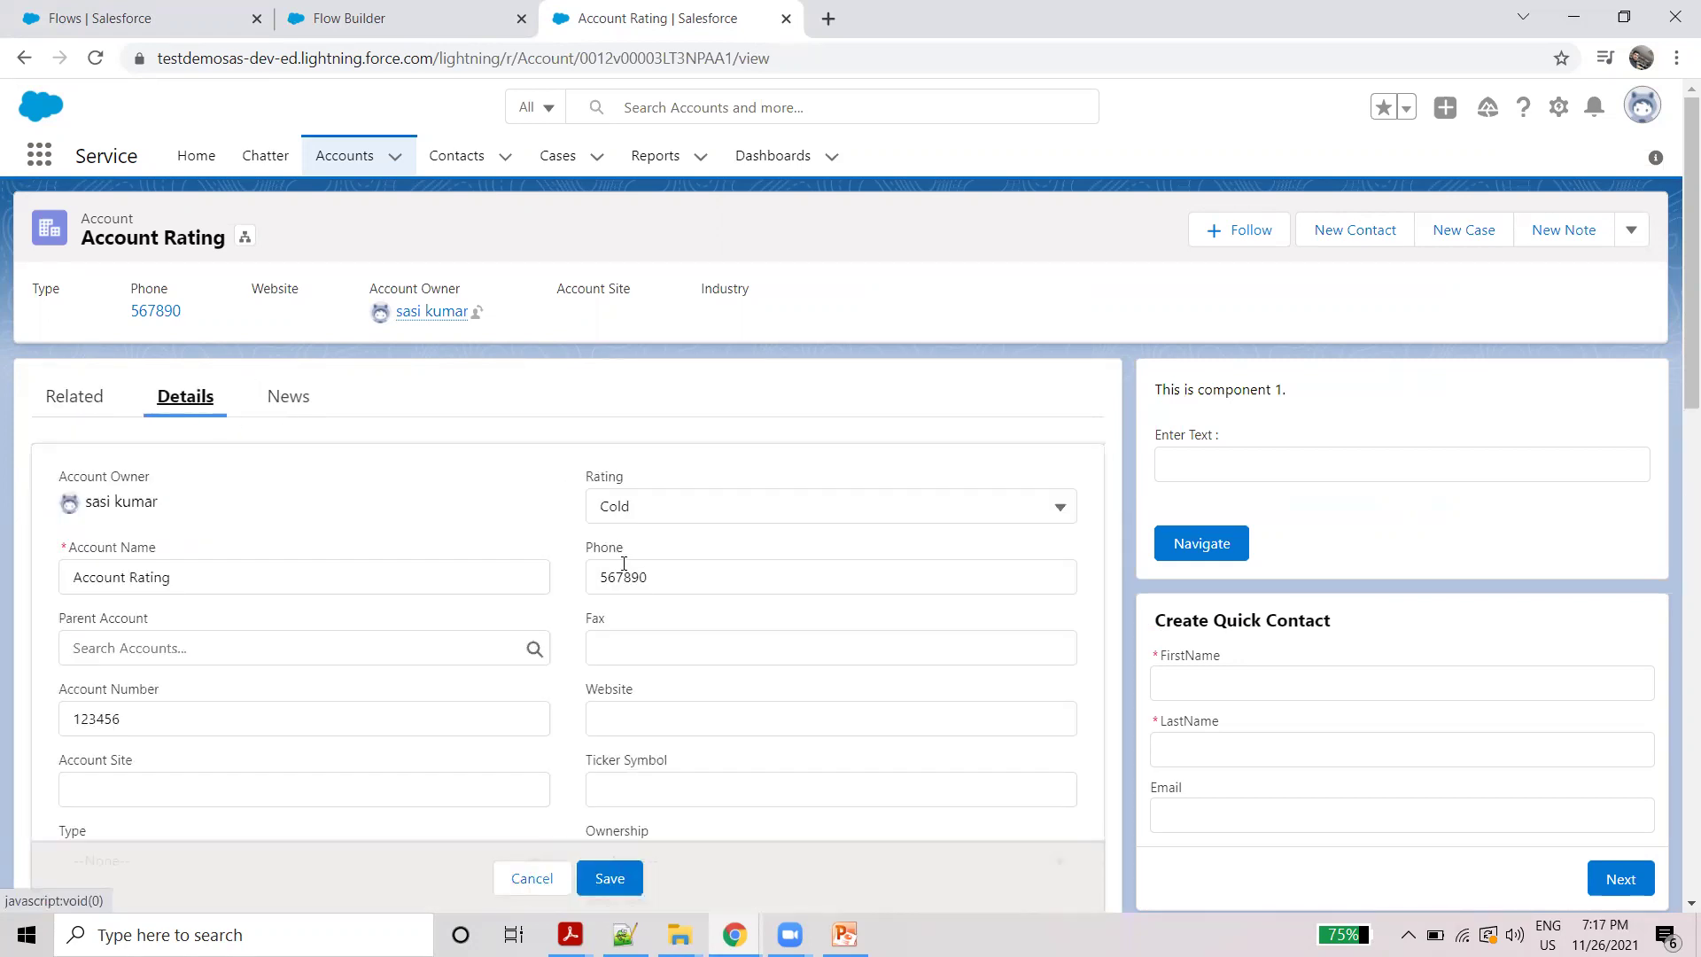
double_click(659, 573)
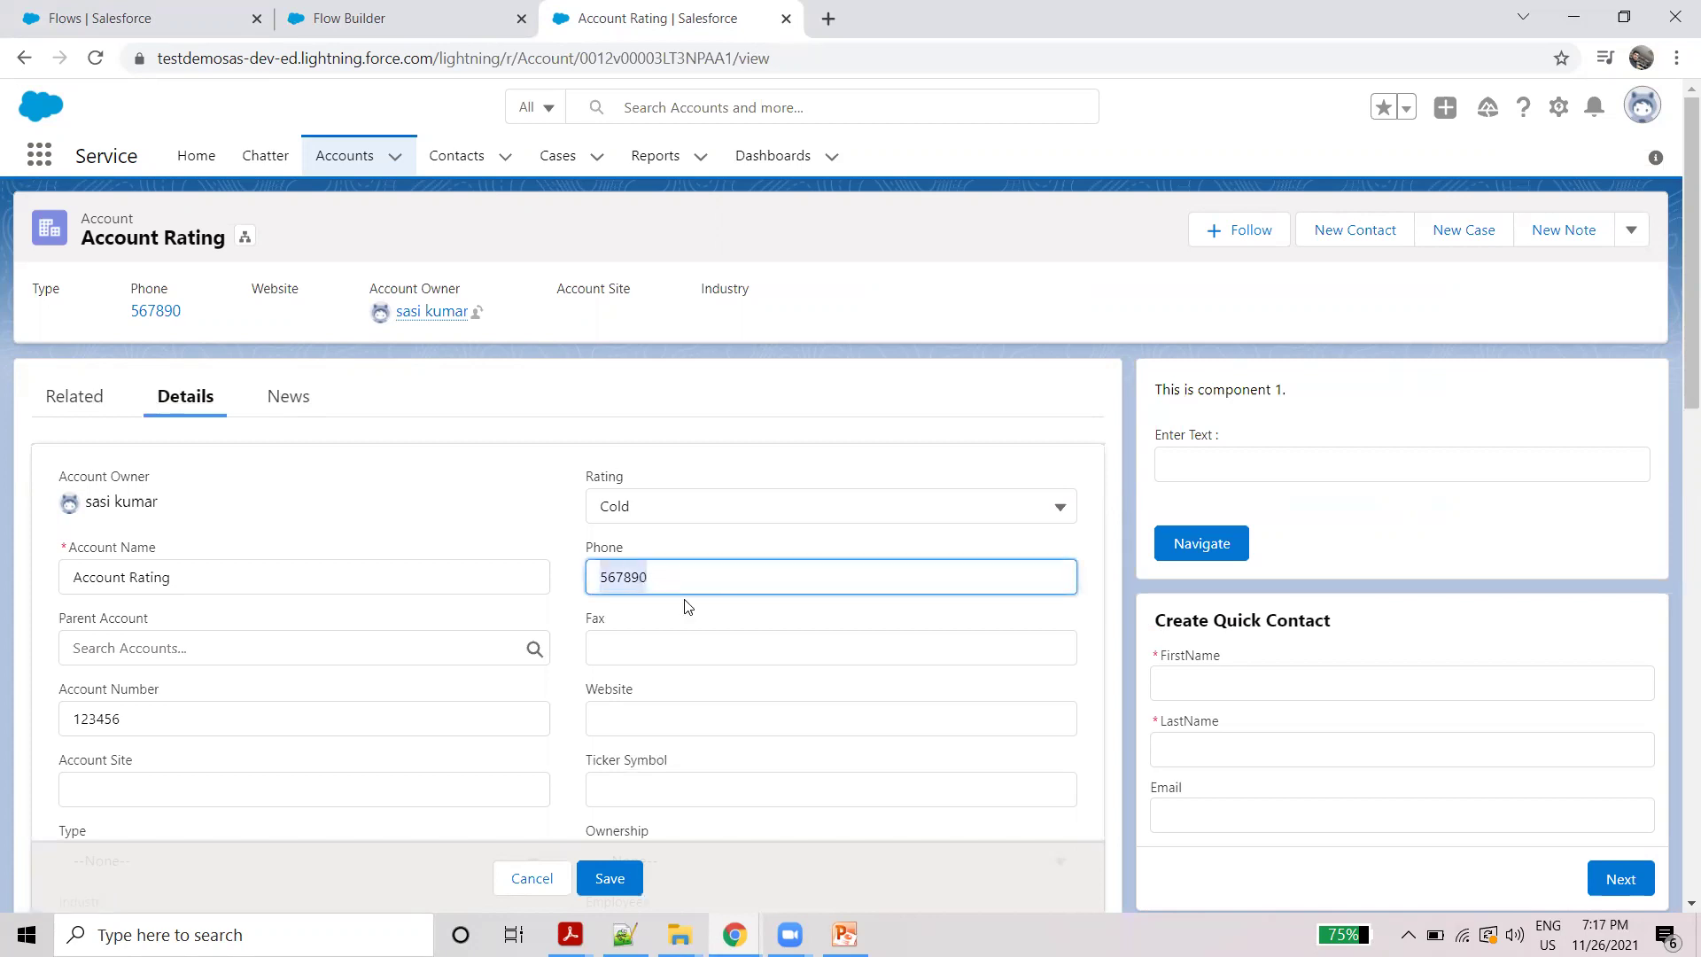
click(93, 399)
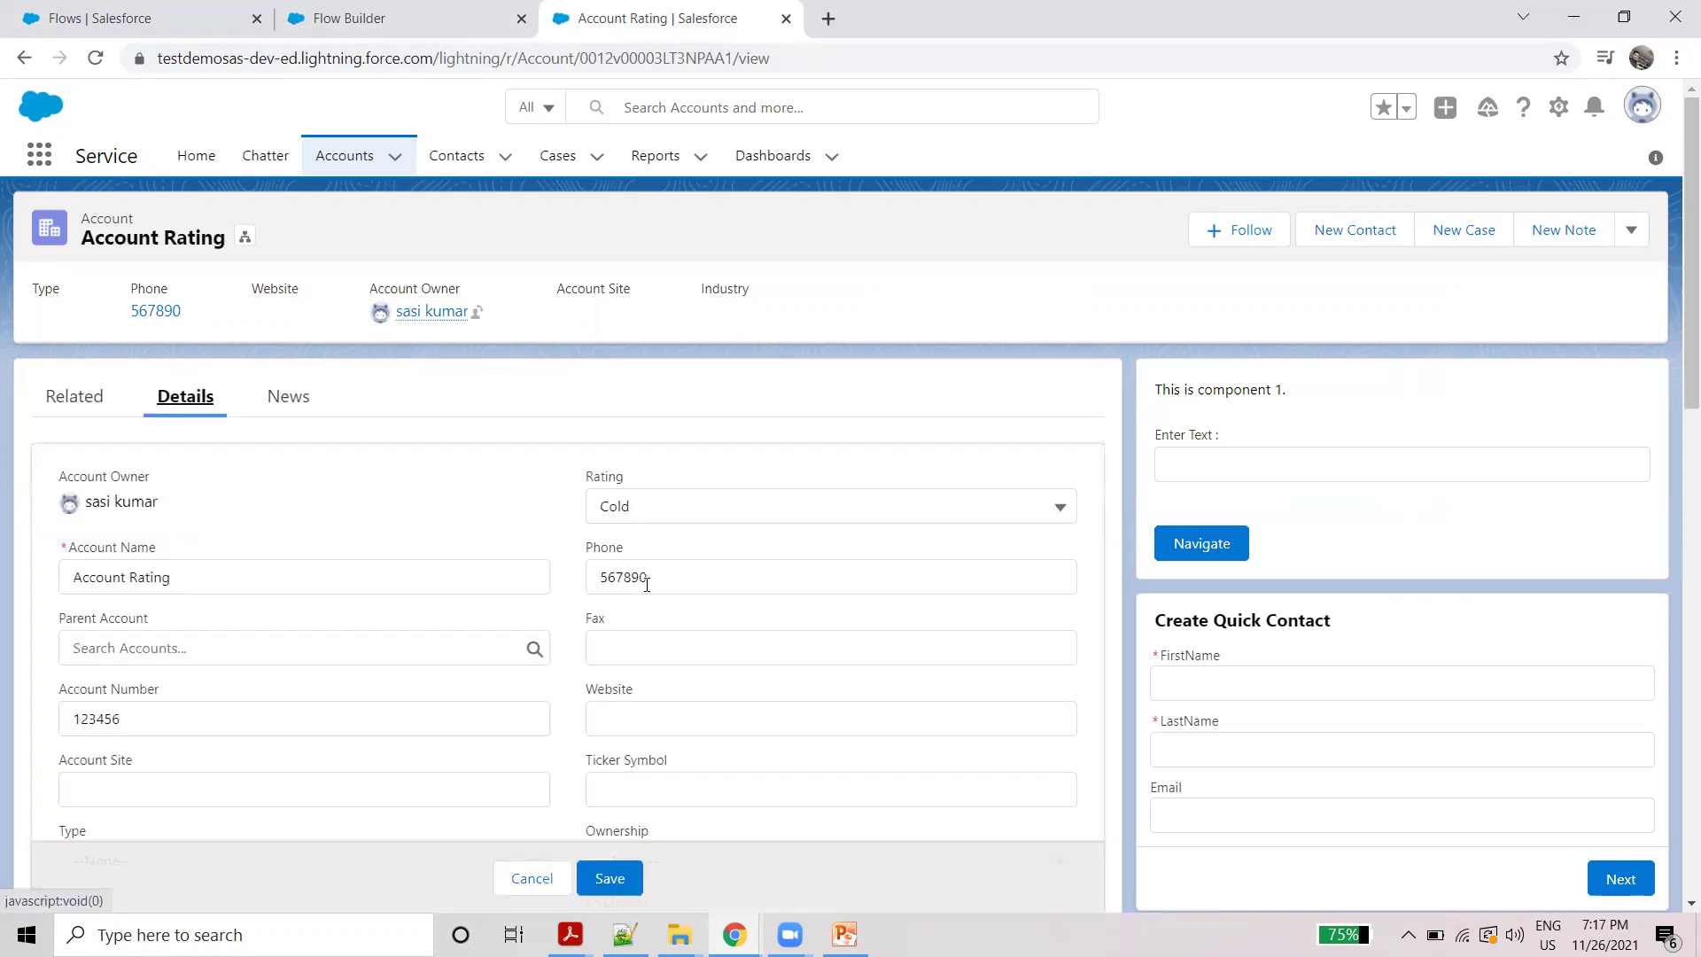
Step: Require All Conditions Are Met (AND) and choose Phone as the start condition field
click(398, 19)
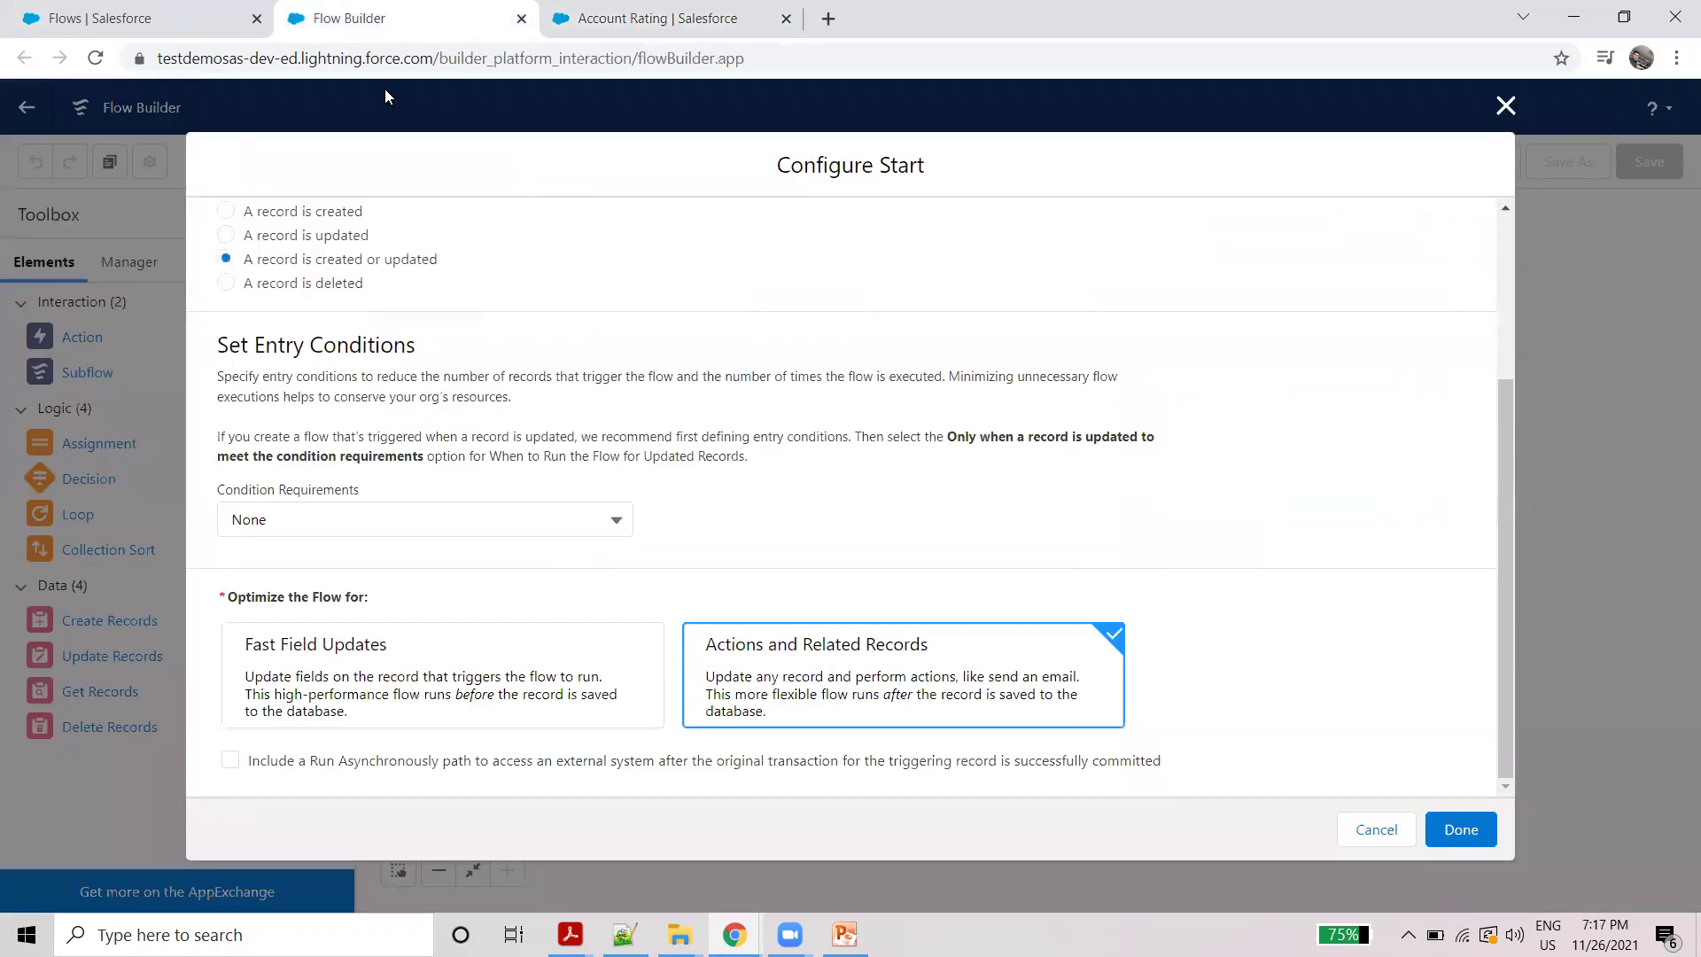
click(381, 528)
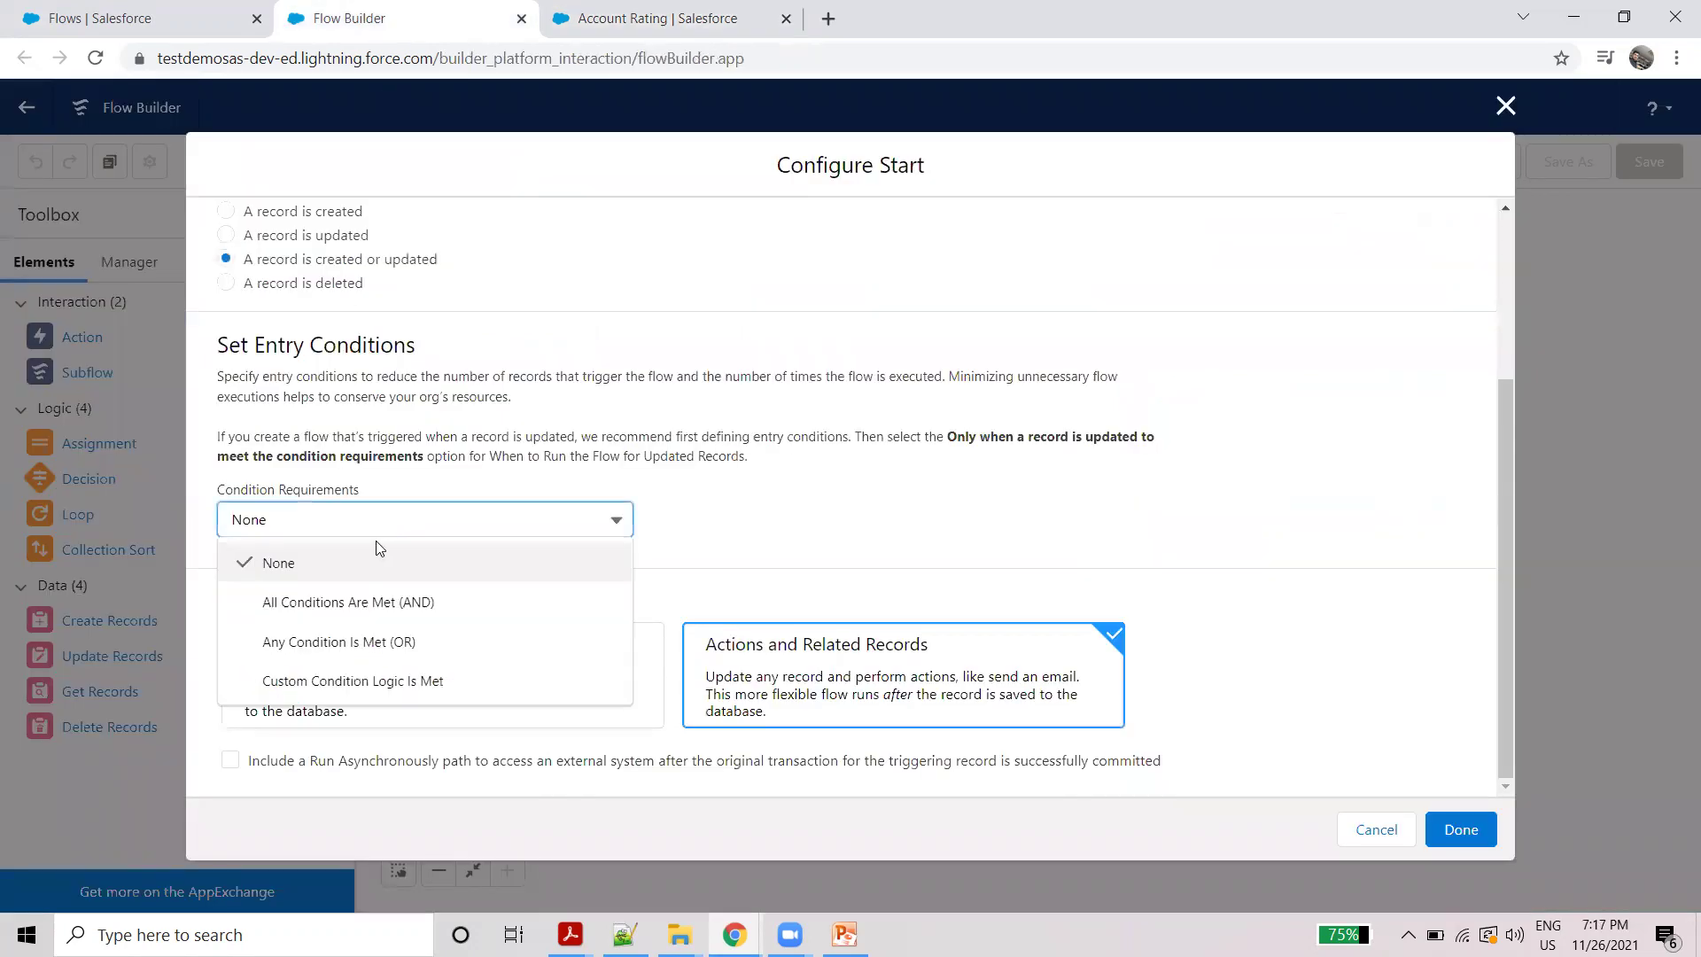
click(376, 600)
click(379, 591)
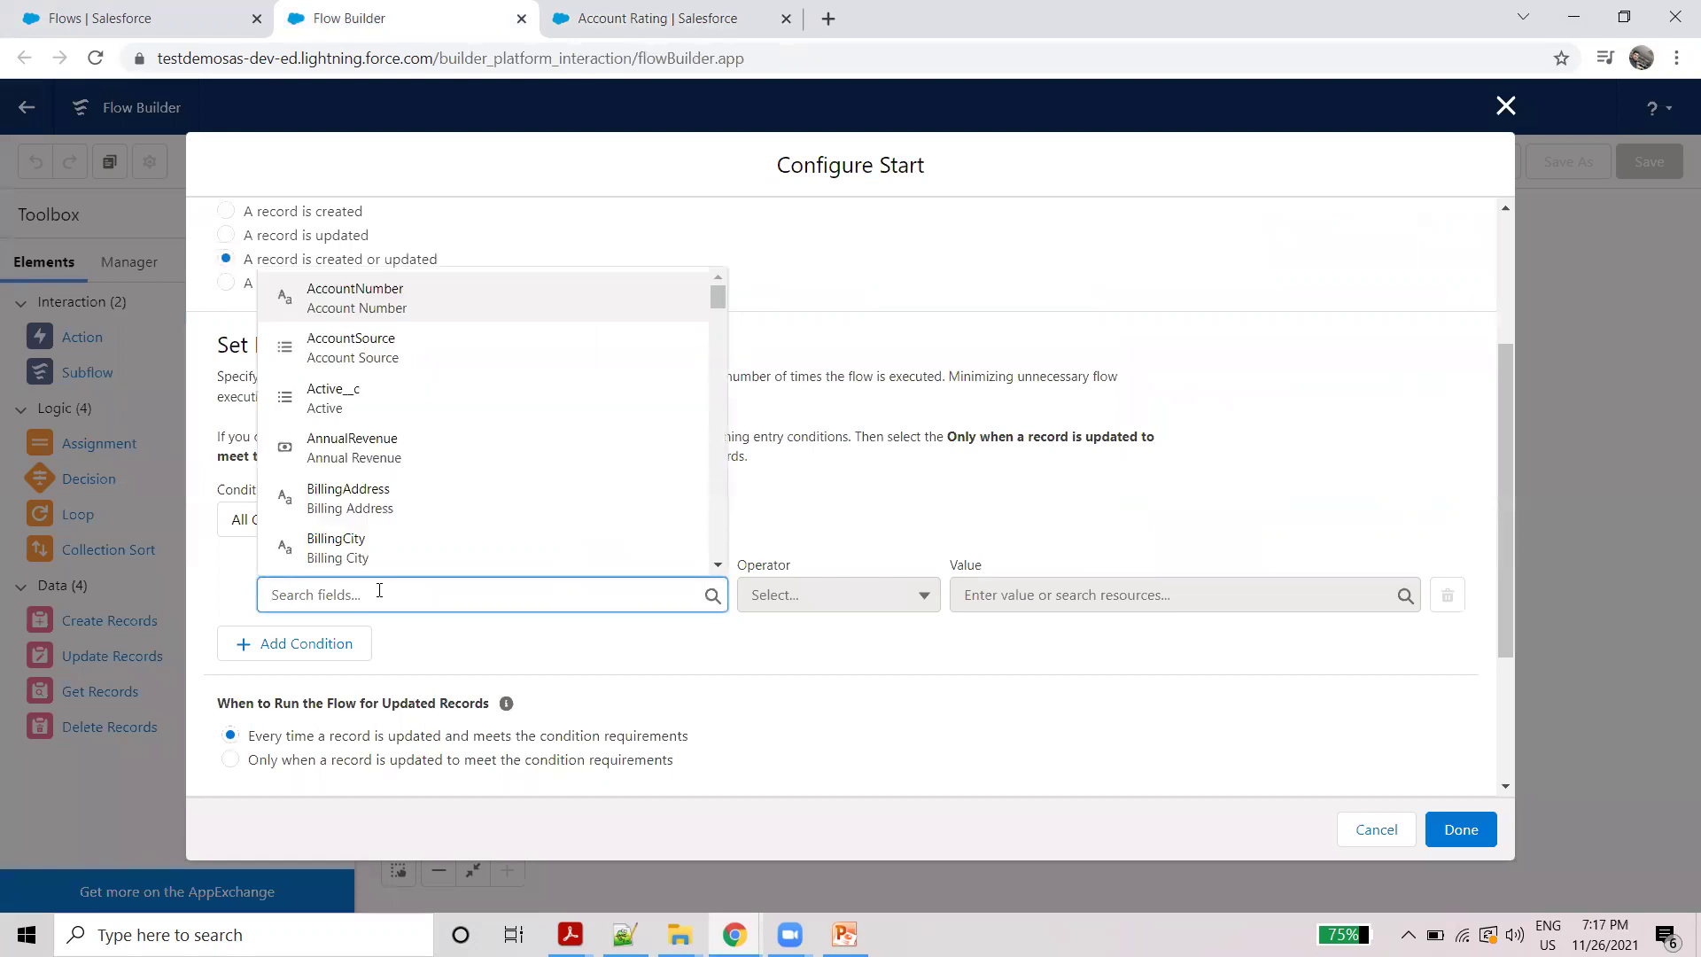
text(ph)
click(428, 495)
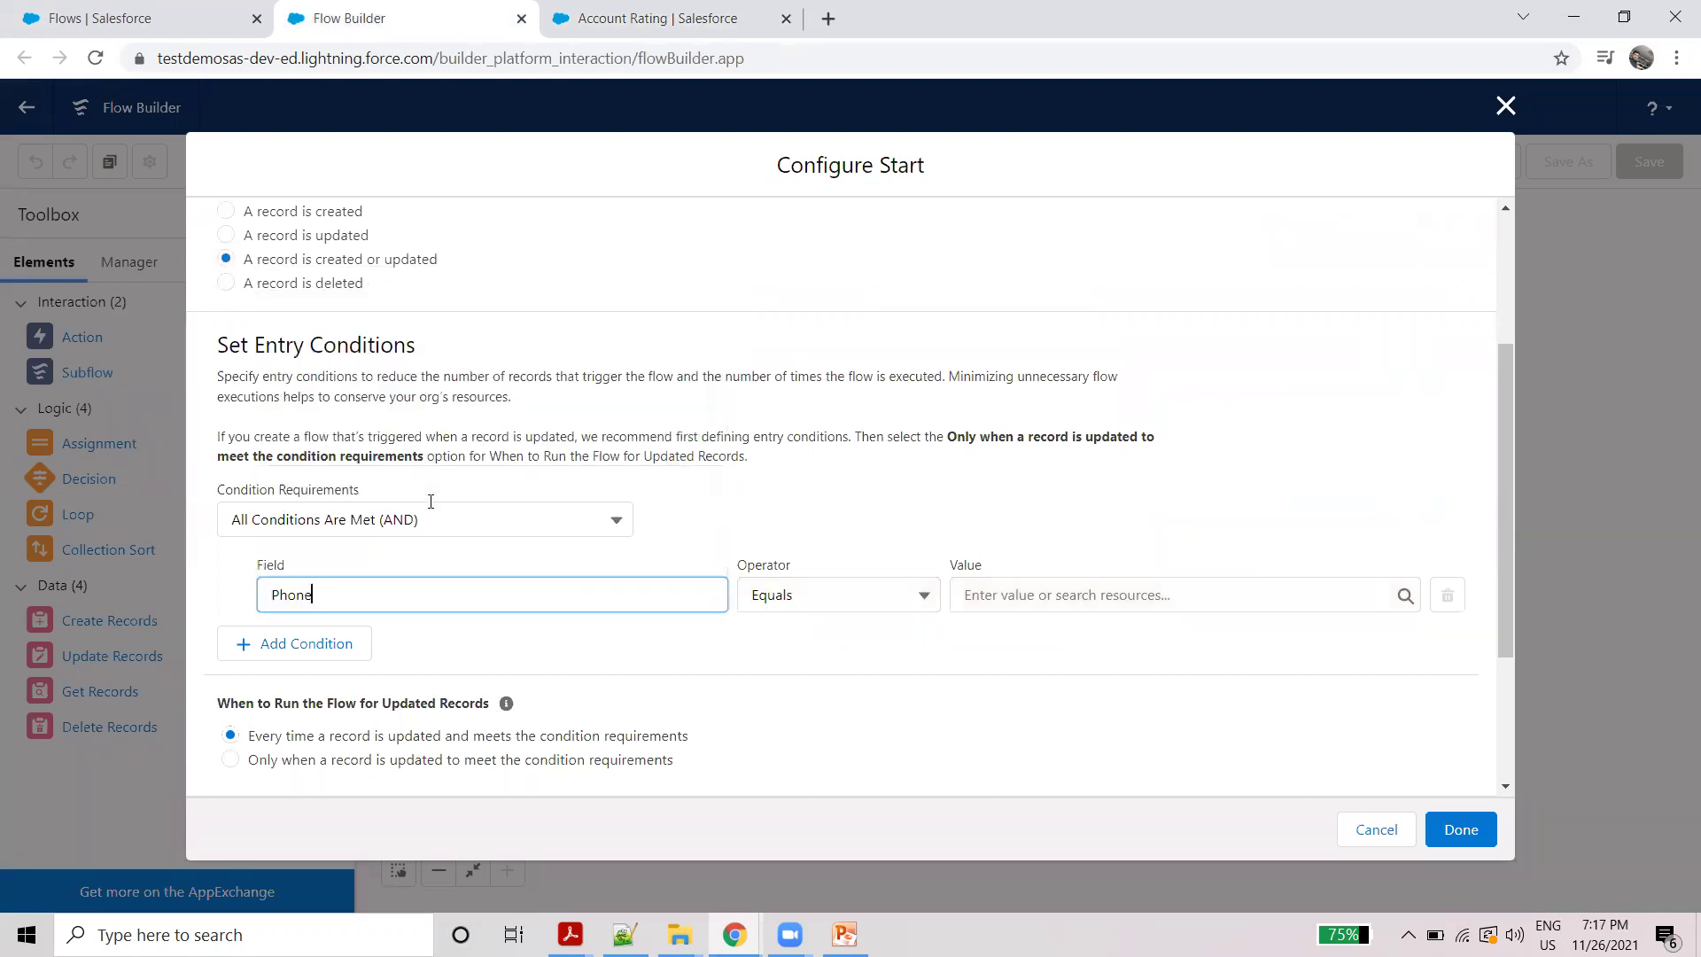
Step: Set the Phone condition to Is Changed with value {!$GlobalConstant.True} and save the start settings
scroll(291, 342, up, 3)
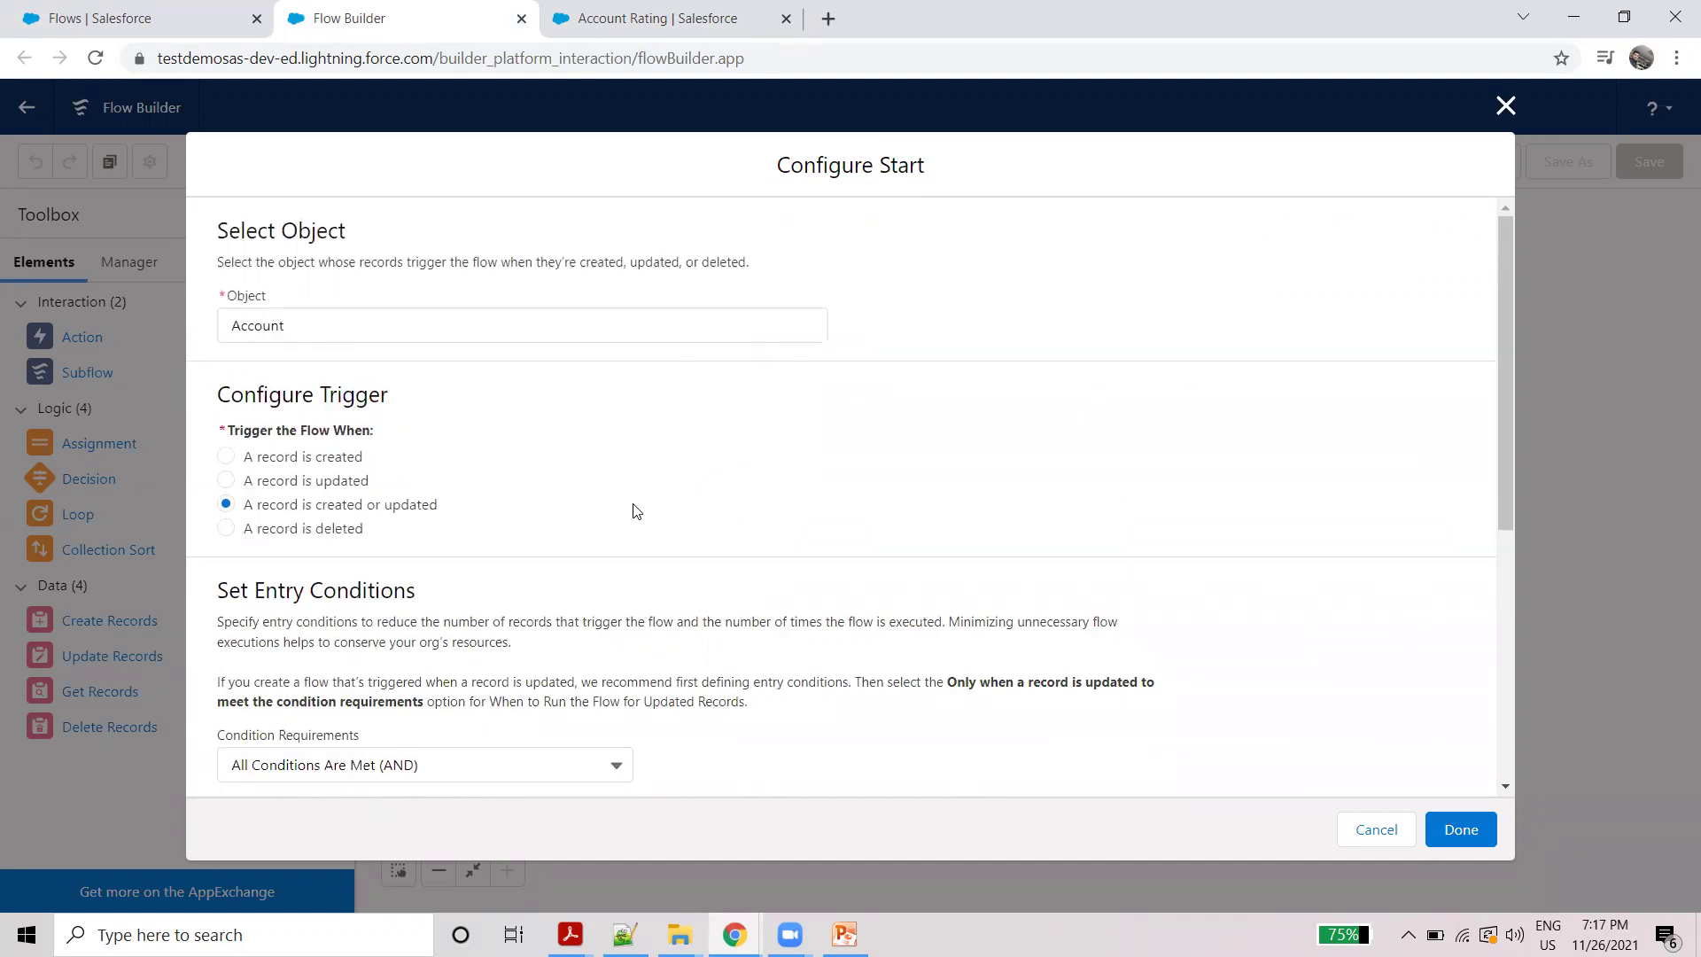
scroll(637, 511, down, 4)
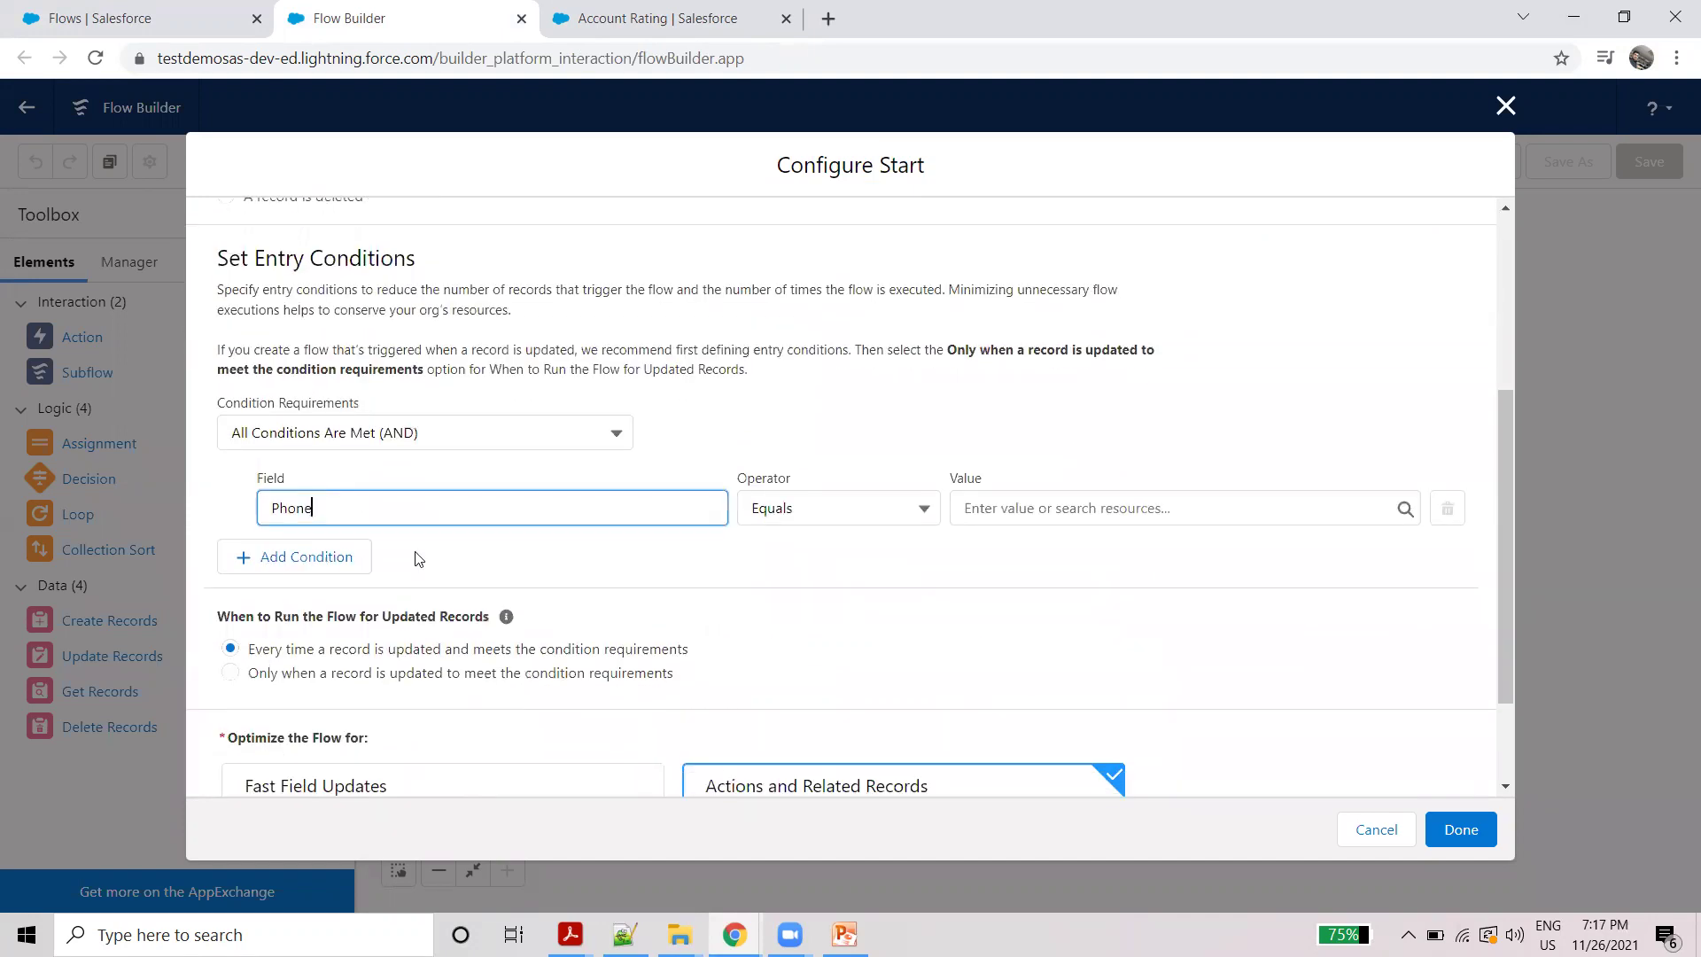
click(795, 502)
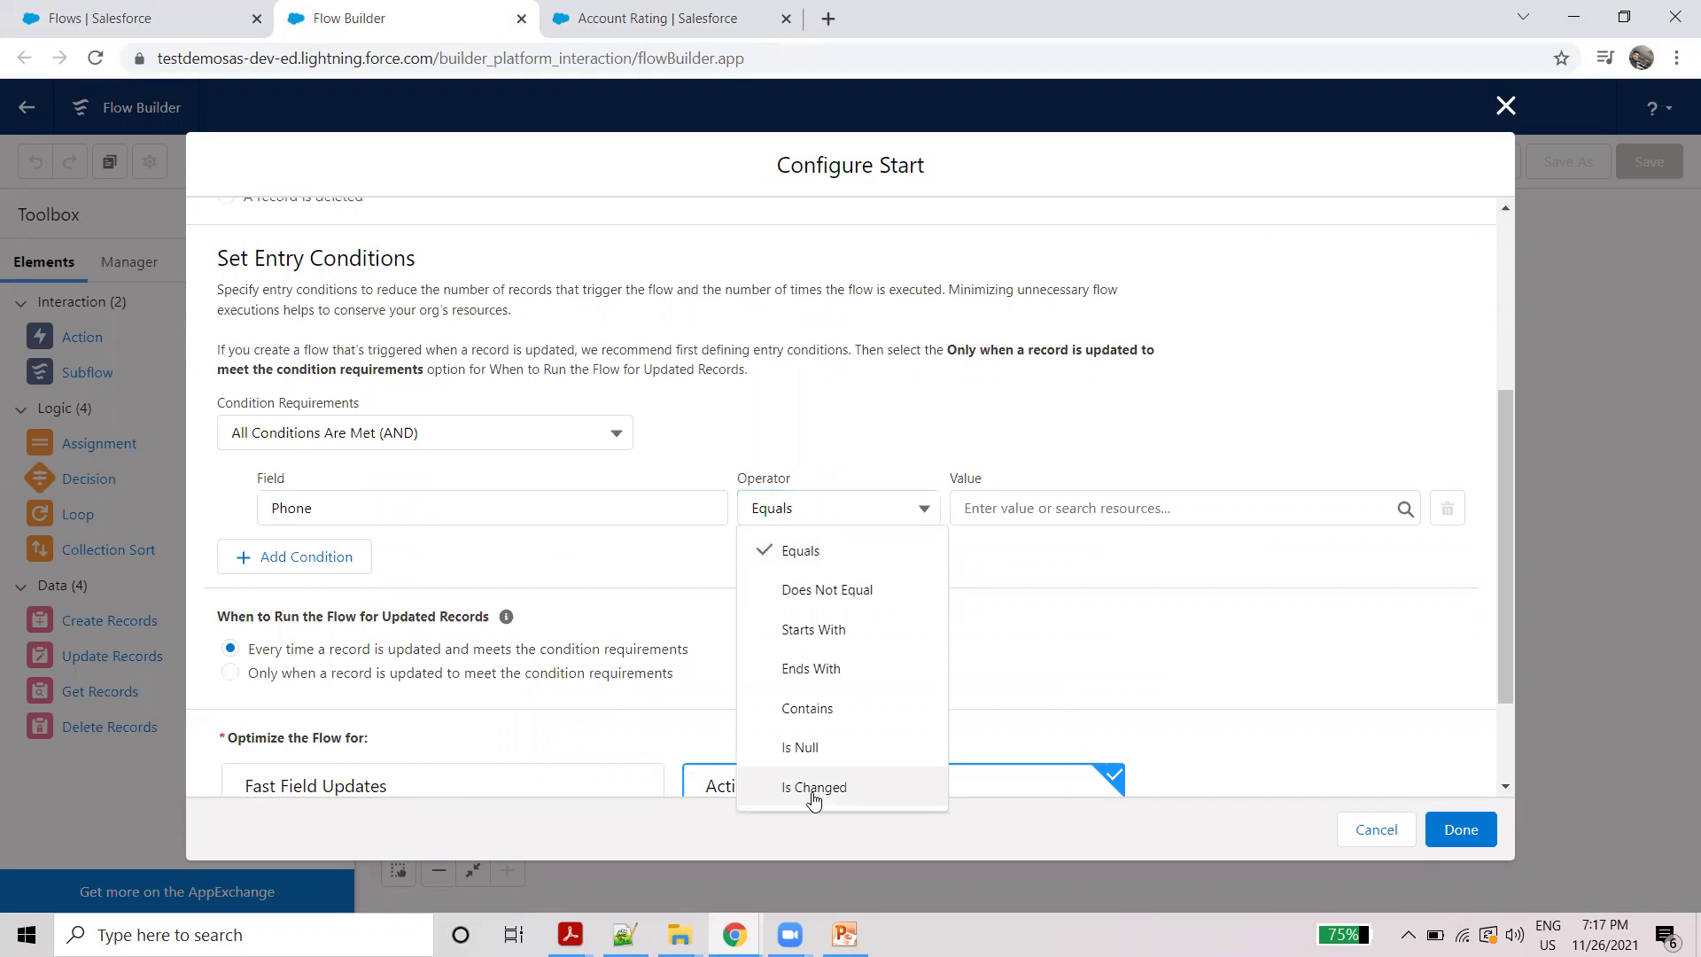
click(809, 786)
scroll(732, 620, down, 3)
scroll(732, 529, up, 3)
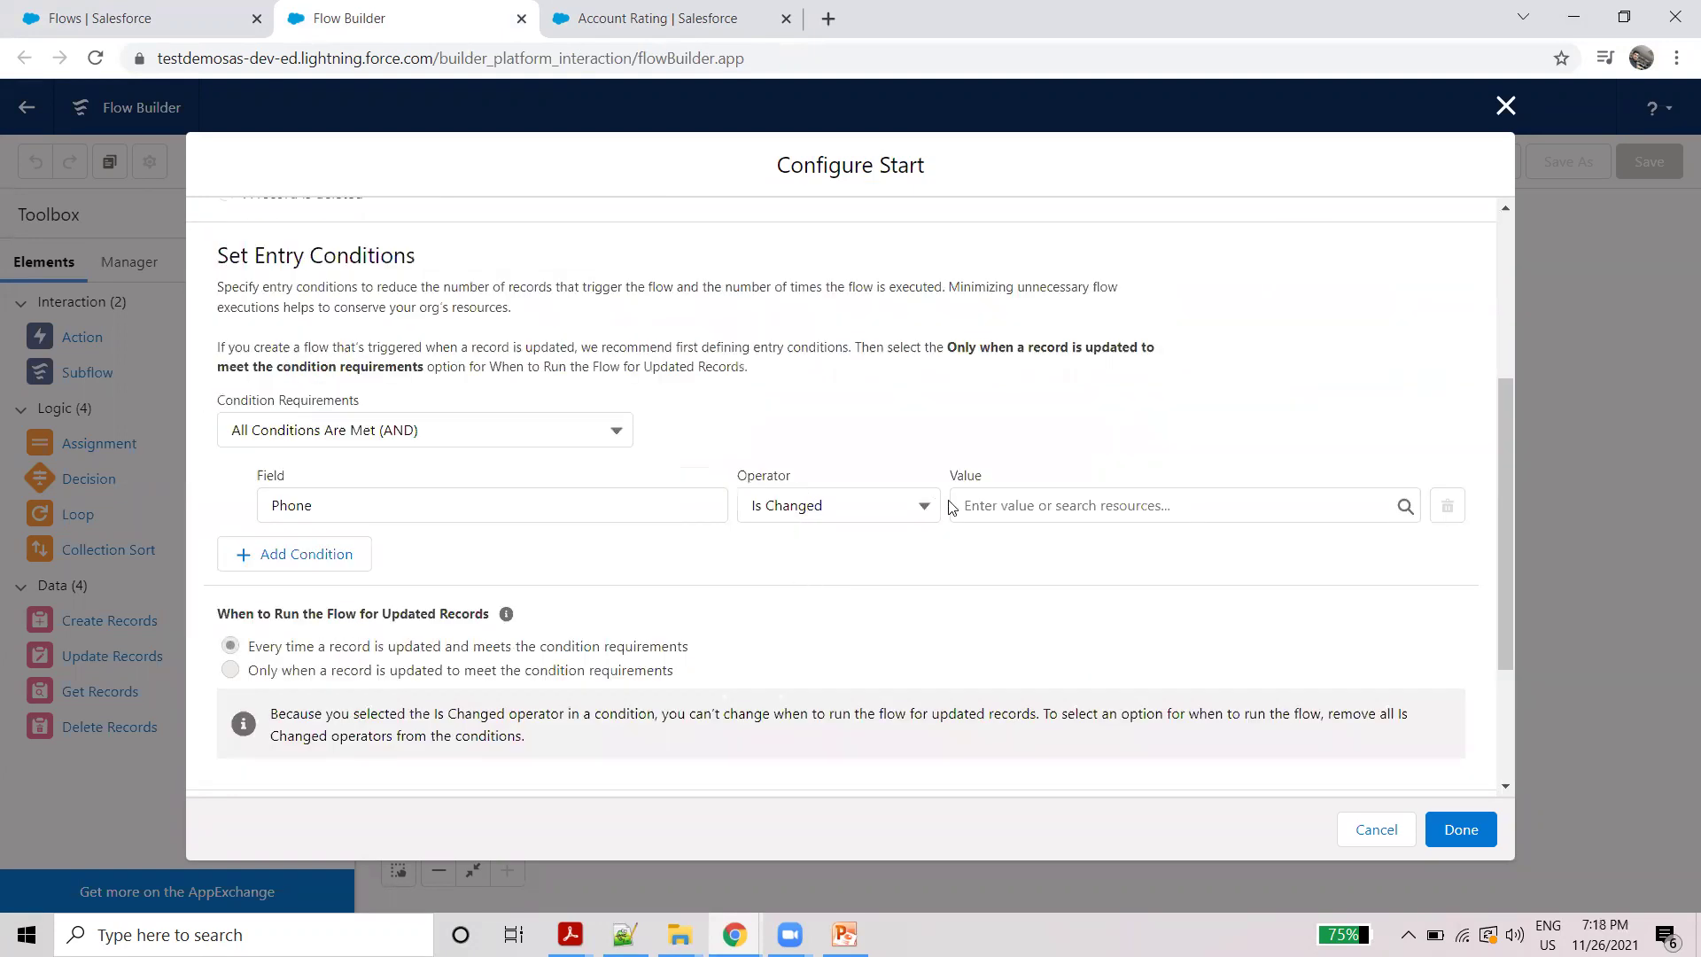
click(984, 505)
click(1043, 638)
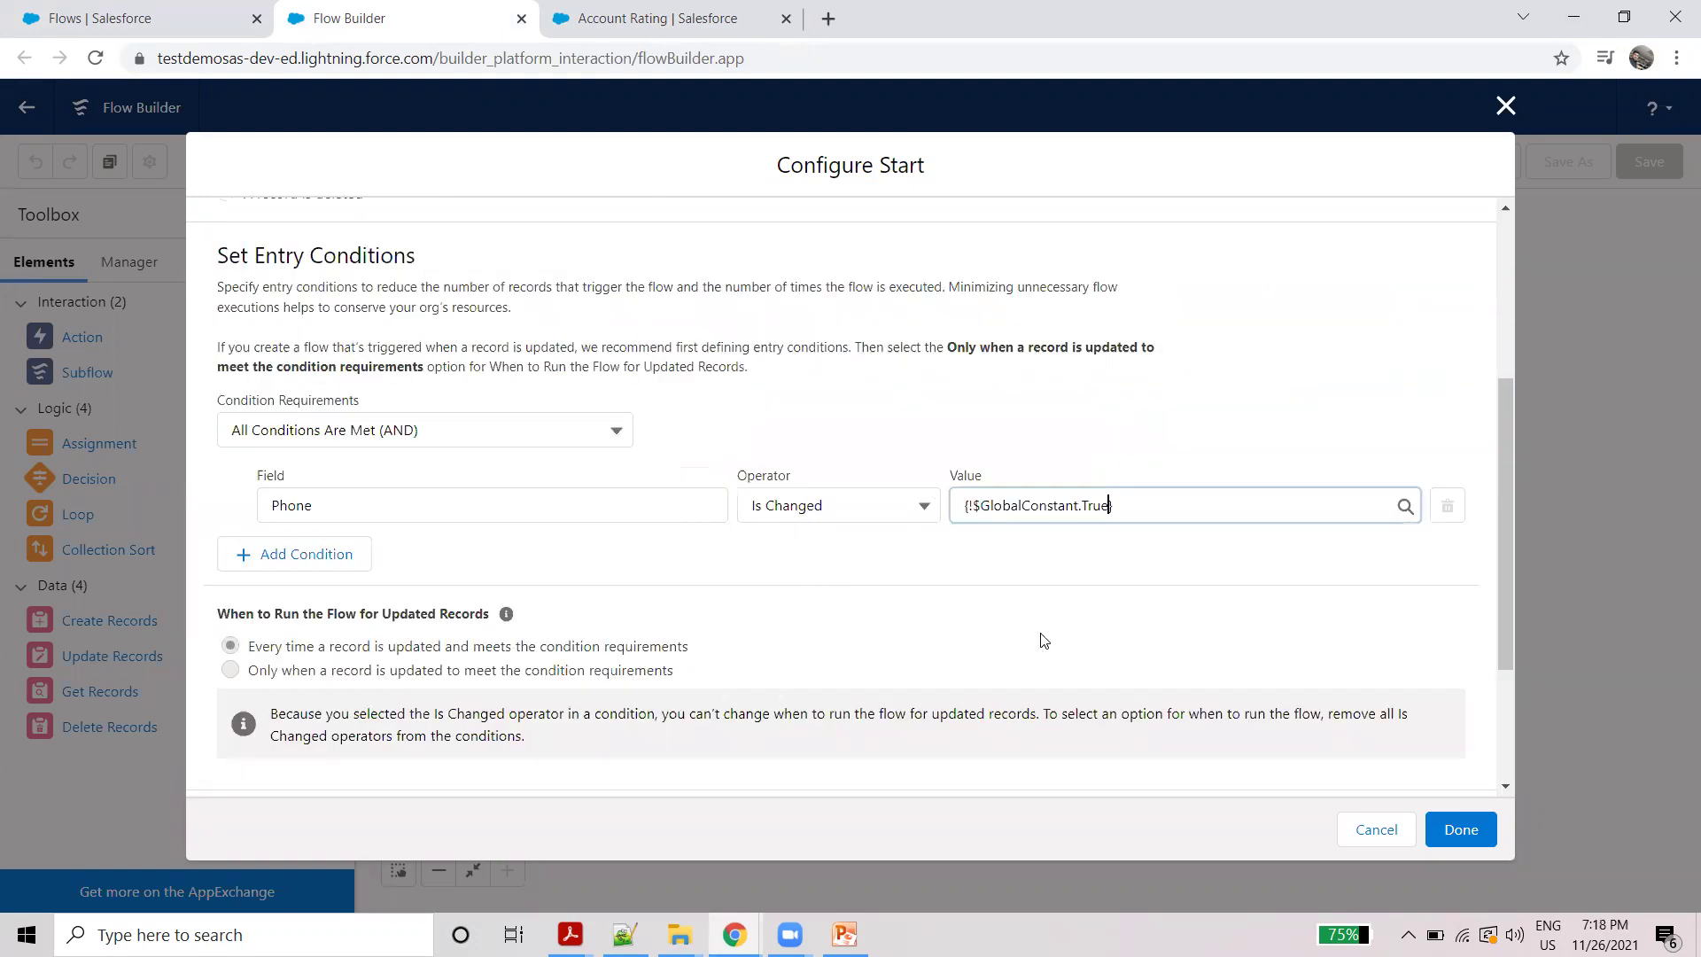
scroll(443, 523, up, 4)
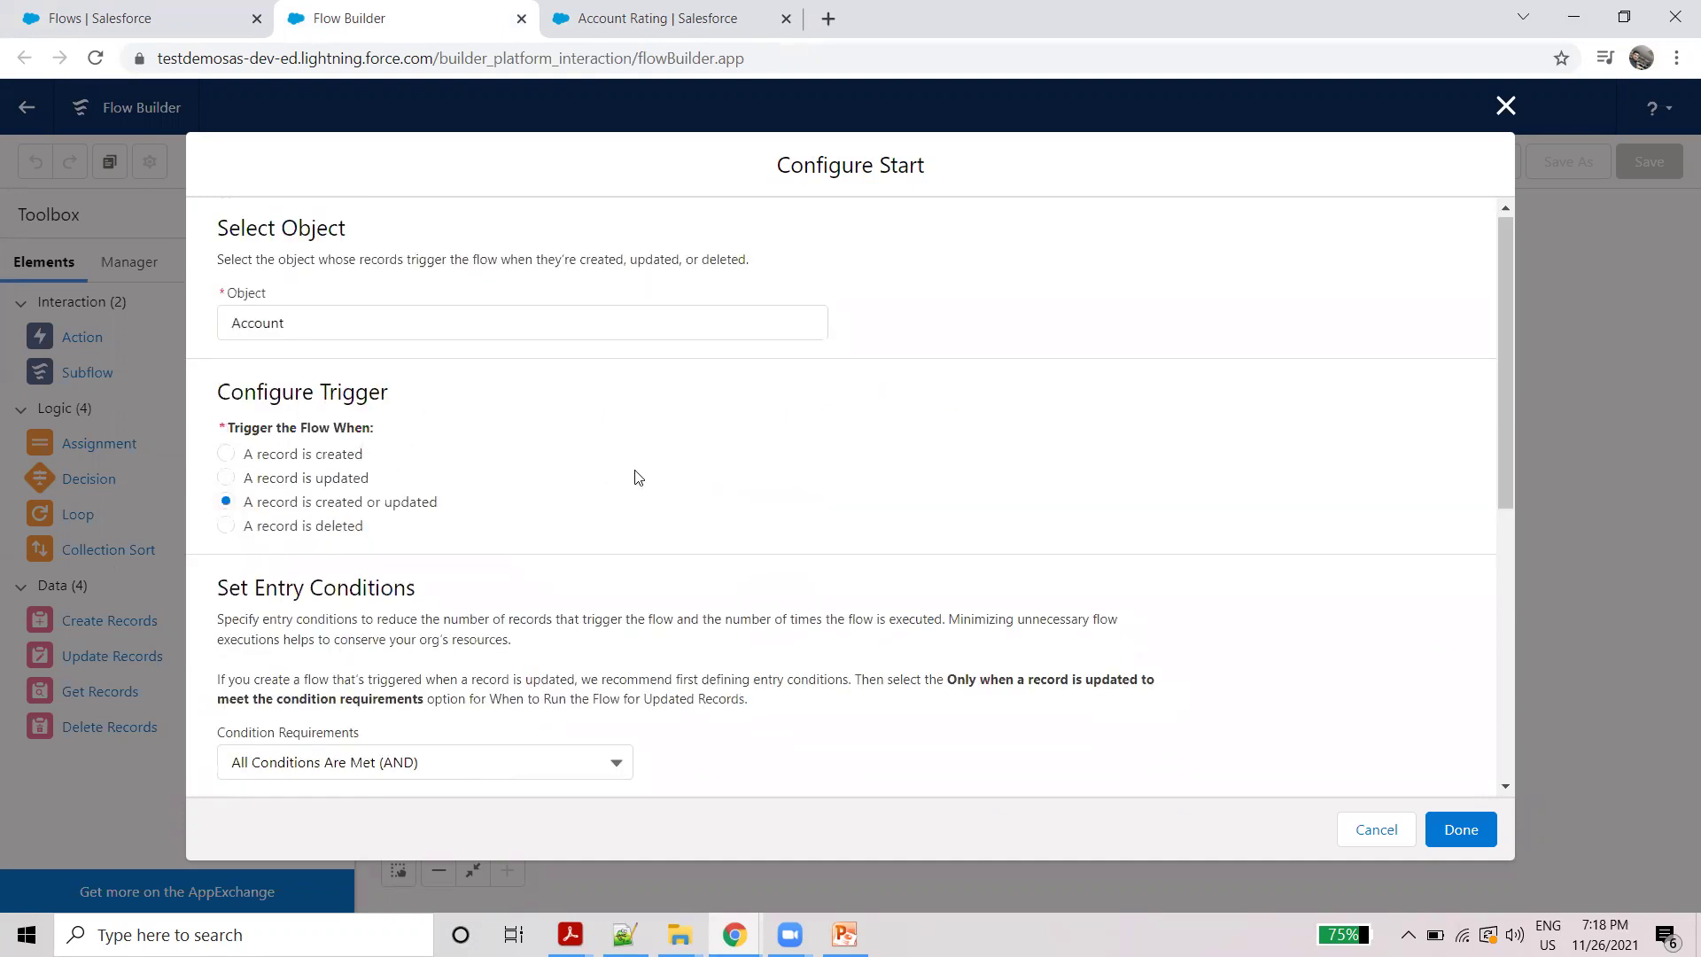
scroll(638, 478, down, 4)
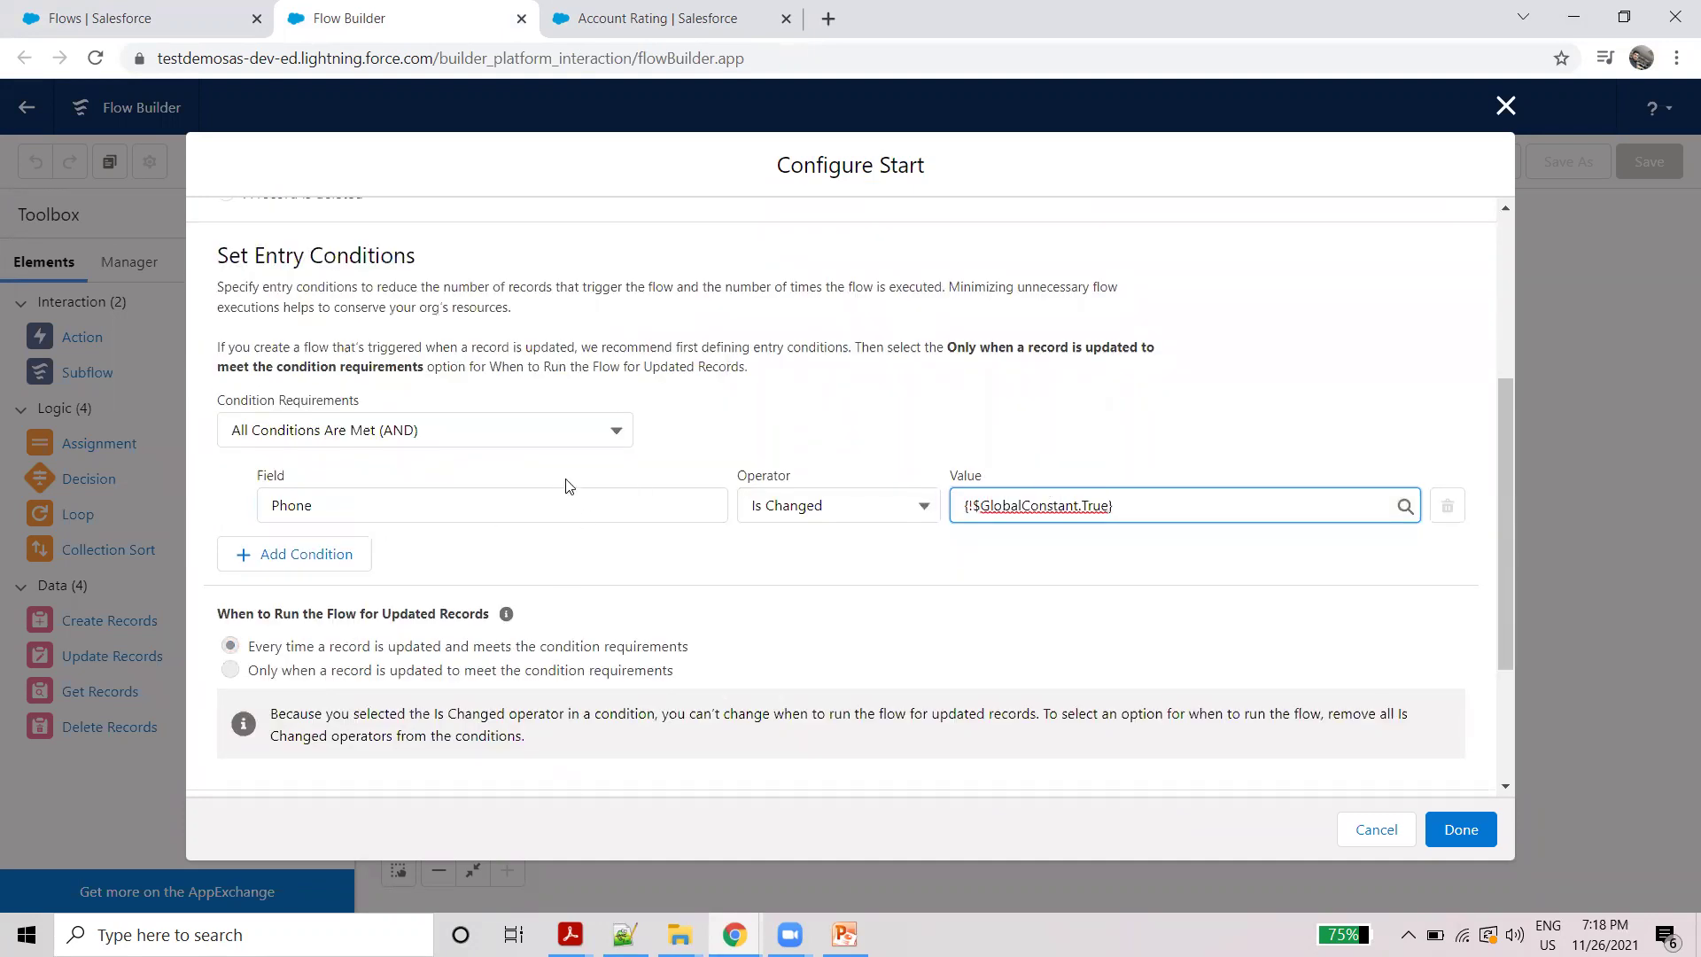
scroll(604, 502, down, 3)
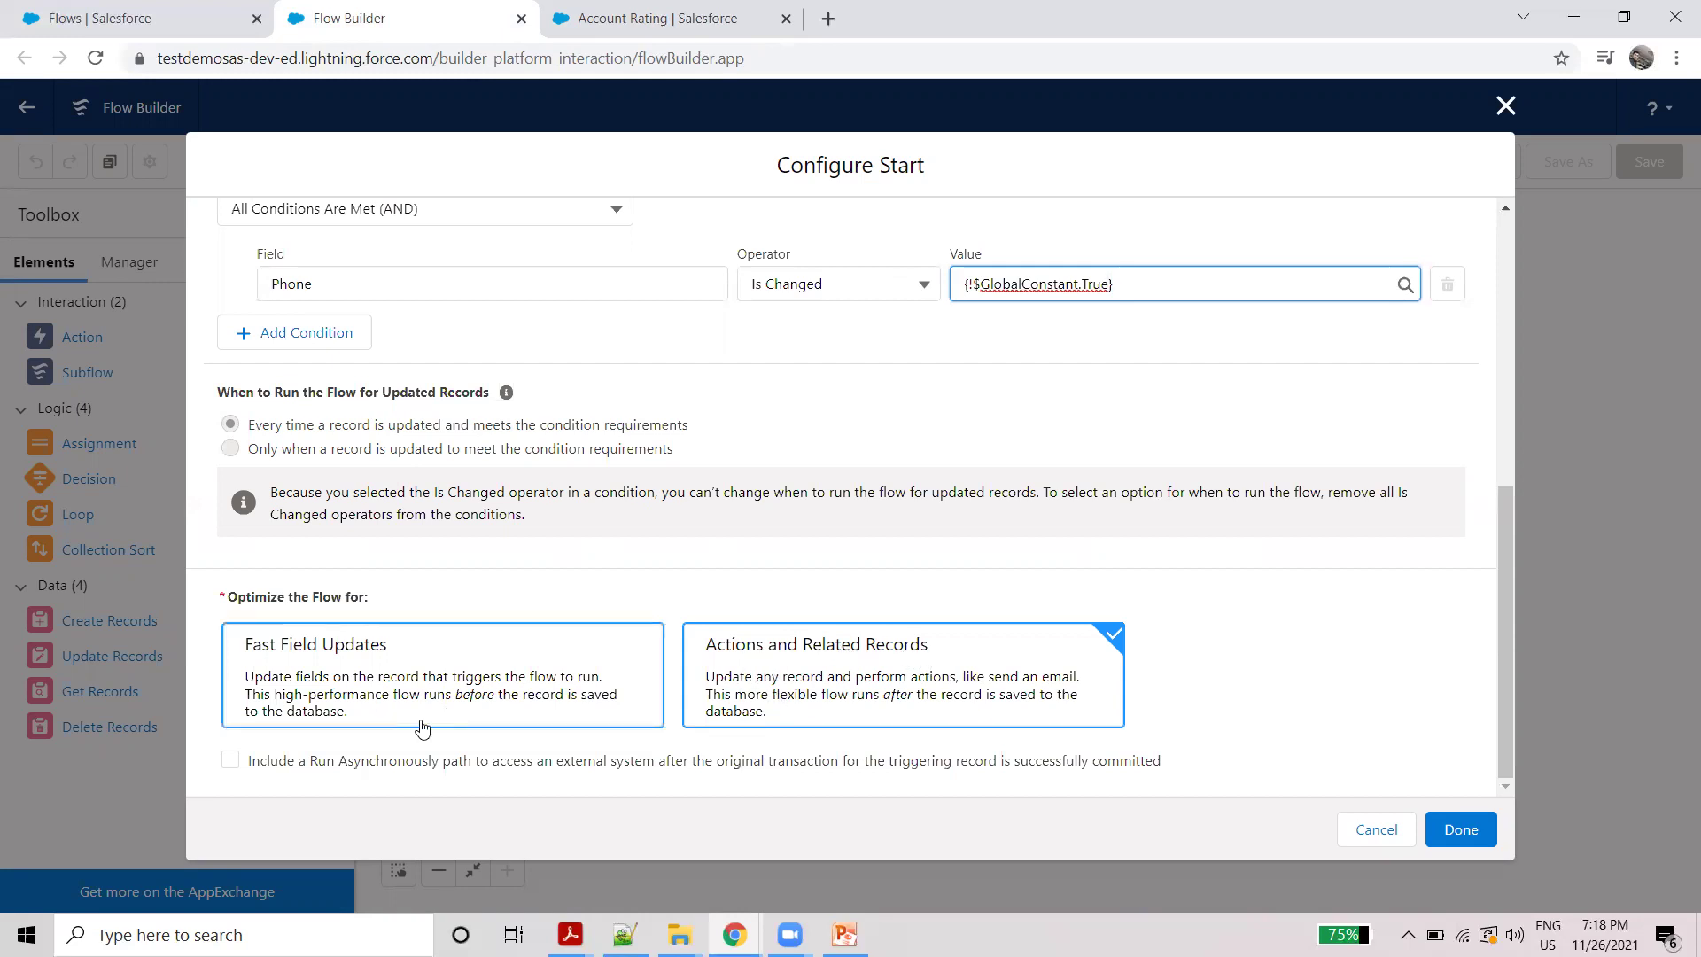
click(1458, 829)
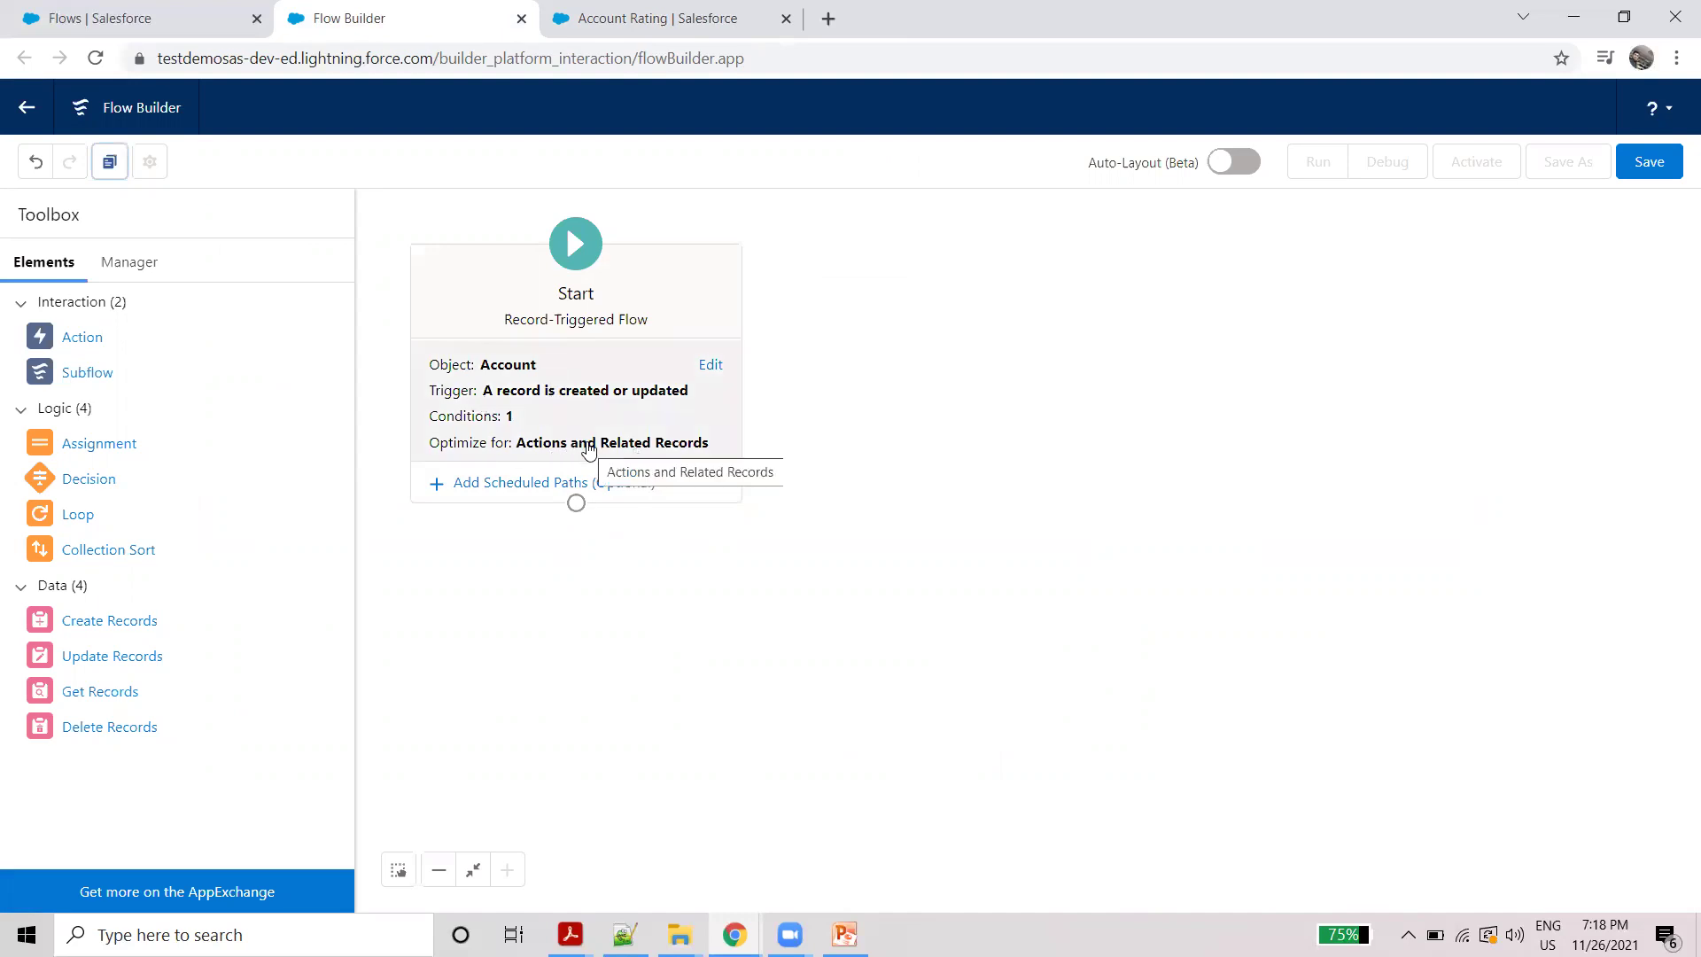
Step: Add a Get Records element, give it a label, and set its object to Contact
drag(185, 691, 585, 586)
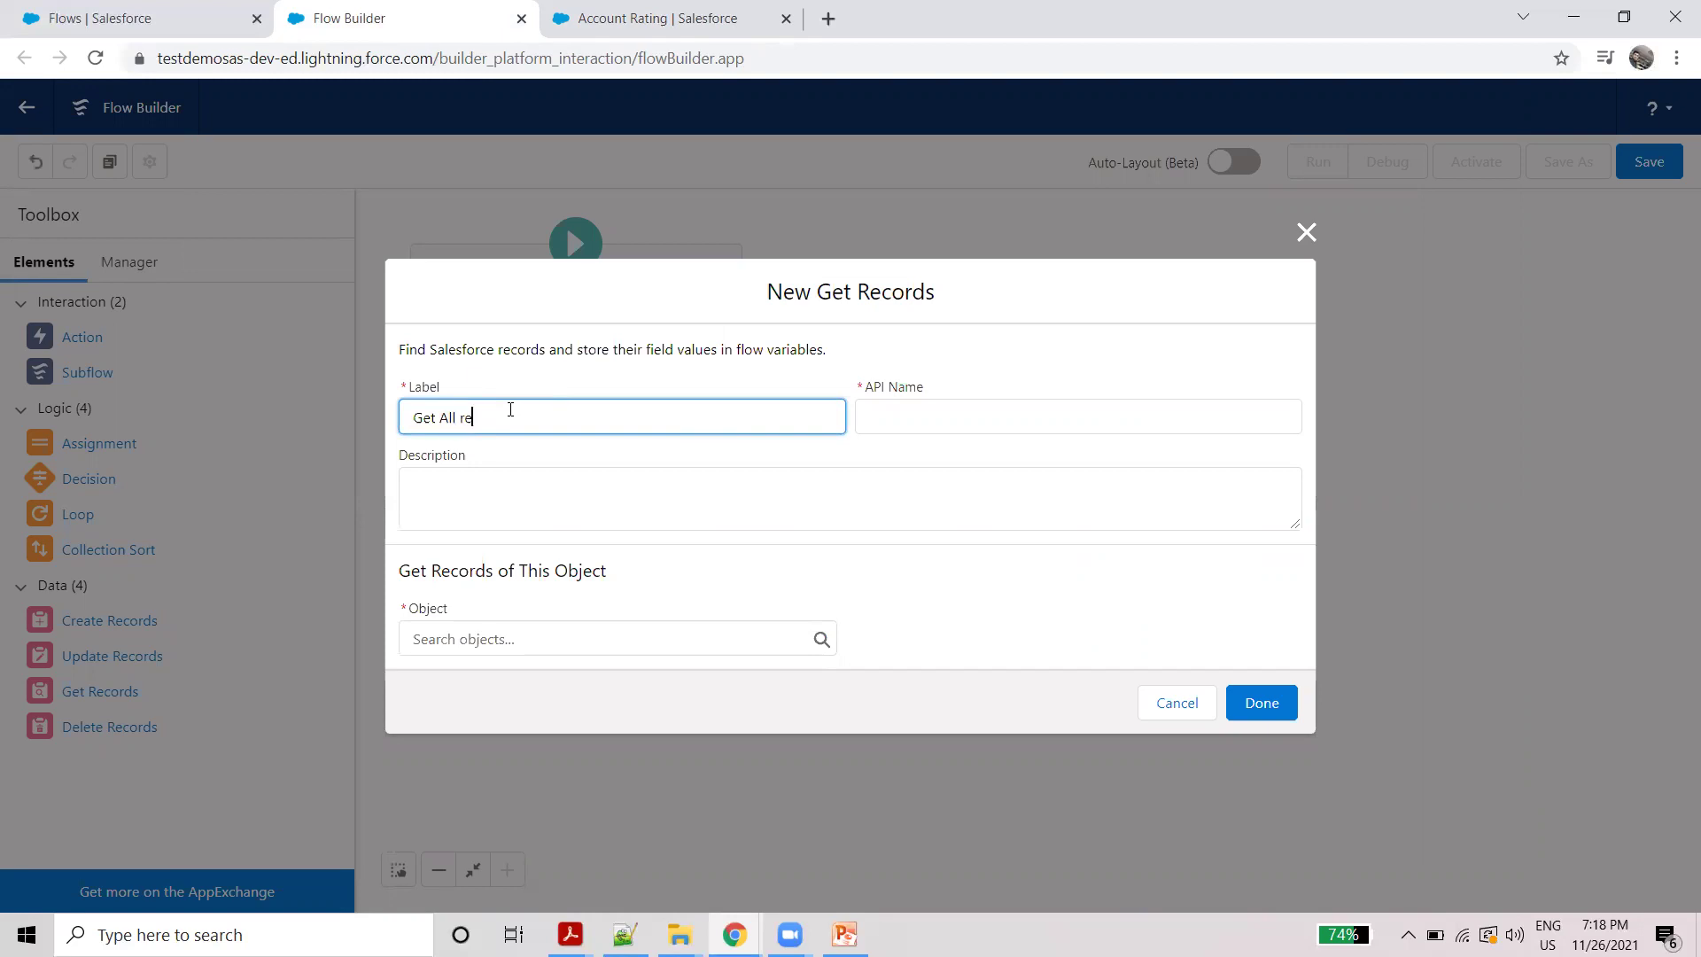
text(ted Contact)
click(622, 353)
click(652, 638)
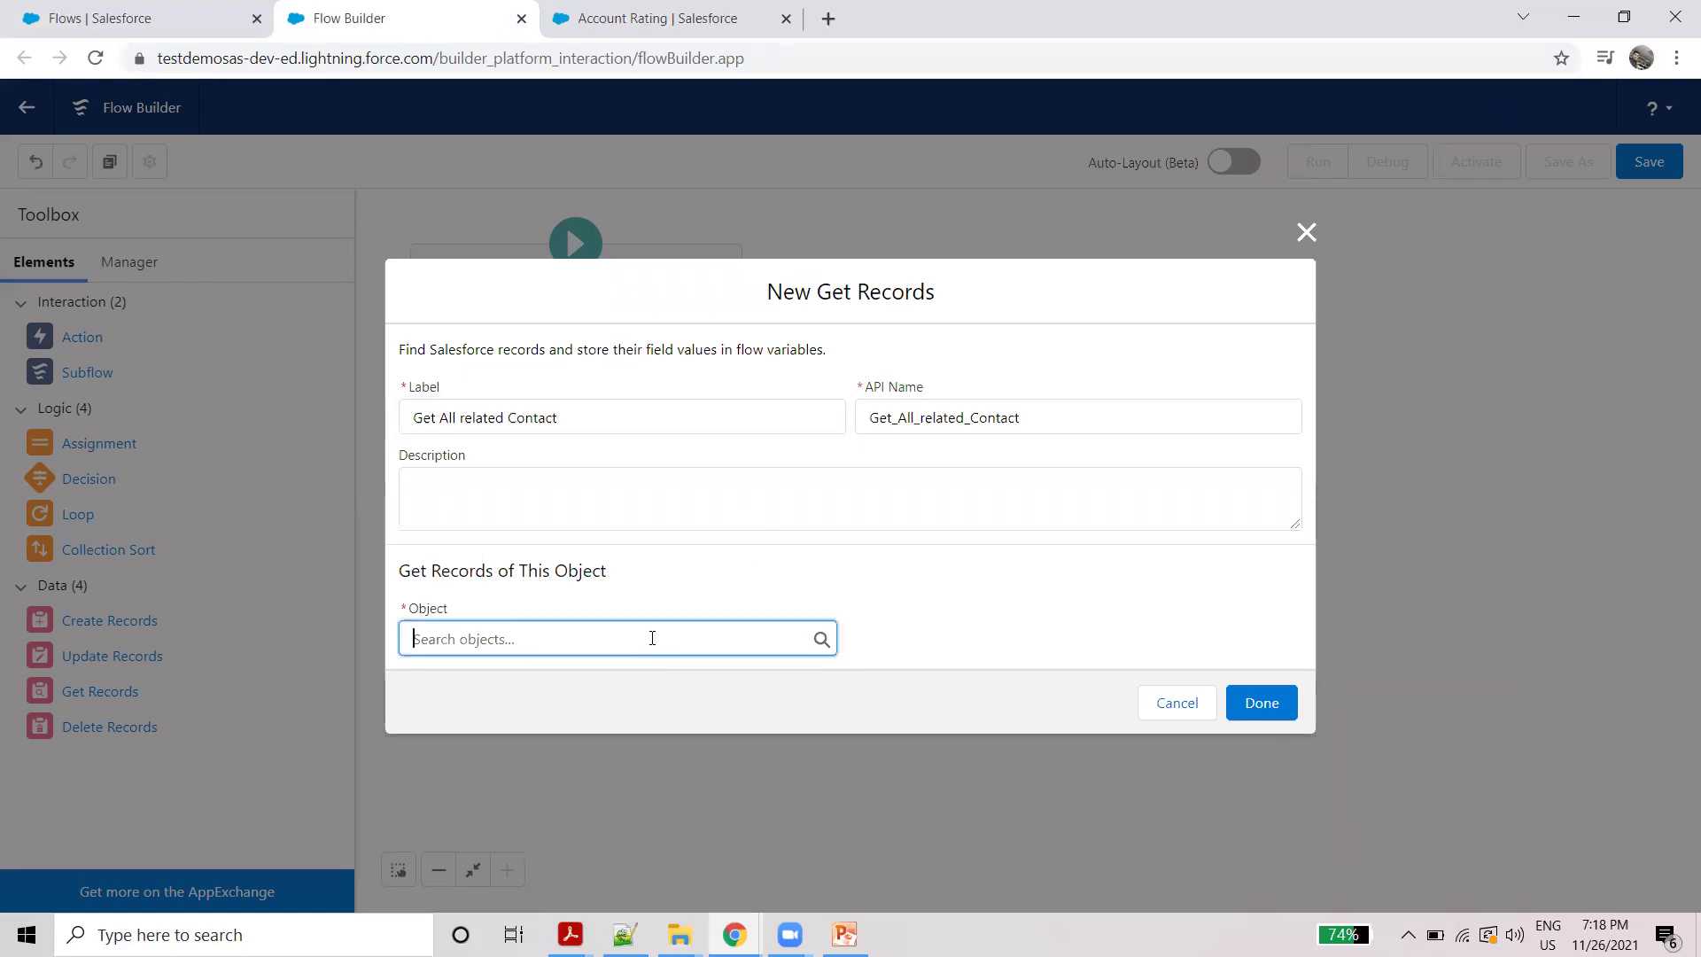
text(contac)
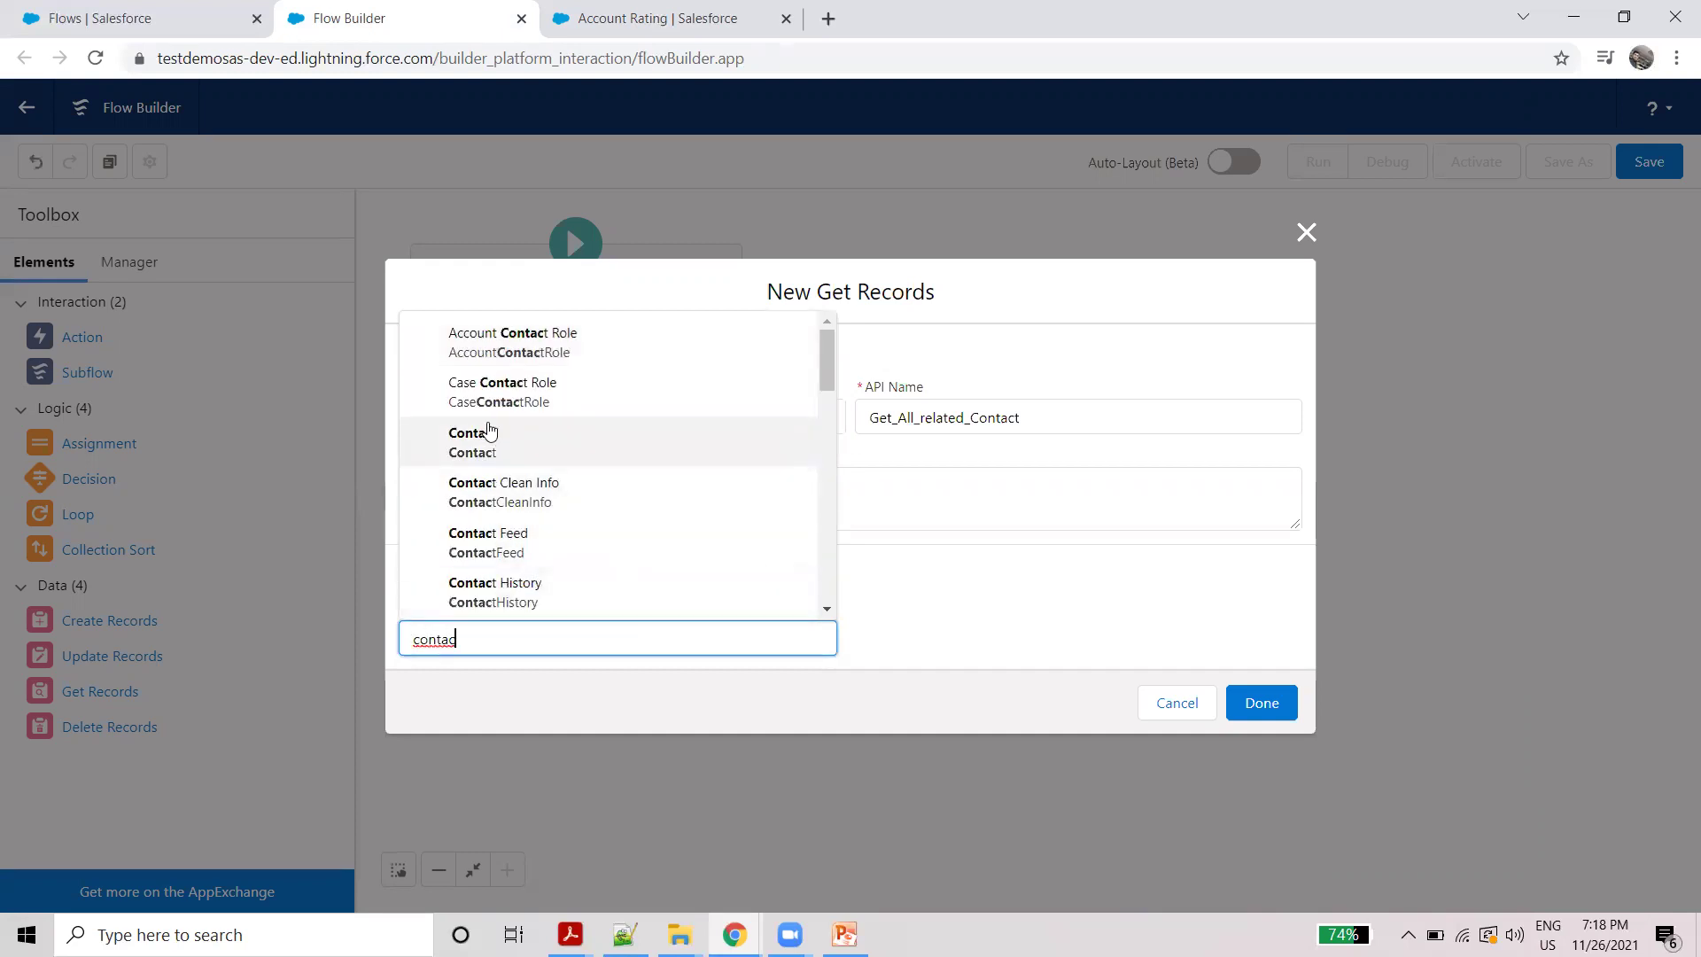
click(490, 443)
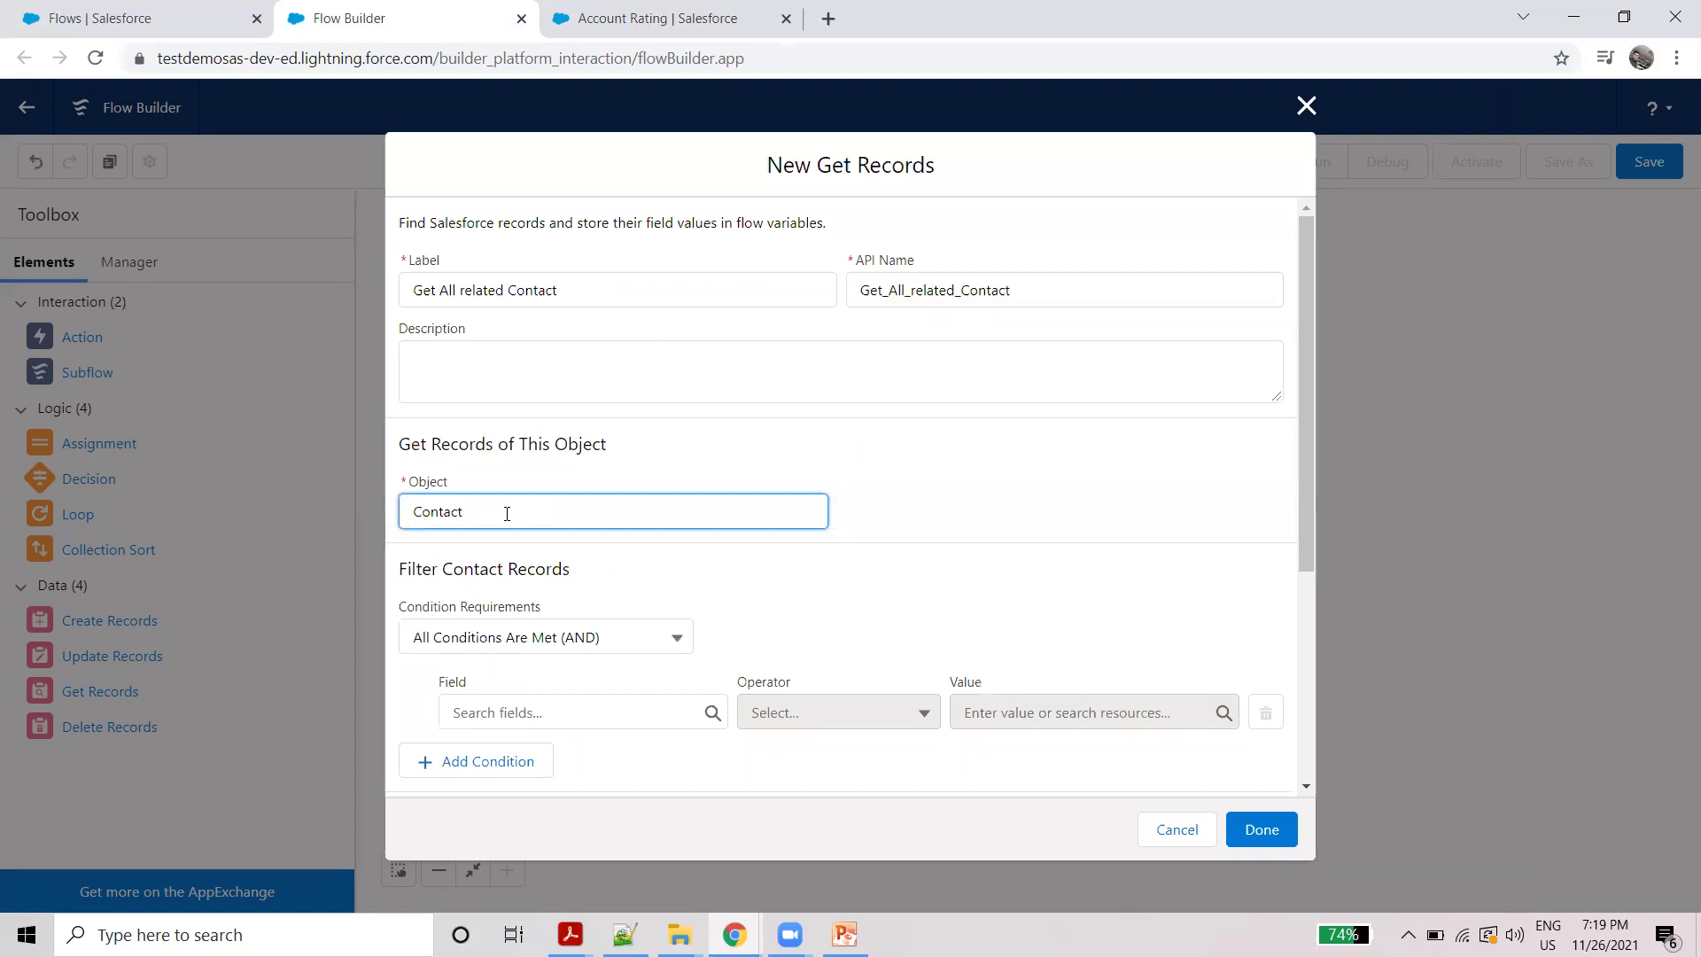
Step: Filter Contacts where AccountId Equals {!$Record.Id} (Account ID)
scroll(606, 567, down, 1)
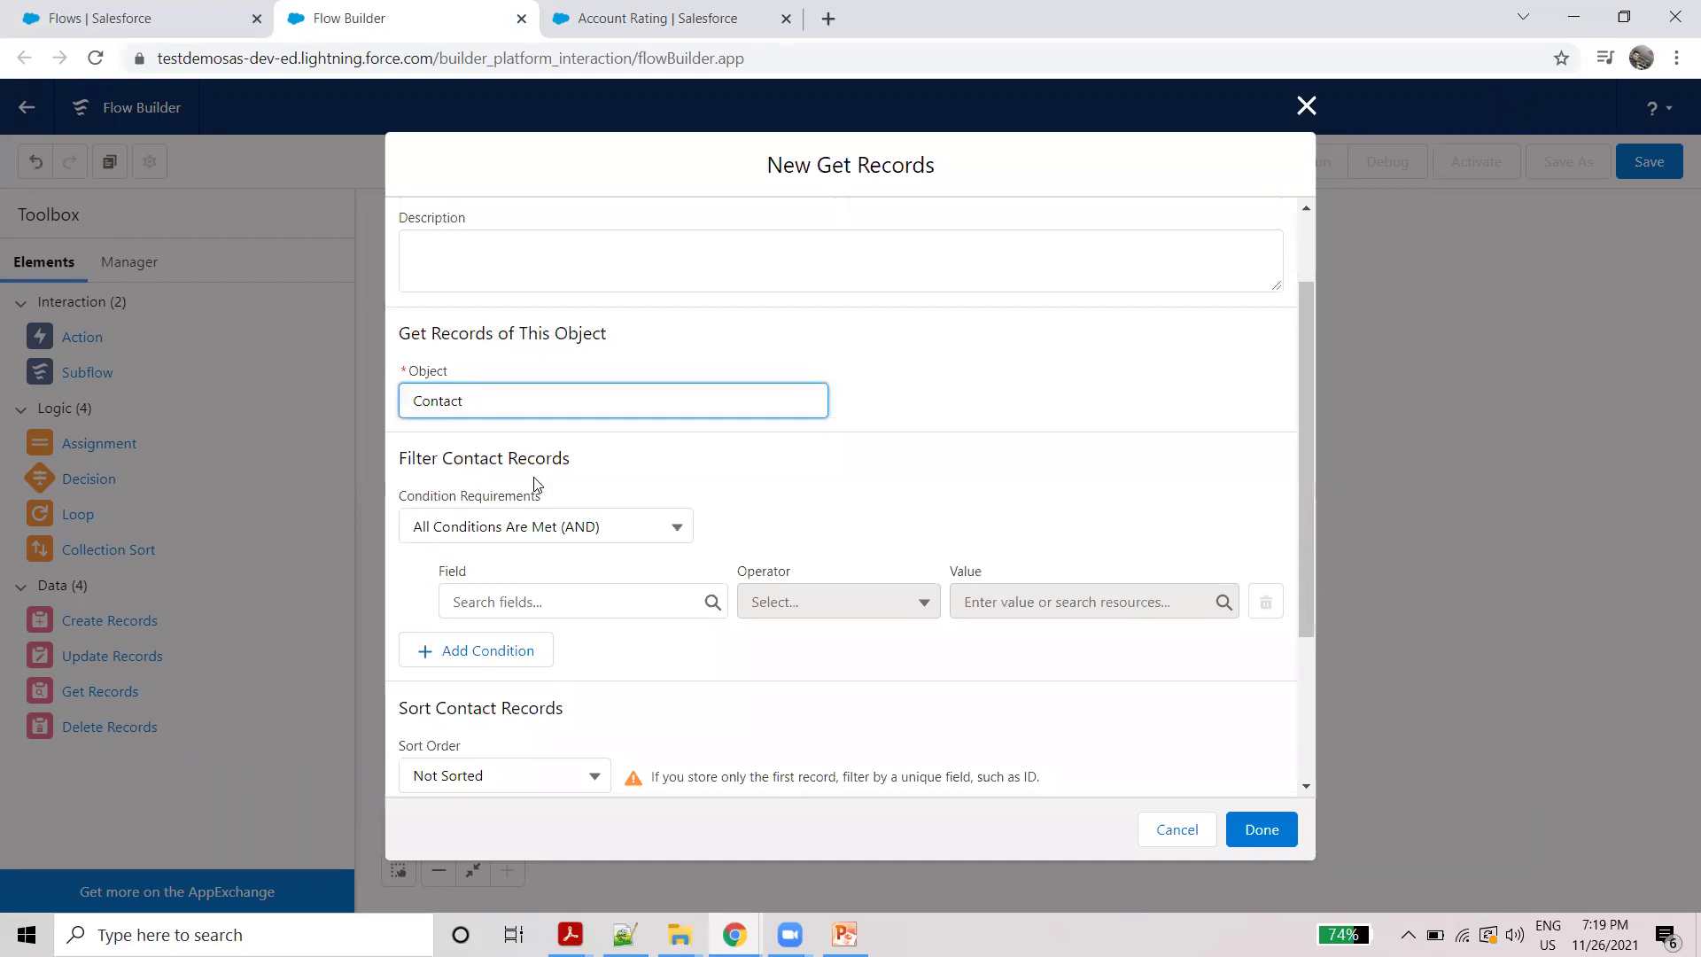
click(565, 603)
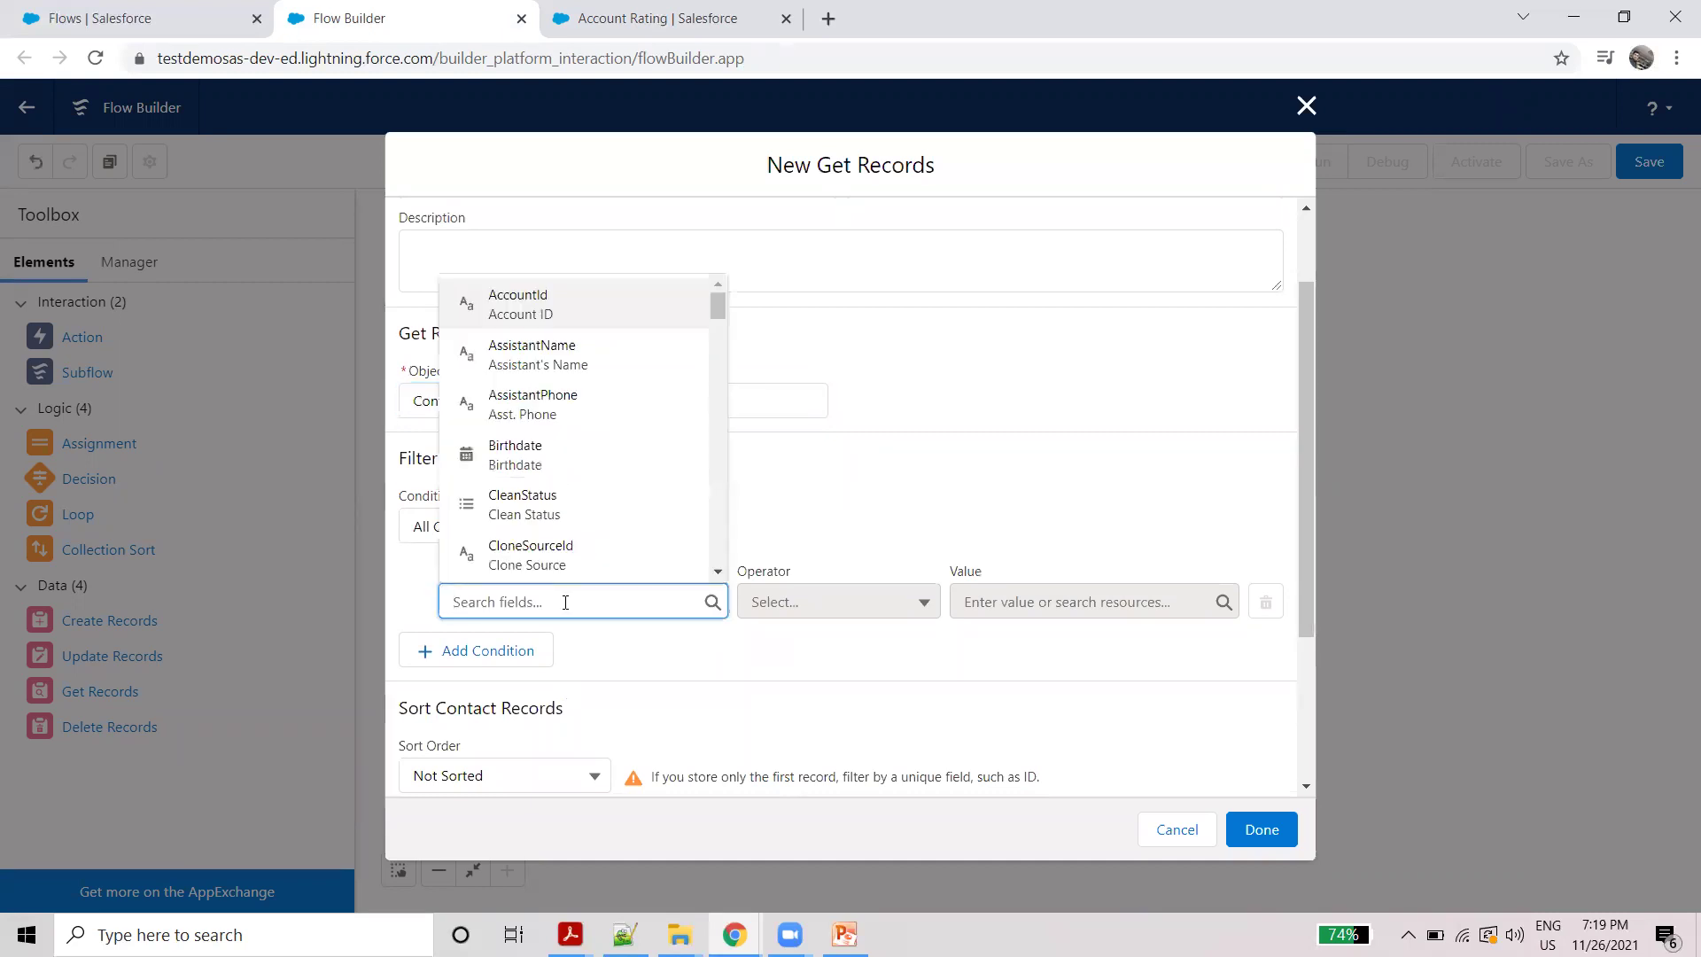
click(542, 300)
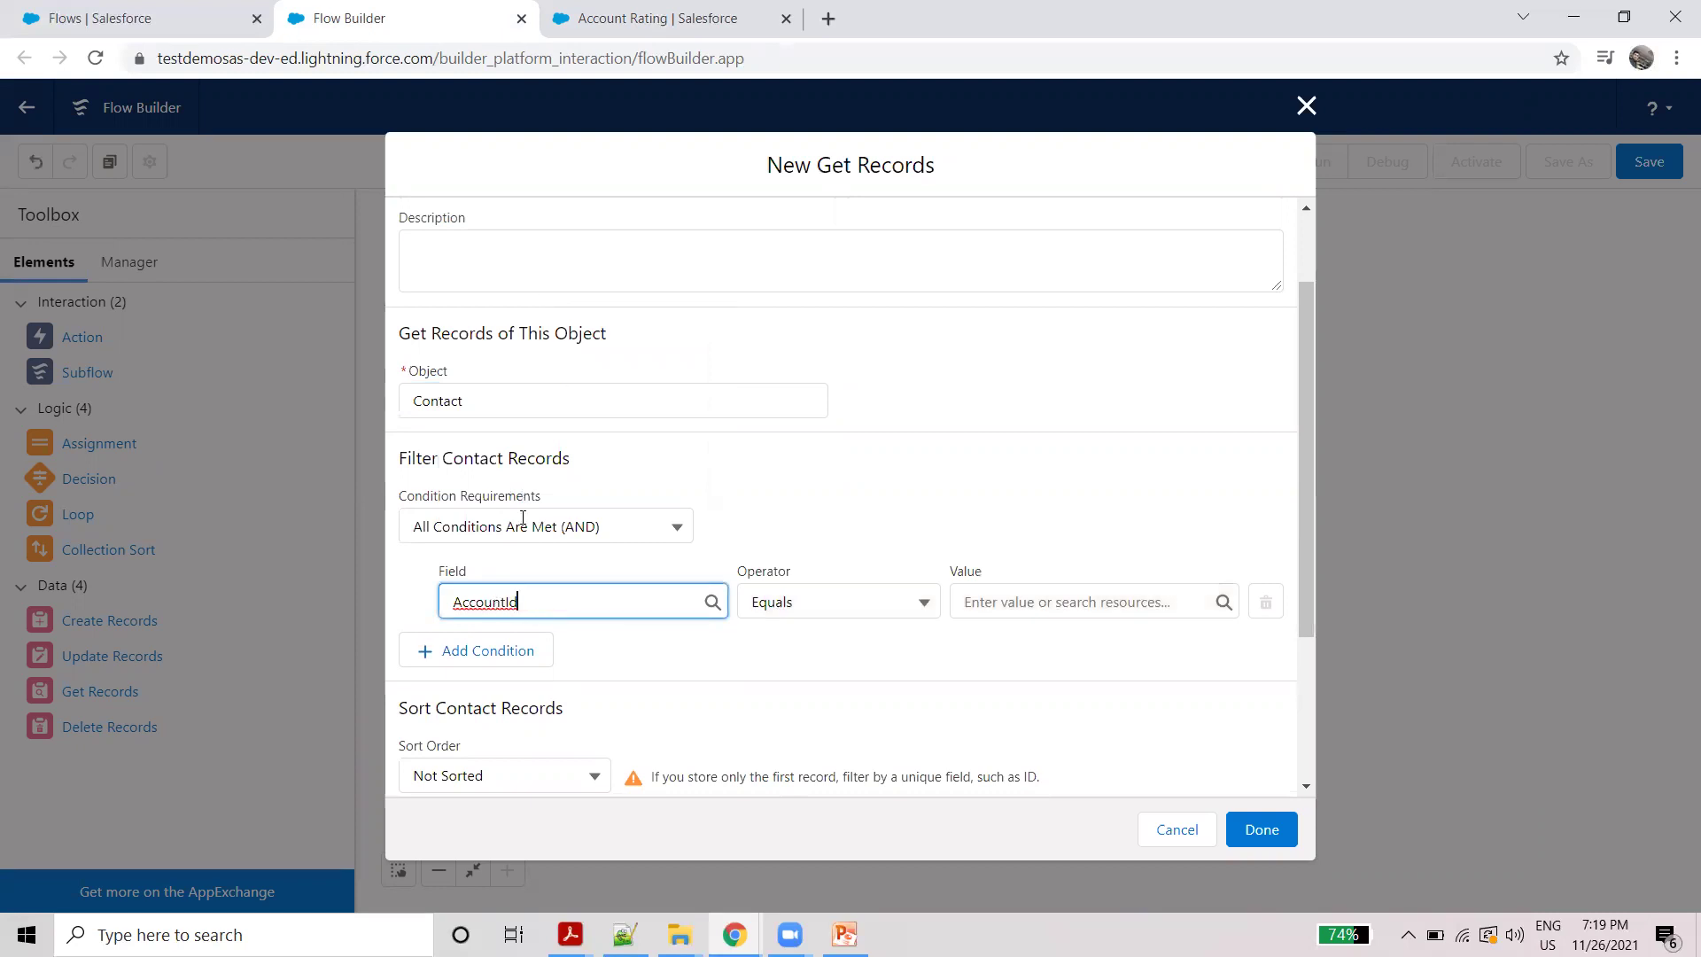
scroll(523, 517, up, 2)
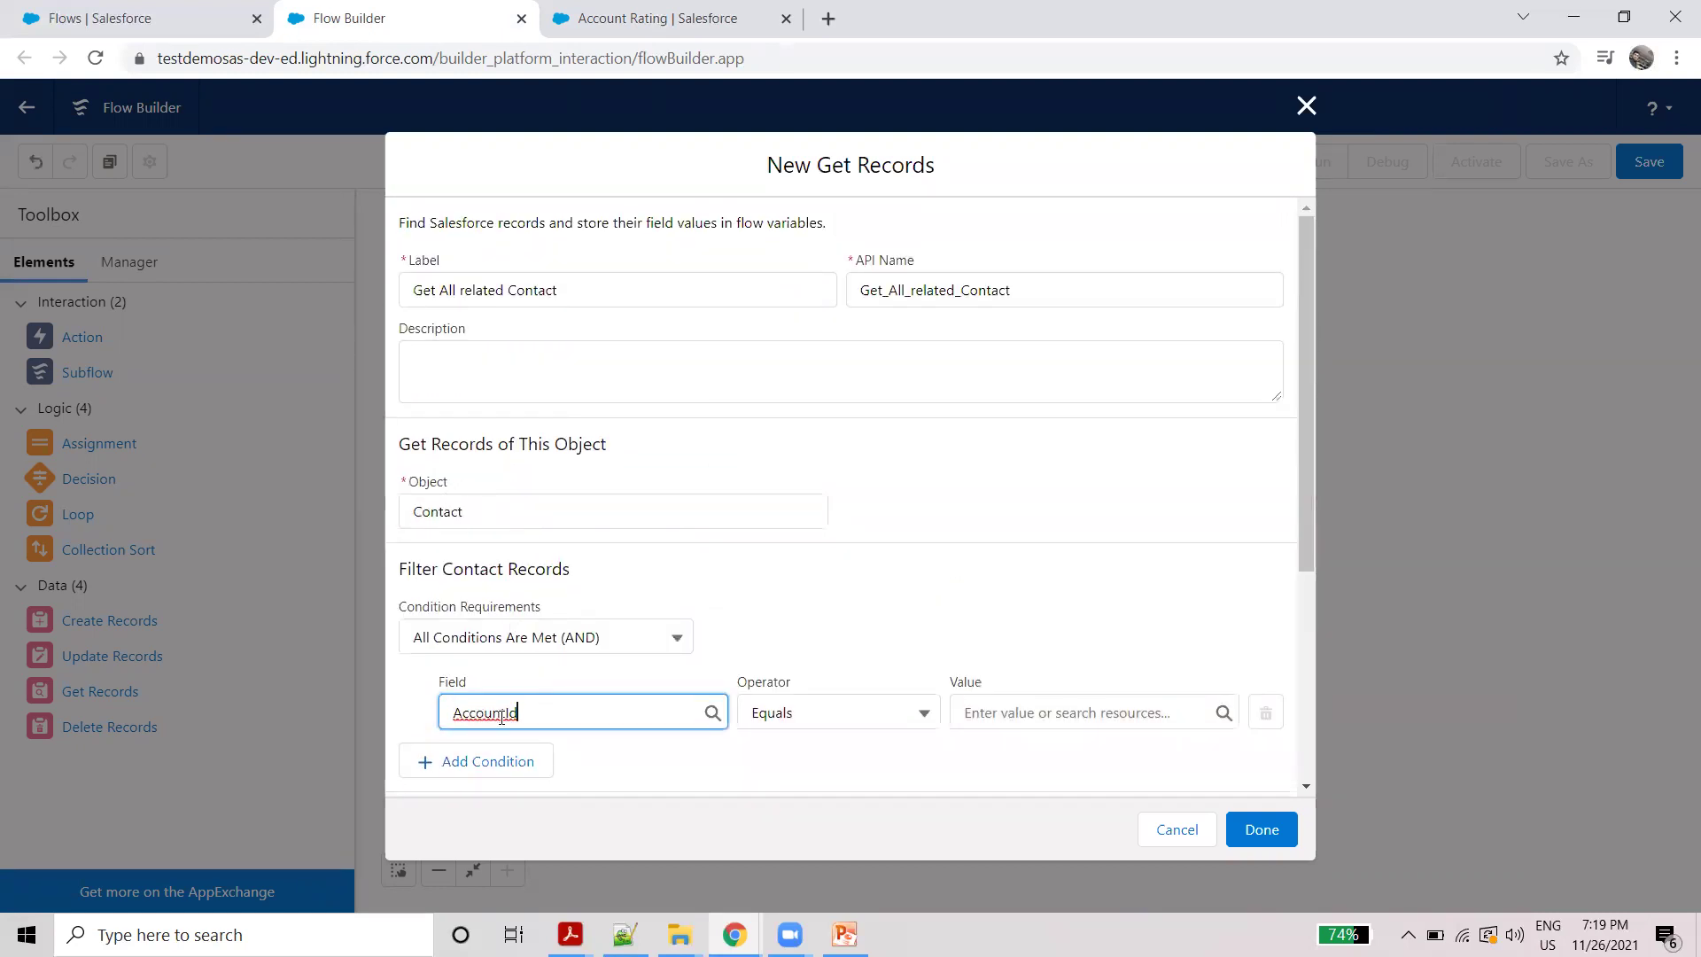
scroll(501, 717, down, 2)
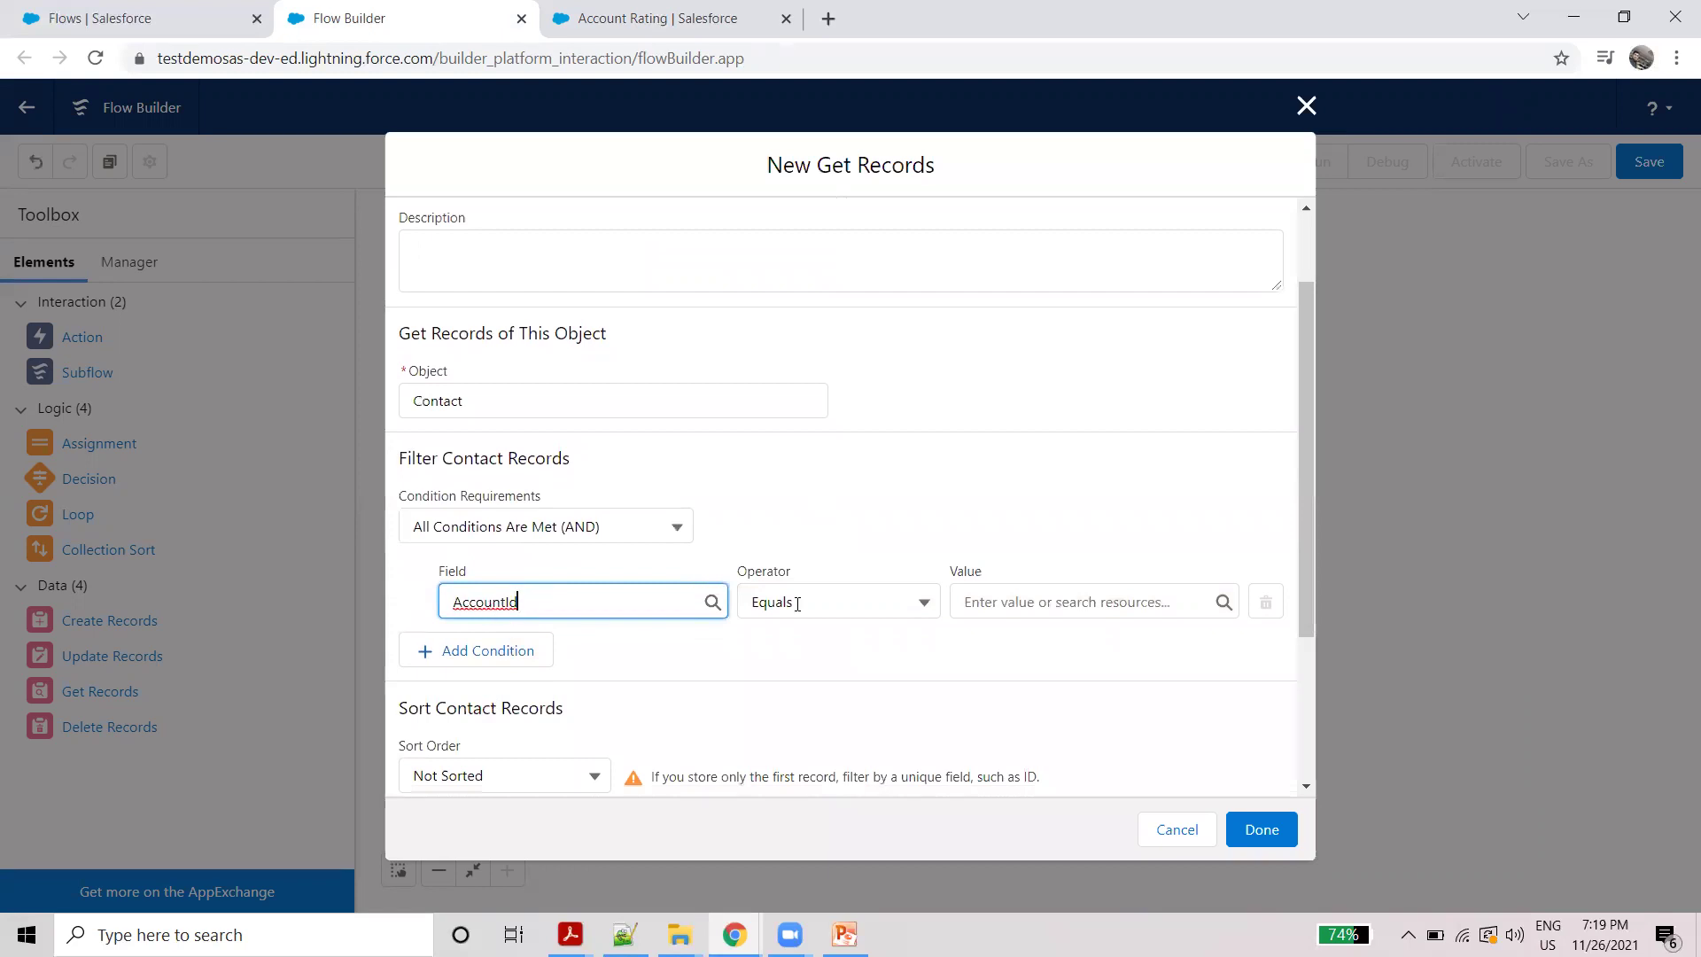
click(1006, 598)
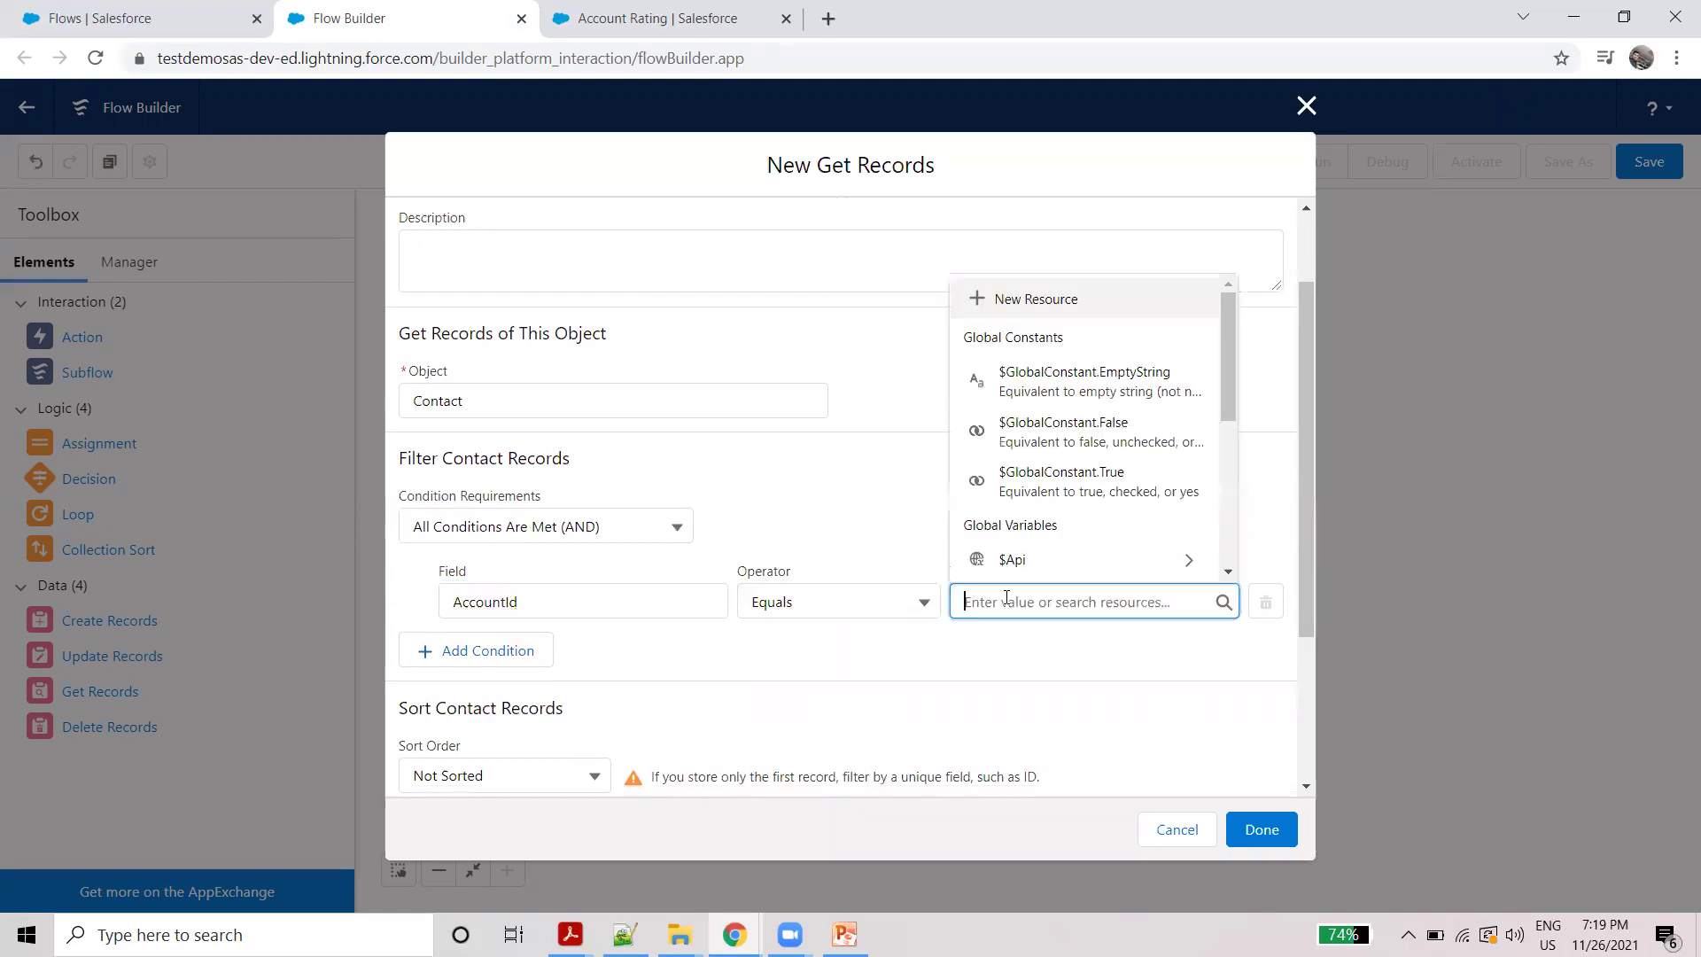
text(r)
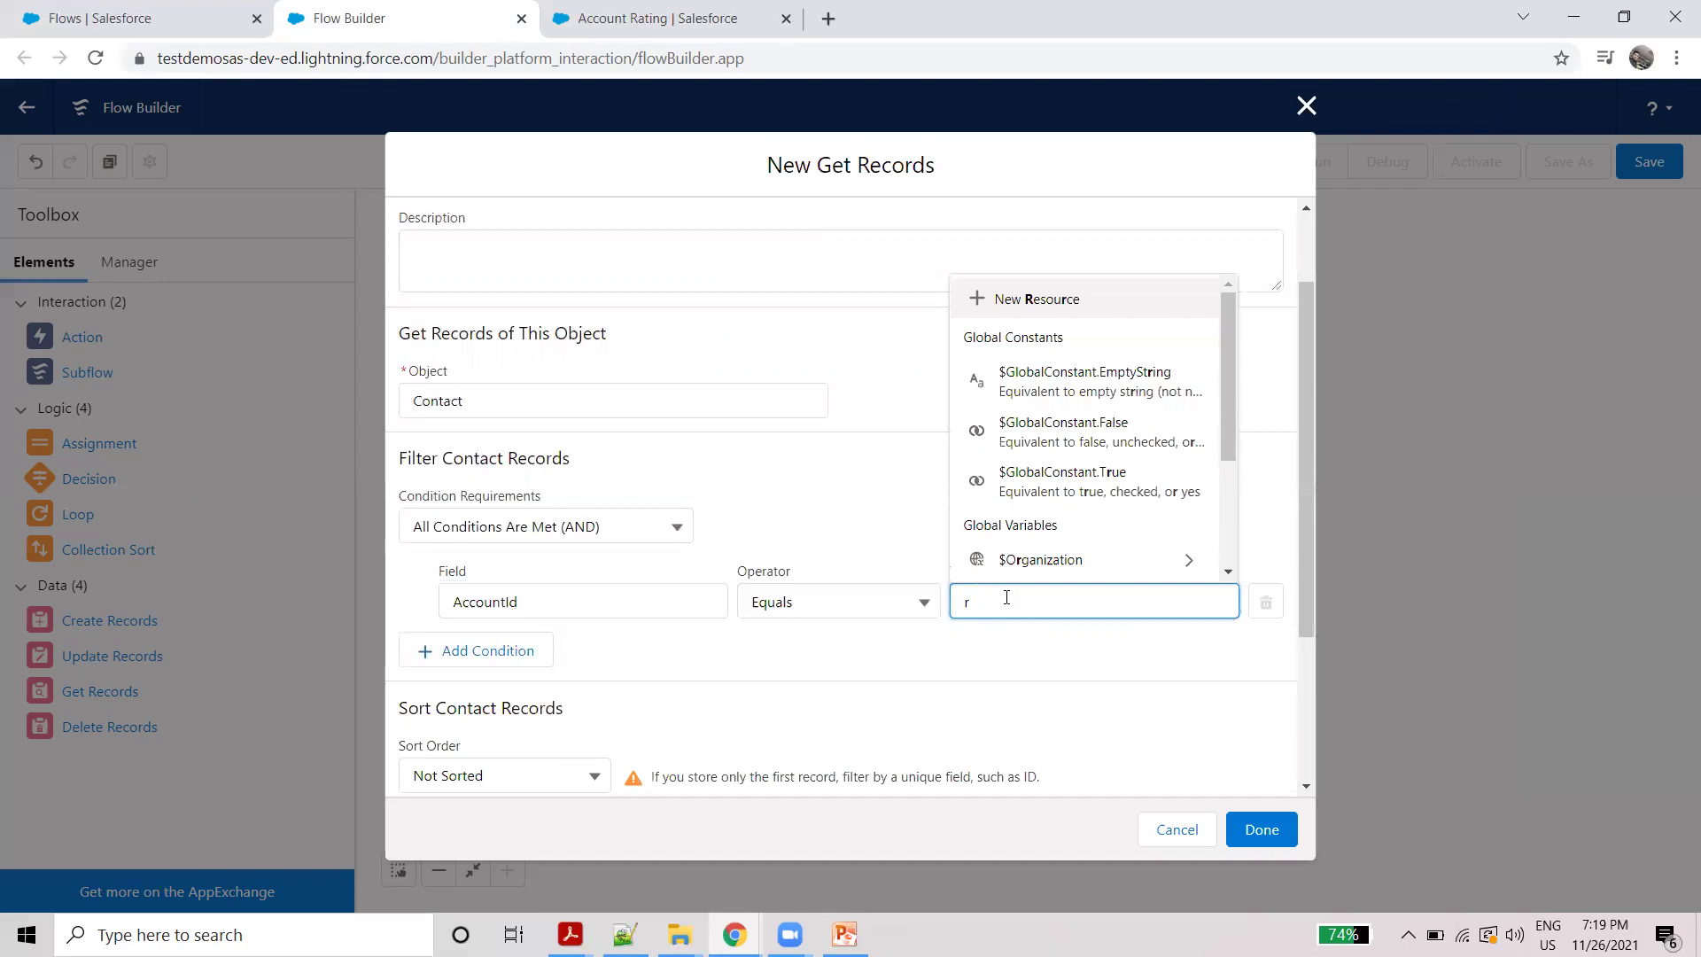
text(ec)
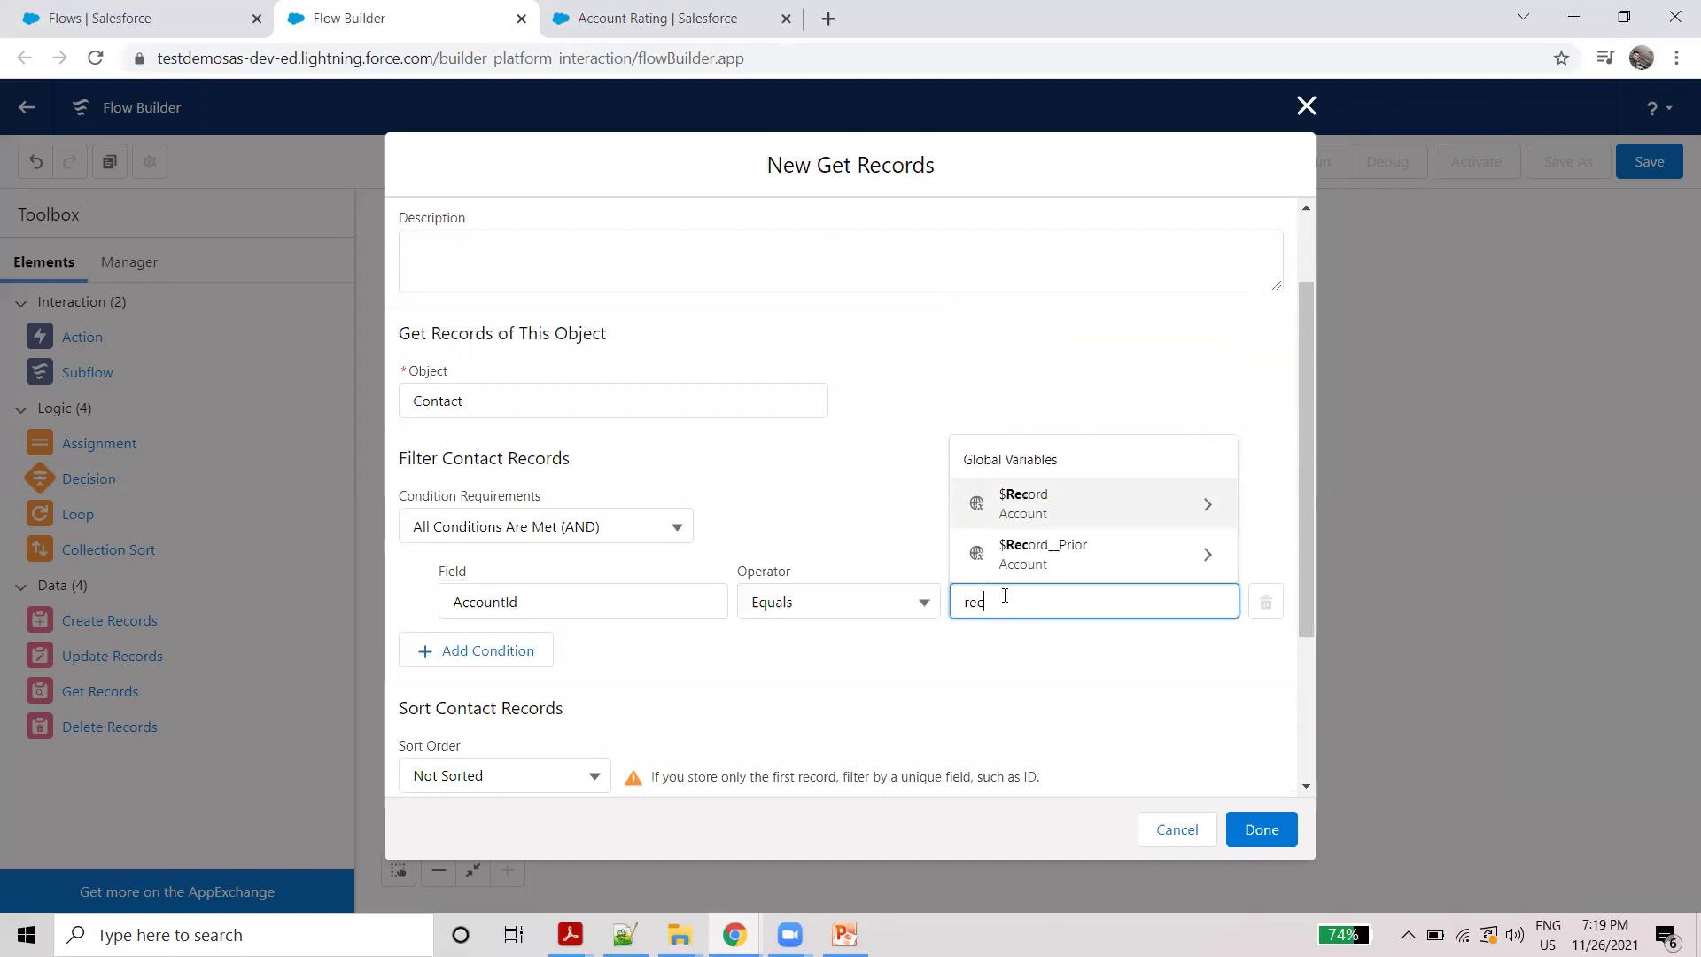
click(1058, 505)
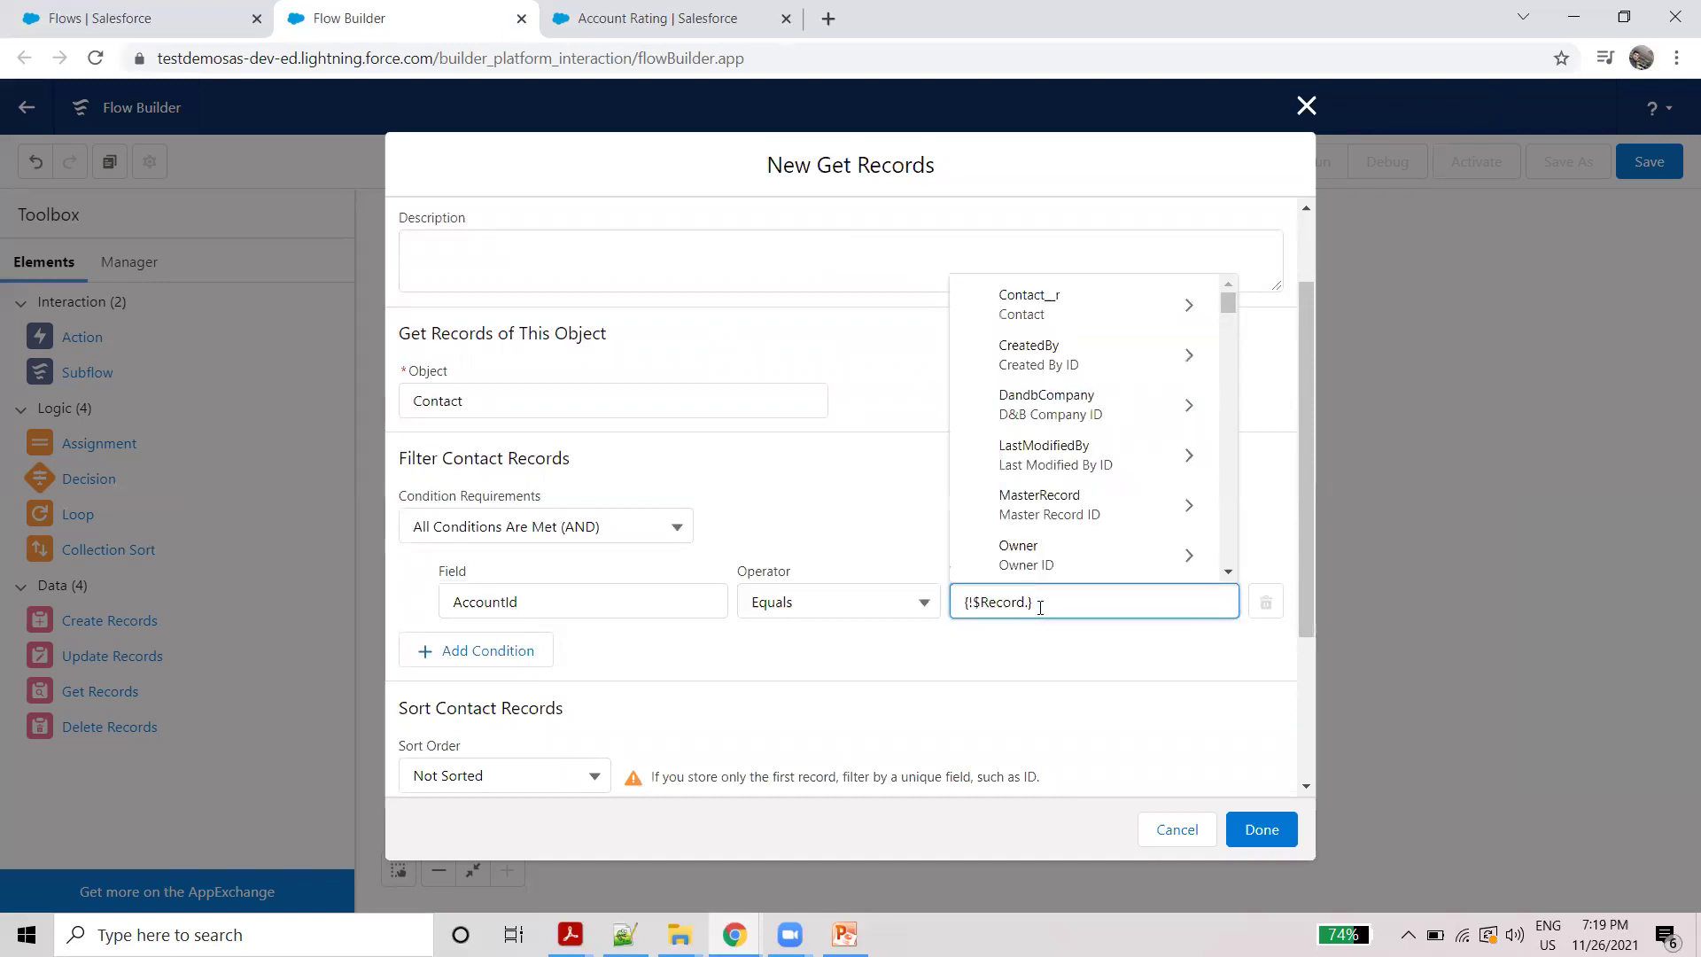
text(.id)
scroll(1063, 516, down, 5)
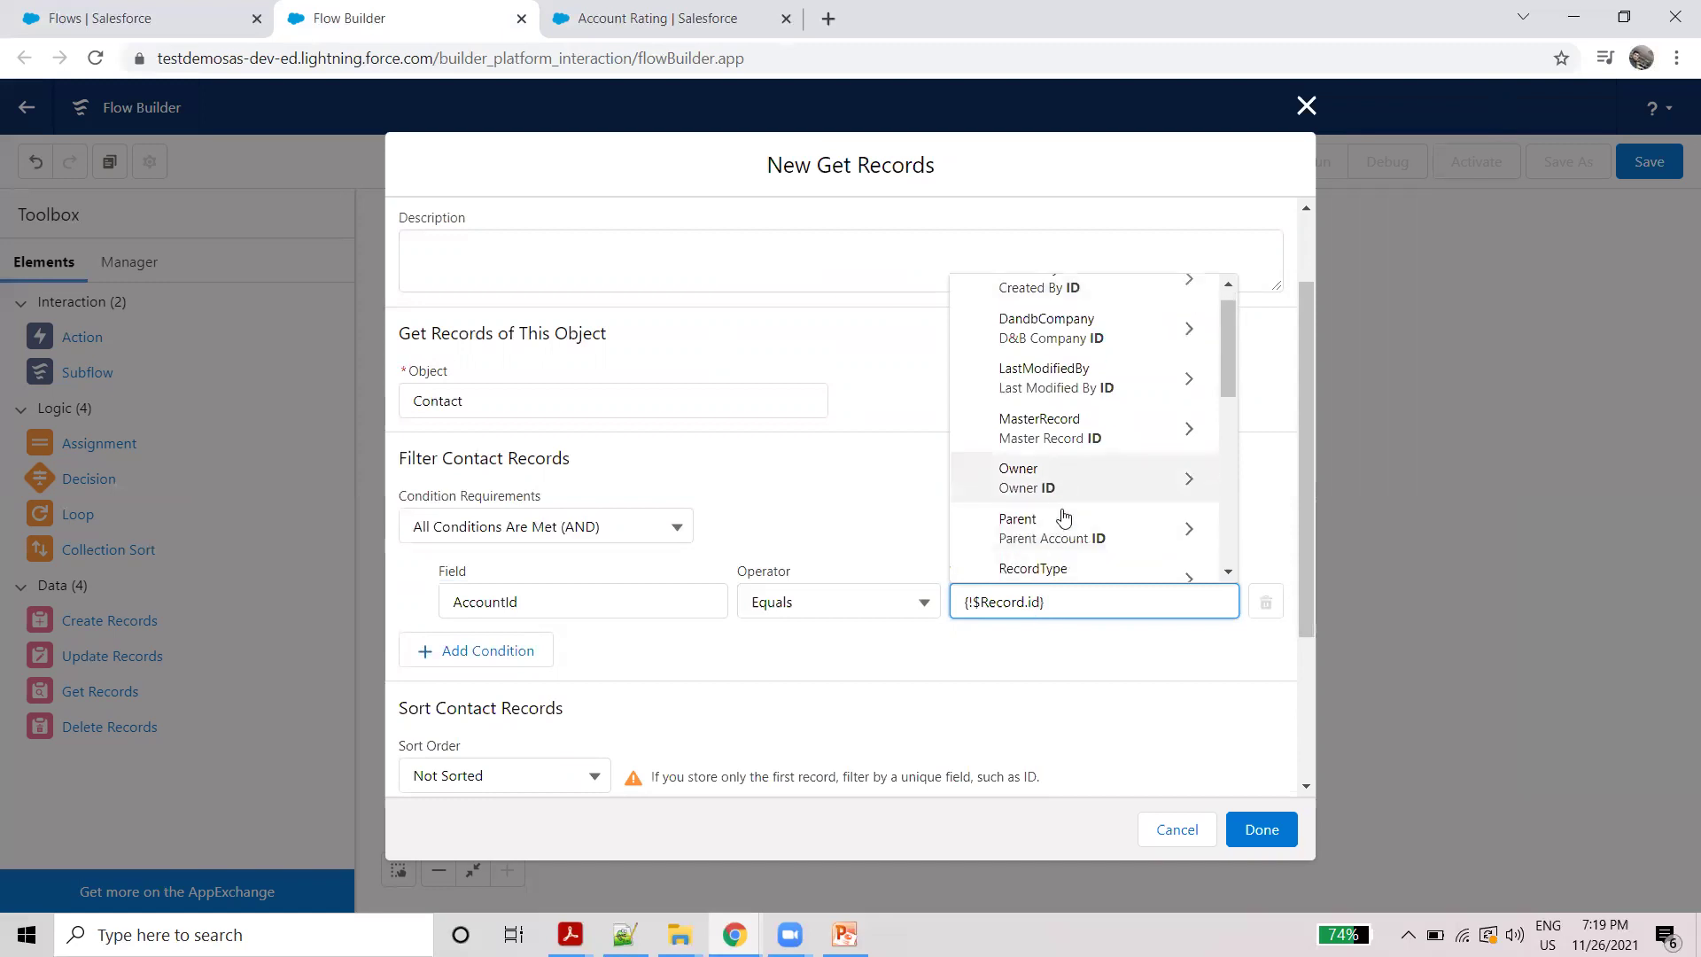
scroll(1064, 516, down, 2)
click(1012, 469)
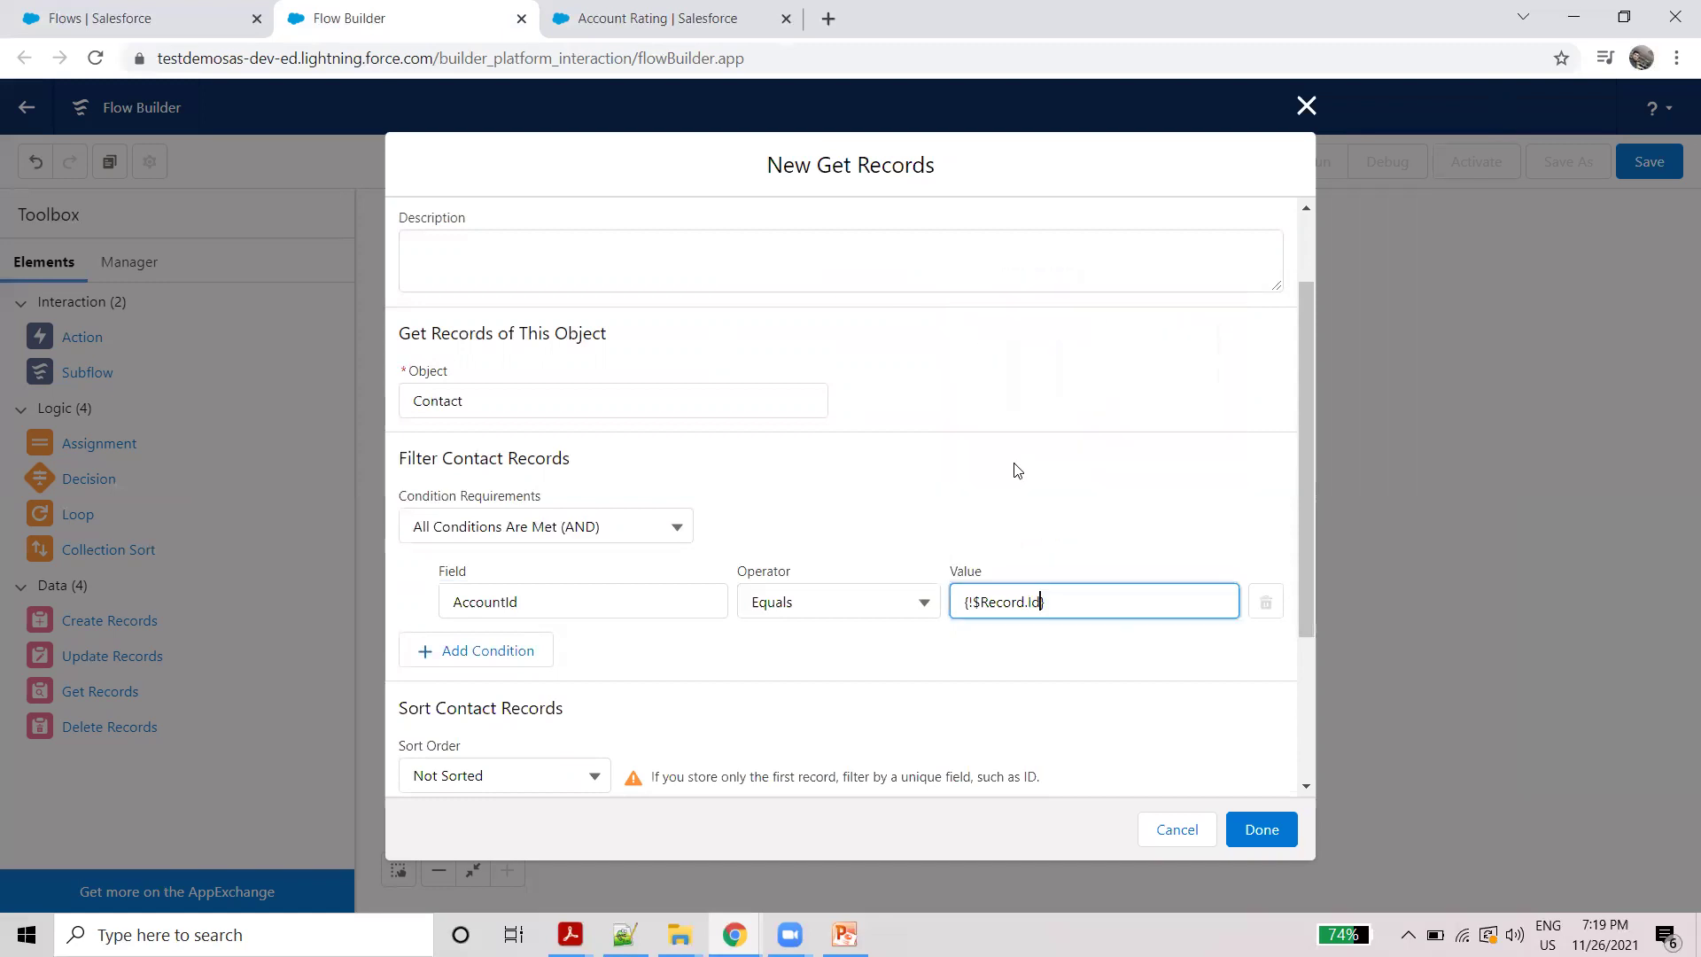
click(942, 659)
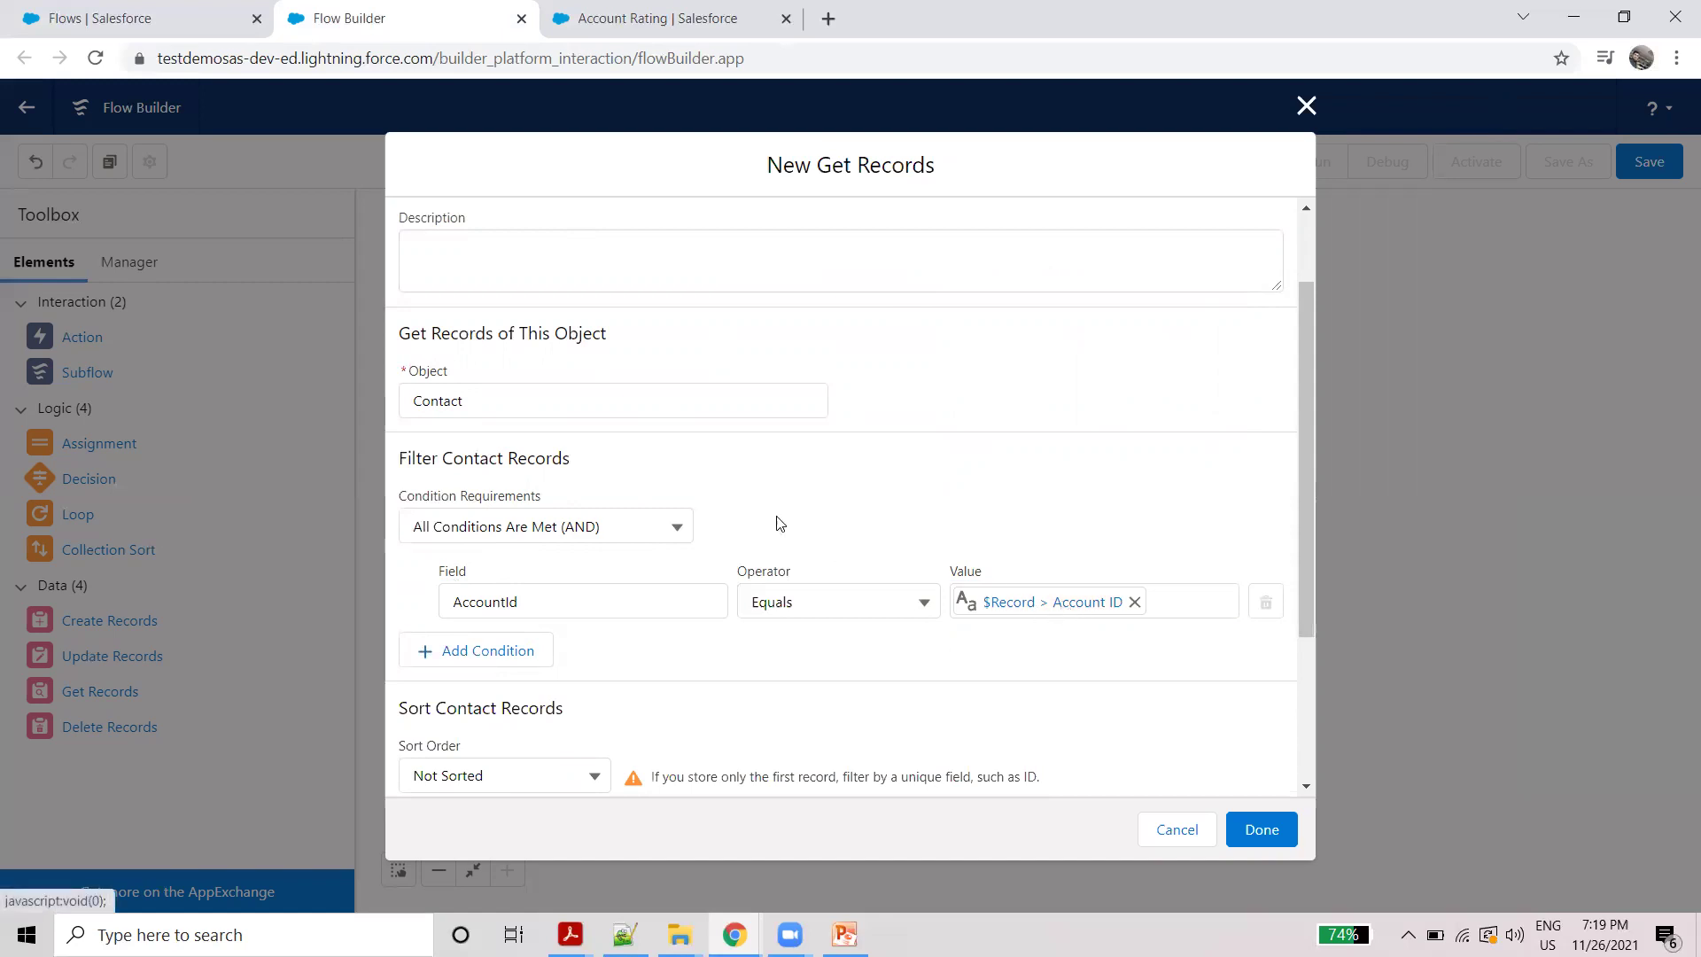
click(656, 17)
click(623, 59)
double_click(626, 58)
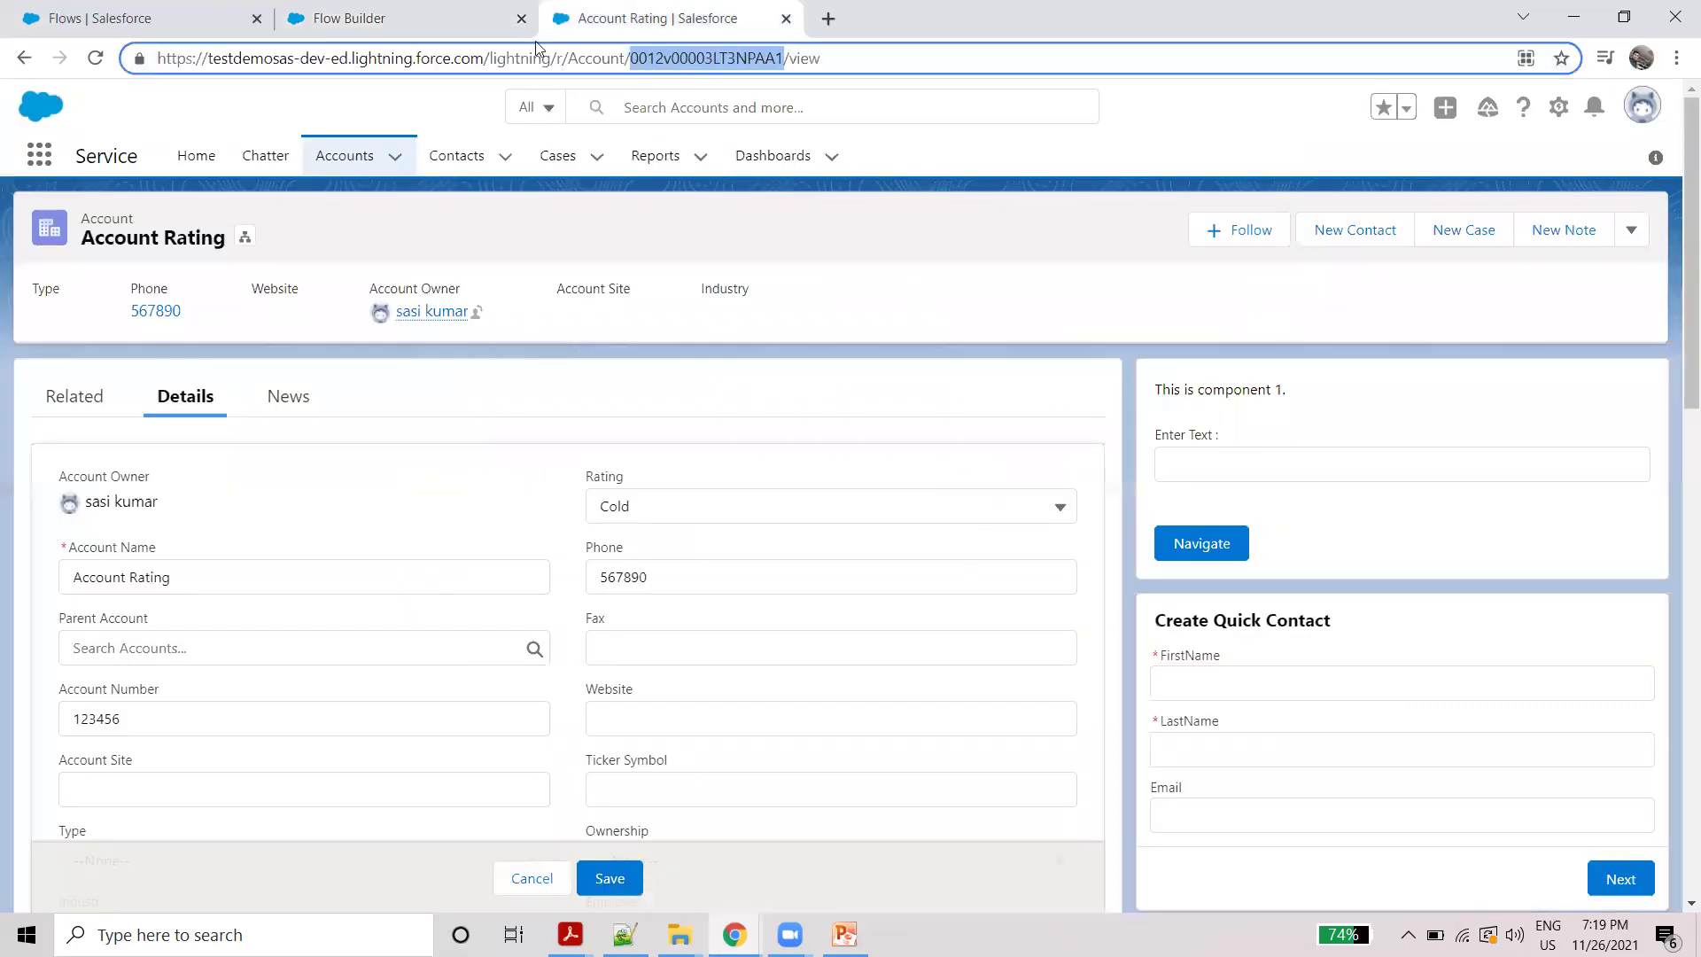
click(350, 18)
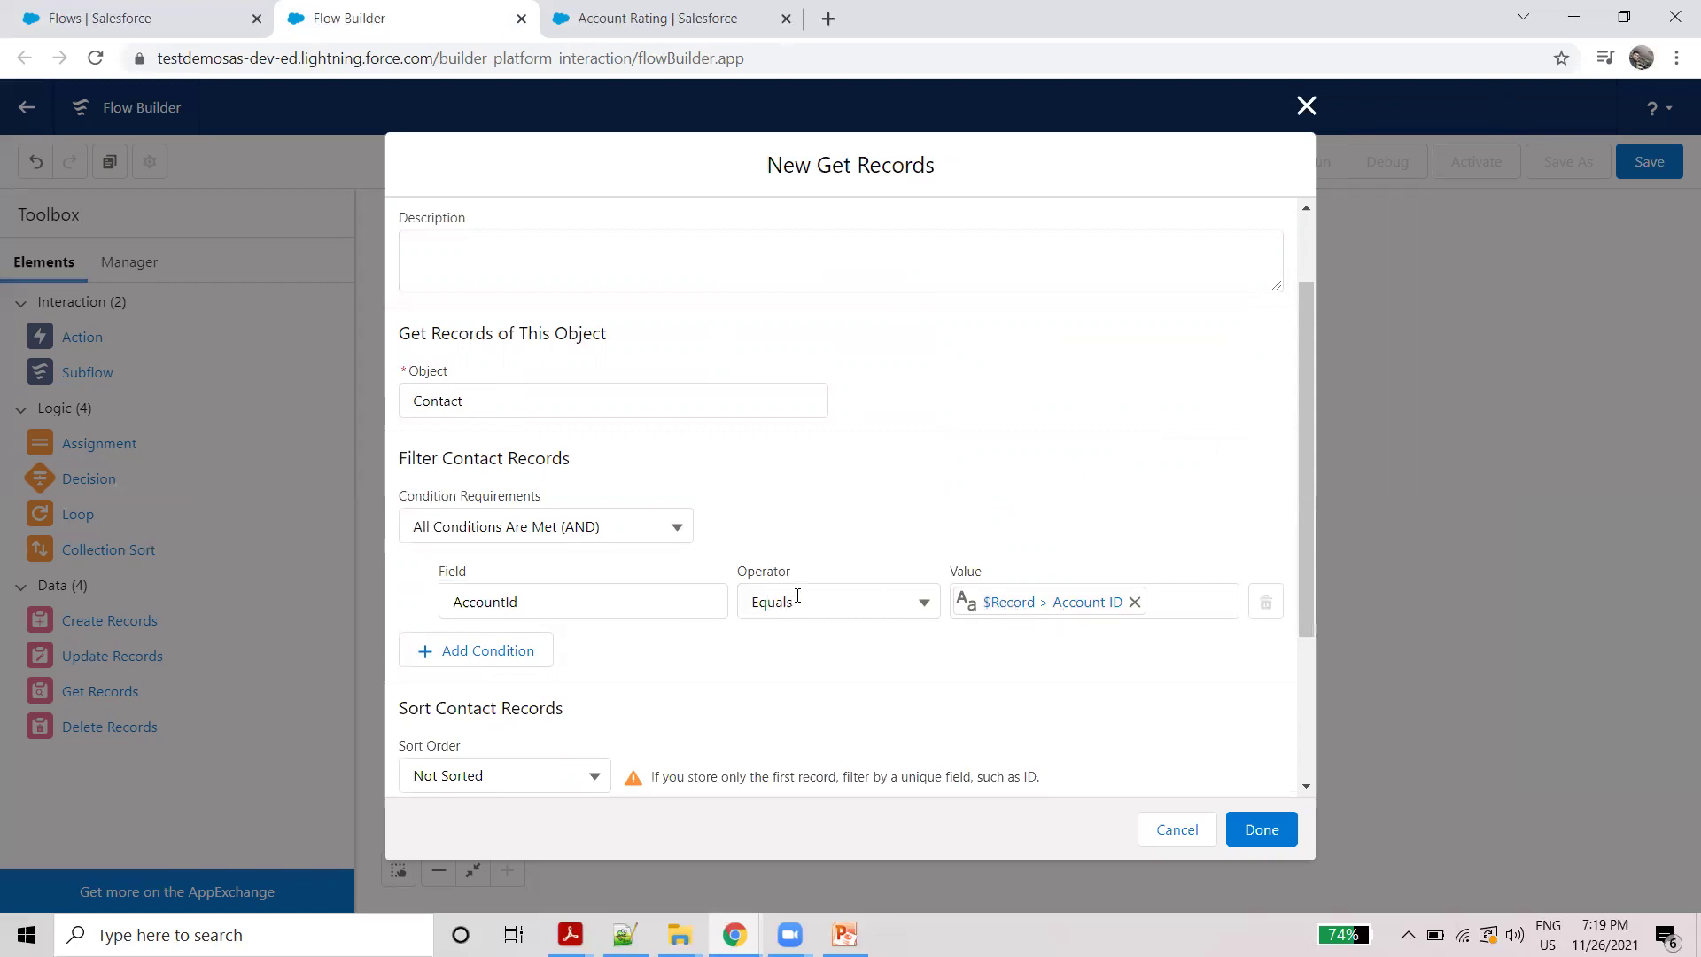
Step: Leave records unsorted, store all matching Contacts, save, and connect Start to Get Records
scroll(798, 595, down, 3)
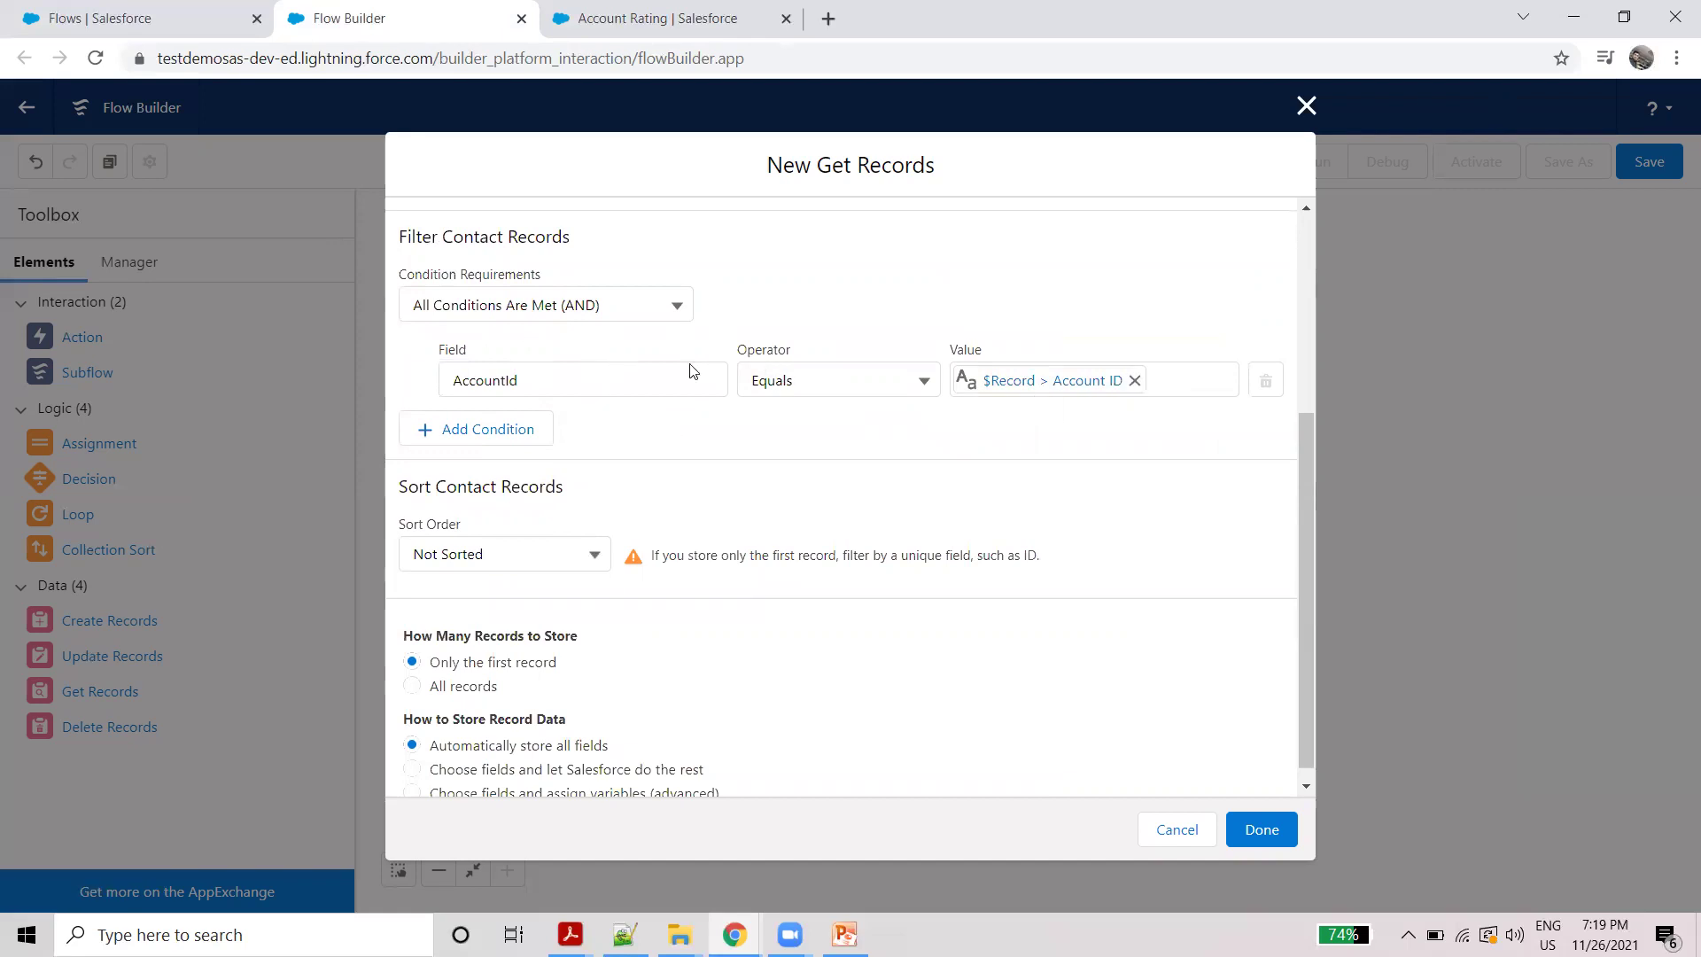
click(524, 551)
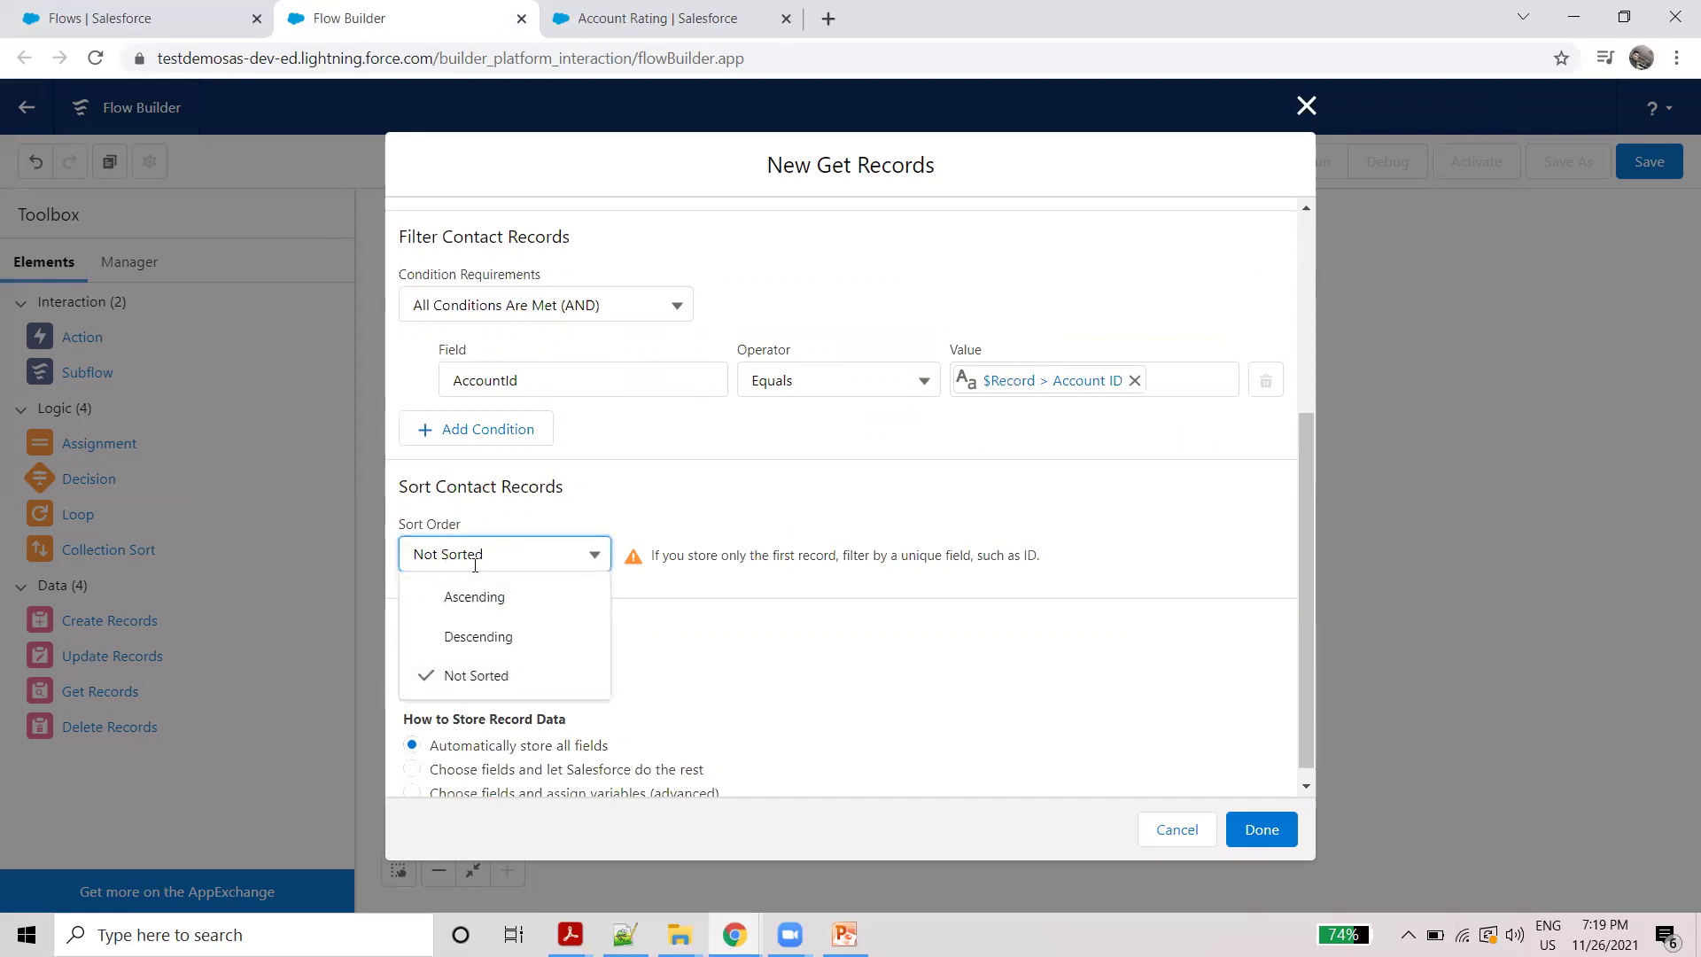
click(782, 622)
scroll(653, 638, down, 1)
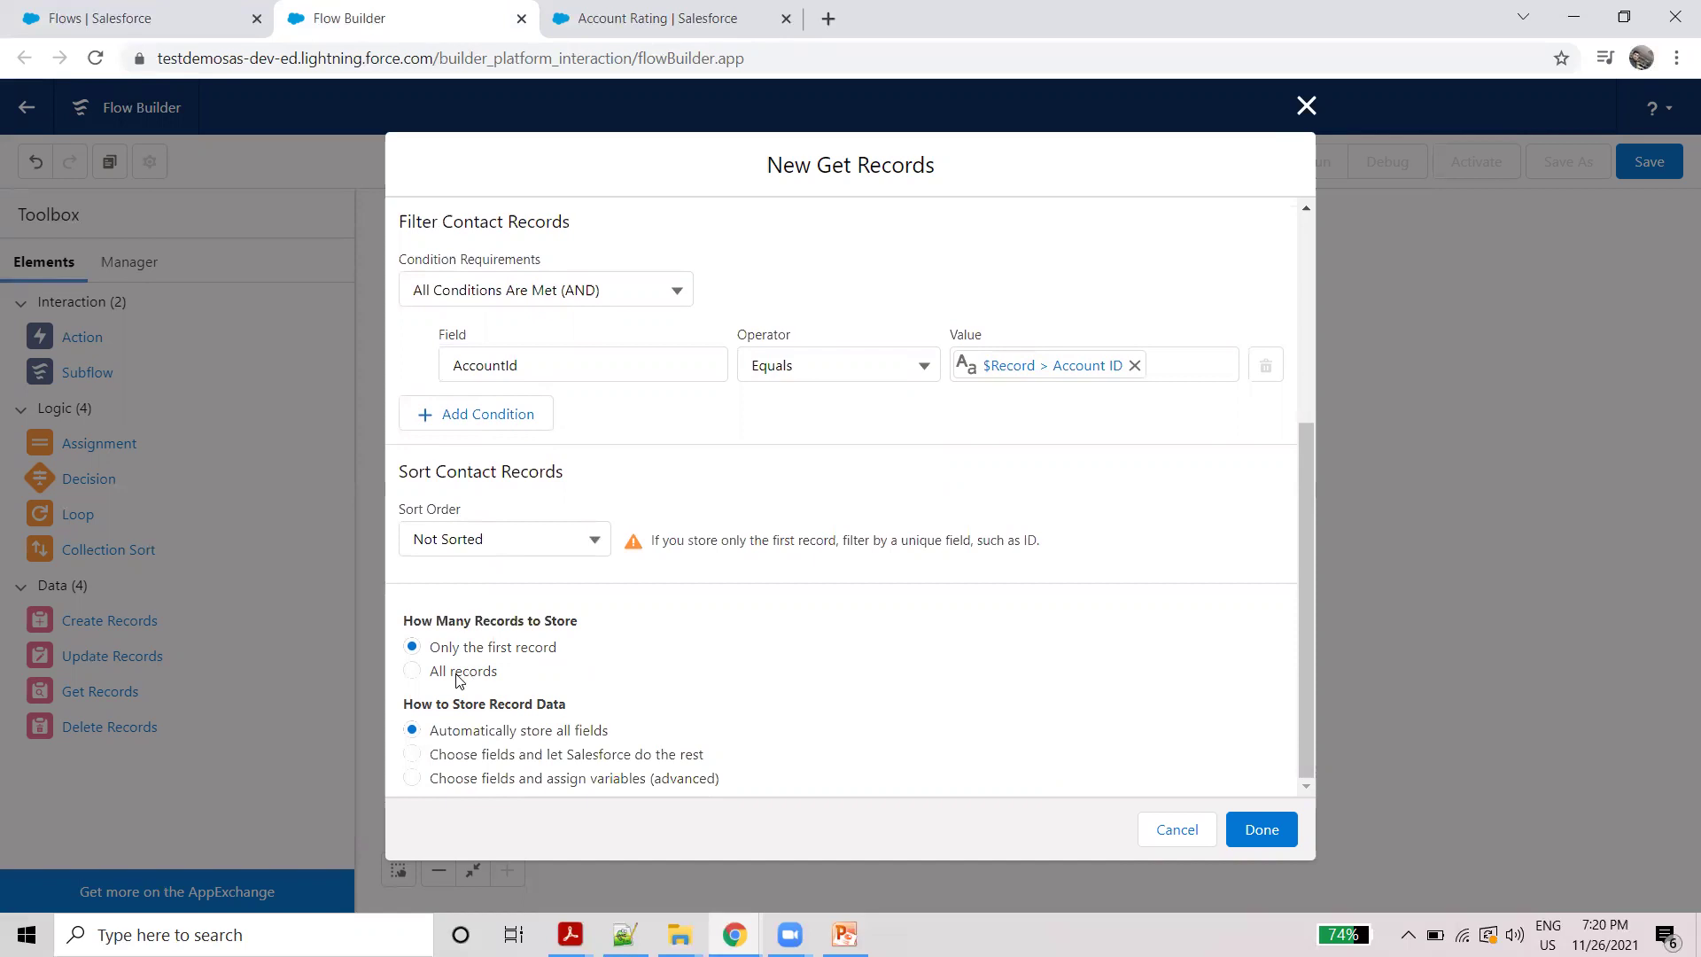
click(414, 671)
click(1260, 829)
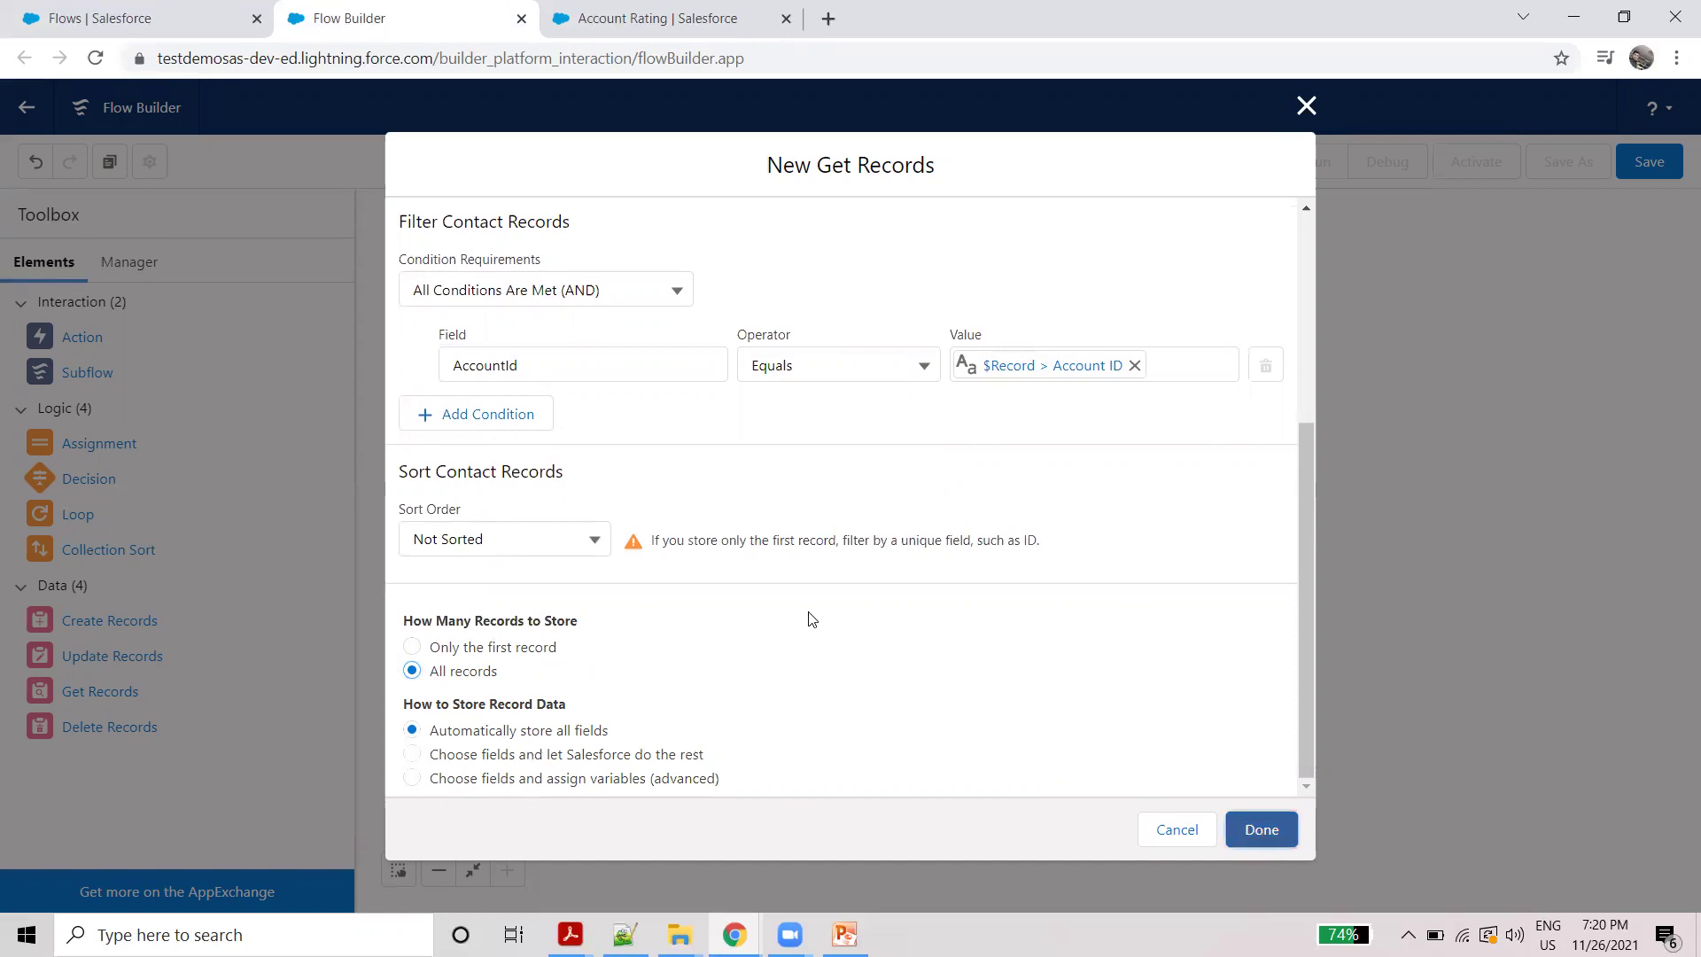
drag(574, 505, 602, 650)
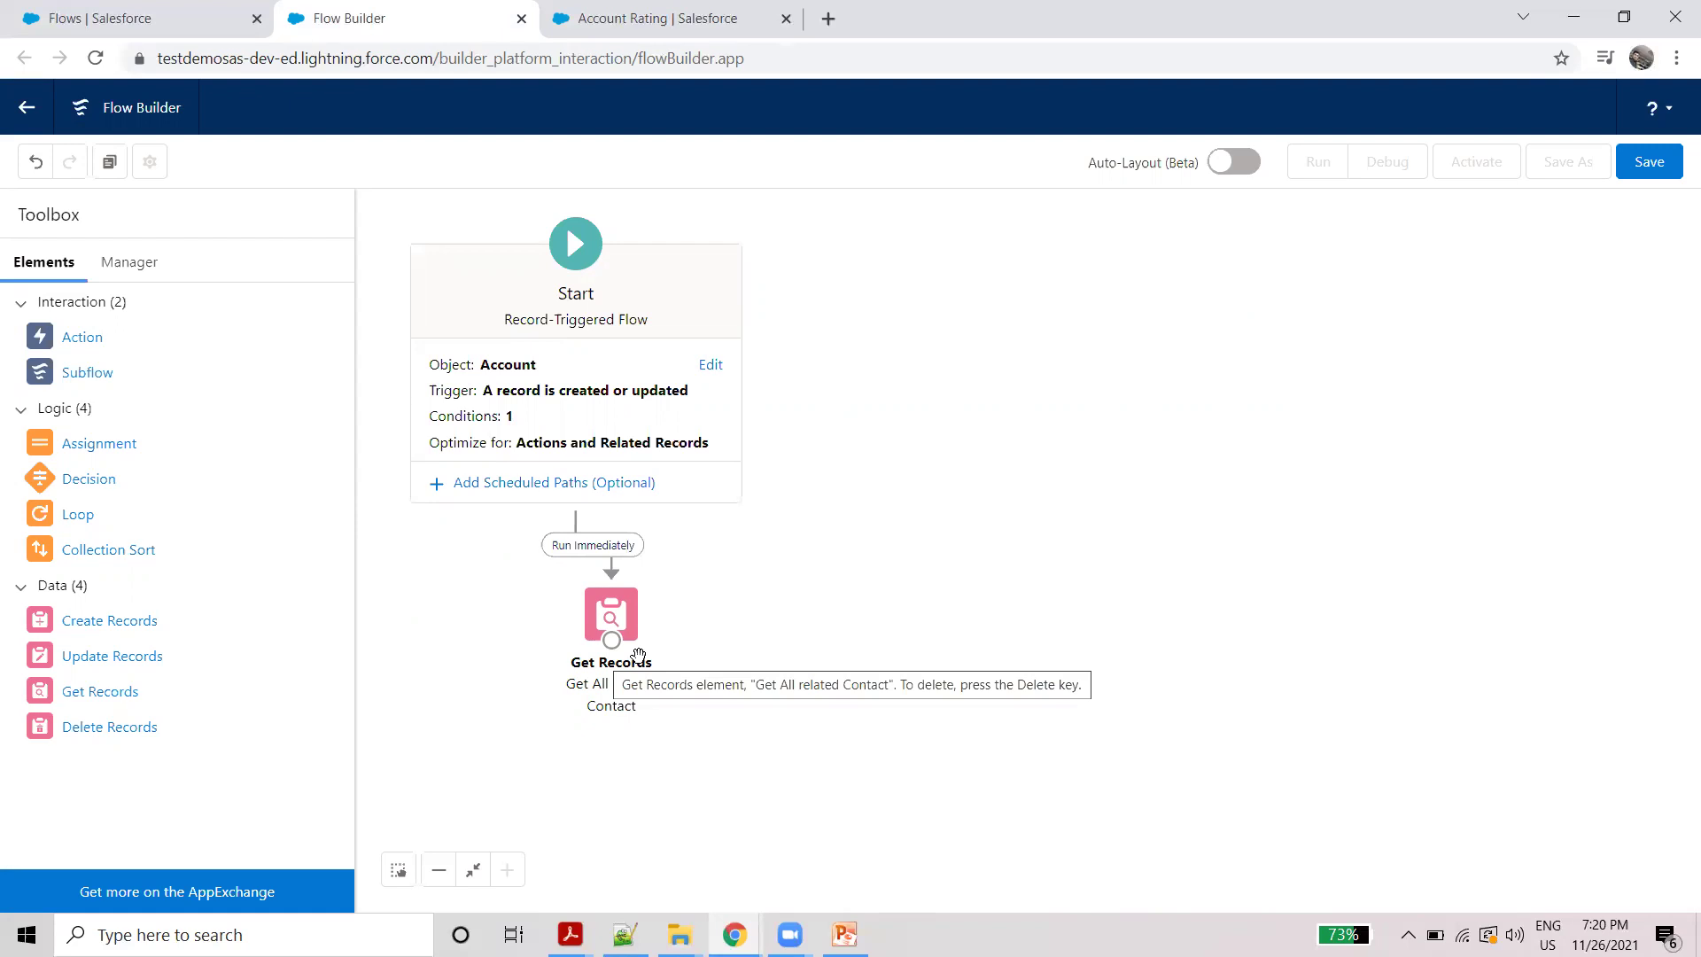
Step: Check the Account Rating record's related Contacts, then drop a Loop element onto the canvas
click(623, 19)
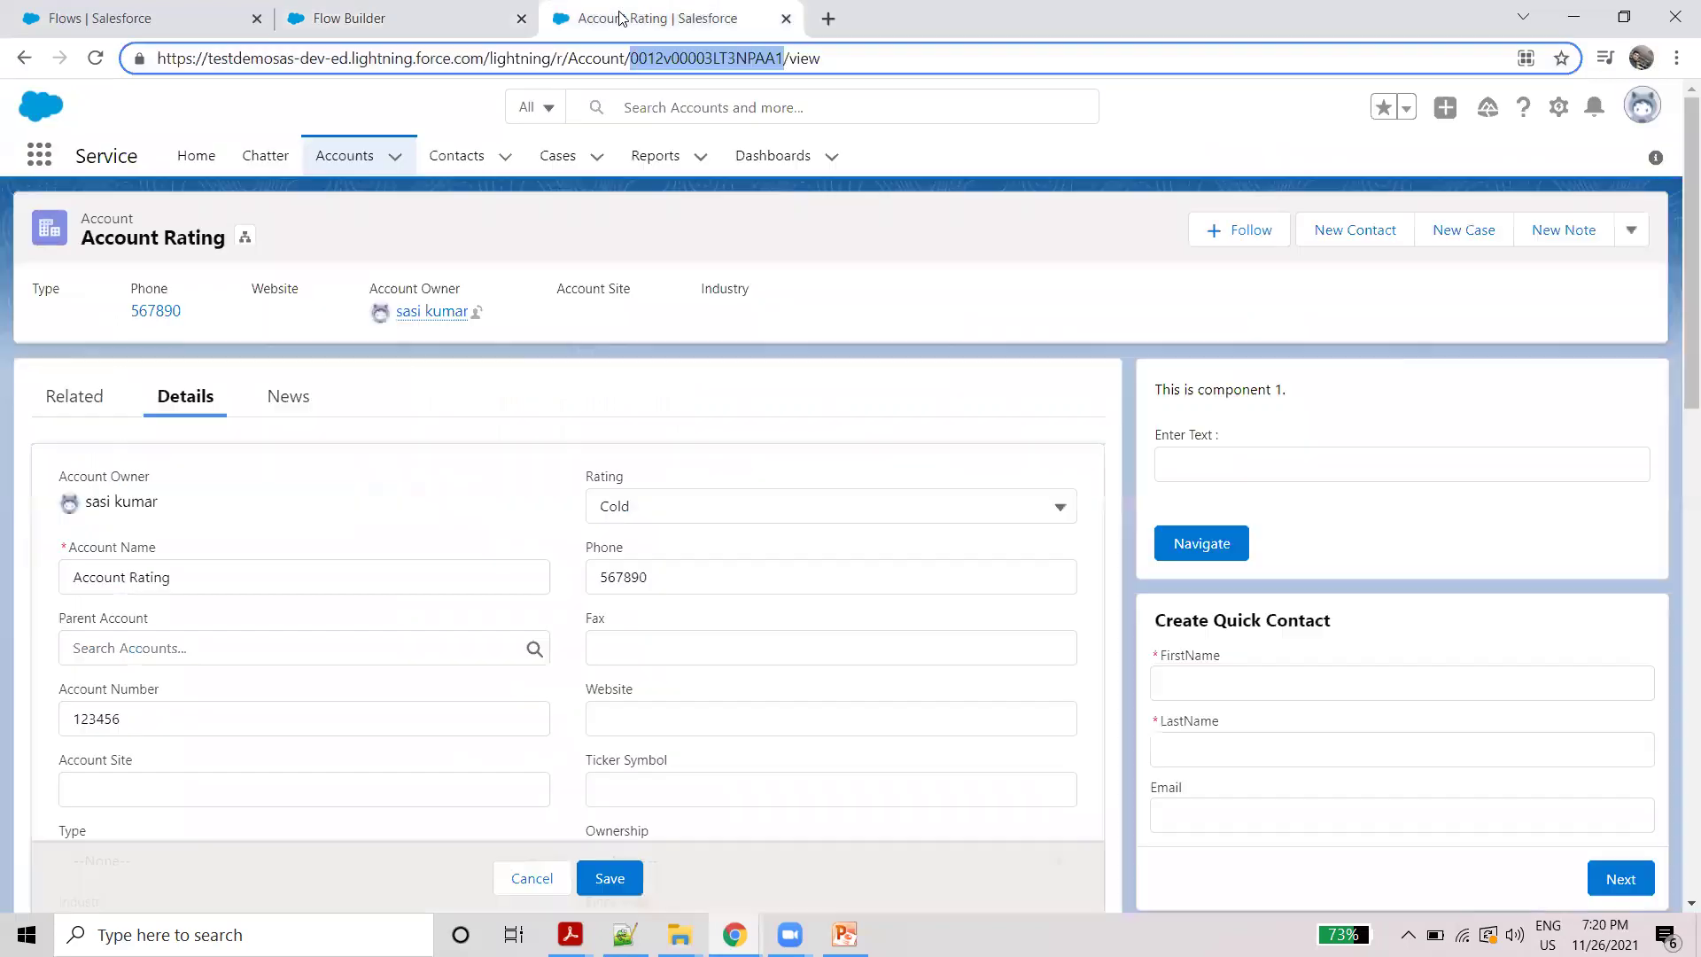
click(75, 397)
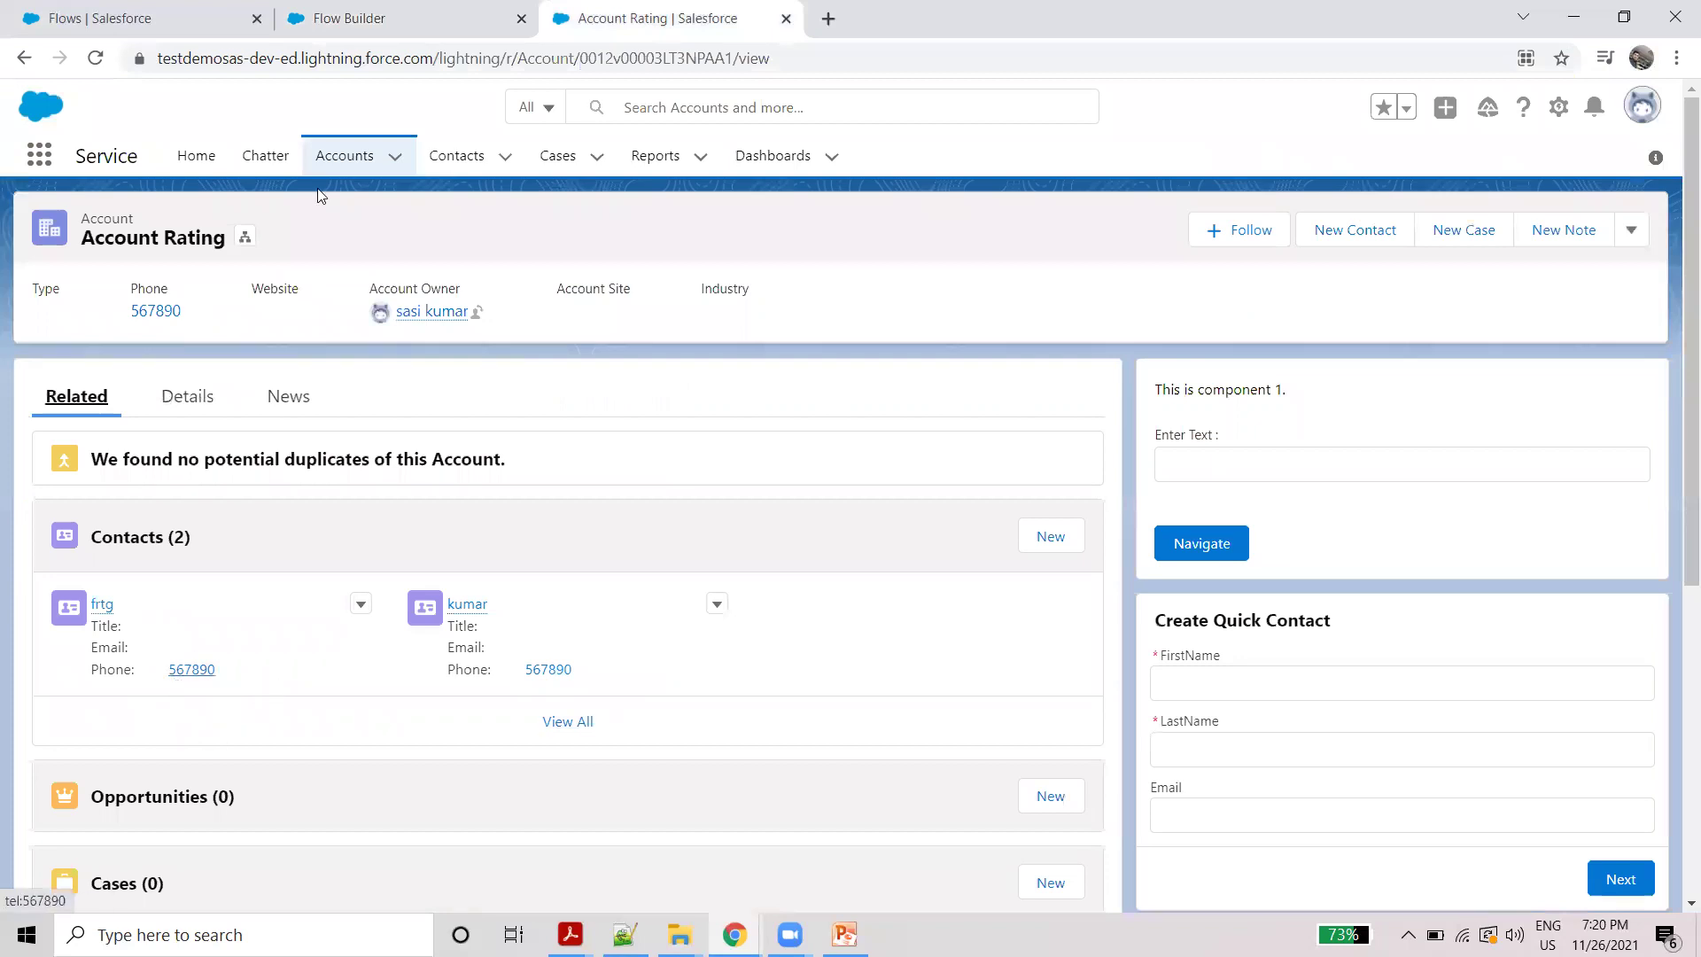
click(369, 34)
drag(84, 521, 765, 607)
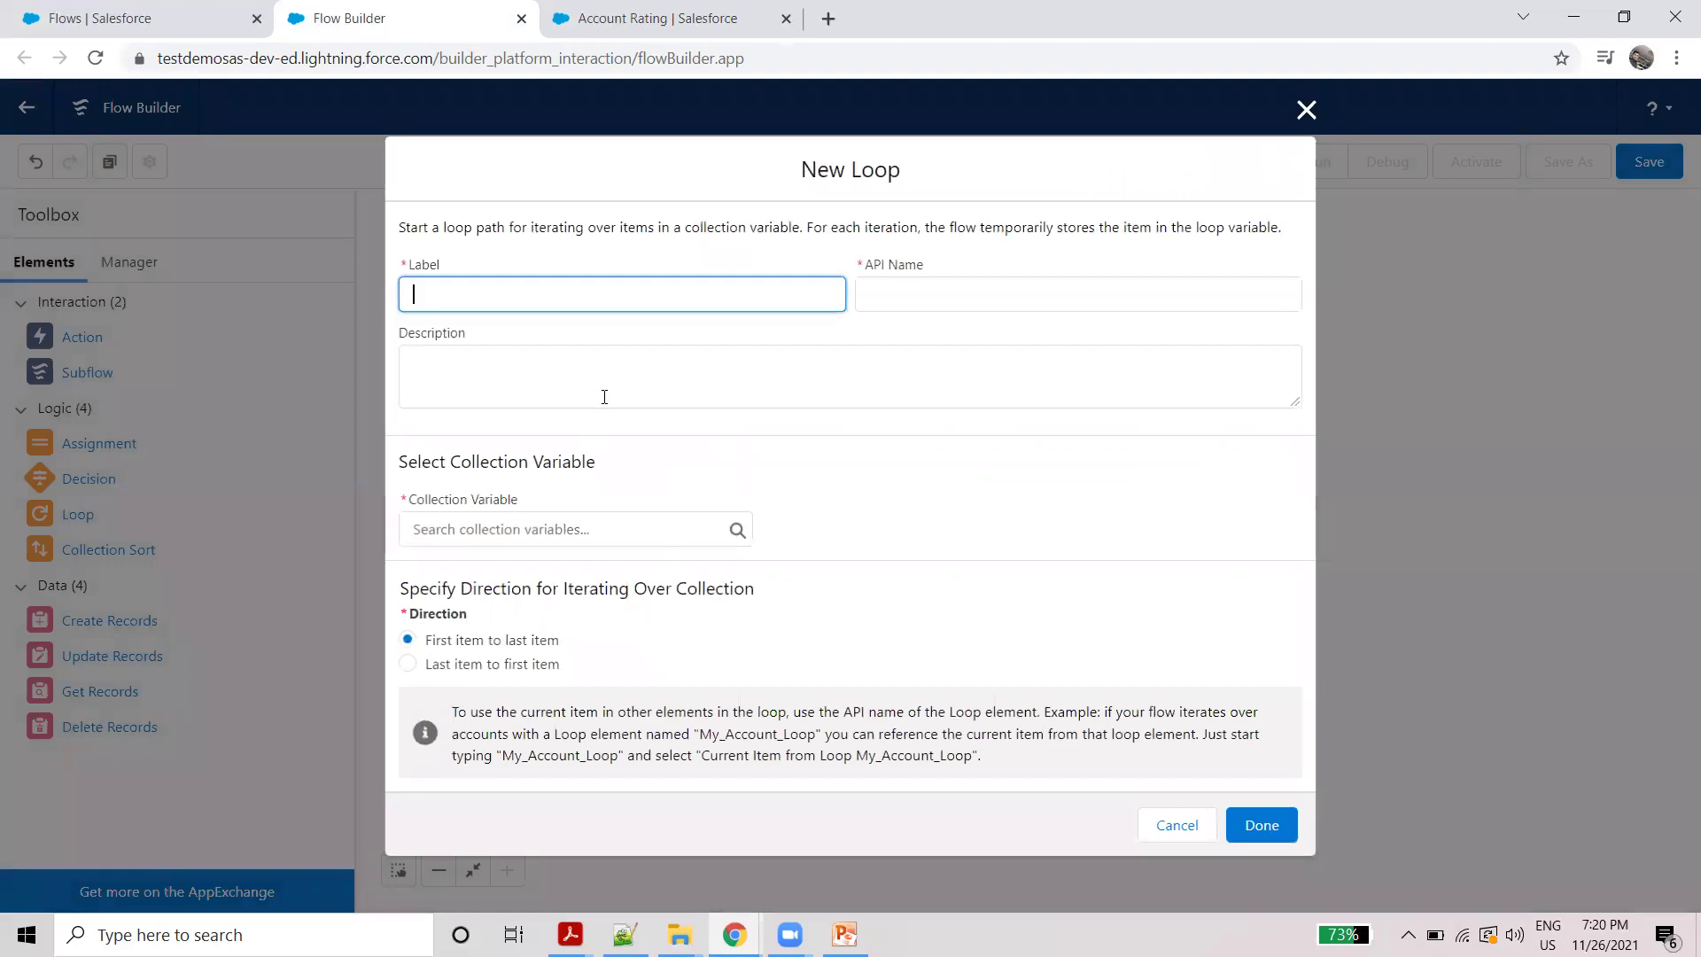
Step: Label the Loop 'Iterate all the contact' and iterate over {!Get_All_related_Contact} first to last
text(Iterate all the con)
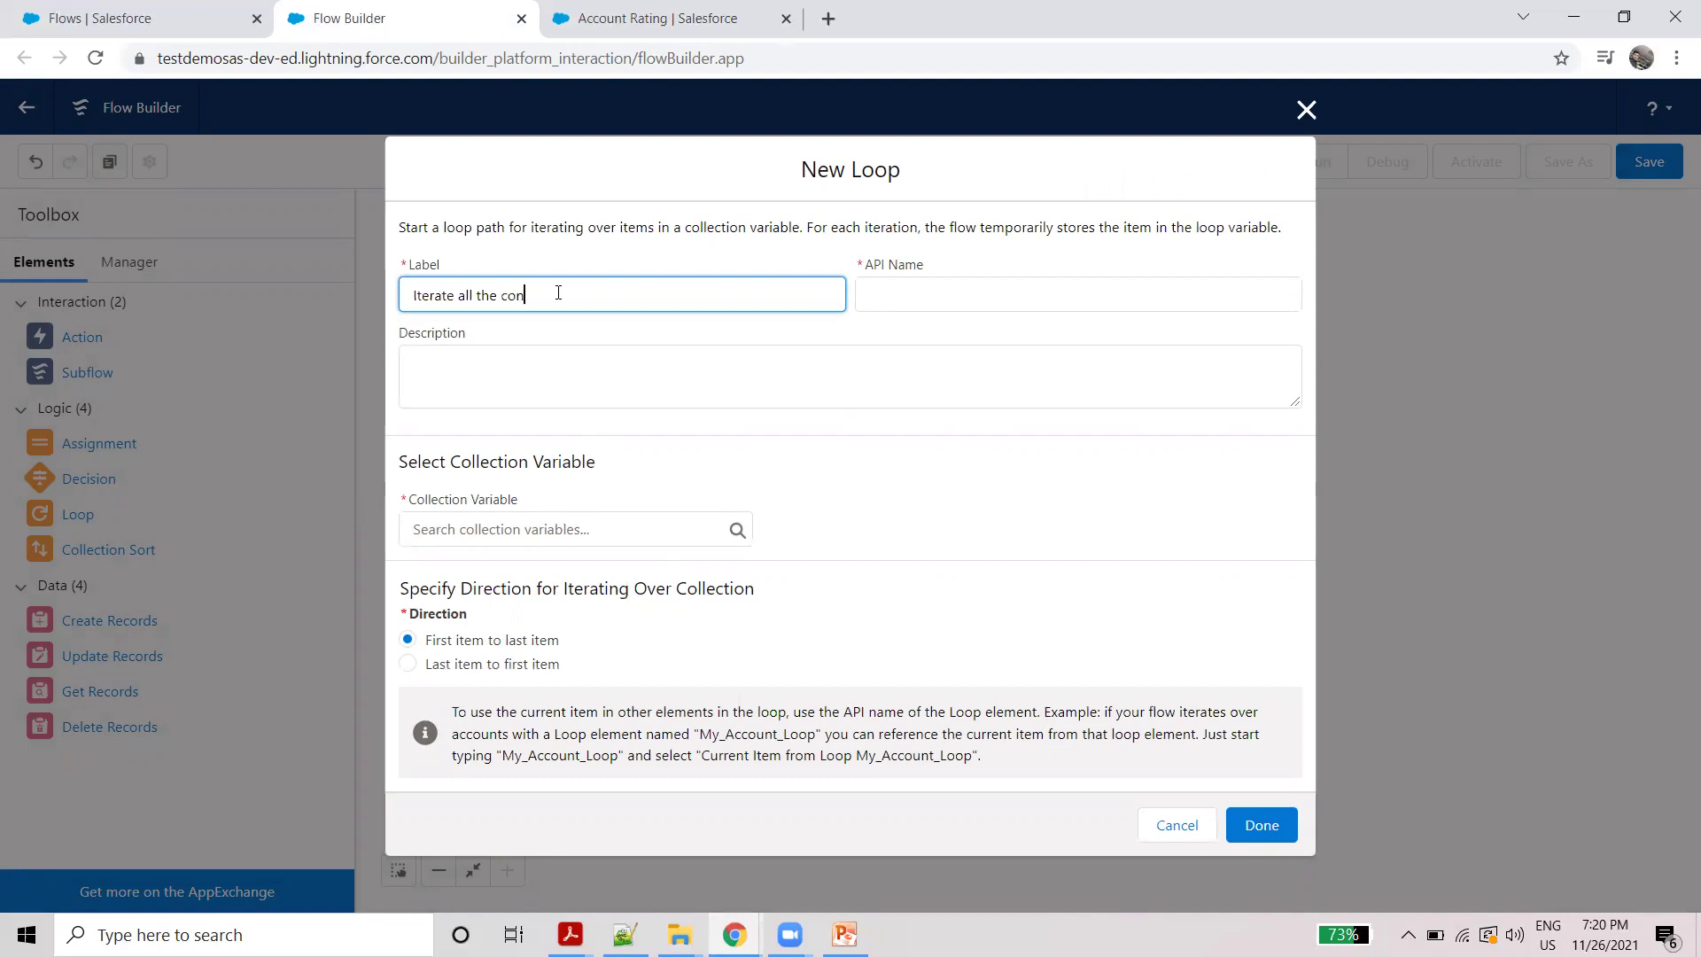
text(tact)
click(779, 465)
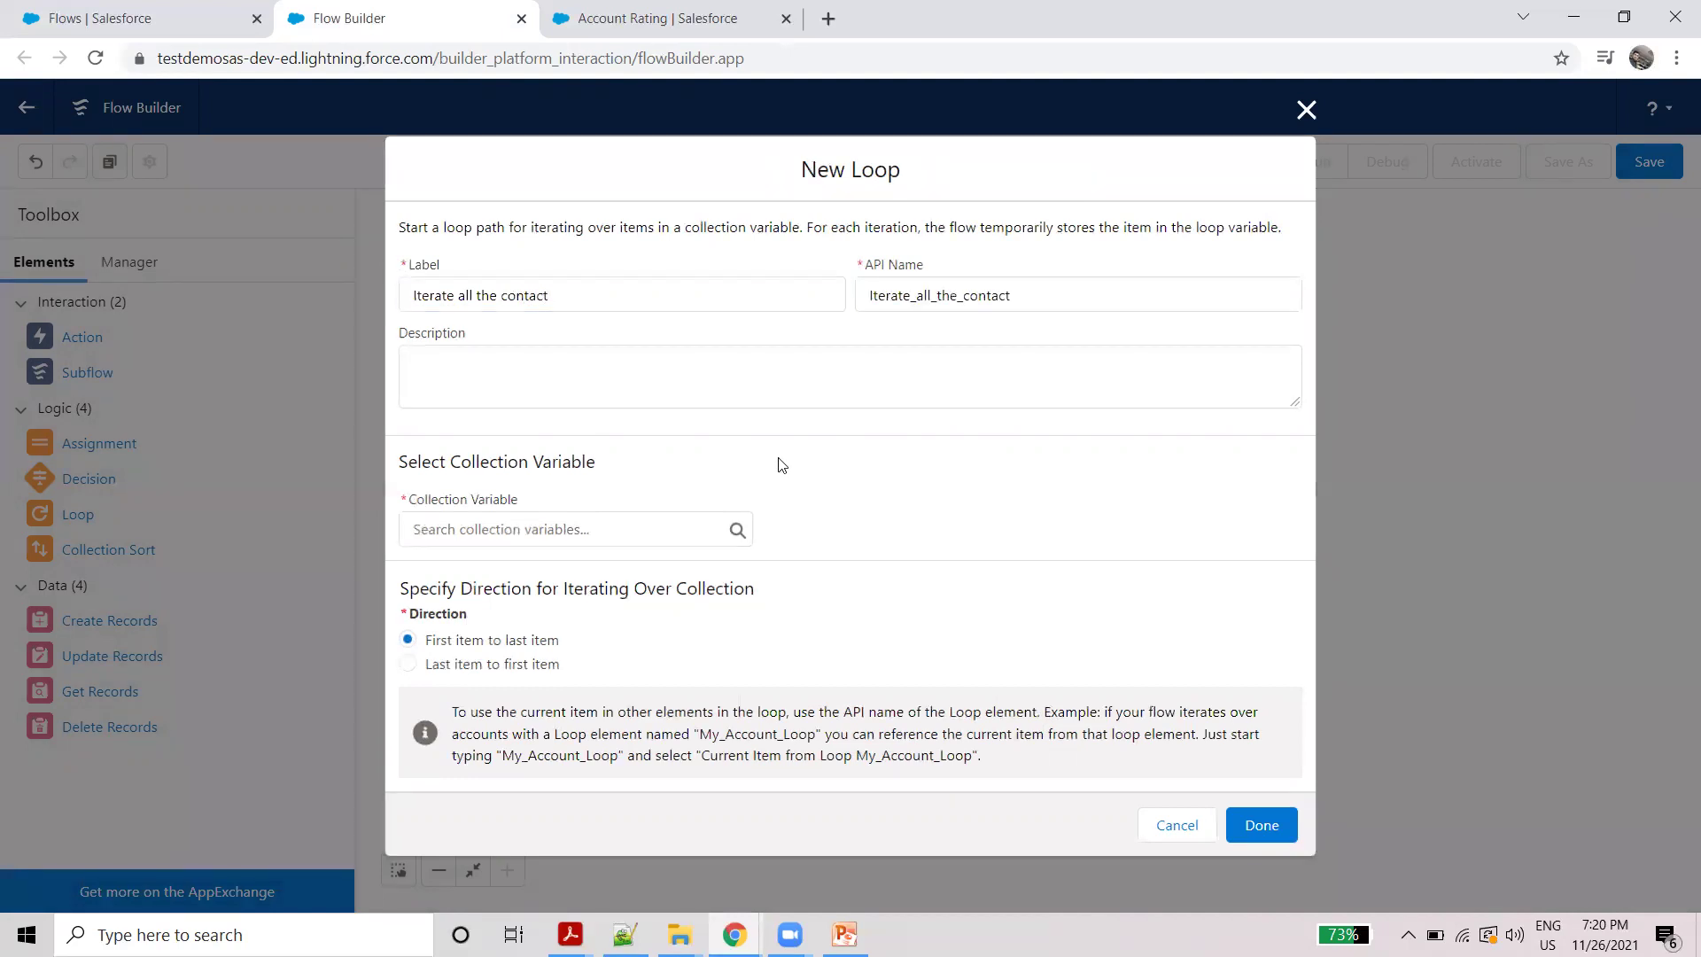
click(592, 530)
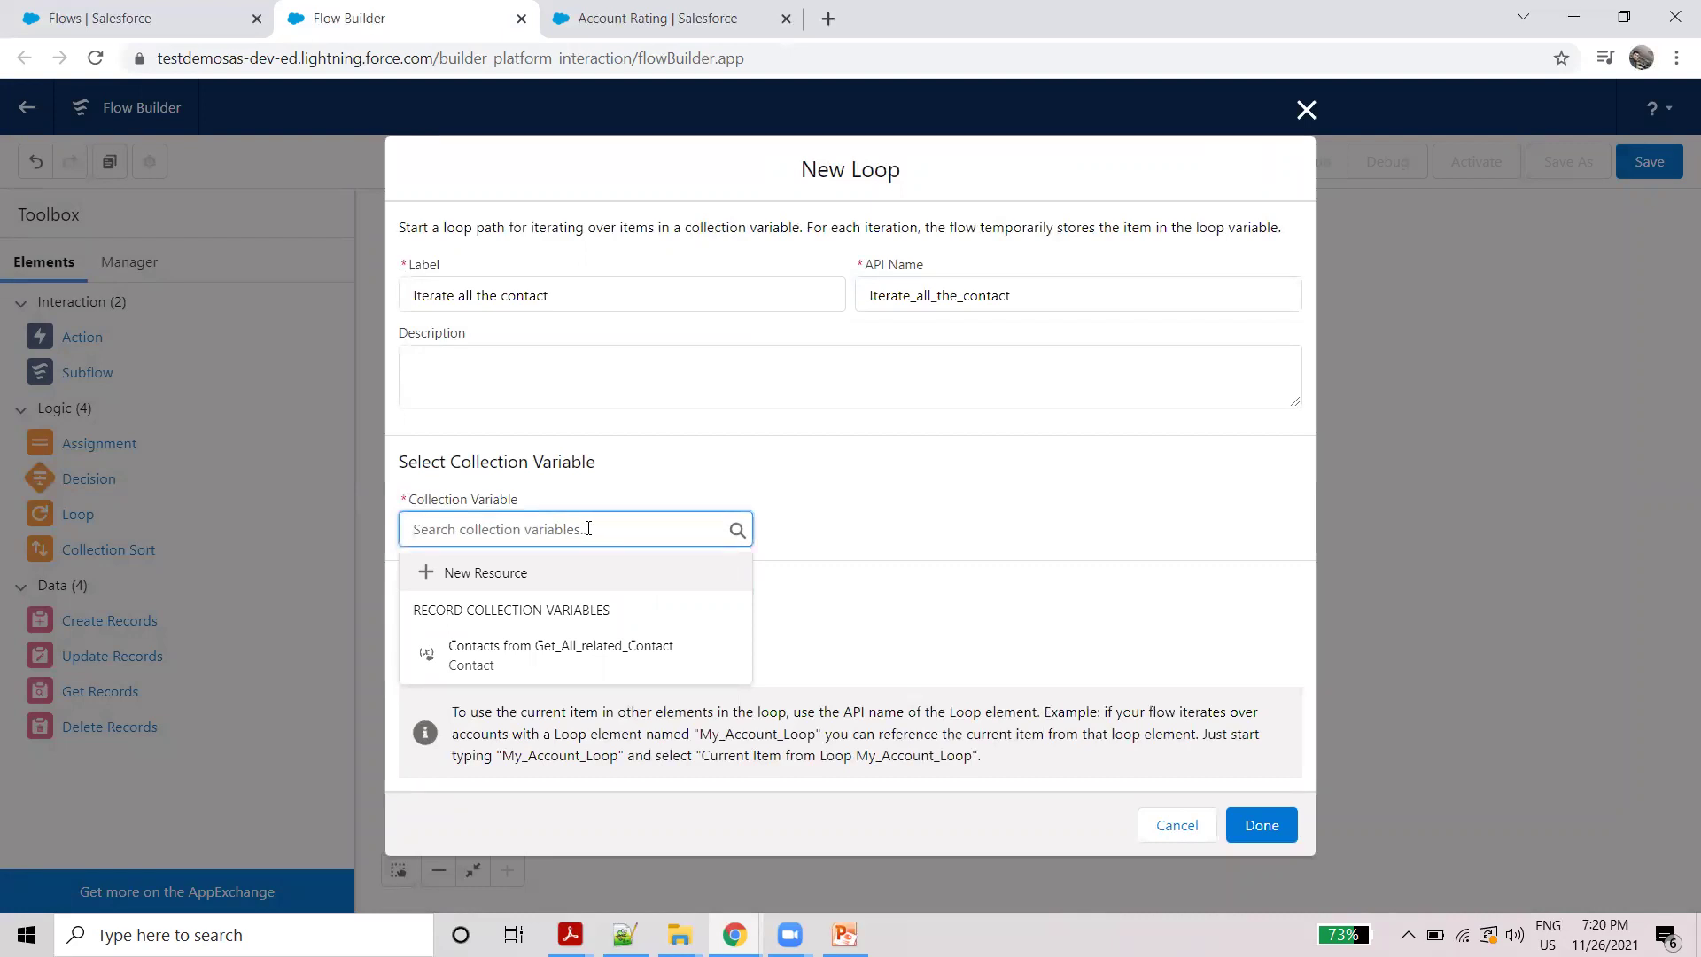
click(557, 653)
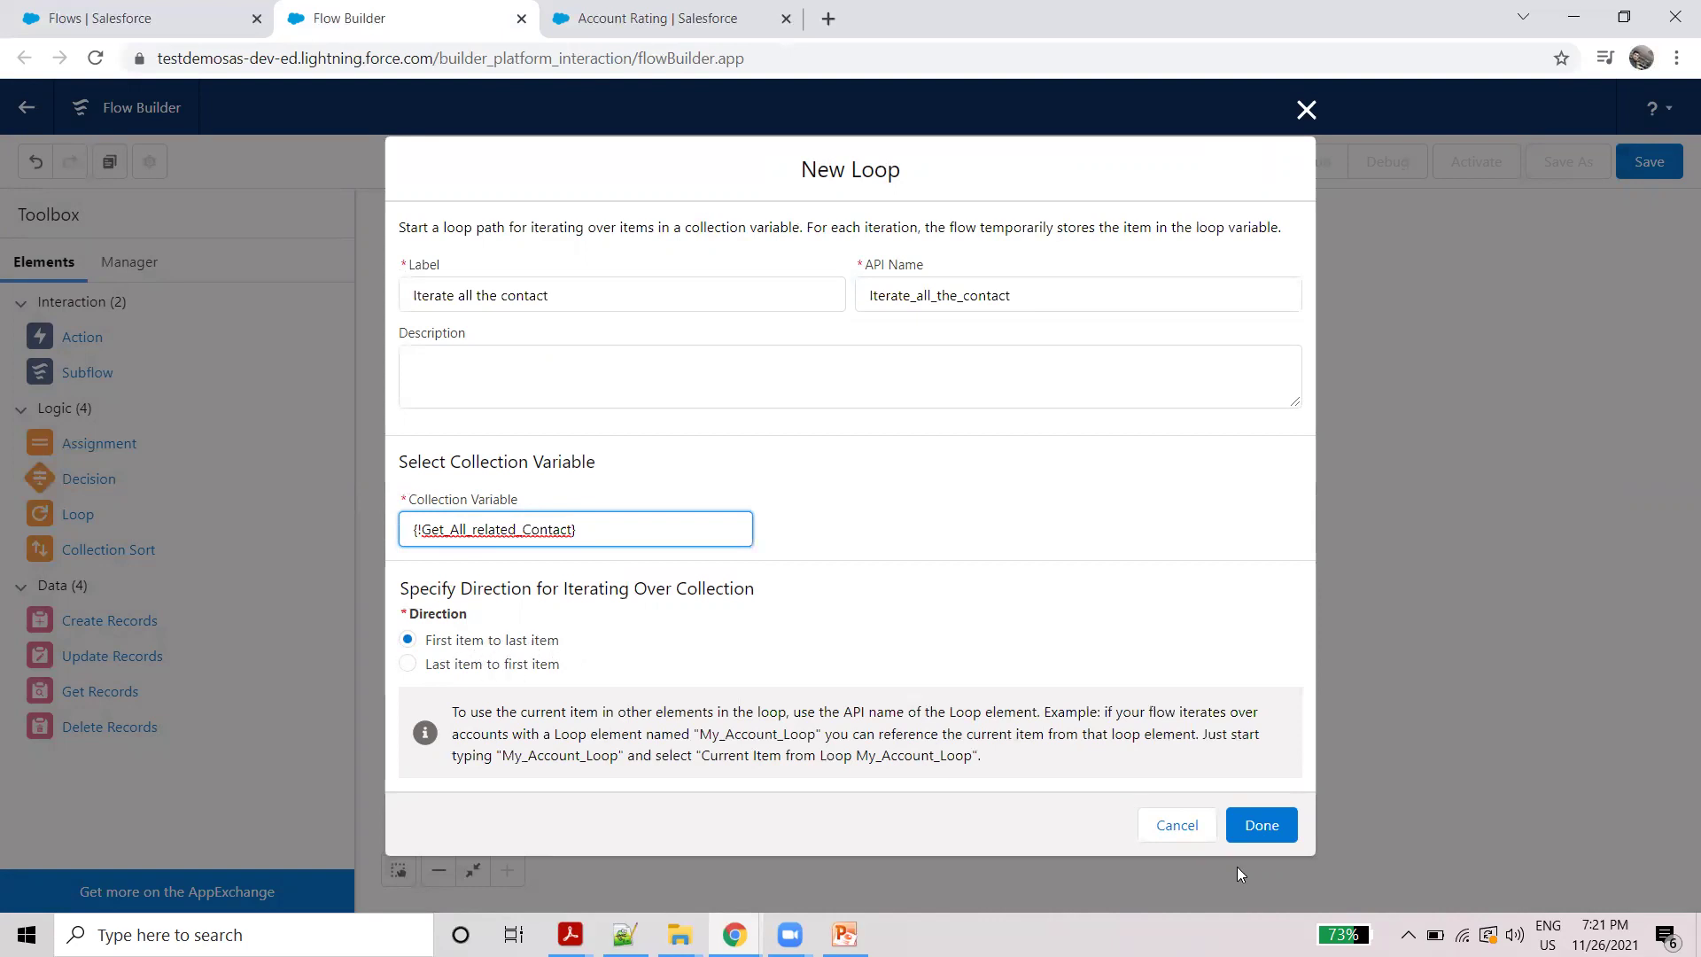
click(1270, 829)
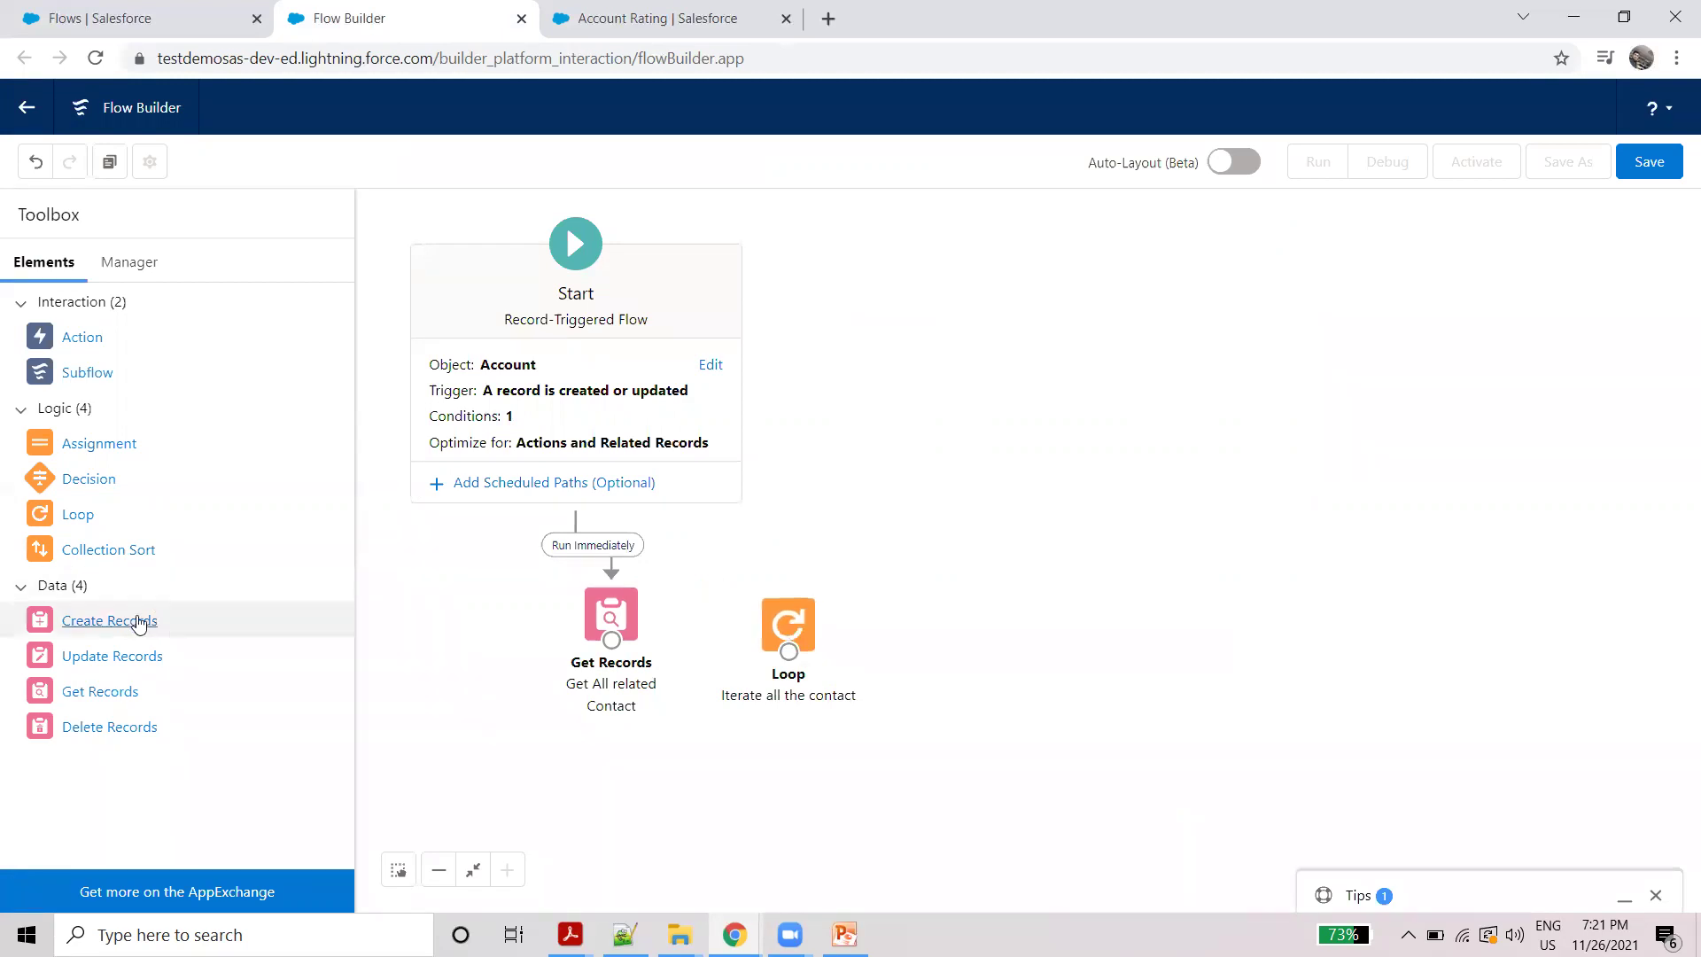
Step: Add an Assignment labelled 'Assign each record' targeting the loop's current Contact Business Phone
drag(99, 449, 966, 606)
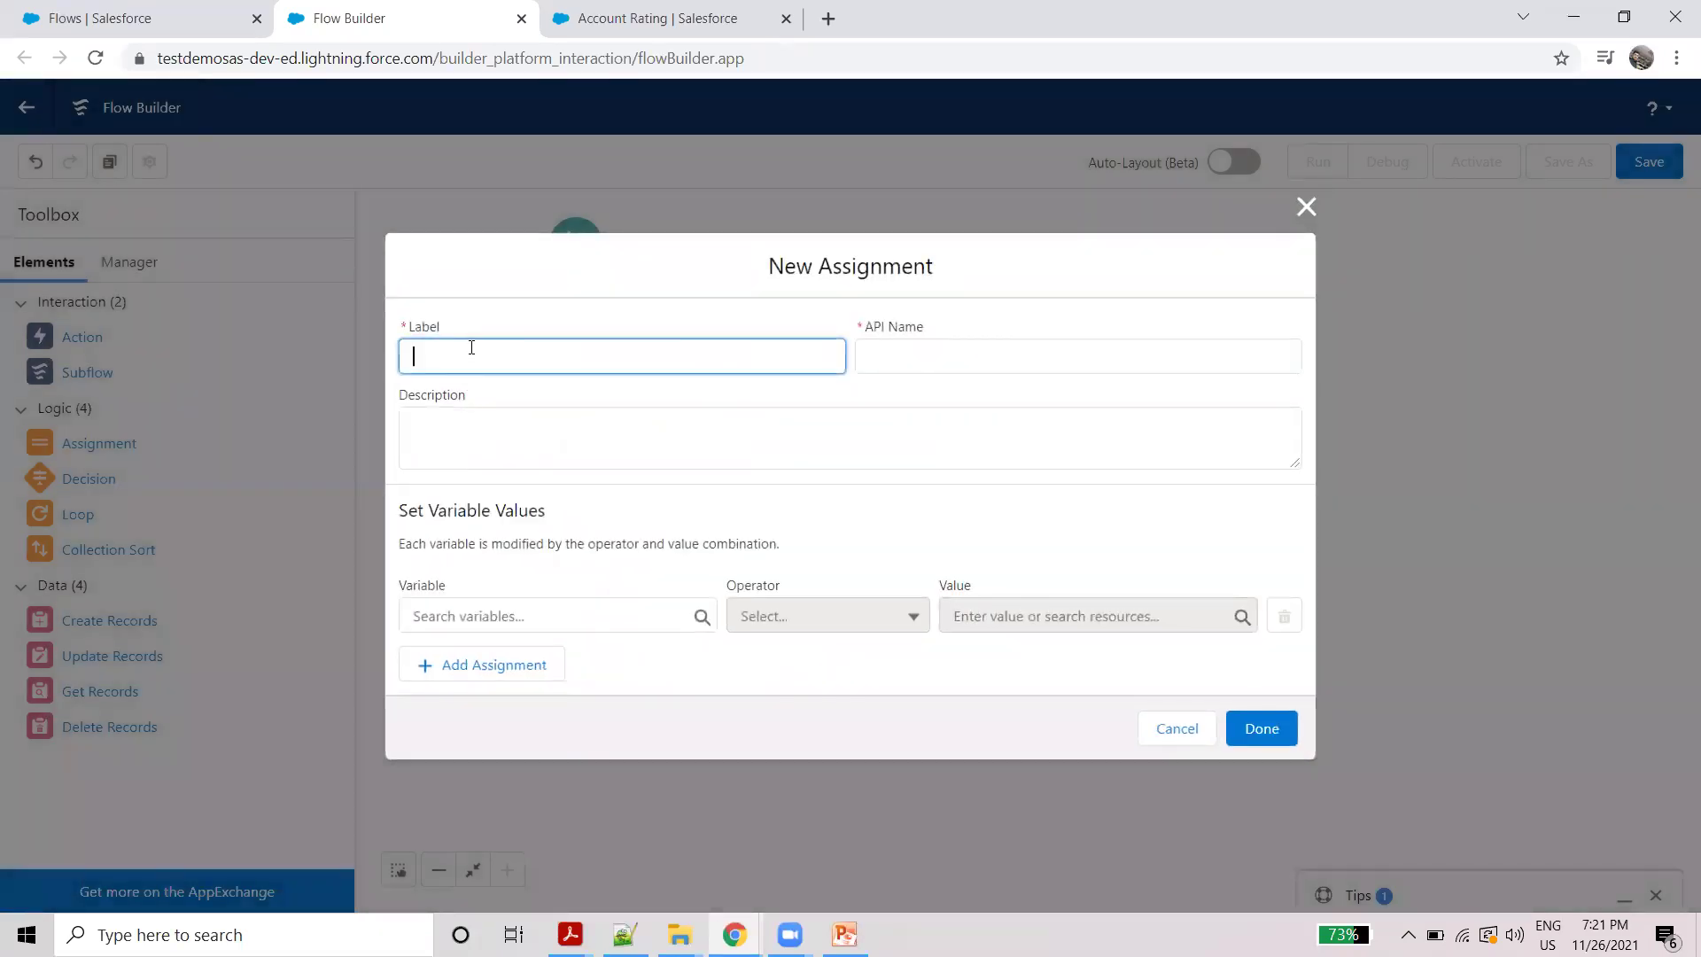
text(Assignm)
key(BackSpace)
key(BackSpace)
text(each reco)
click(716, 317)
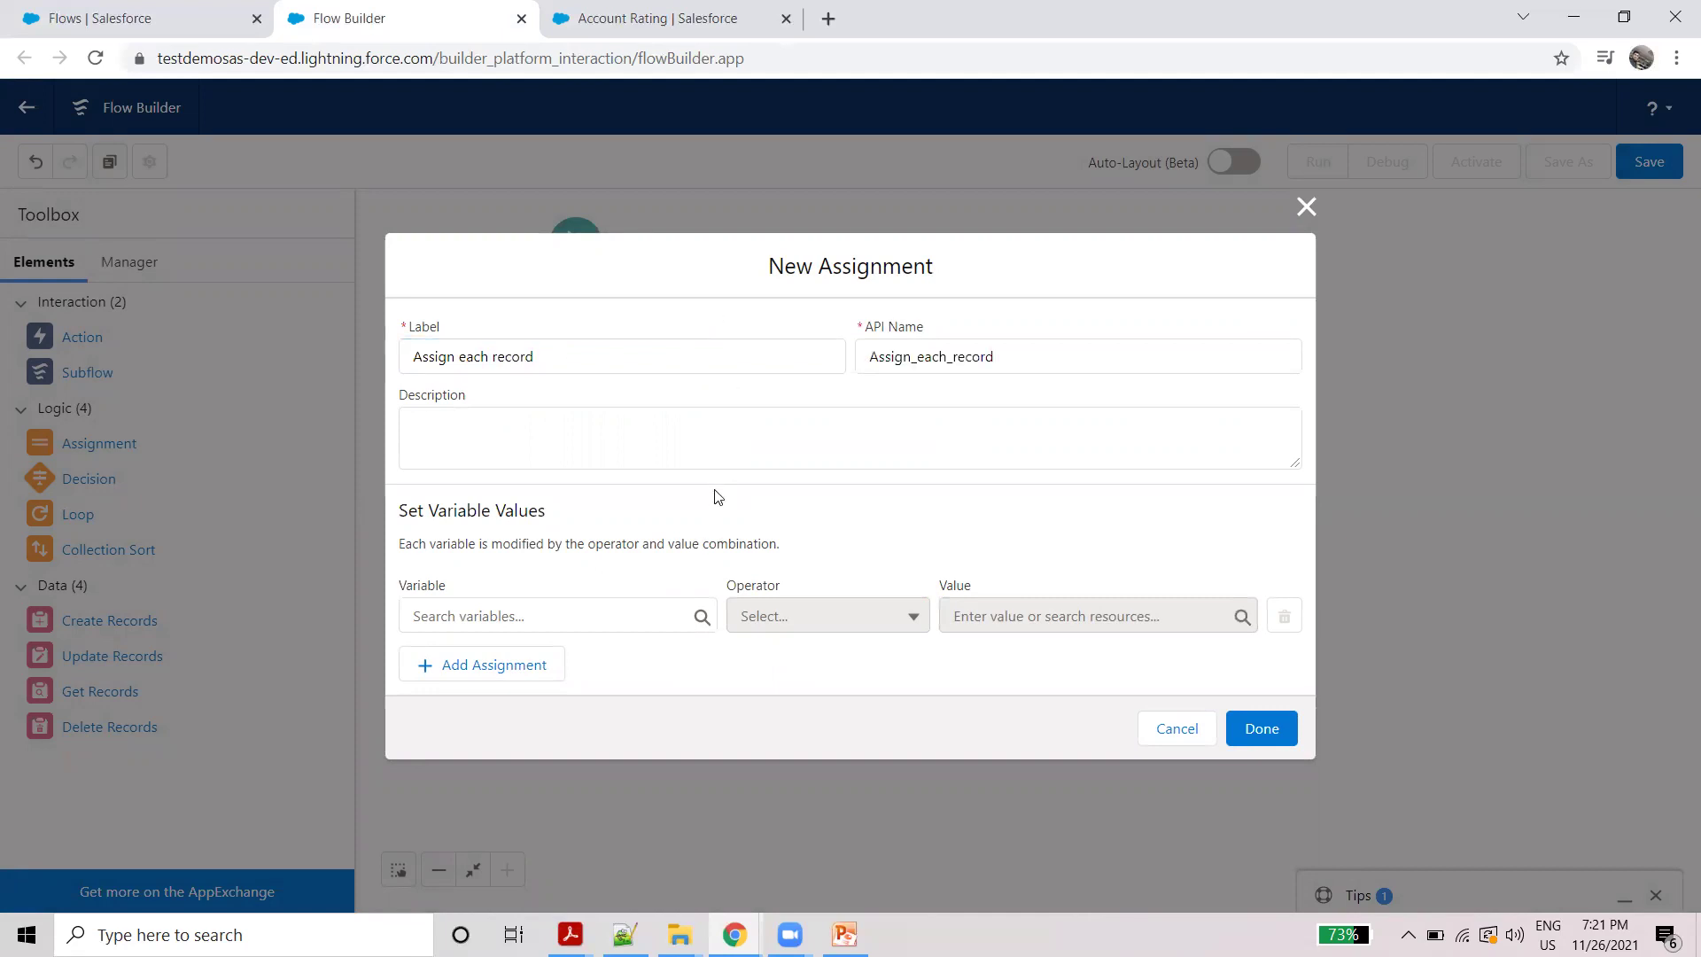
click(540, 614)
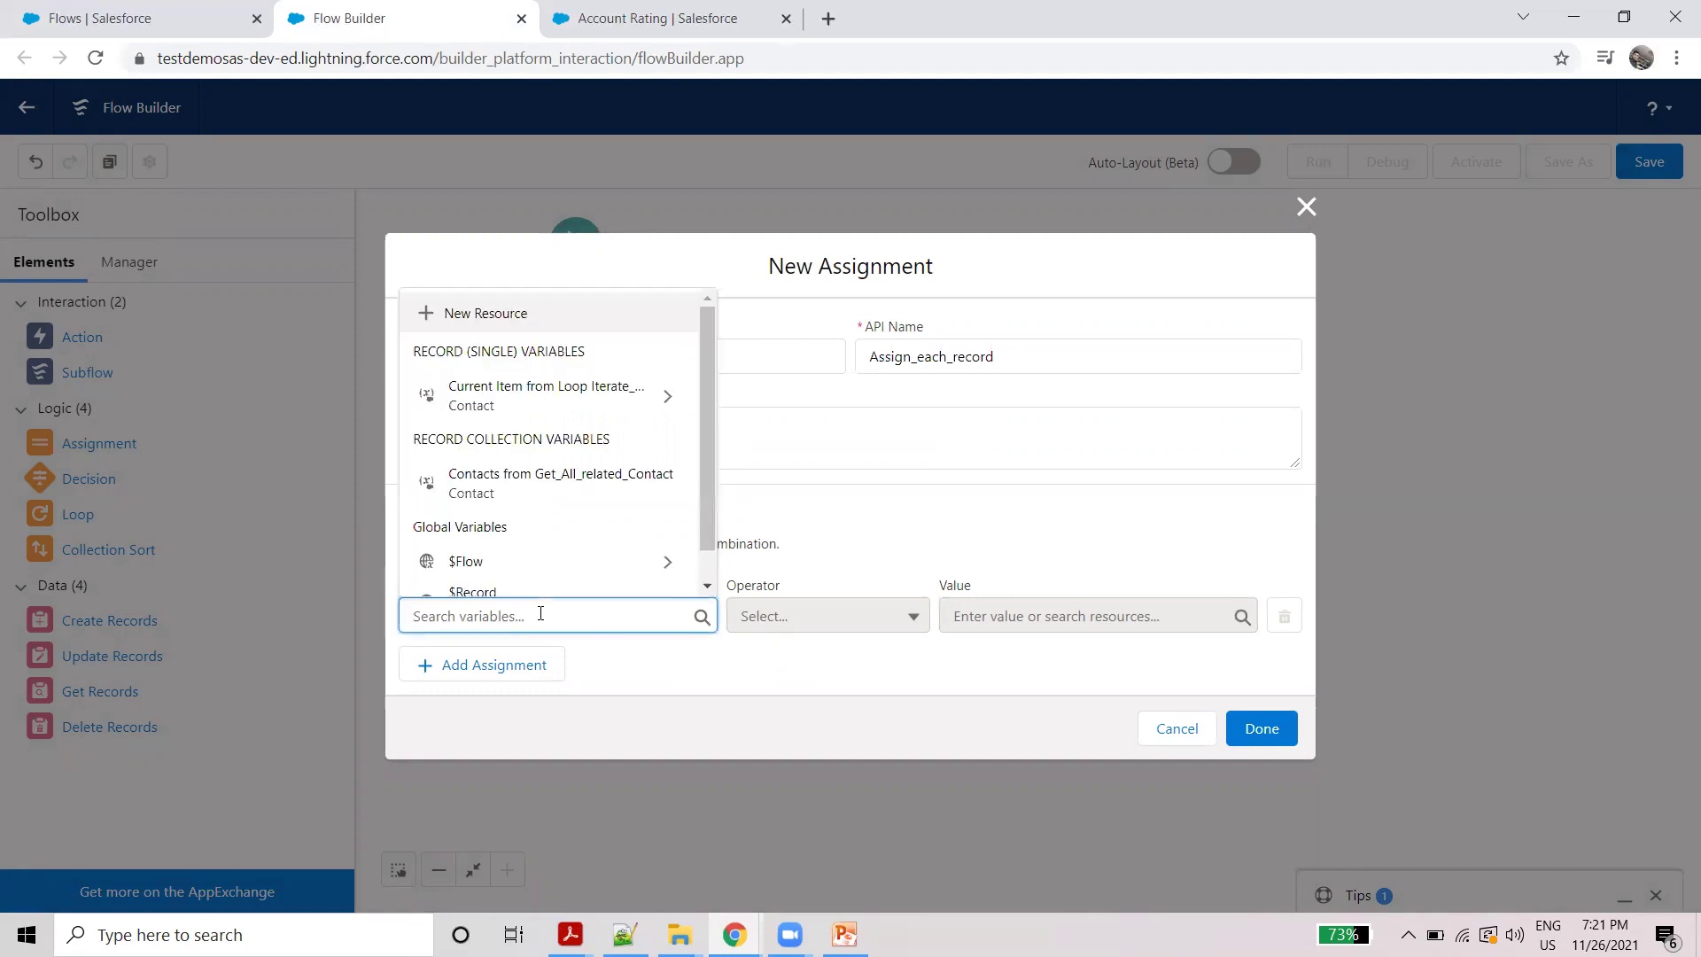
click(561, 403)
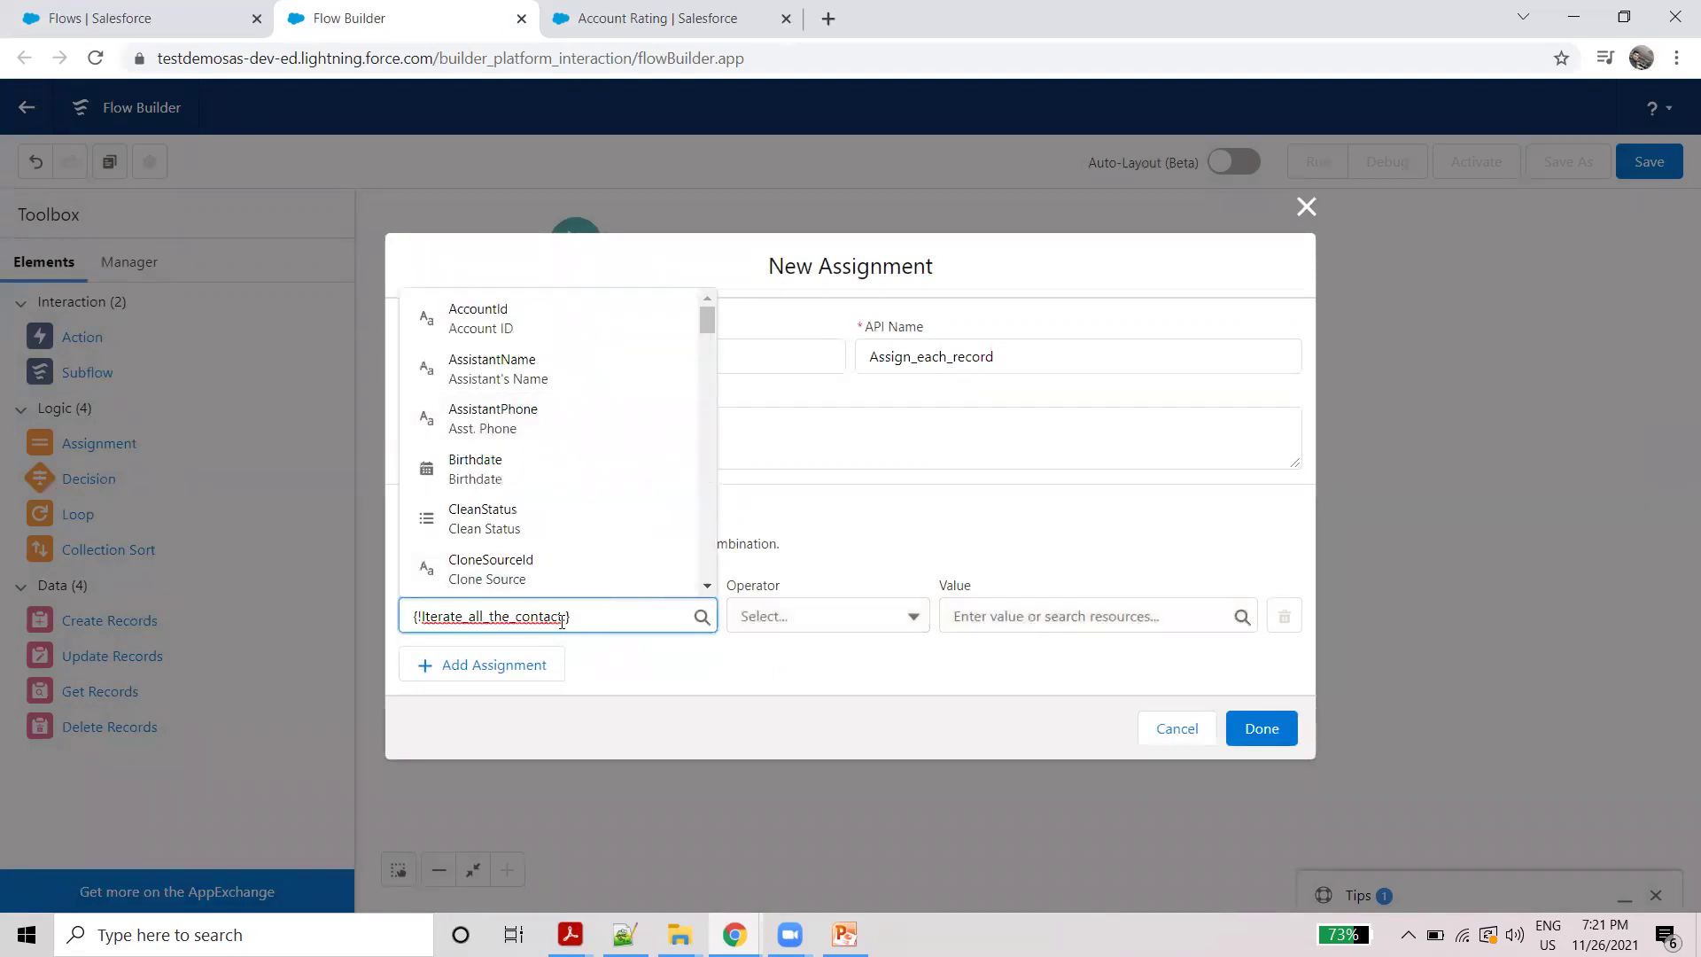
text(ph)
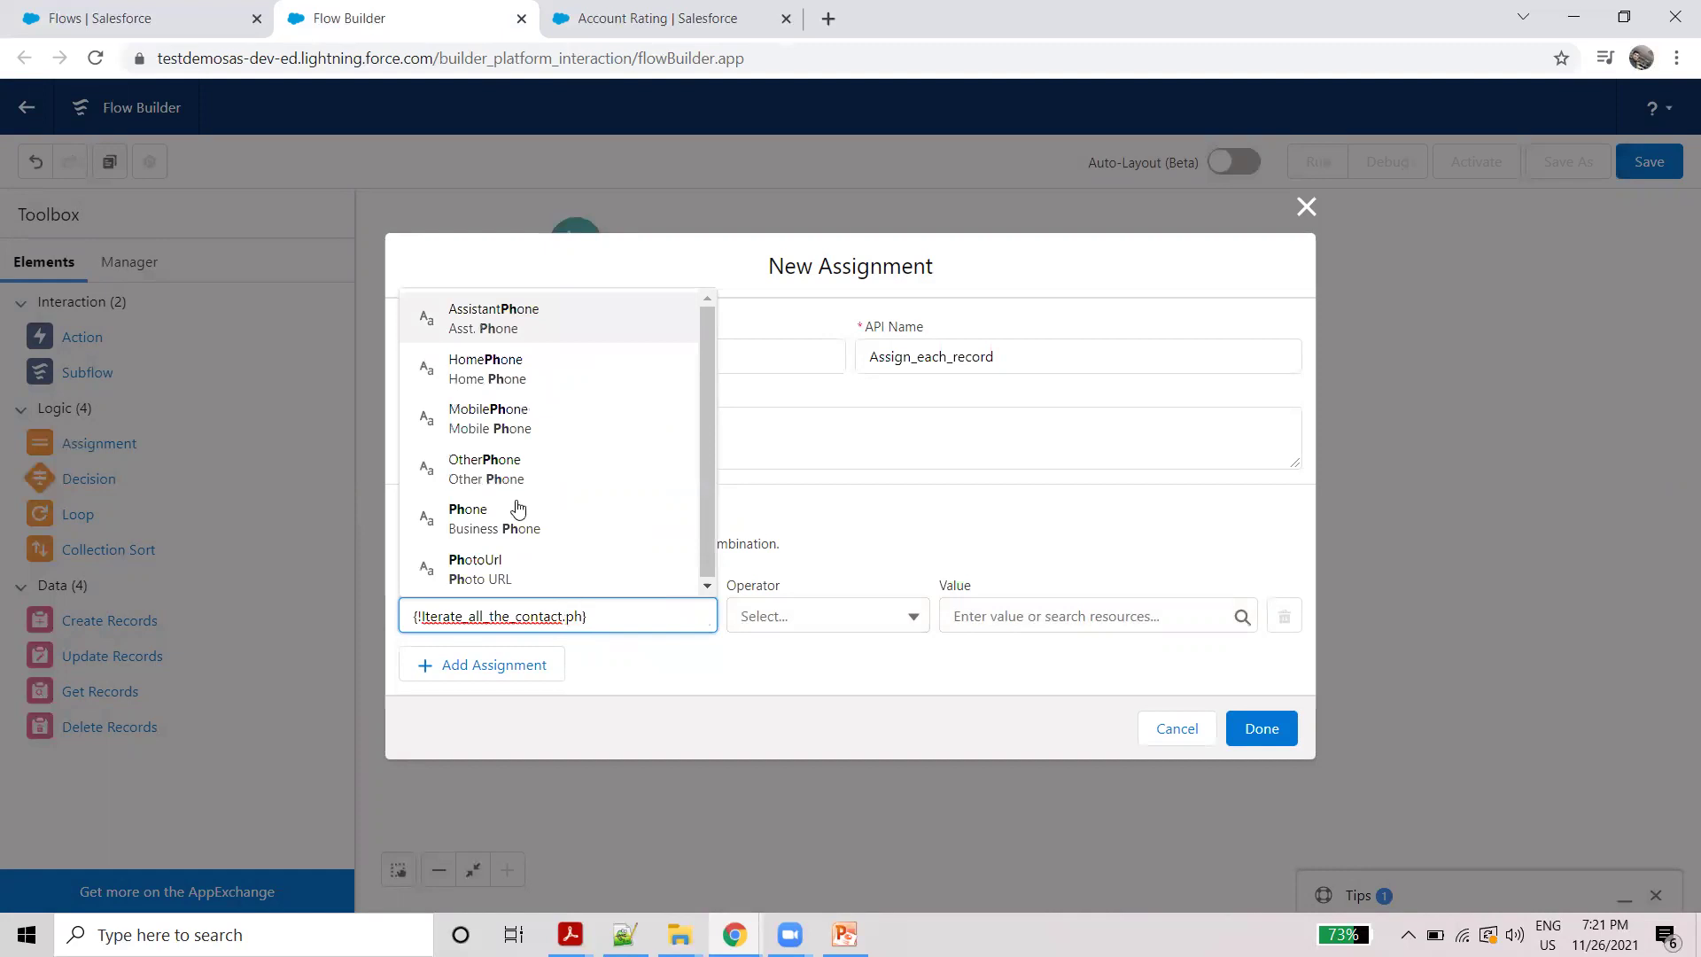
click(506, 523)
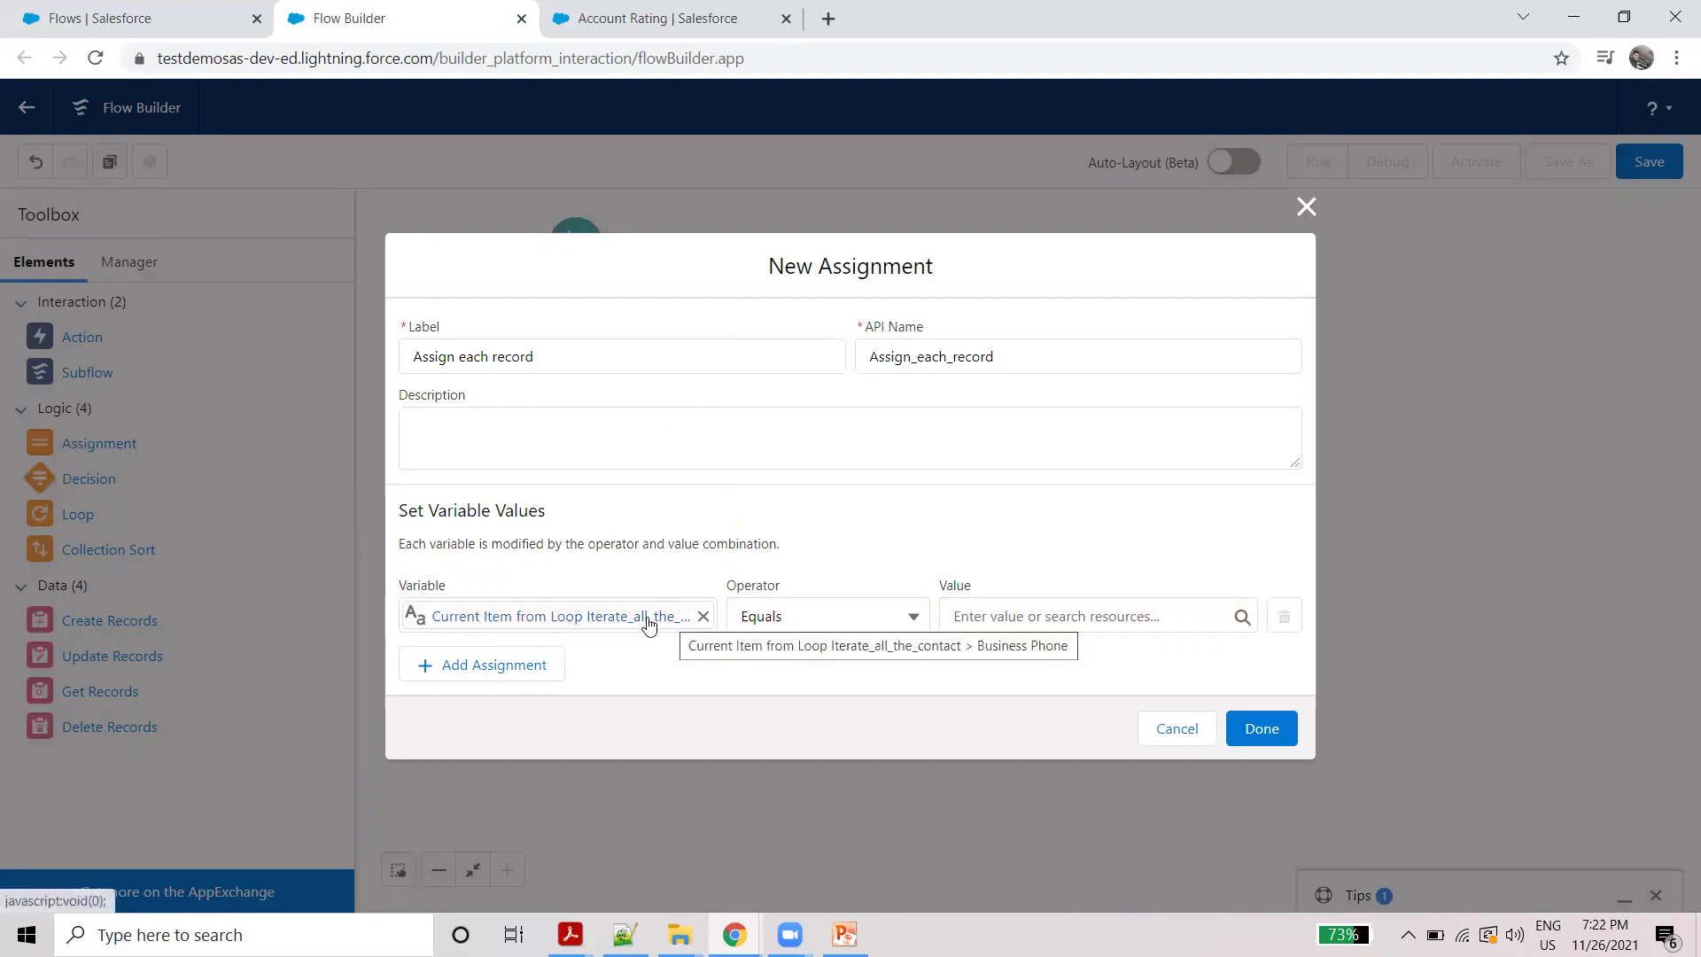
Step: Keep Equals, set the value to $Record Phone (Account Phone), and save the assignment
click(975, 616)
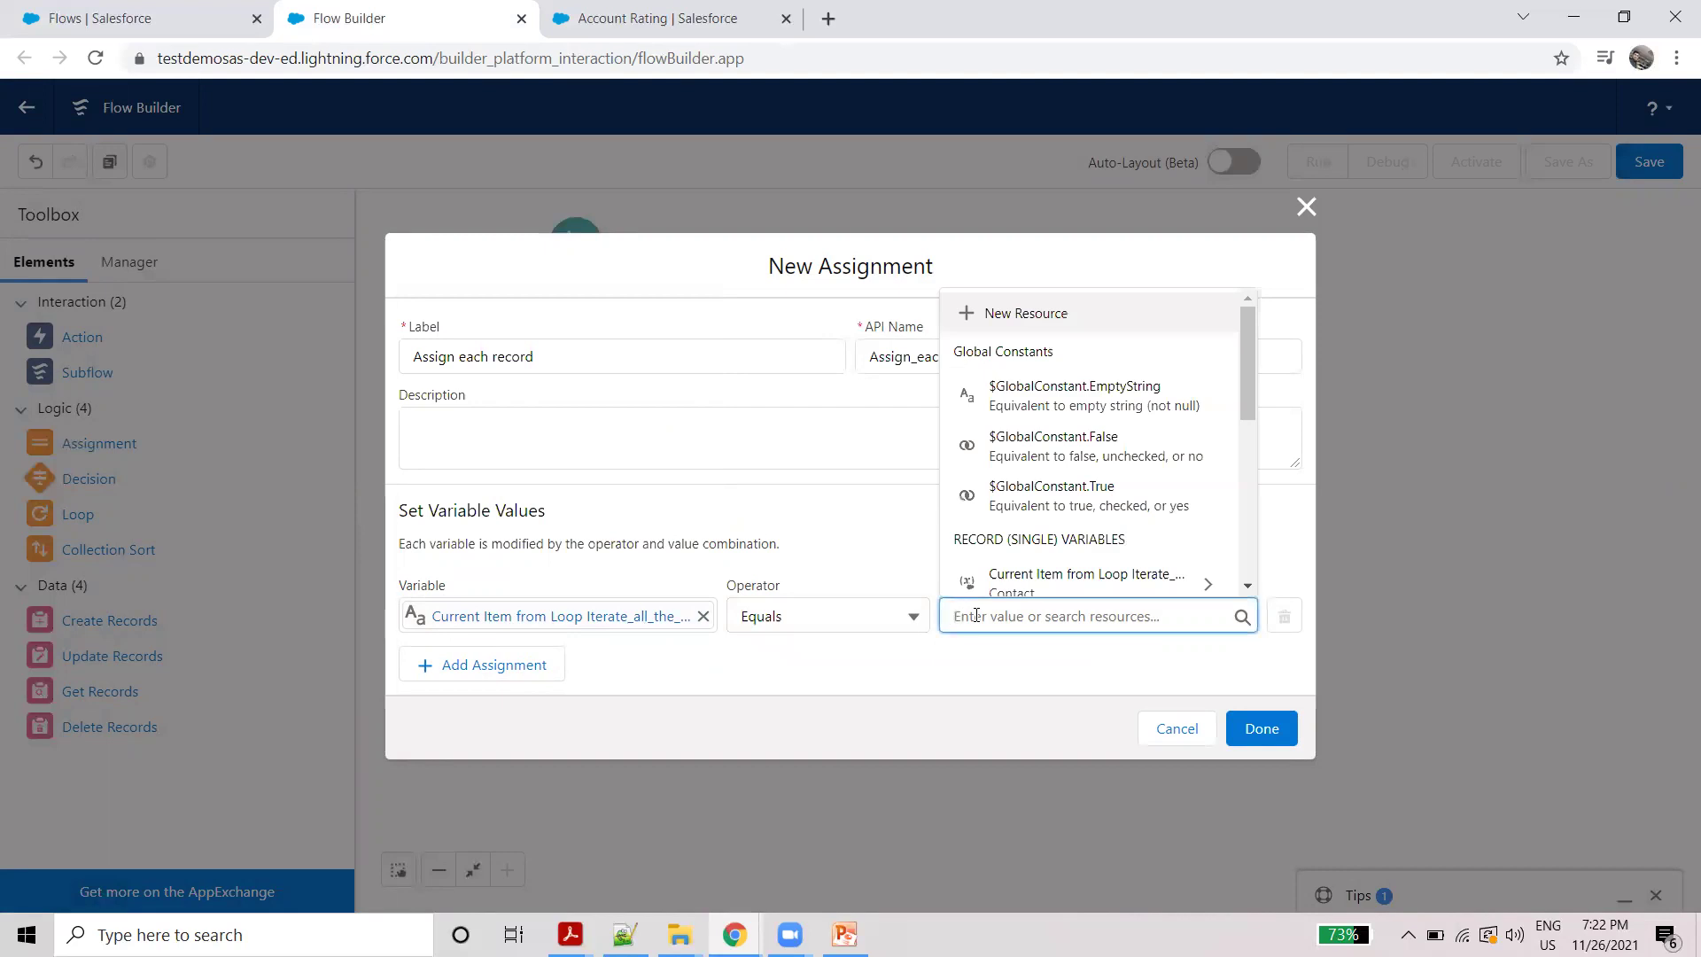
click(876, 623)
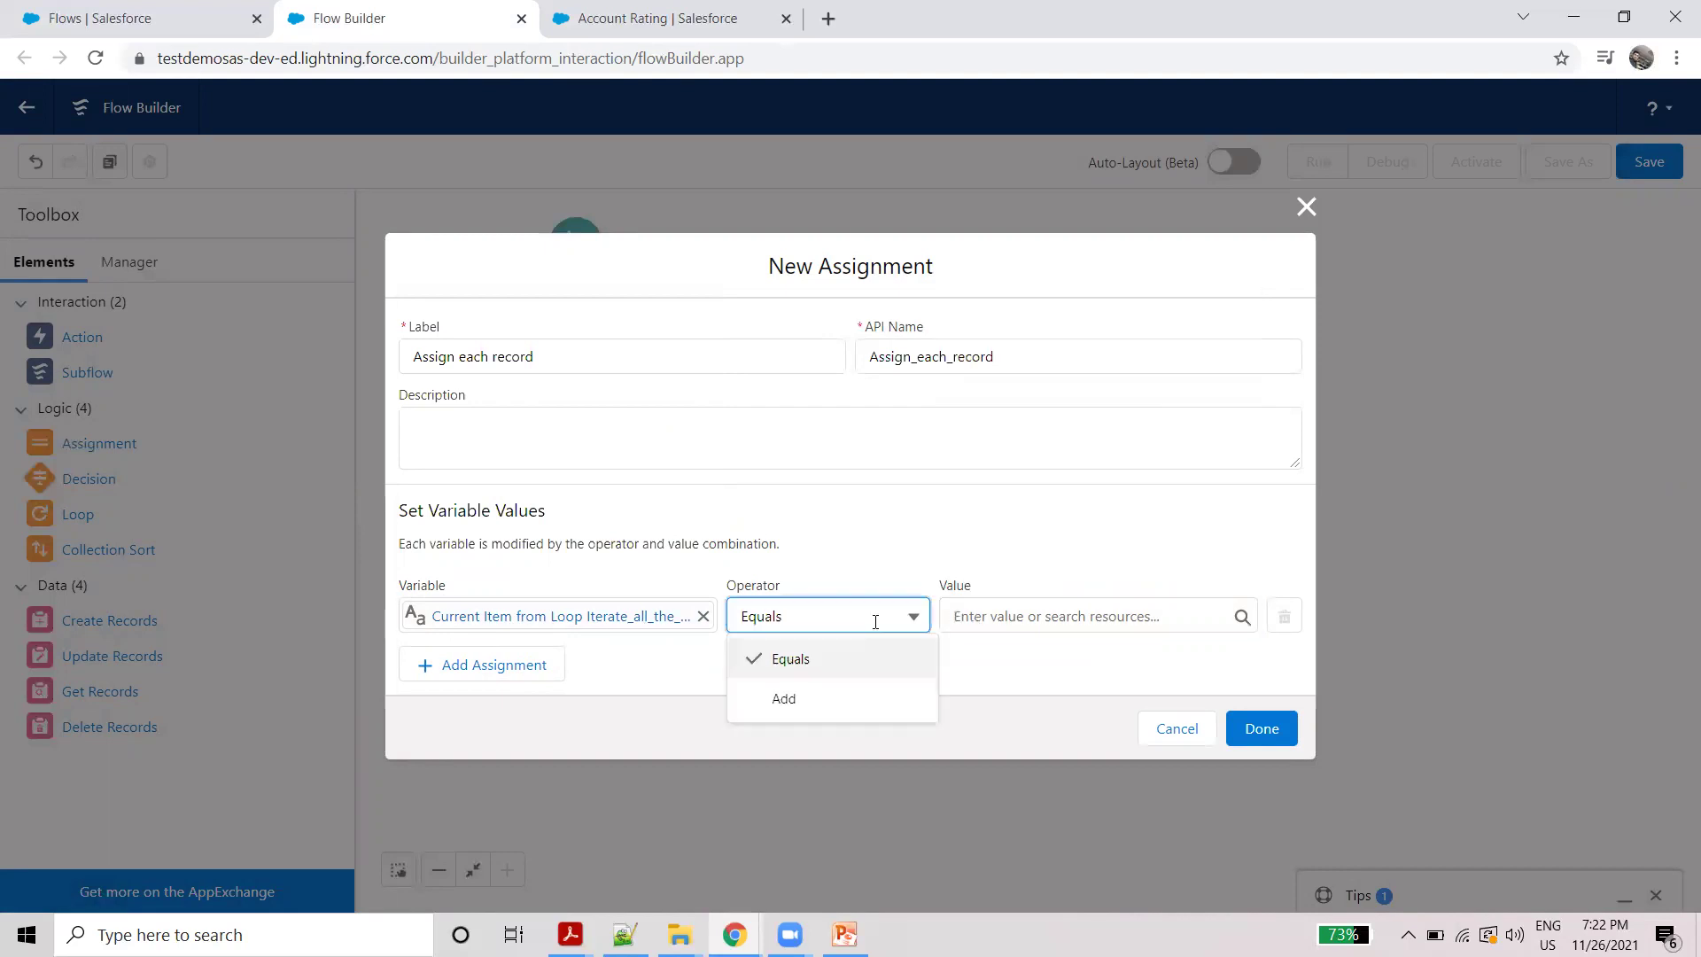
click(995, 616)
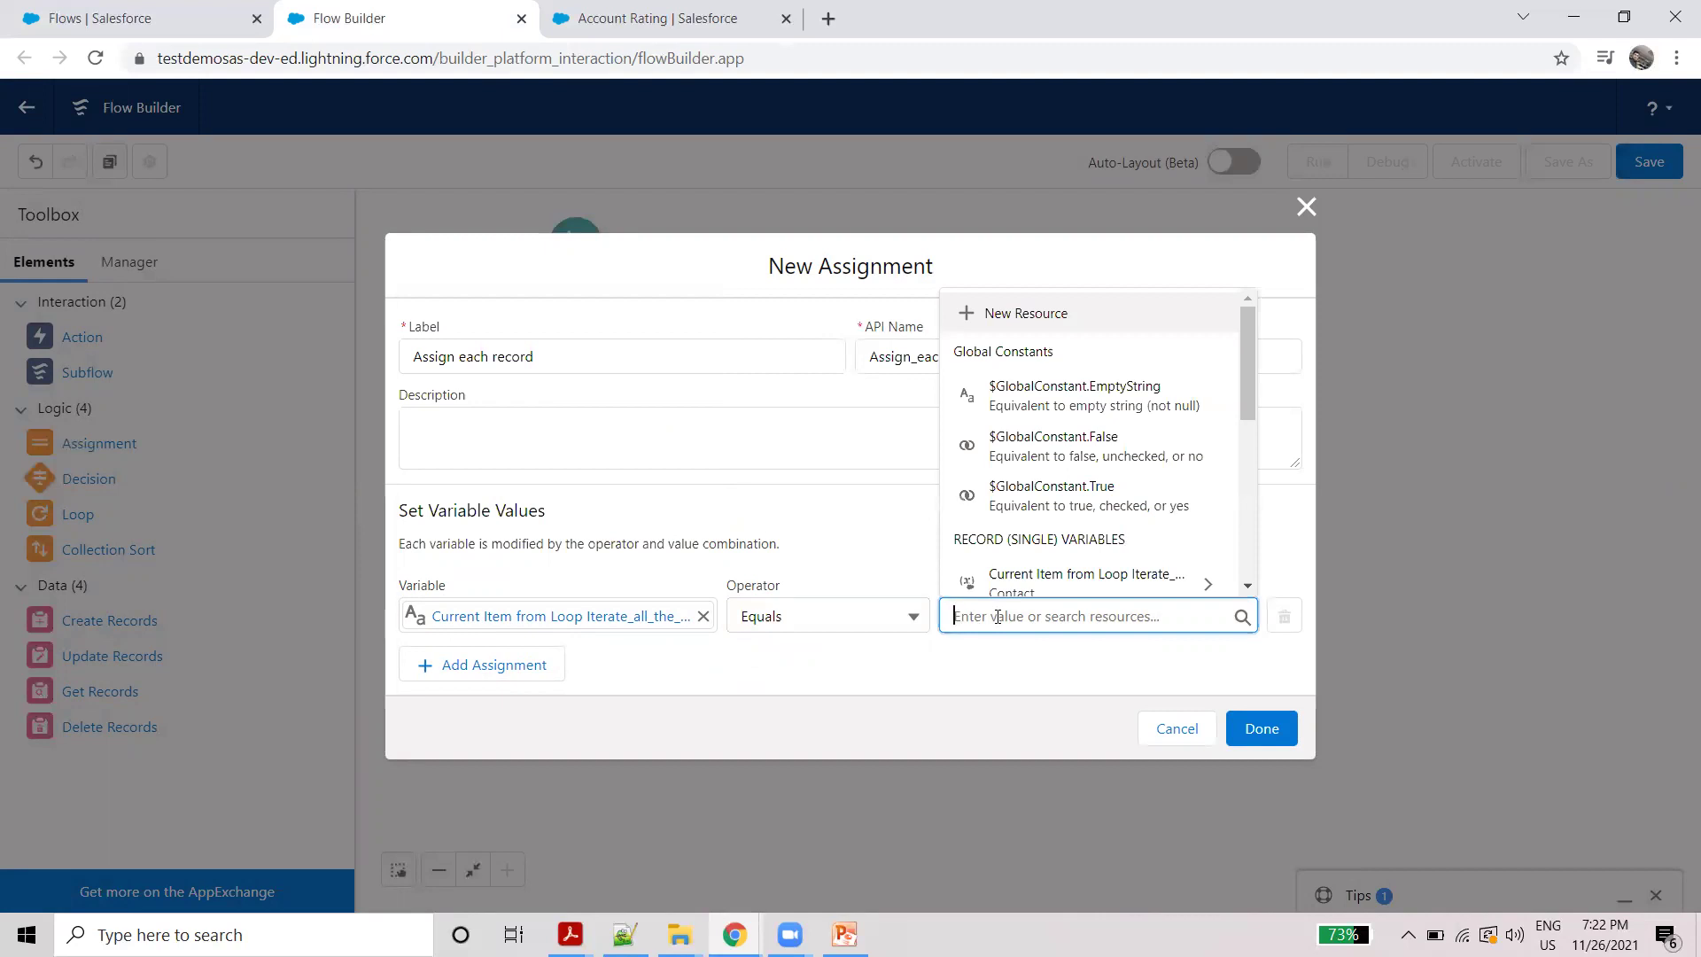
text(re)
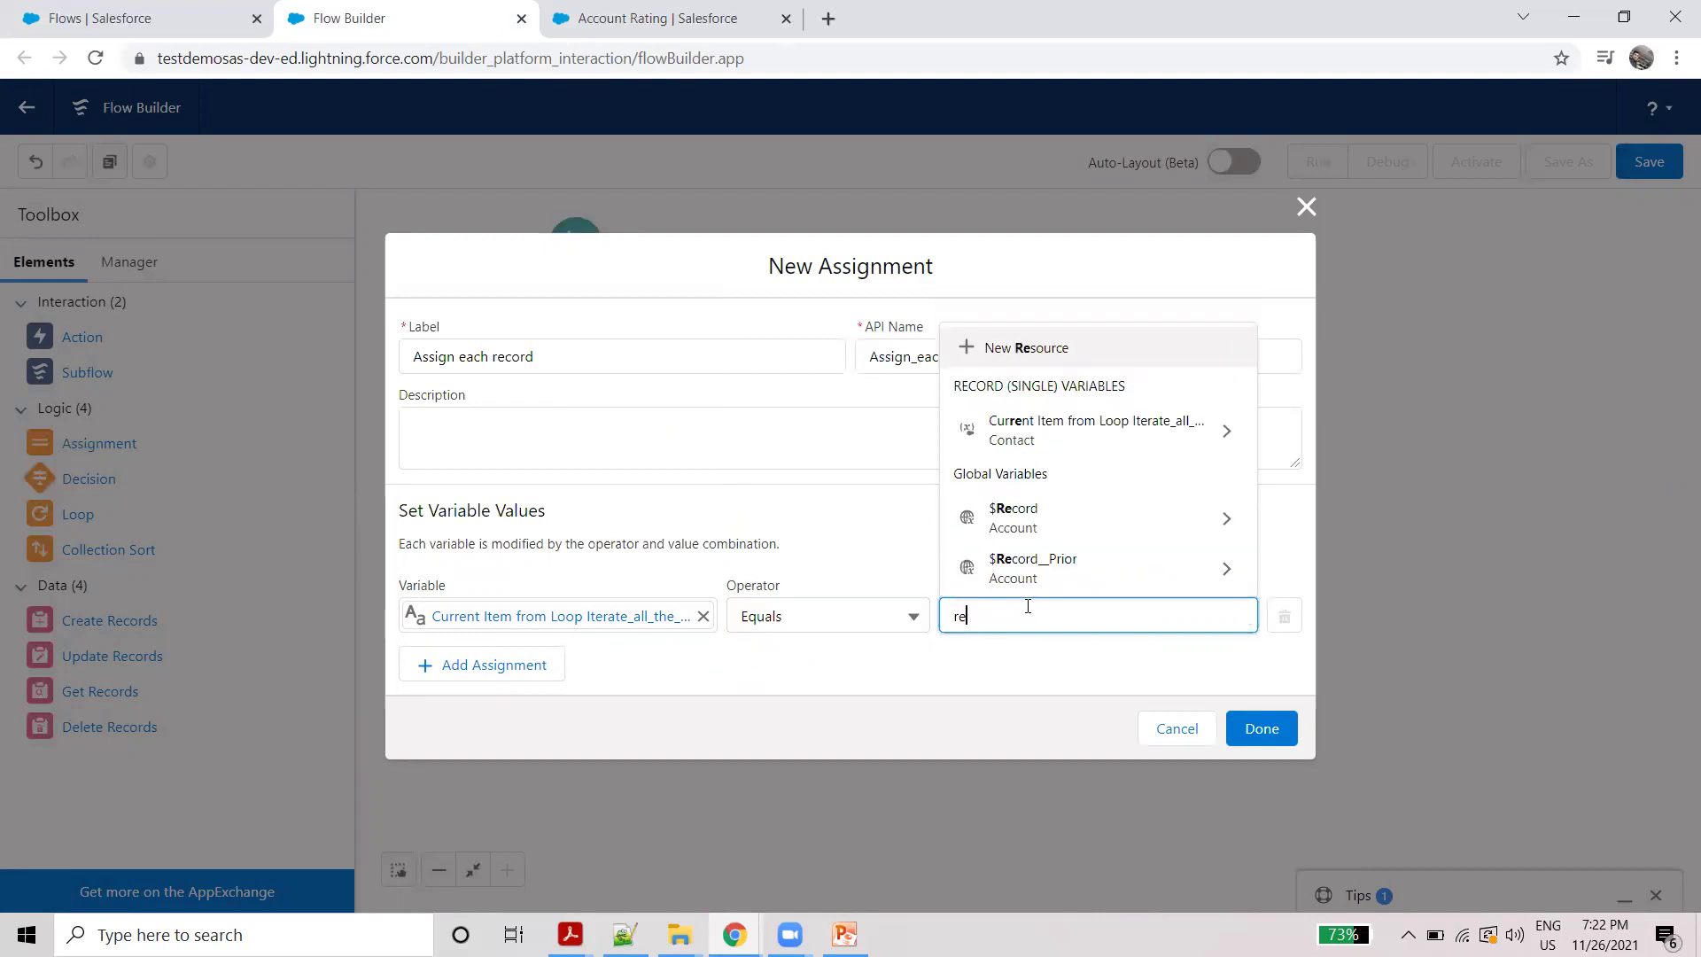
text(c)
click(1052, 521)
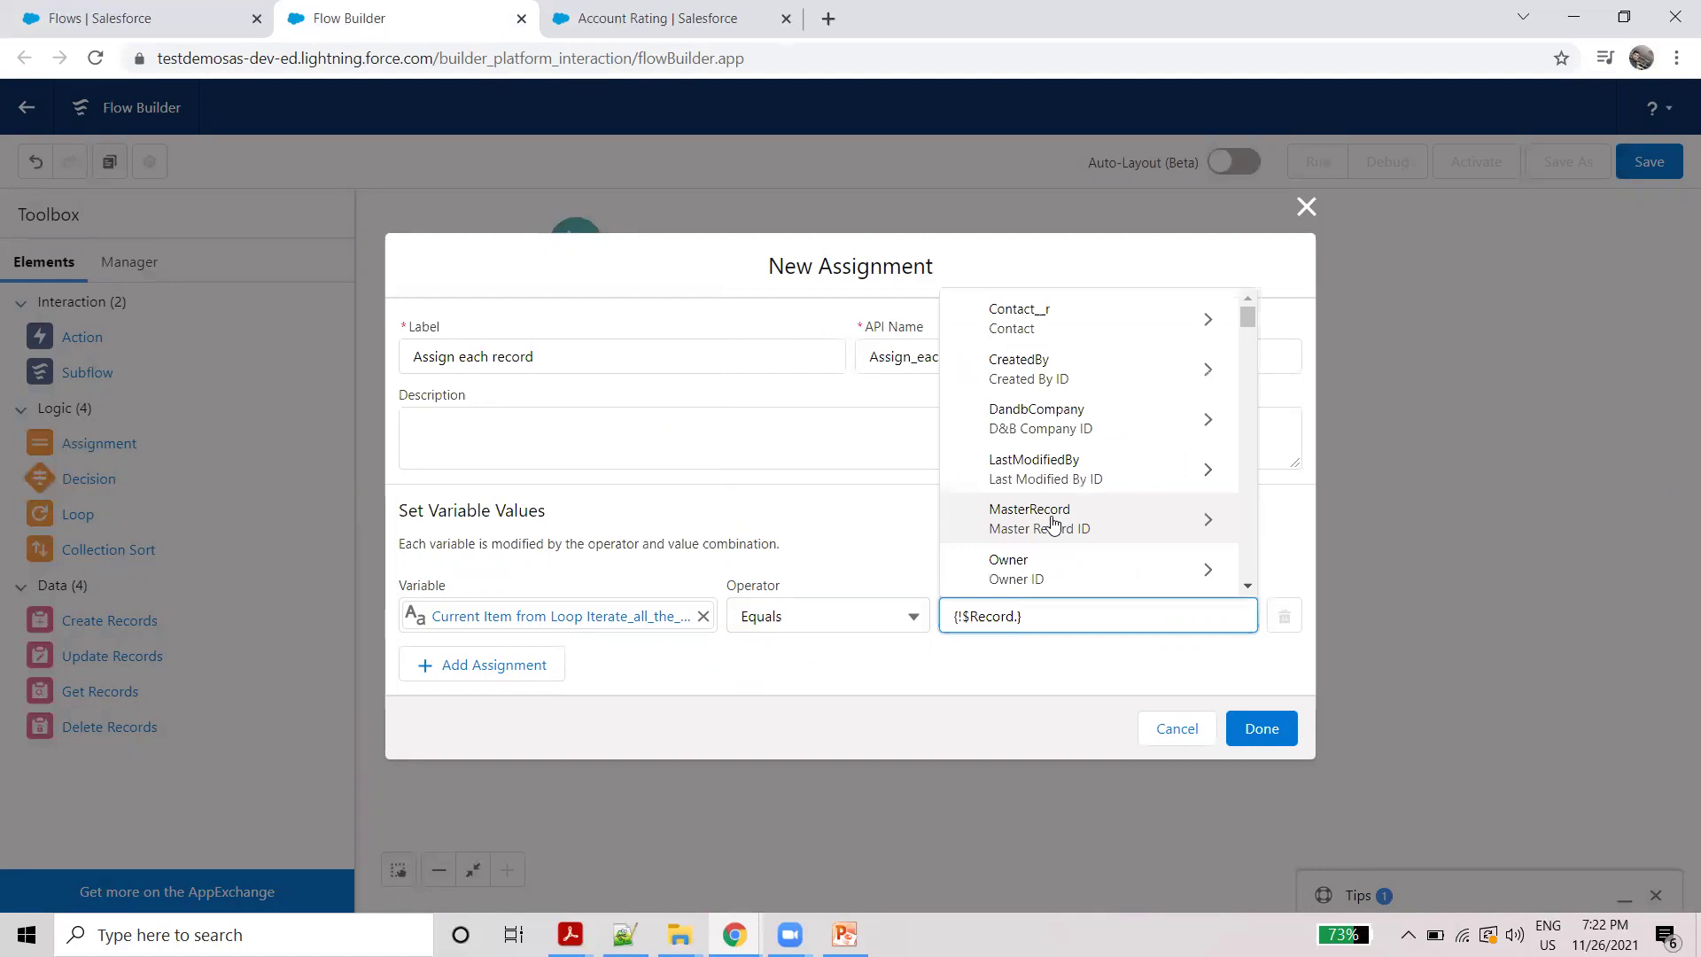
text(ph)
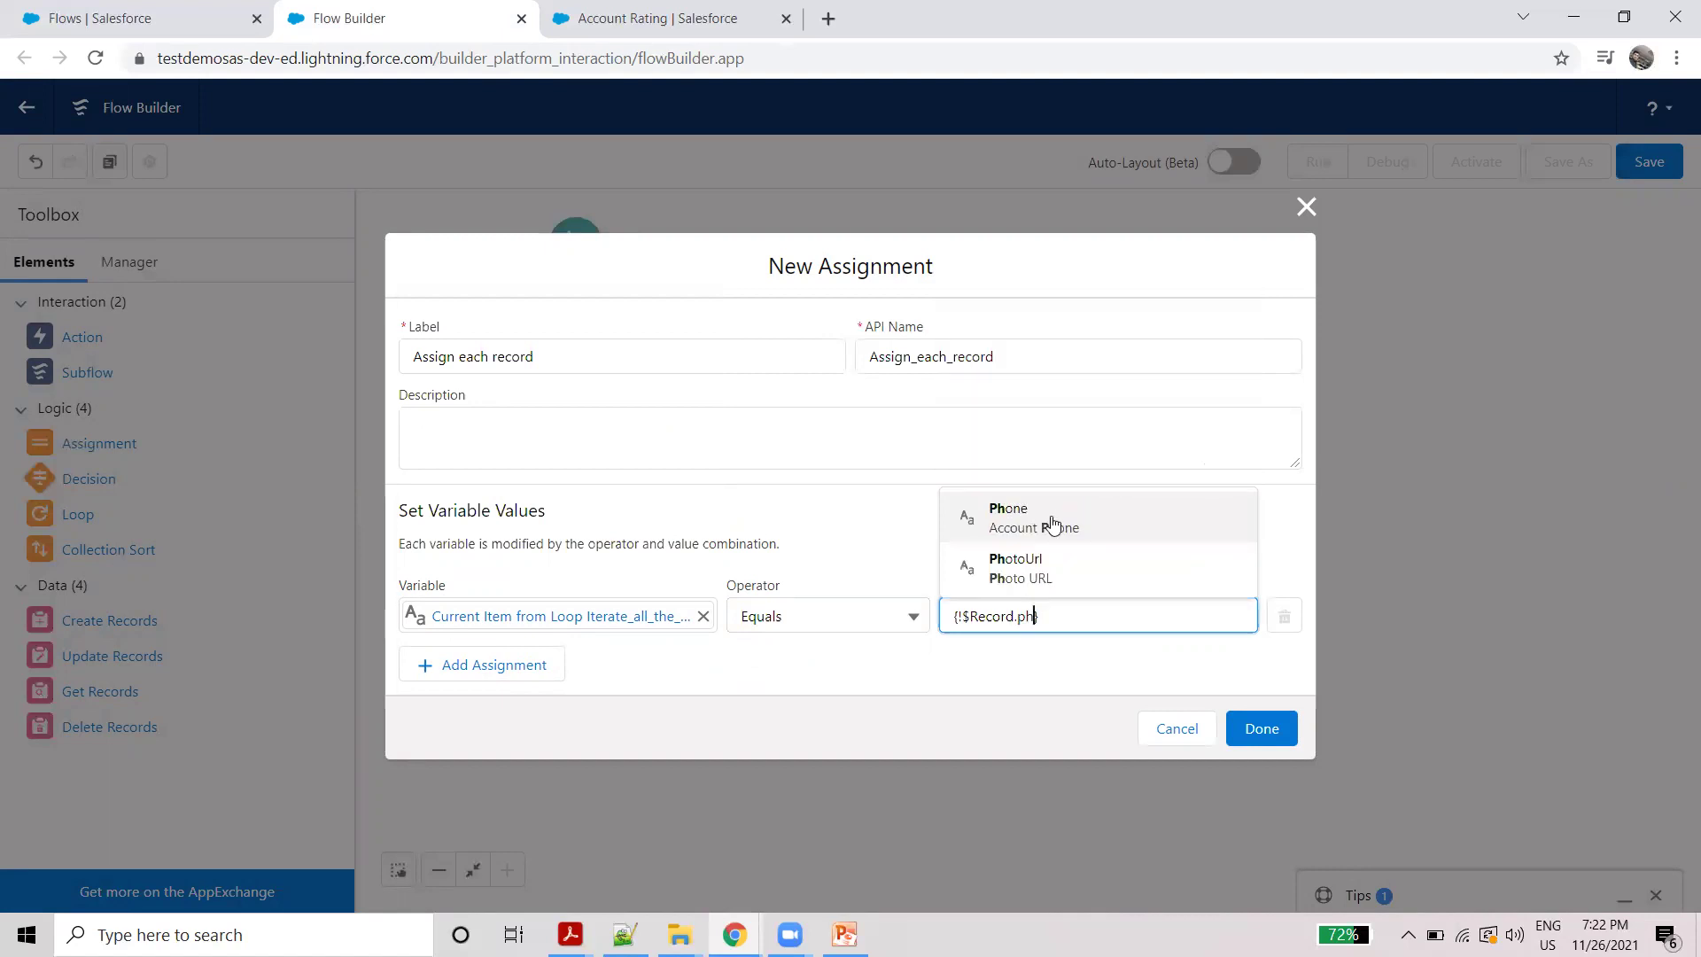
click(1052, 523)
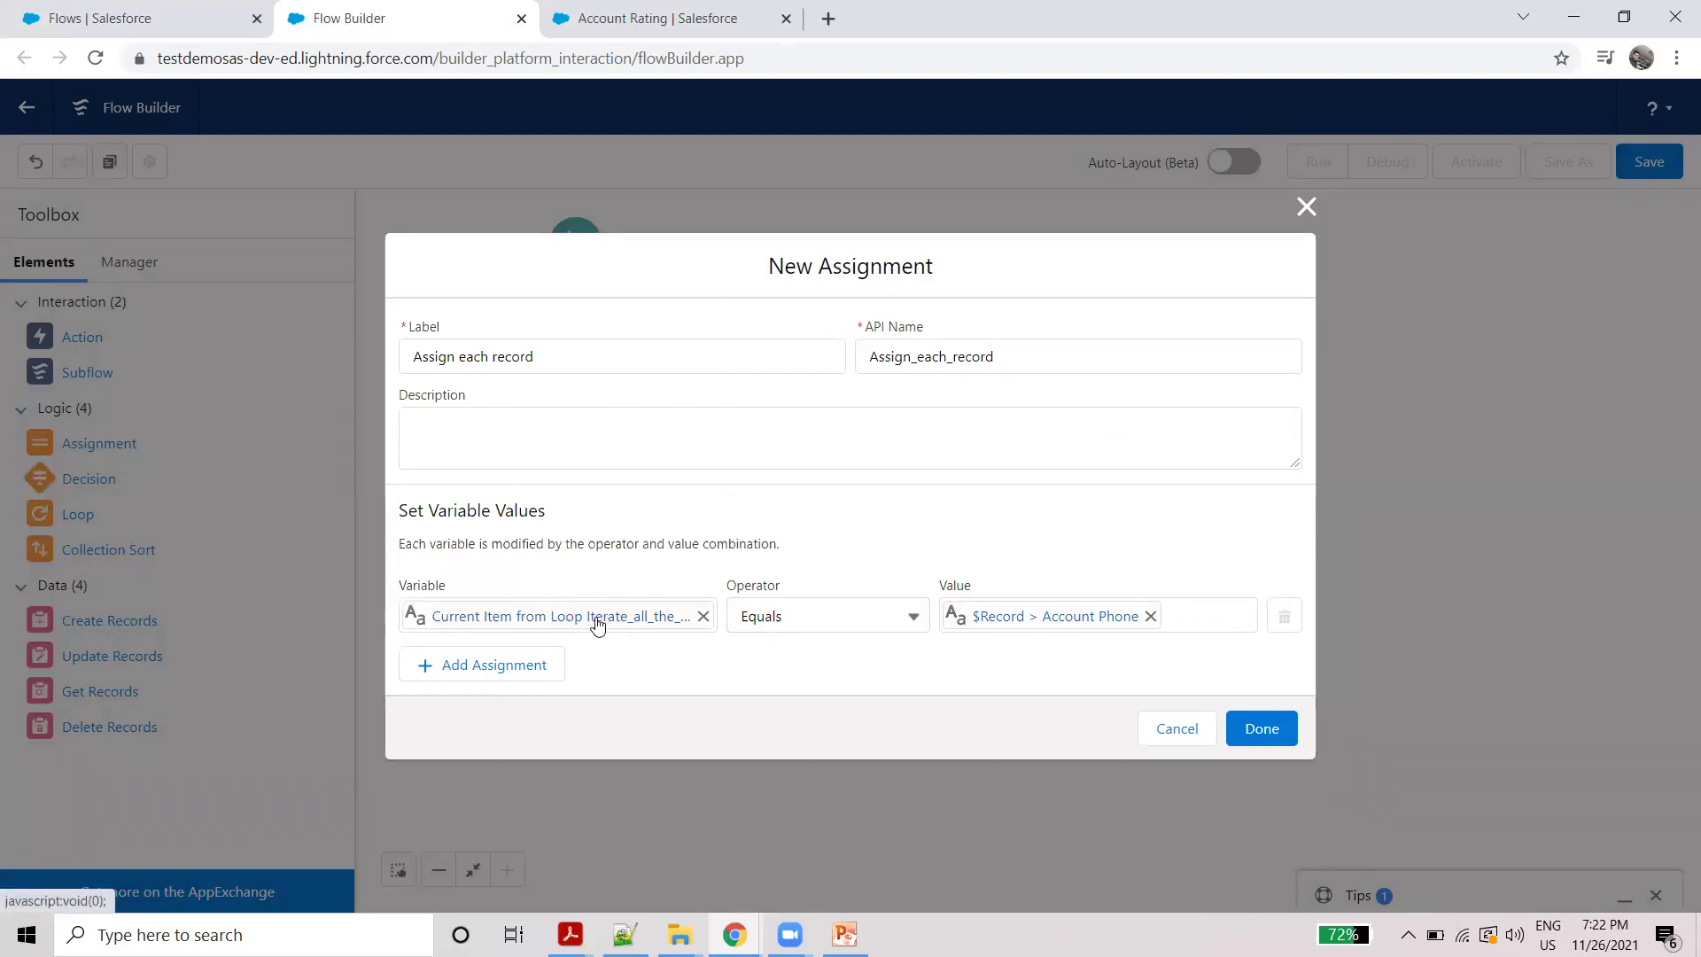
click(1260, 729)
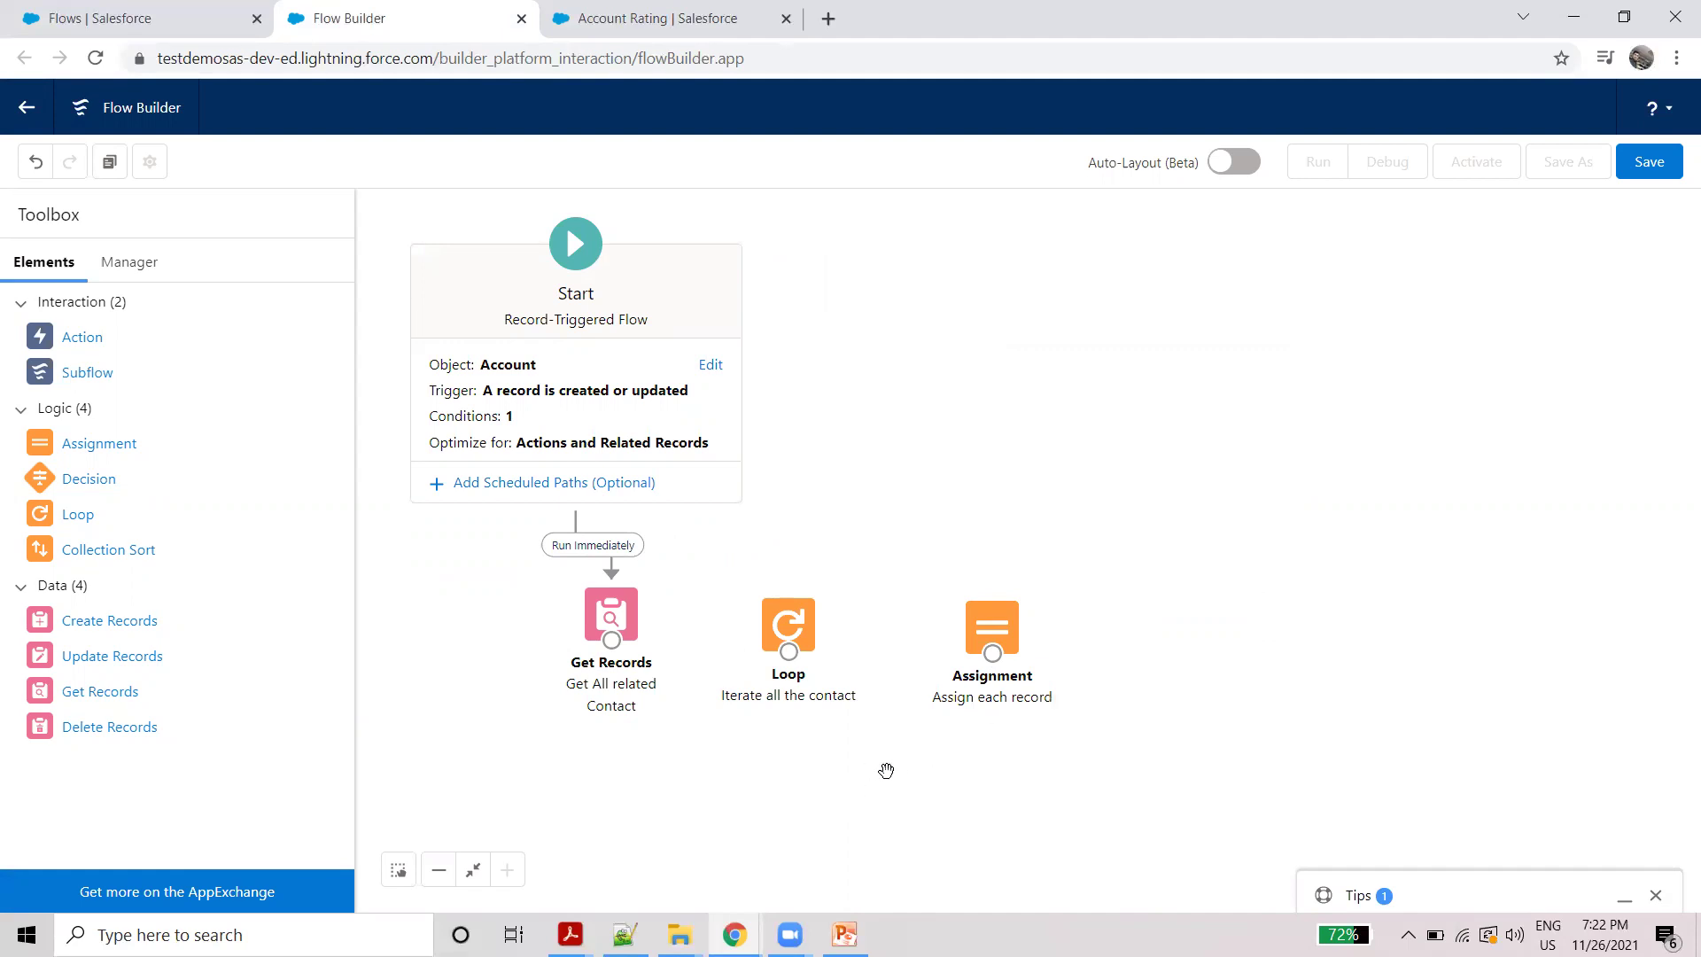
drag(100, 443, 794, 768)
Step: Label the second Assignment 'Get all the contact updated record' so its API name fills in
click(507, 369)
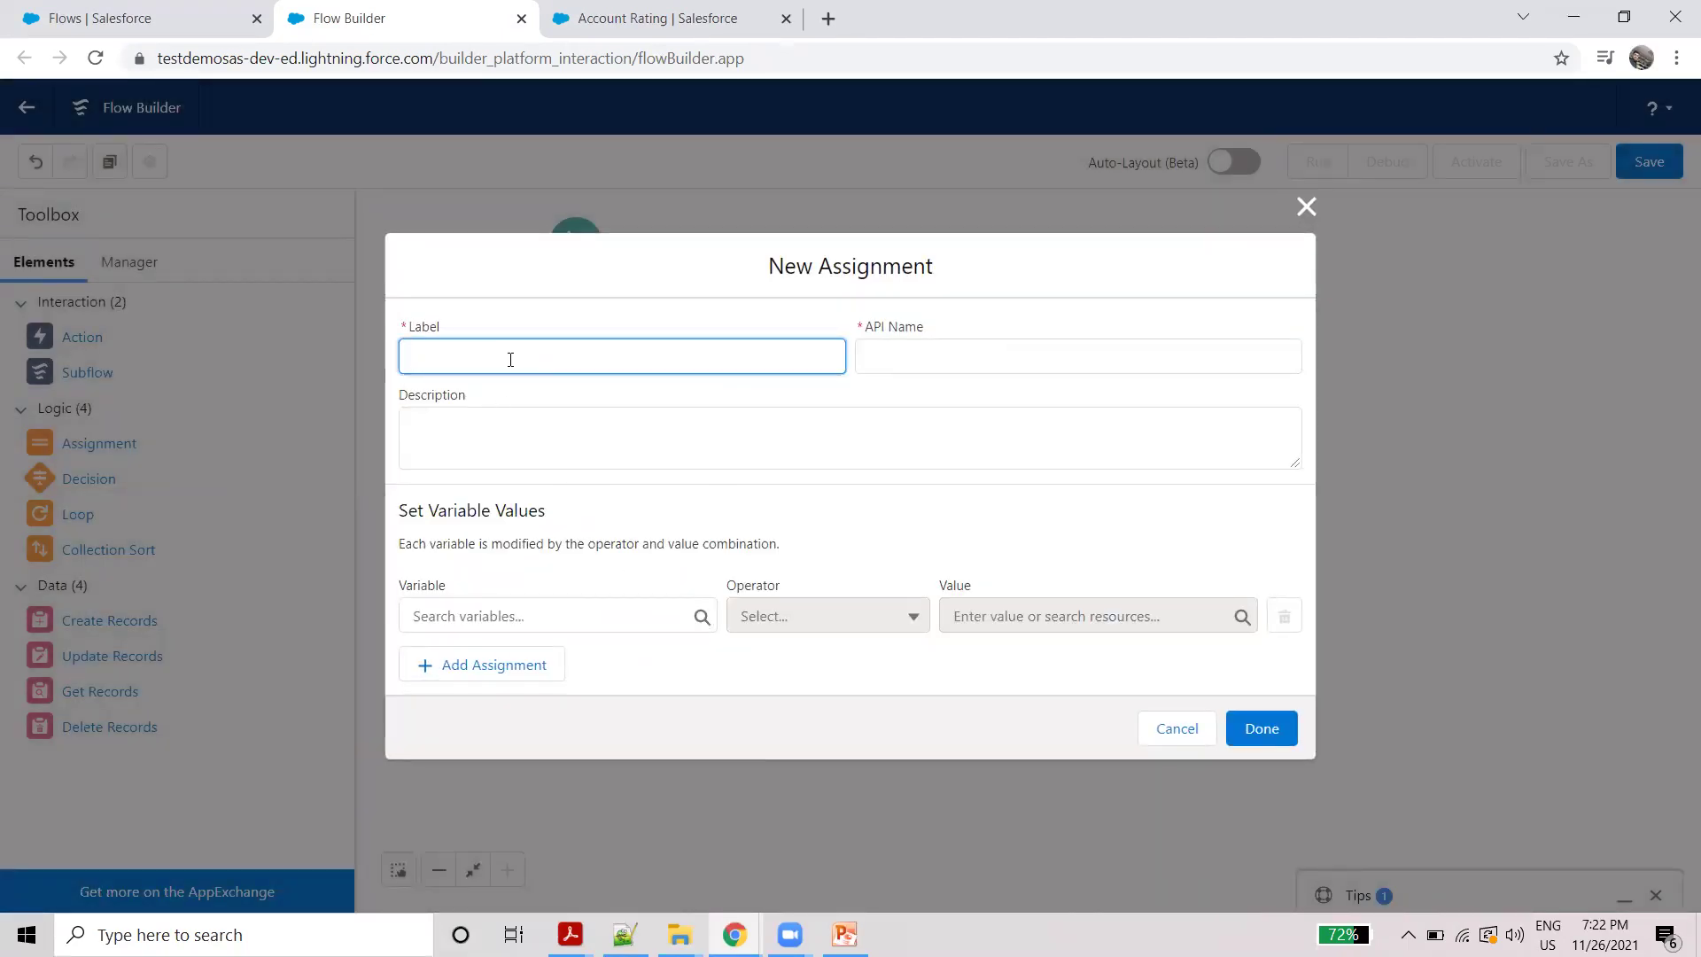
text(Get all the contact updated record)
click(904, 400)
click(489, 615)
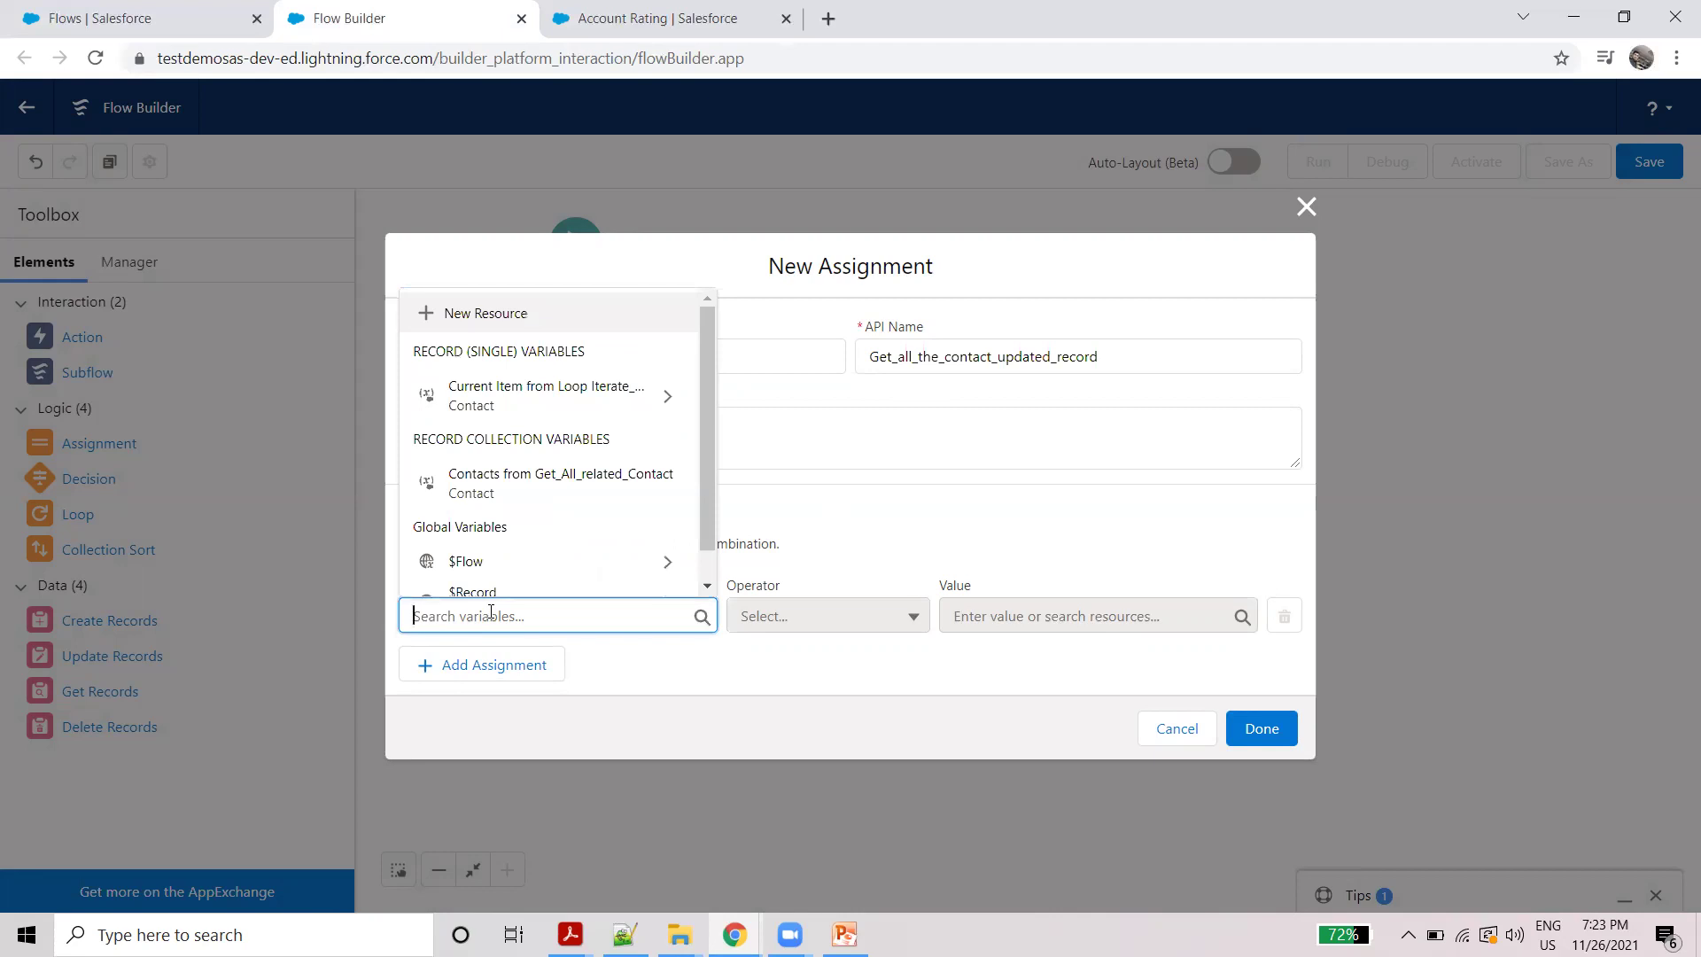
Step: Create a new Variable resource with API name Getallcontact
click(489, 314)
click(522, 419)
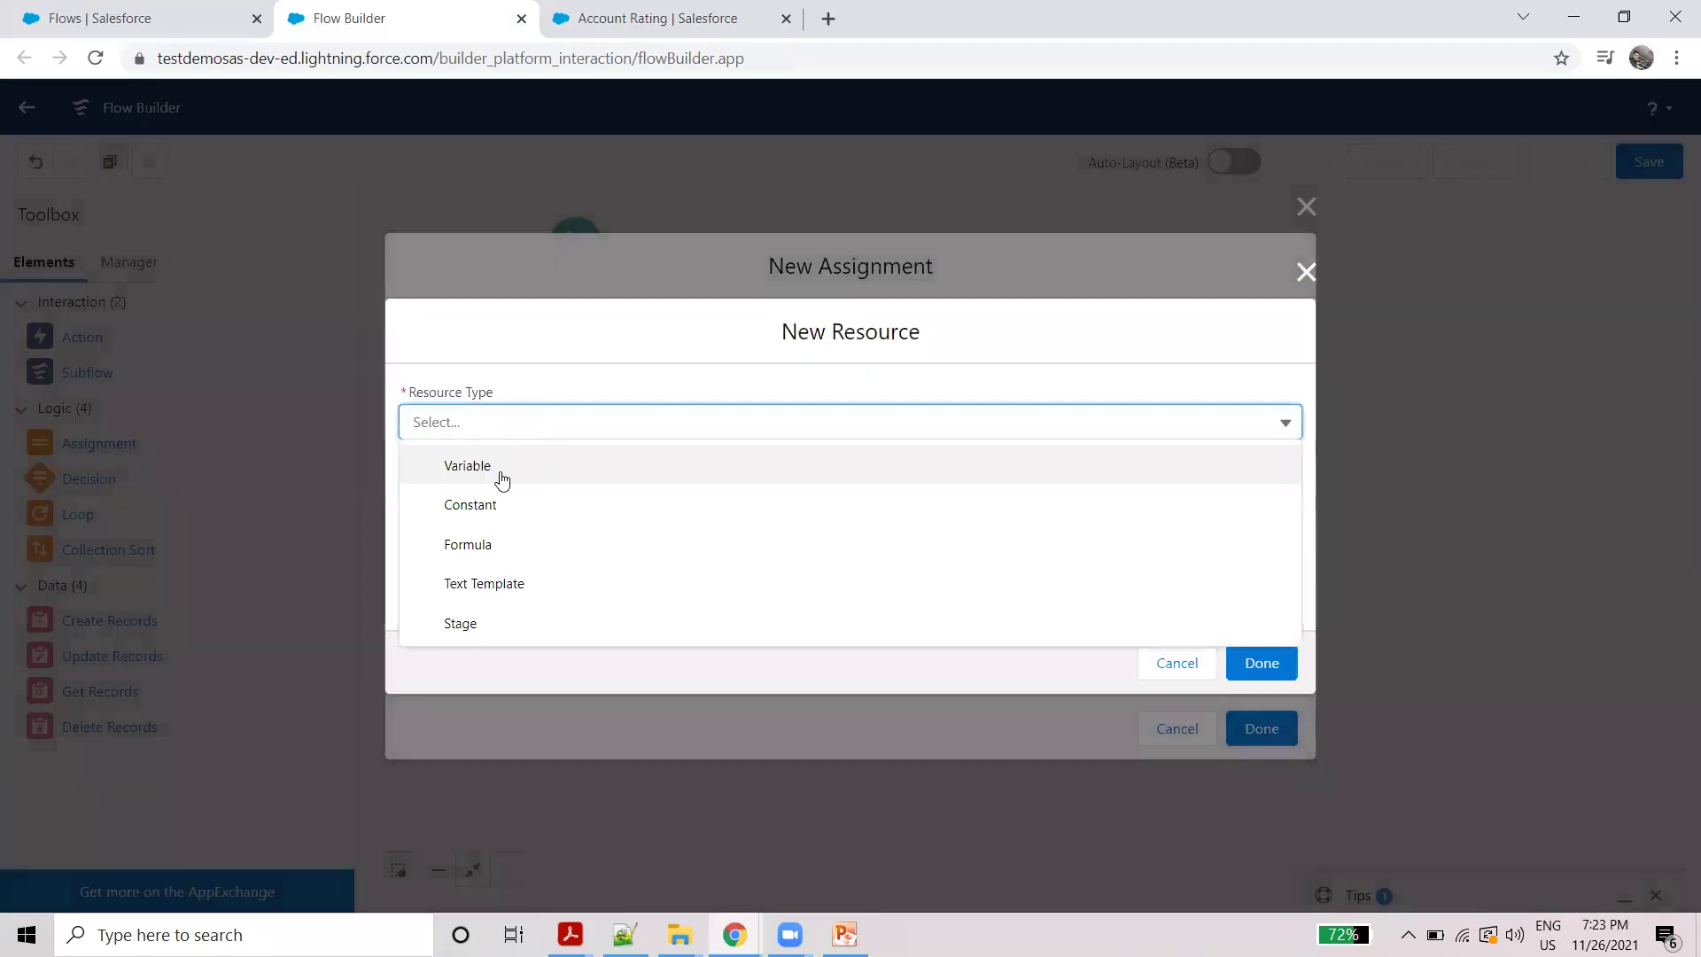
click(499, 470)
click(501, 461)
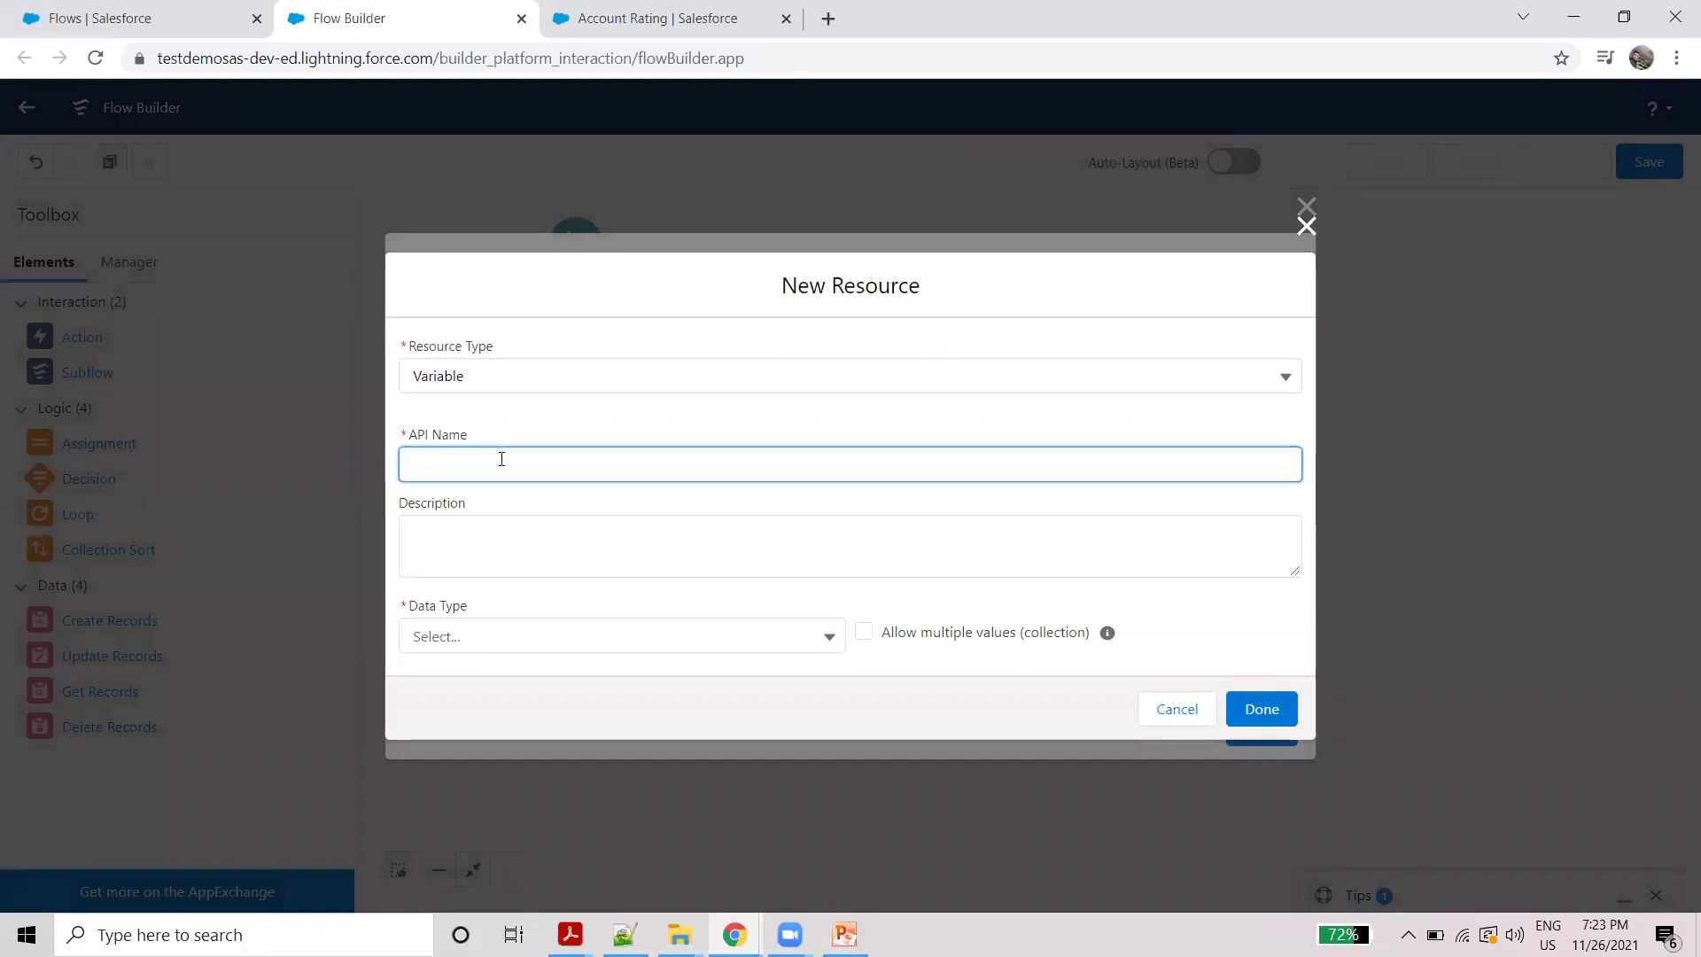
text(Getallcontact)
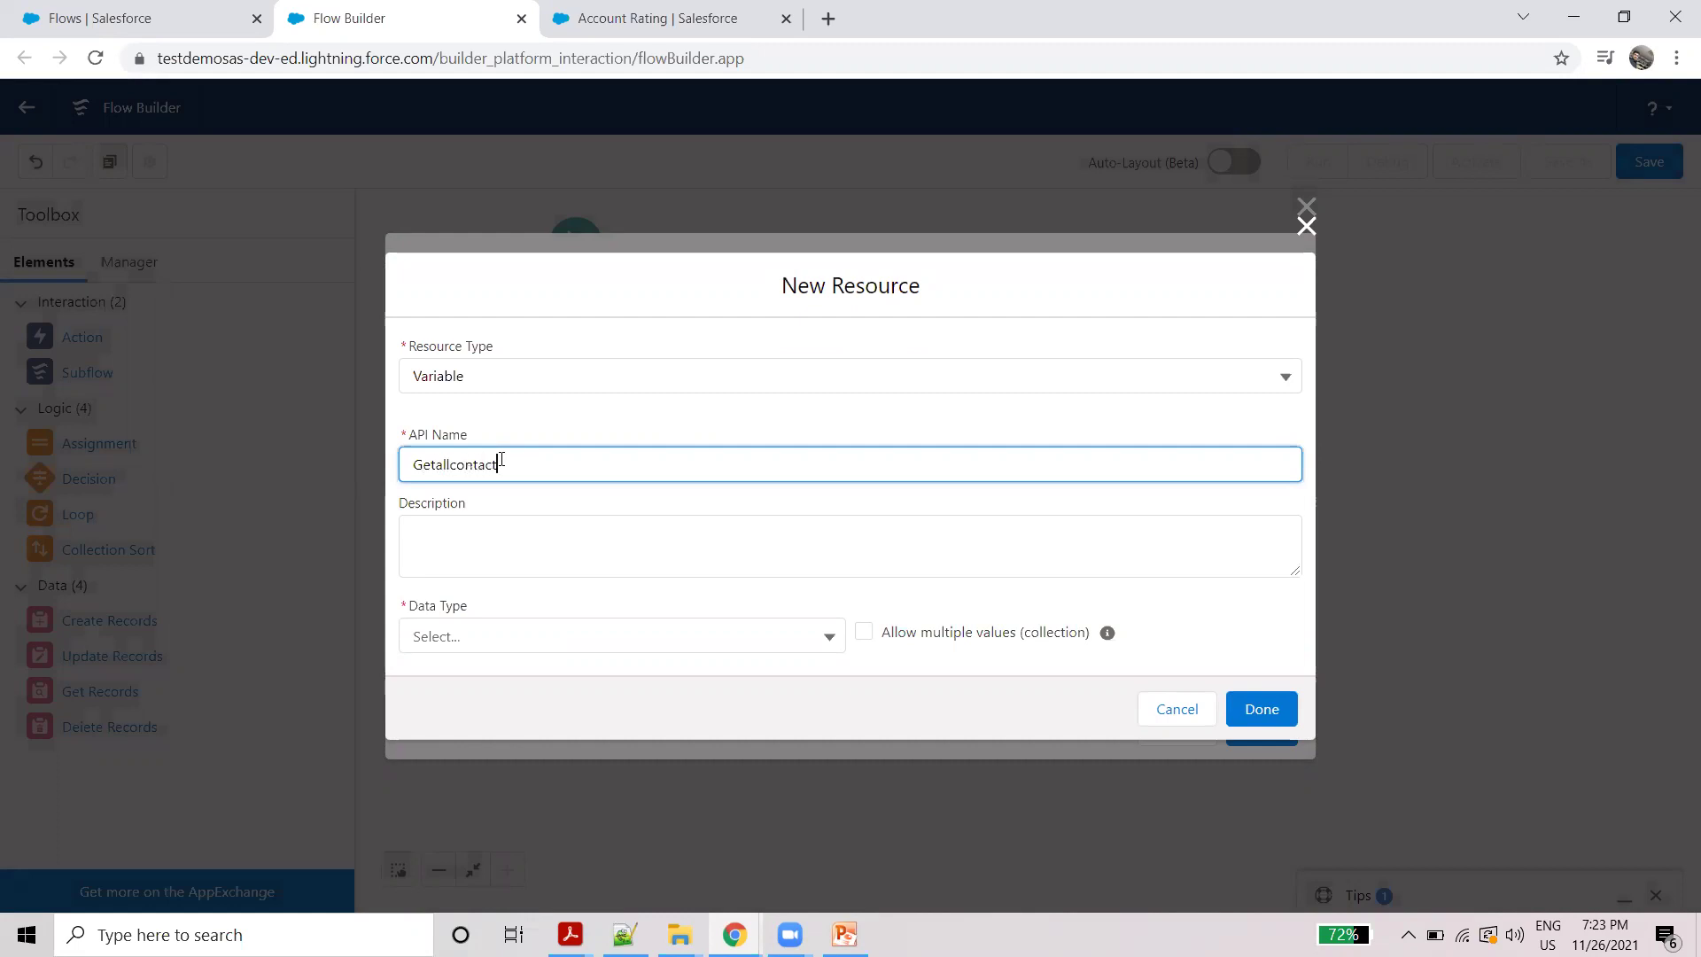
click(680, 440)
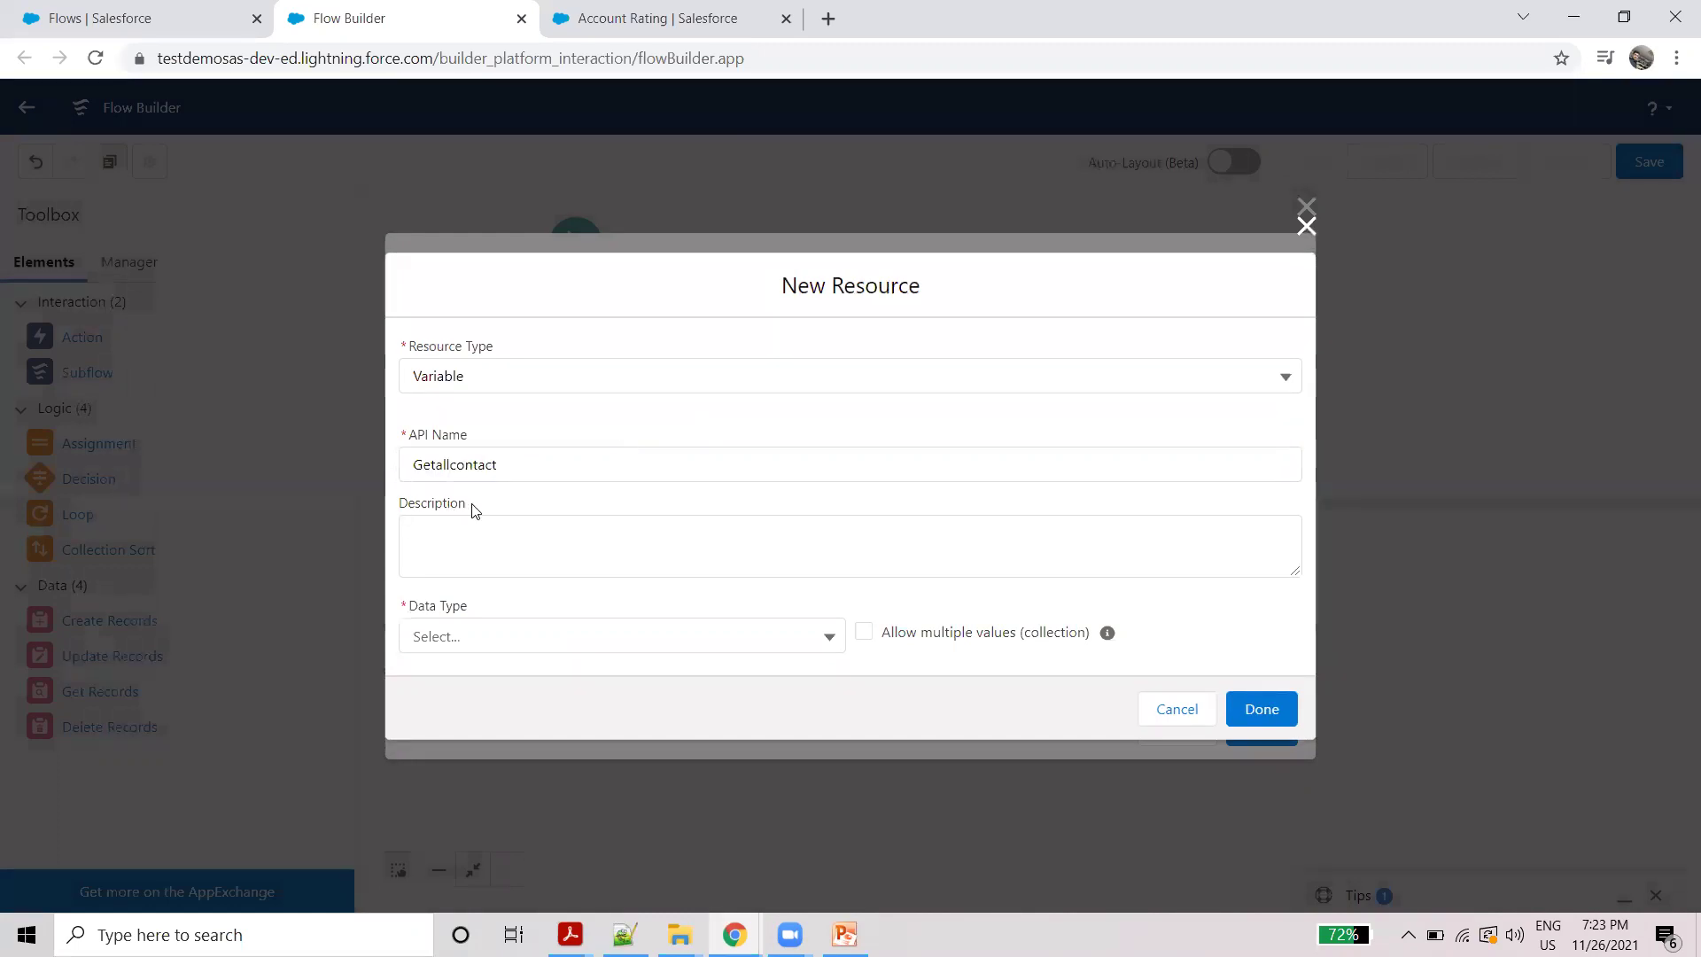
Step: Make Getallcontact a Contact record collection available for input and save it
click(519, 641)
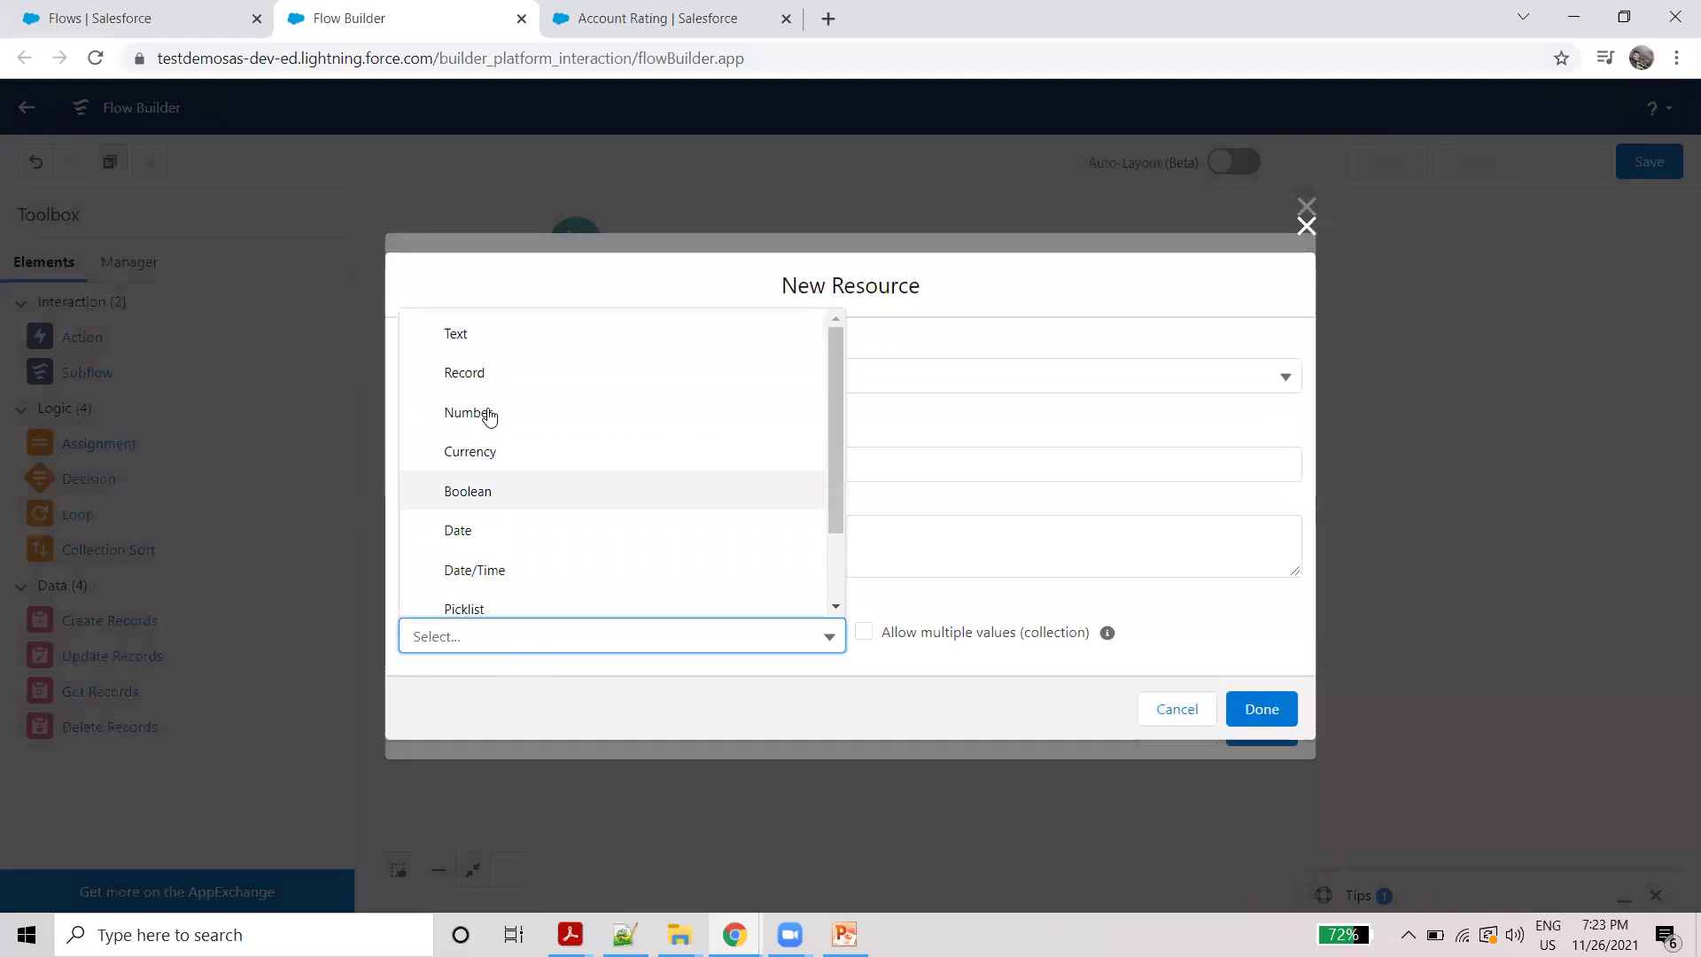
click(487, 376)
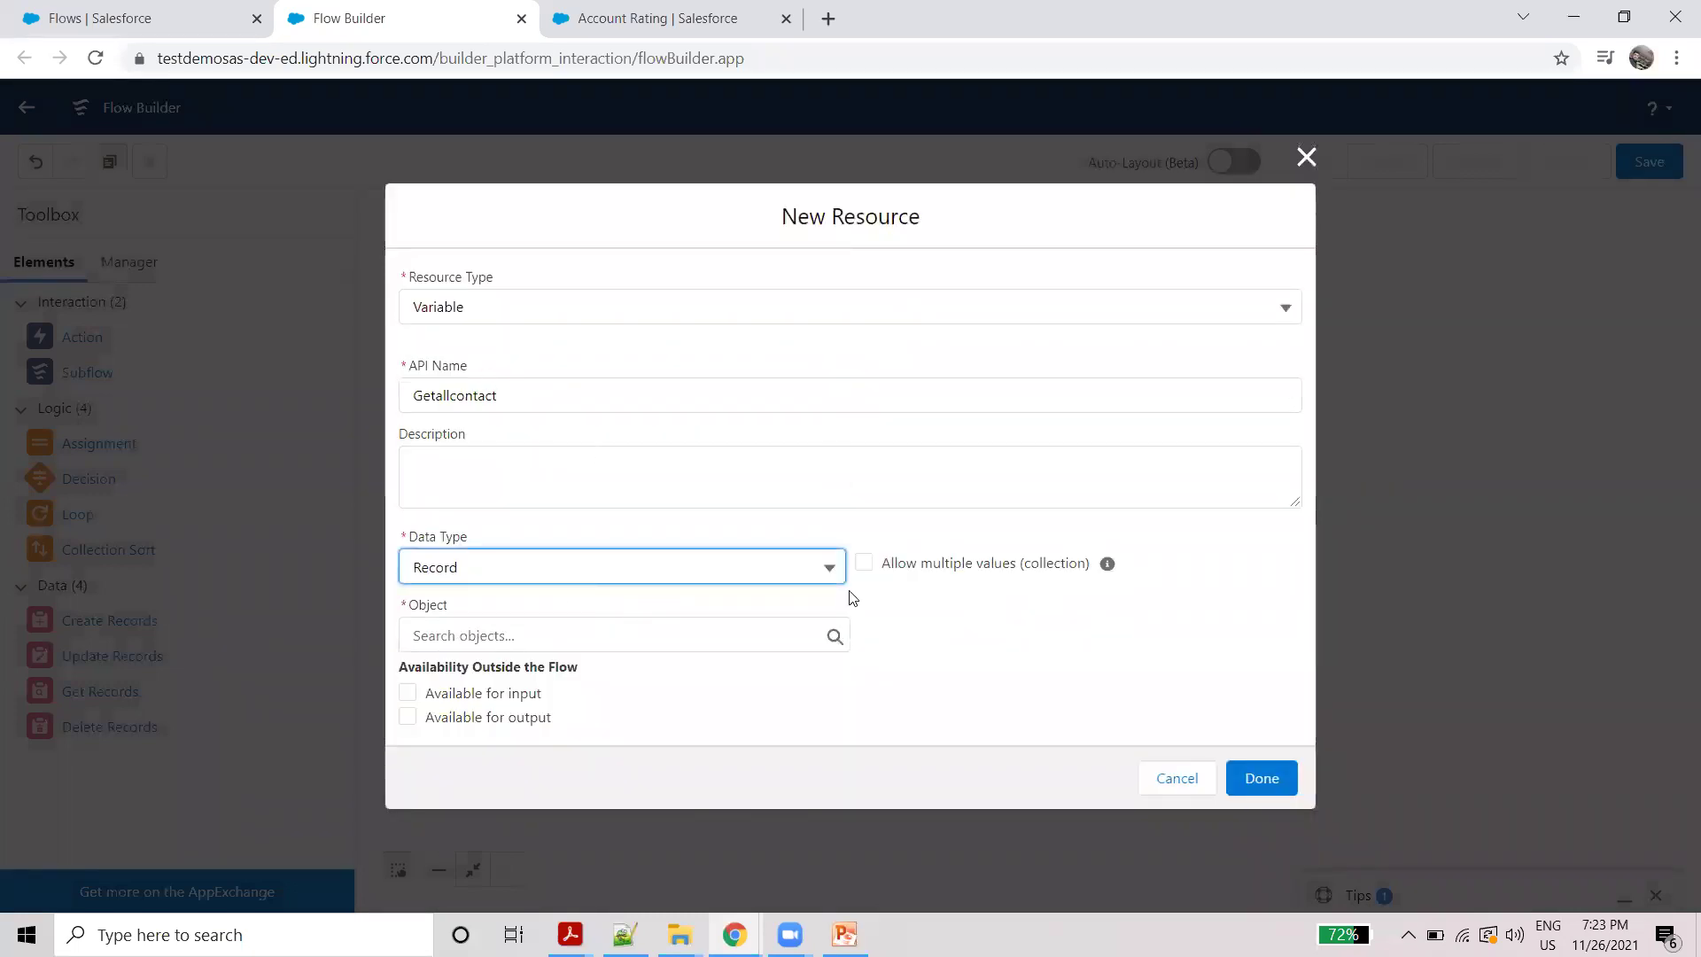
click(863, 563)
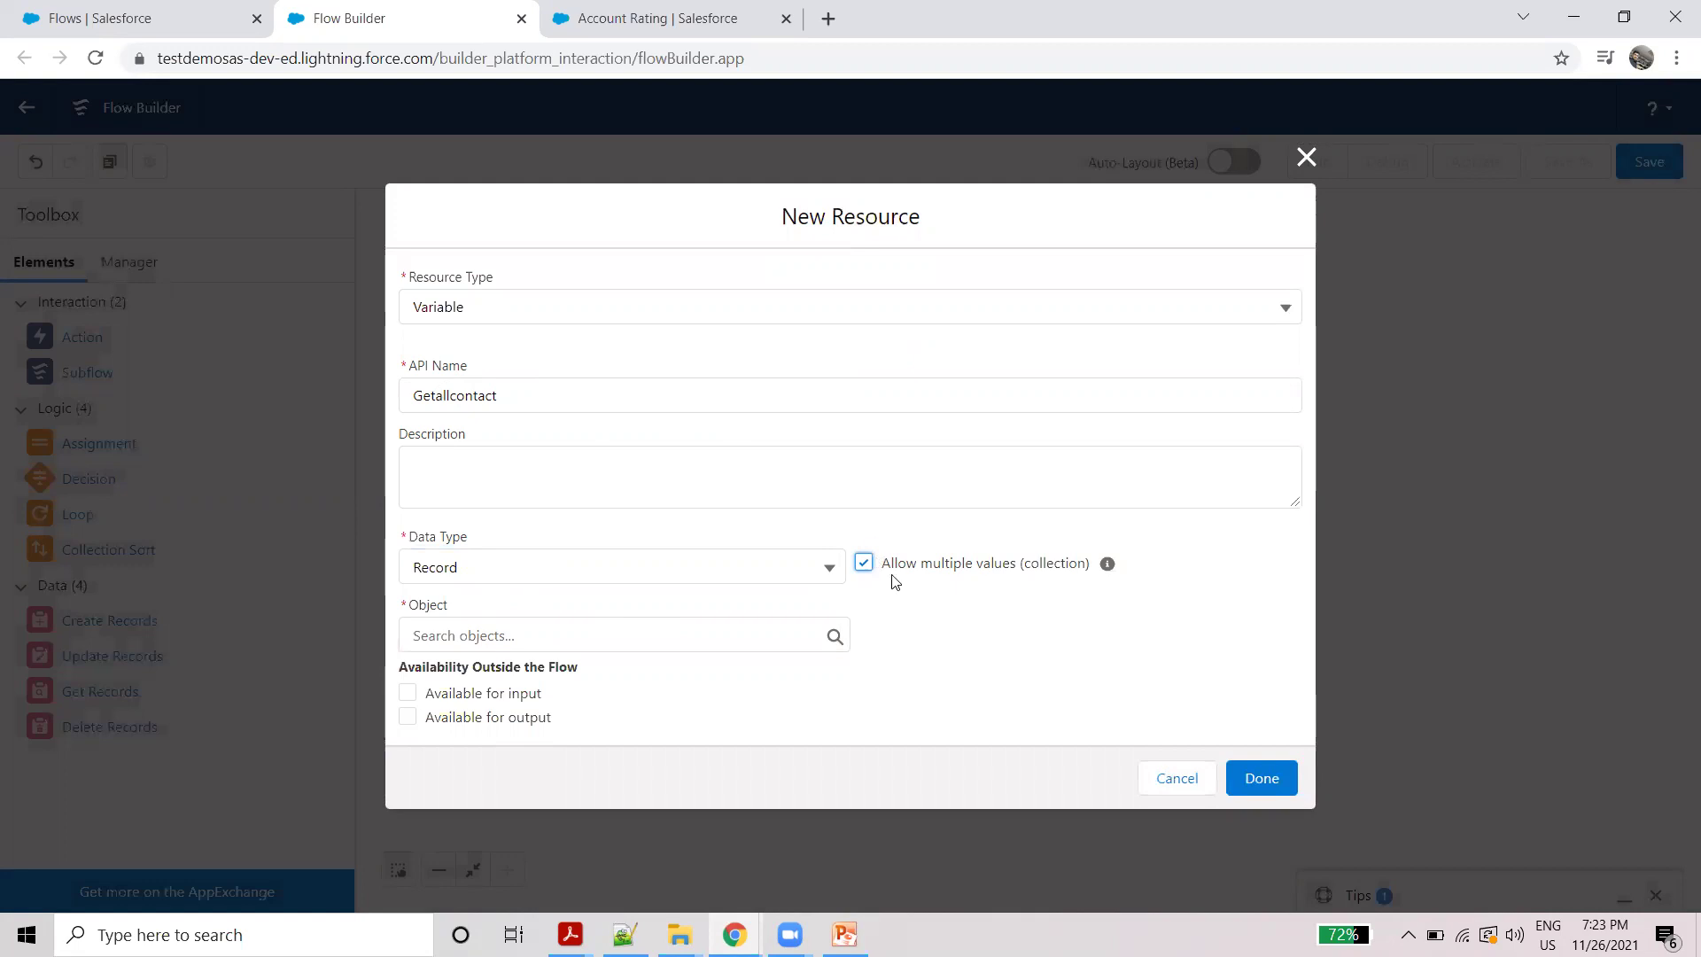
click(500, 630)
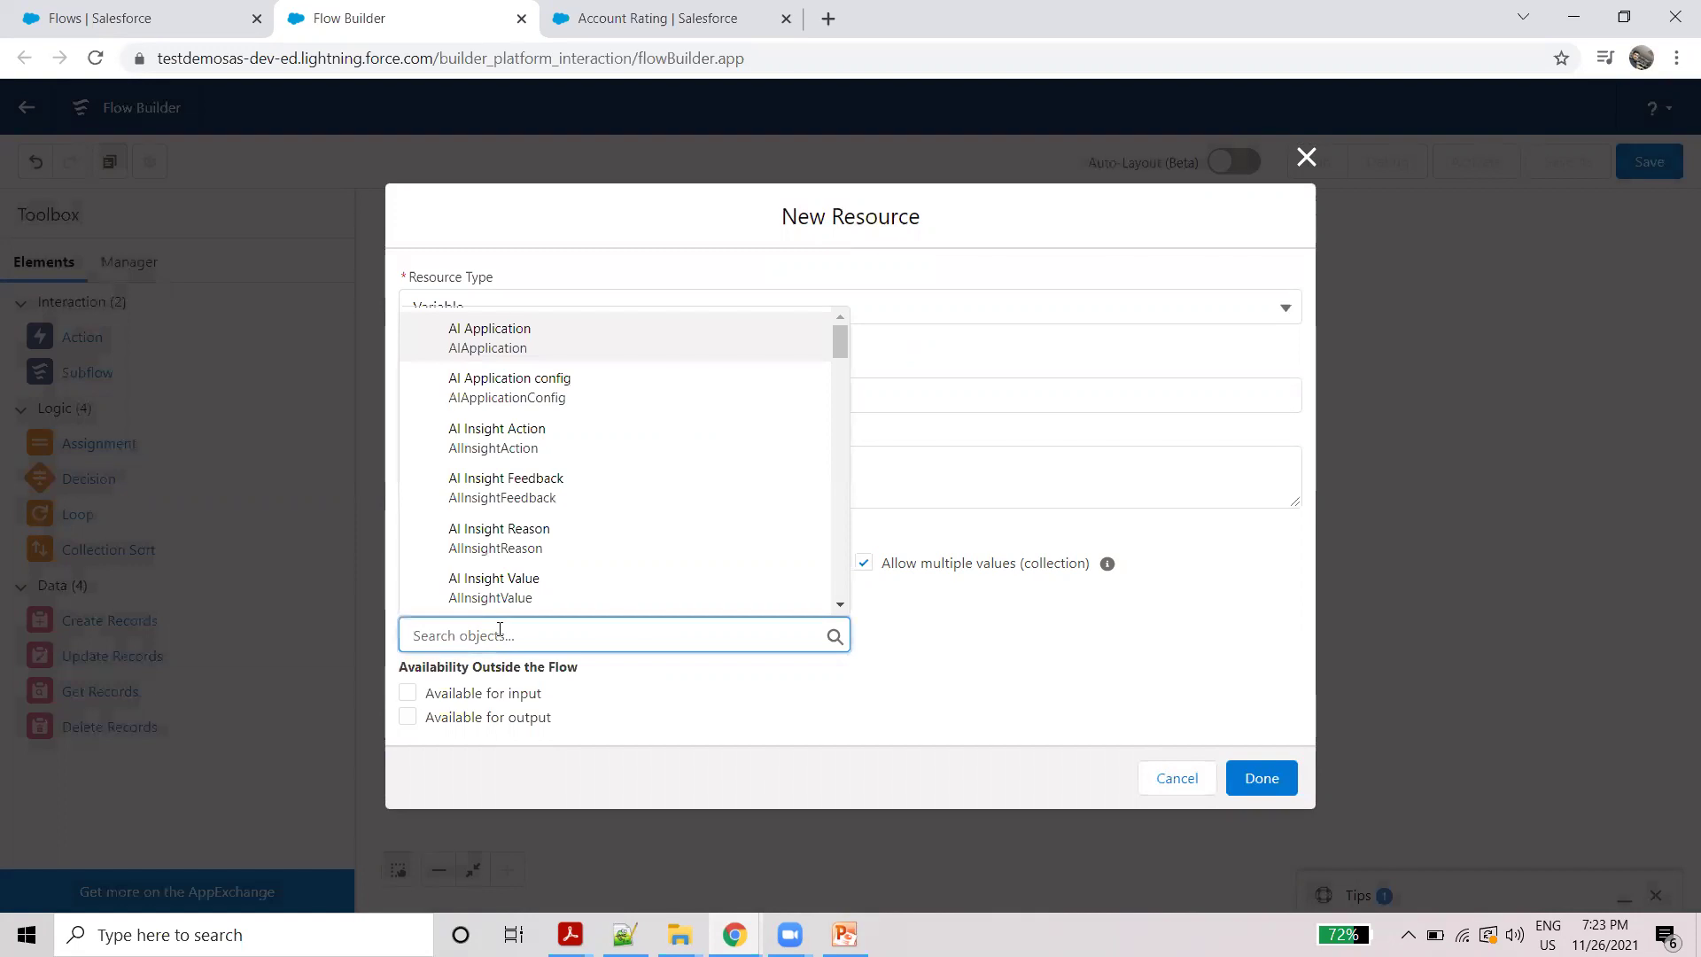
text(cont)
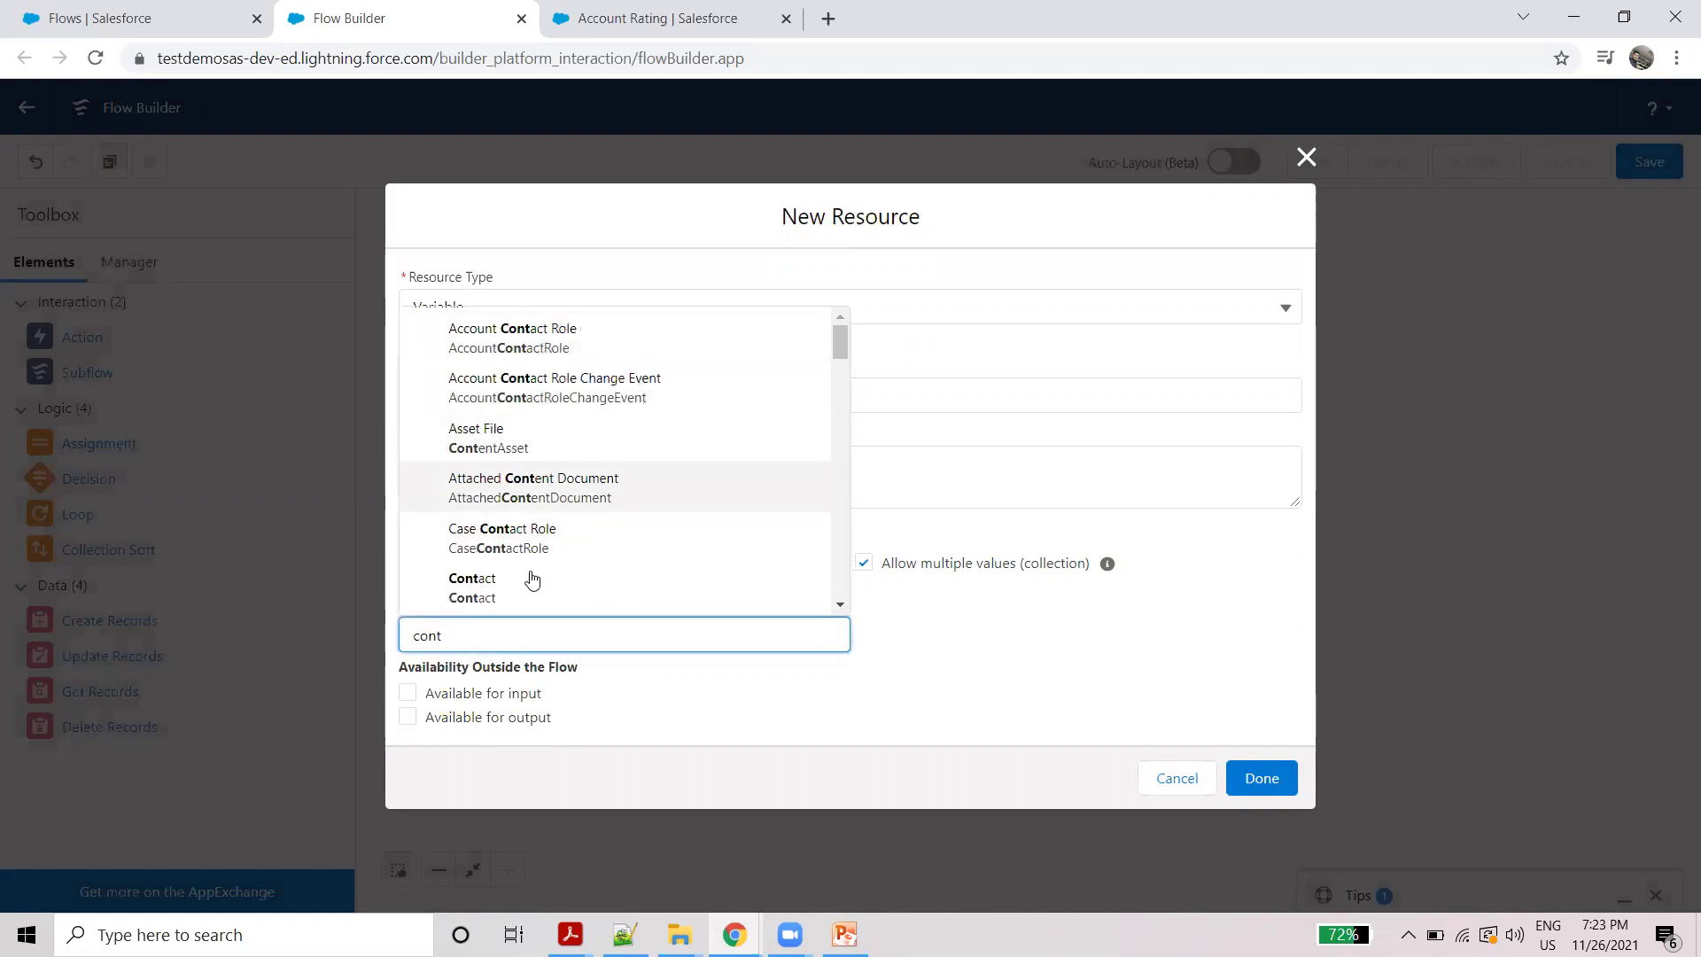
click(529, 582)
click(410, 696)
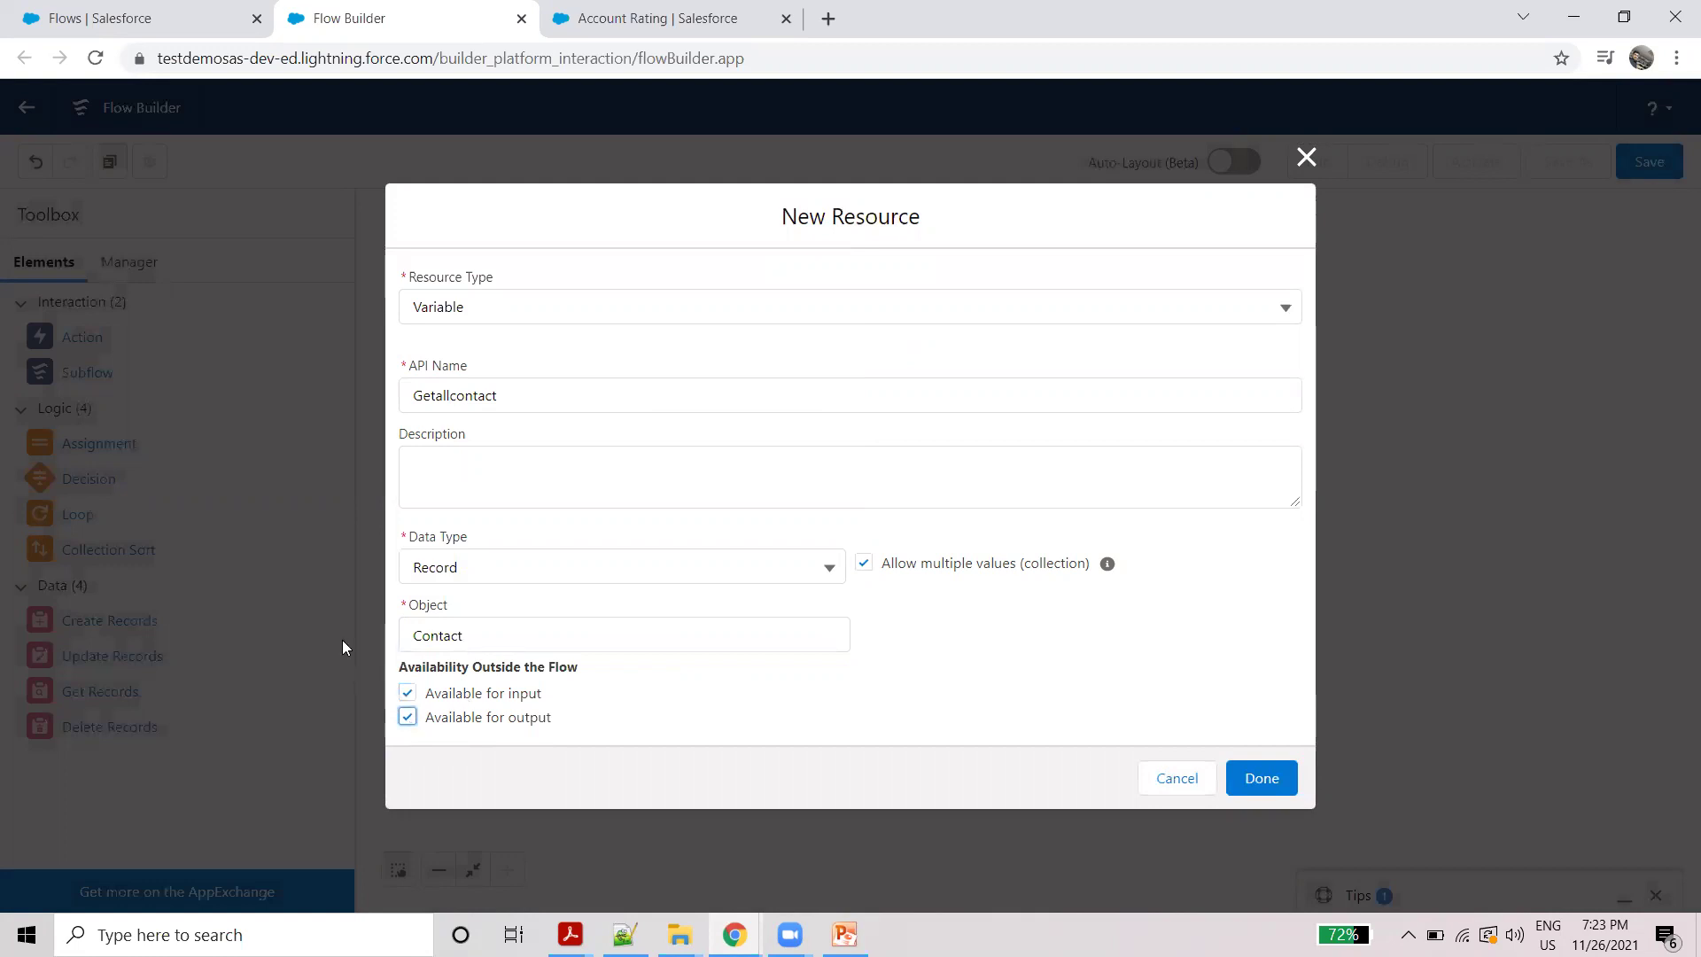
click(1273, 785)
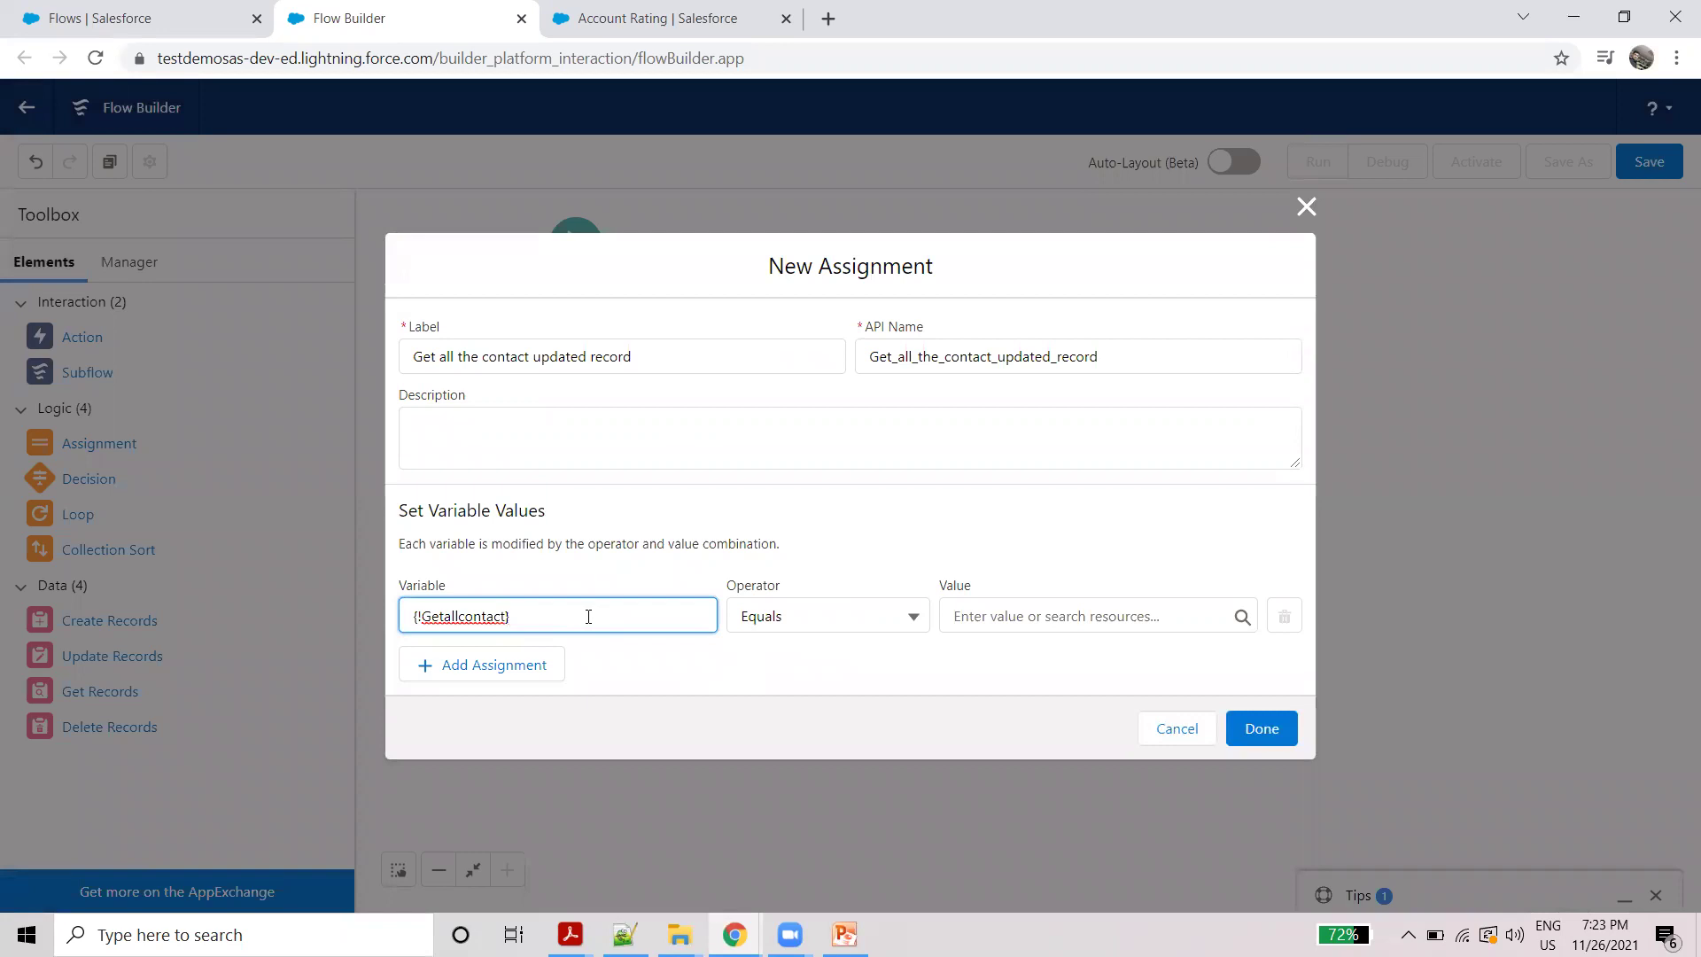
Step: Make the assignment Add the Current Item from Loop Iterate_all_the_contact to Getallcontact, and save it
click(782, 611)
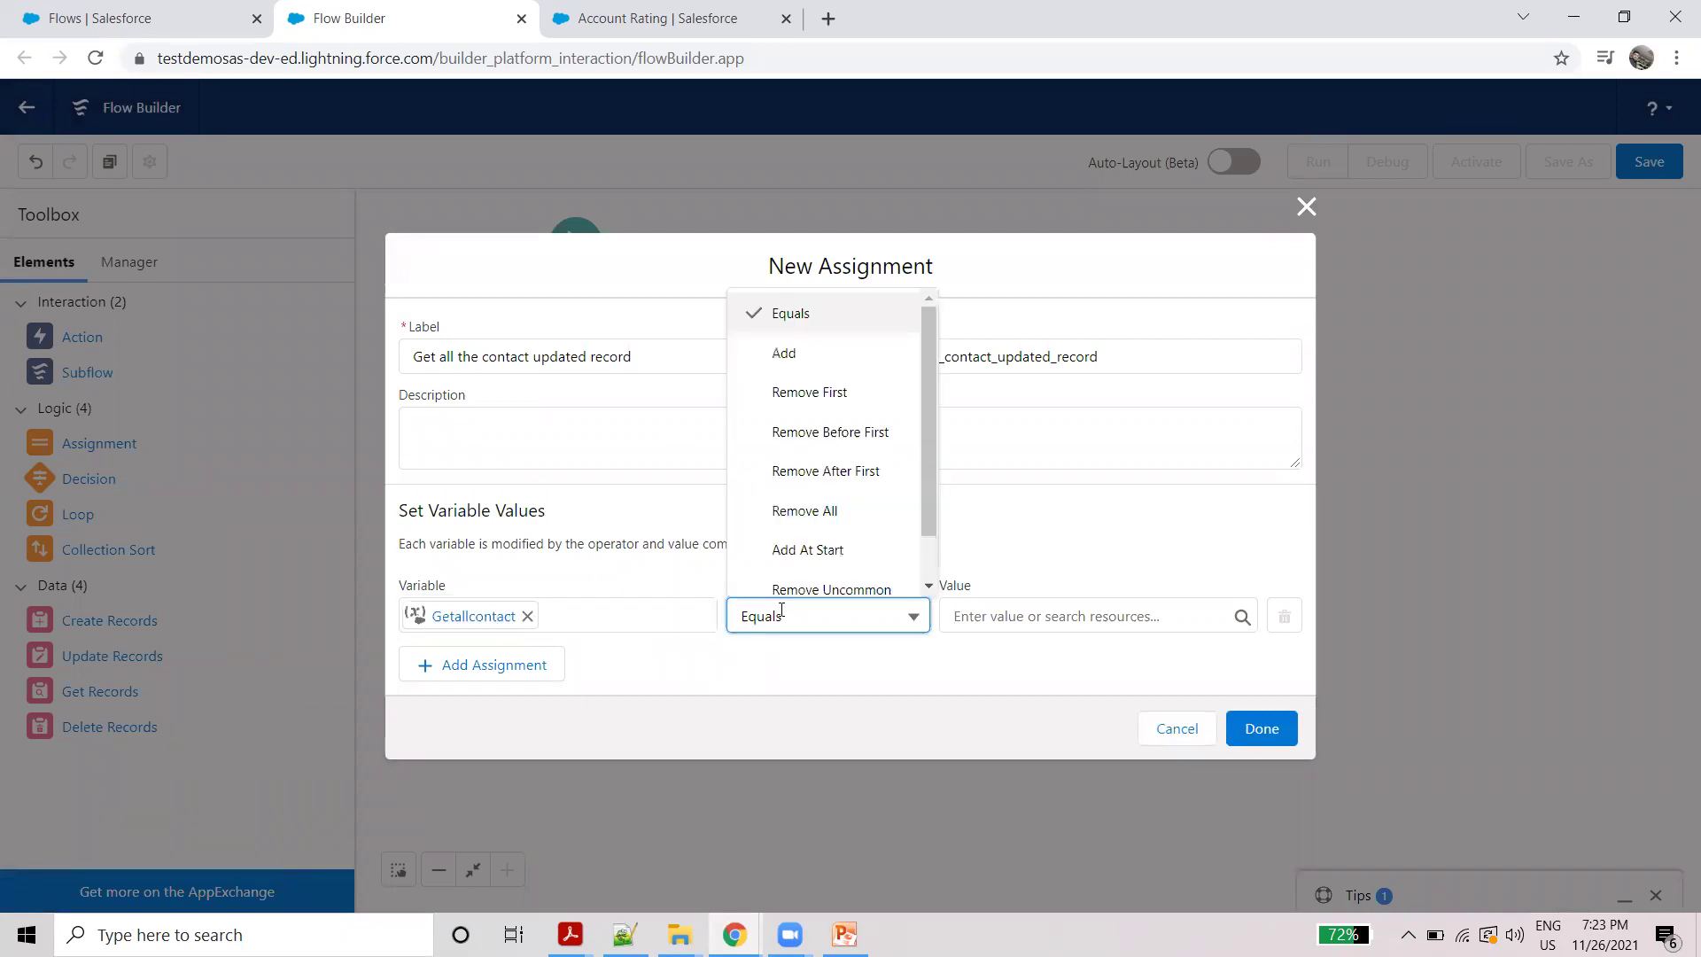
click(784, 355)
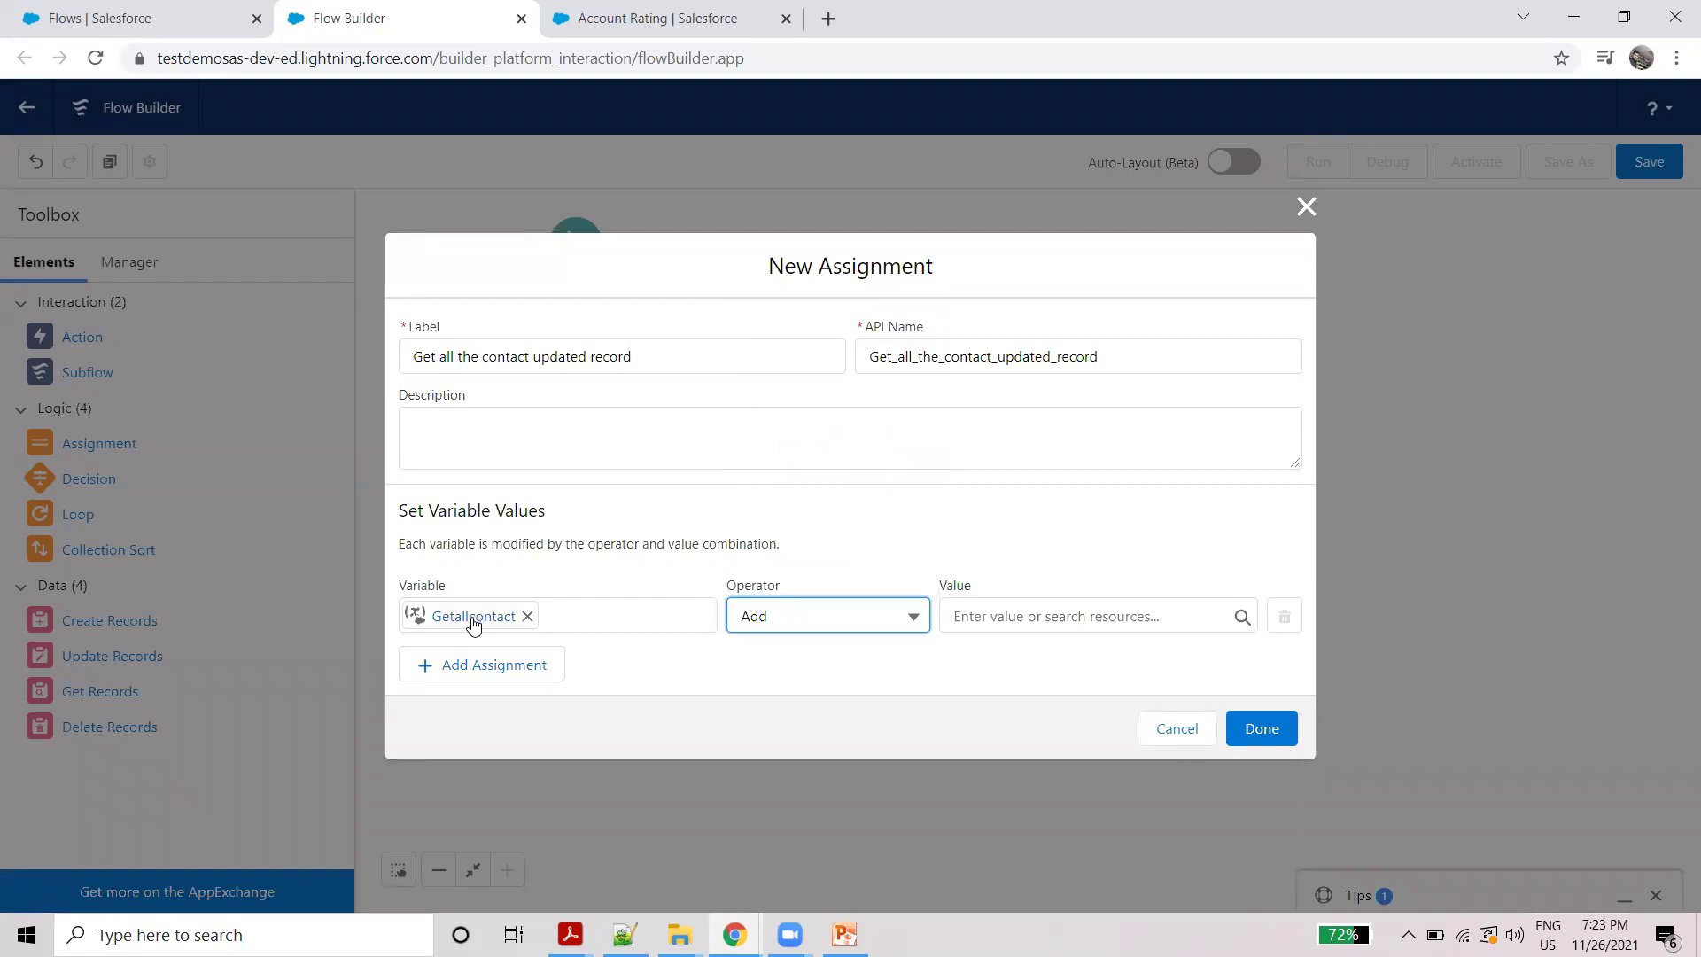
click(1002, 617)
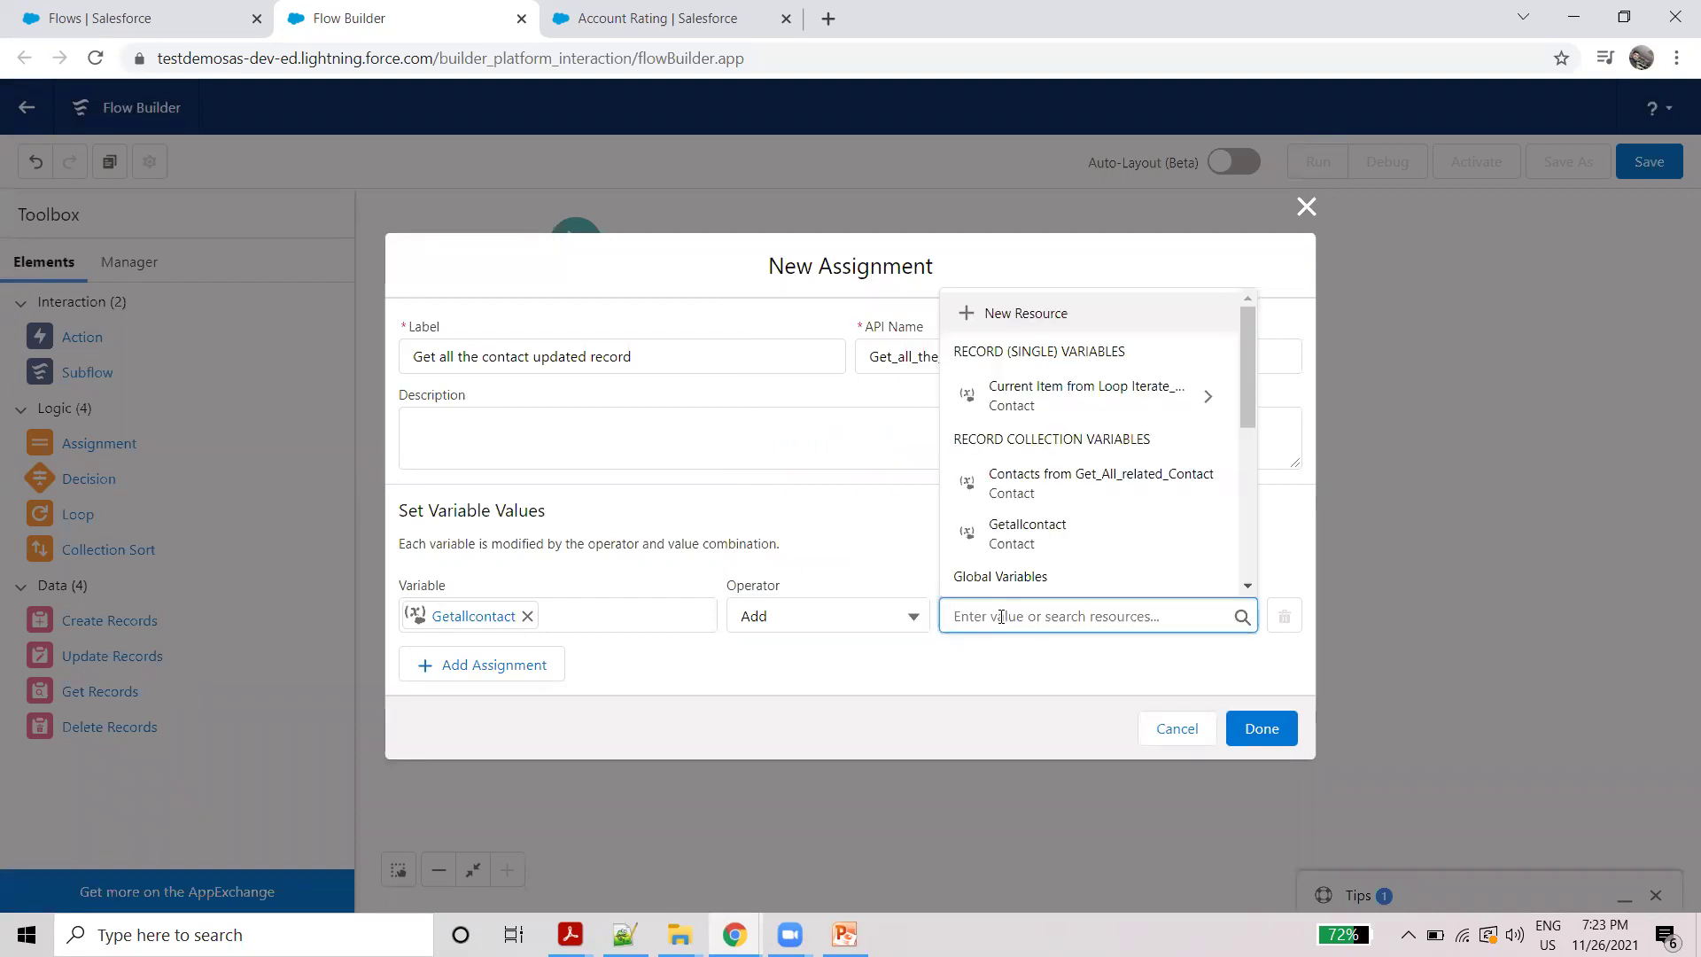
click(1059, 390)
key(BackSpace)
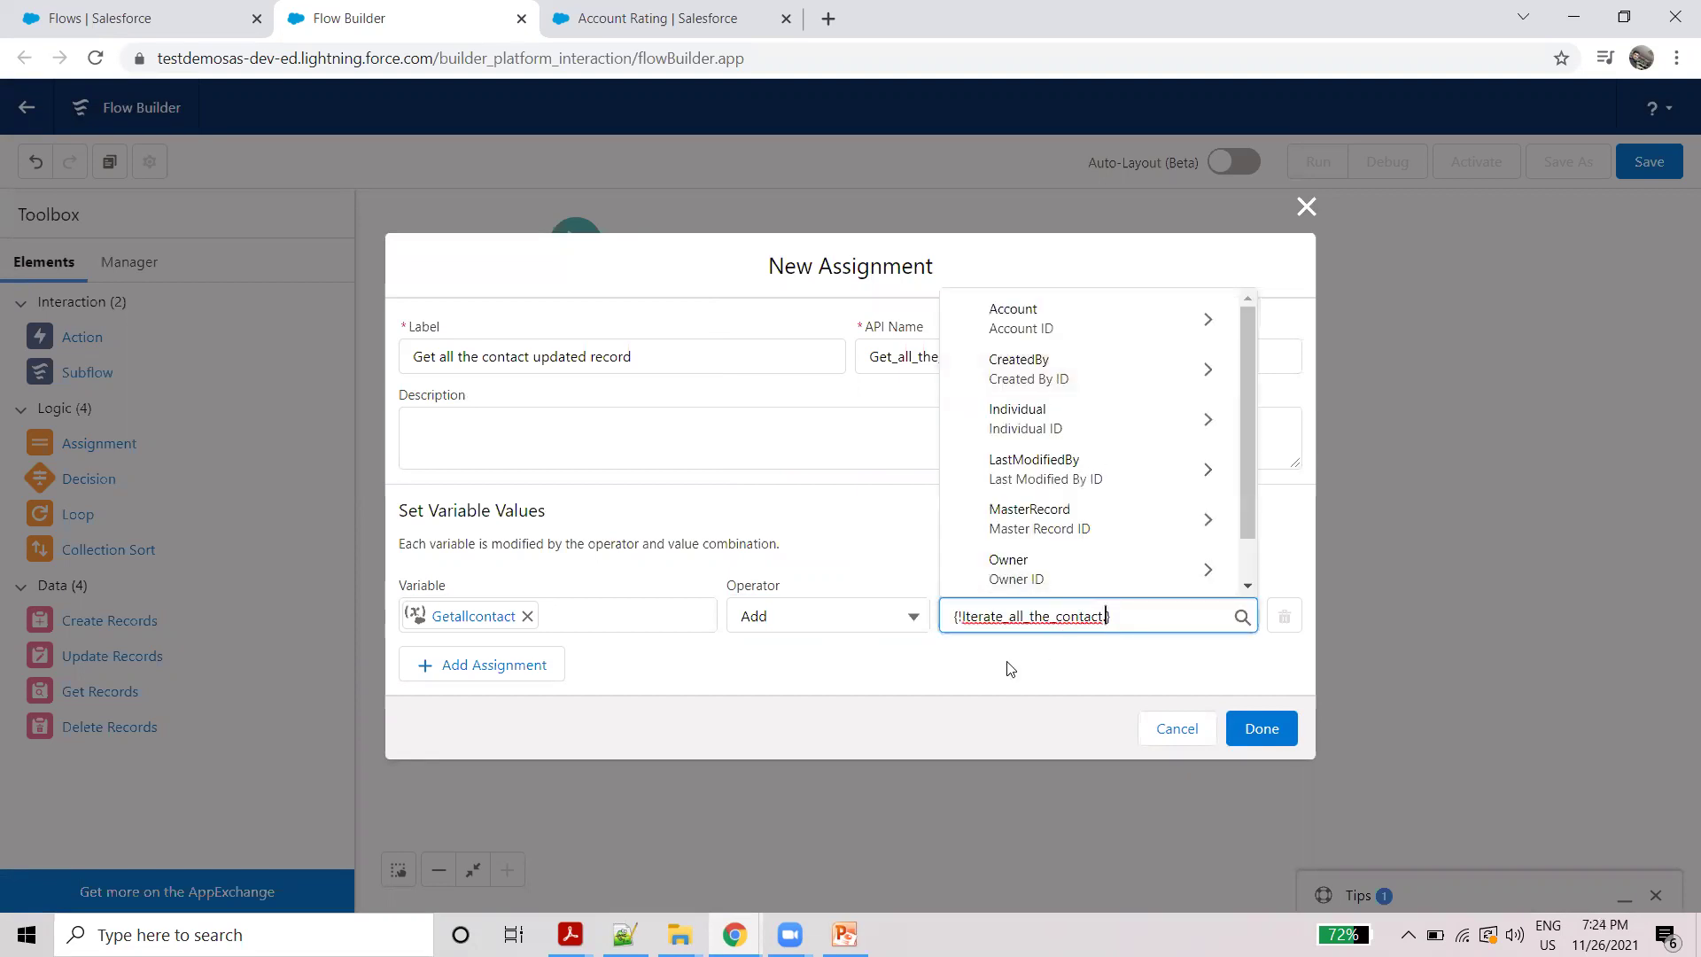
click(1011, 670)
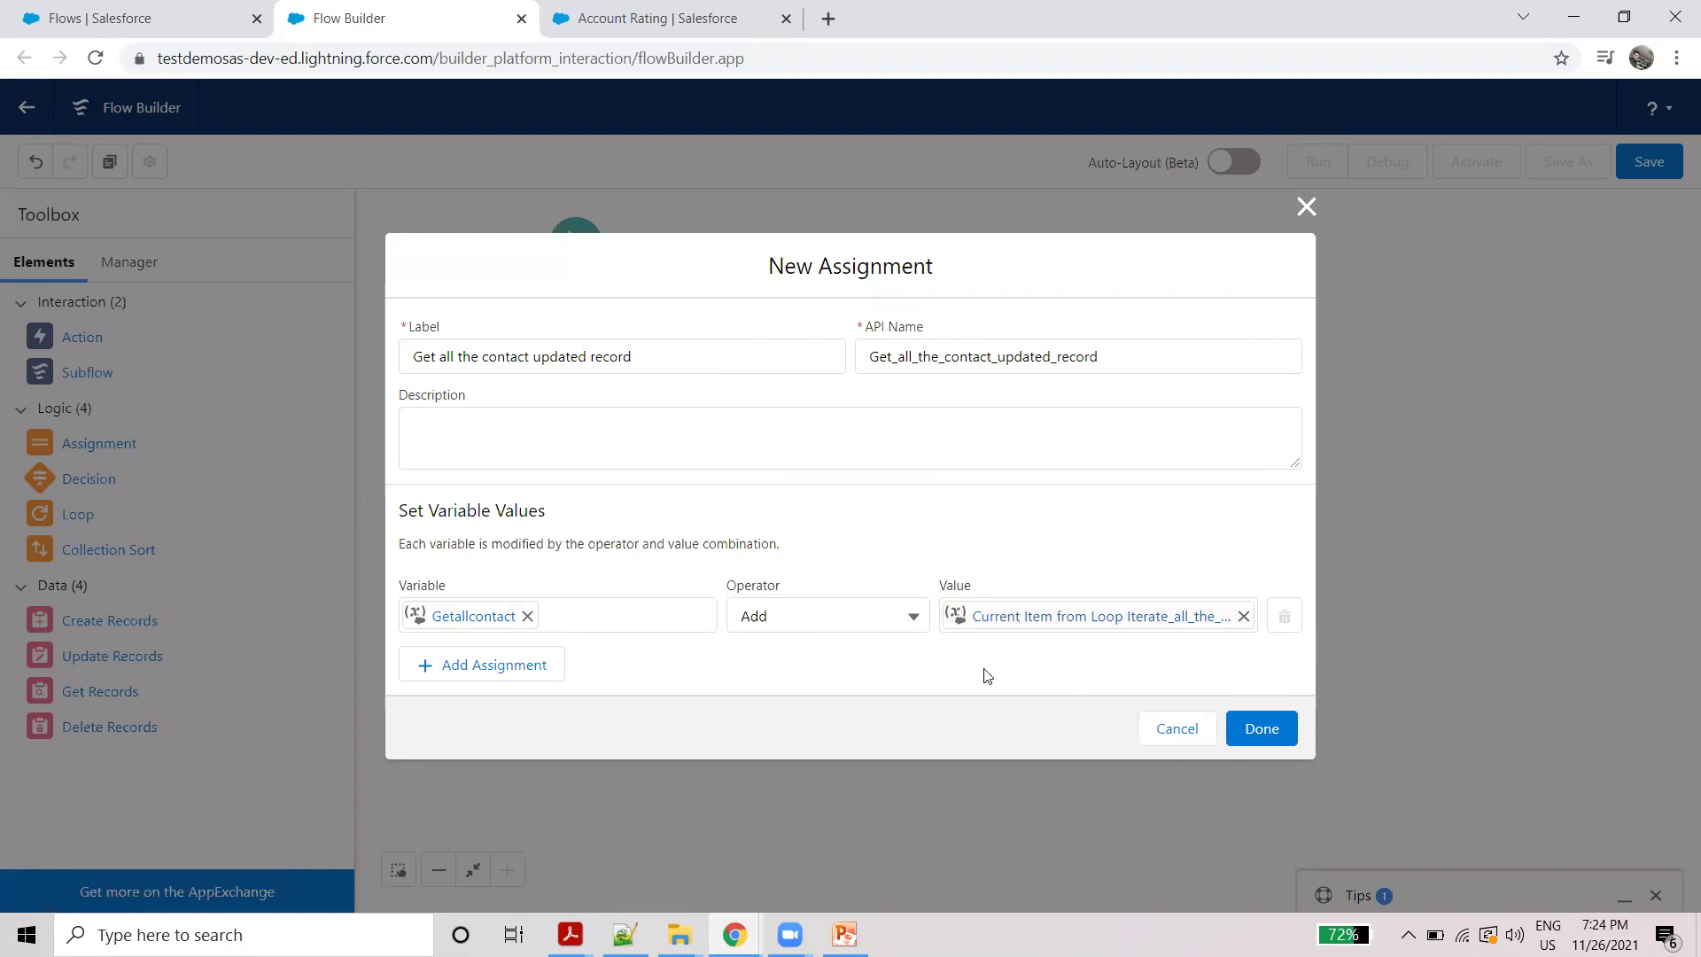
click(1261, 729)
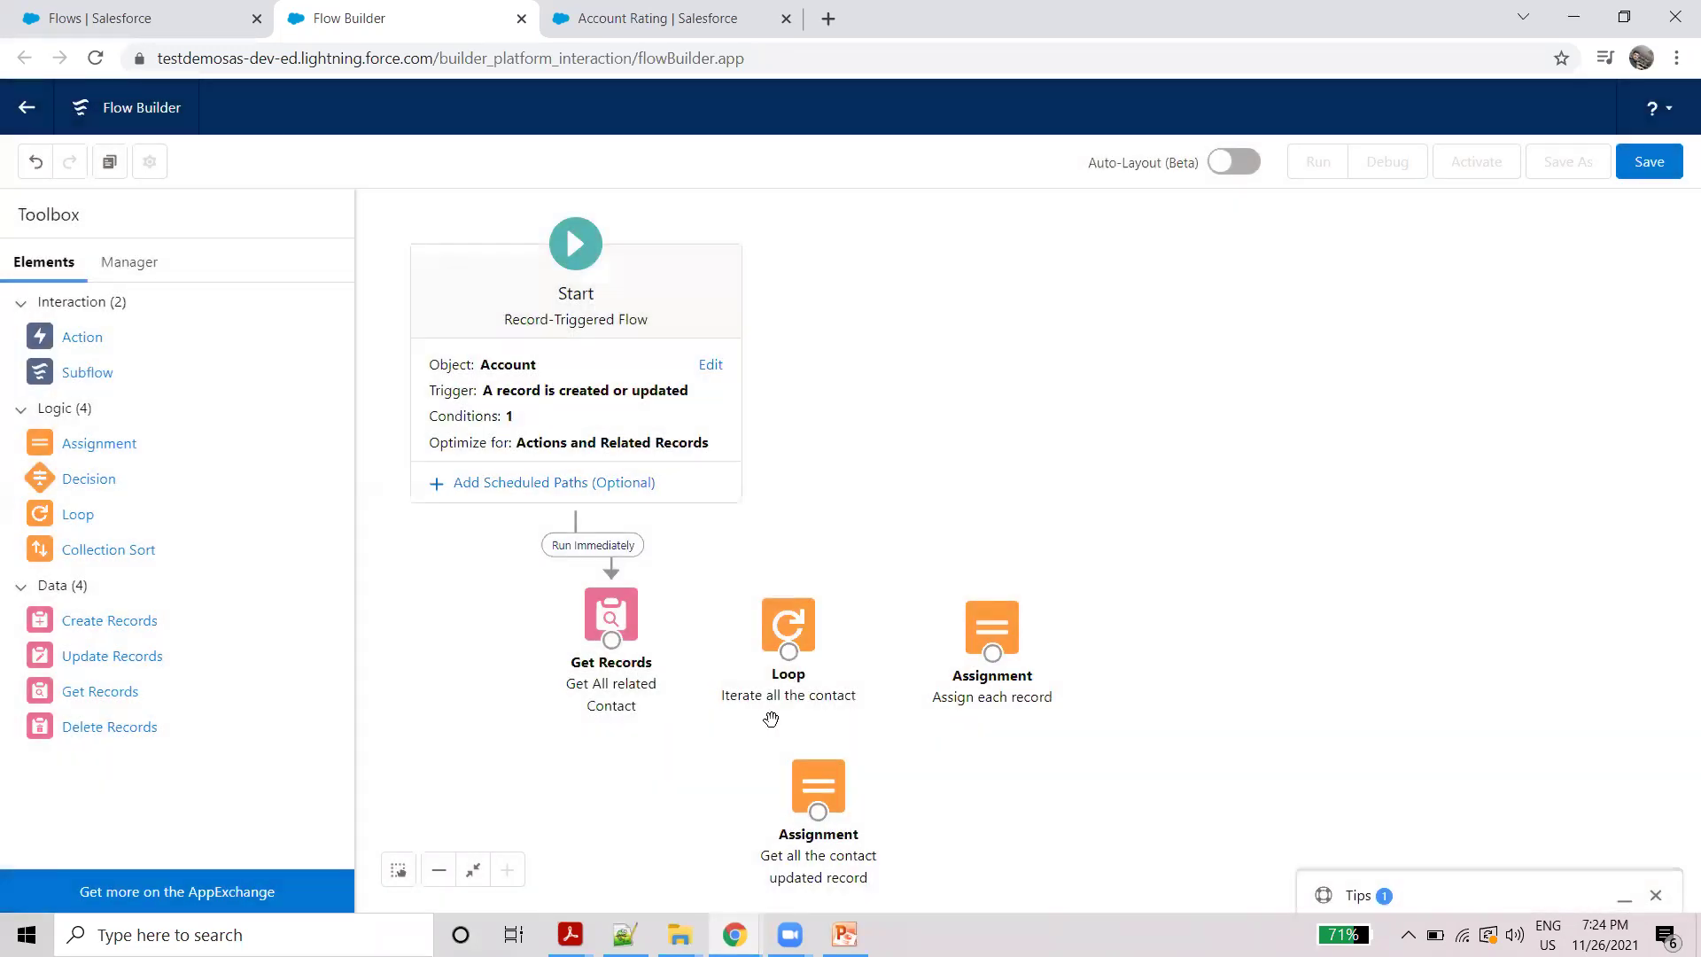
Step: Connect Get Records to the Loop, running the path for each item in the collection
drag(611, 640, 993, 631)
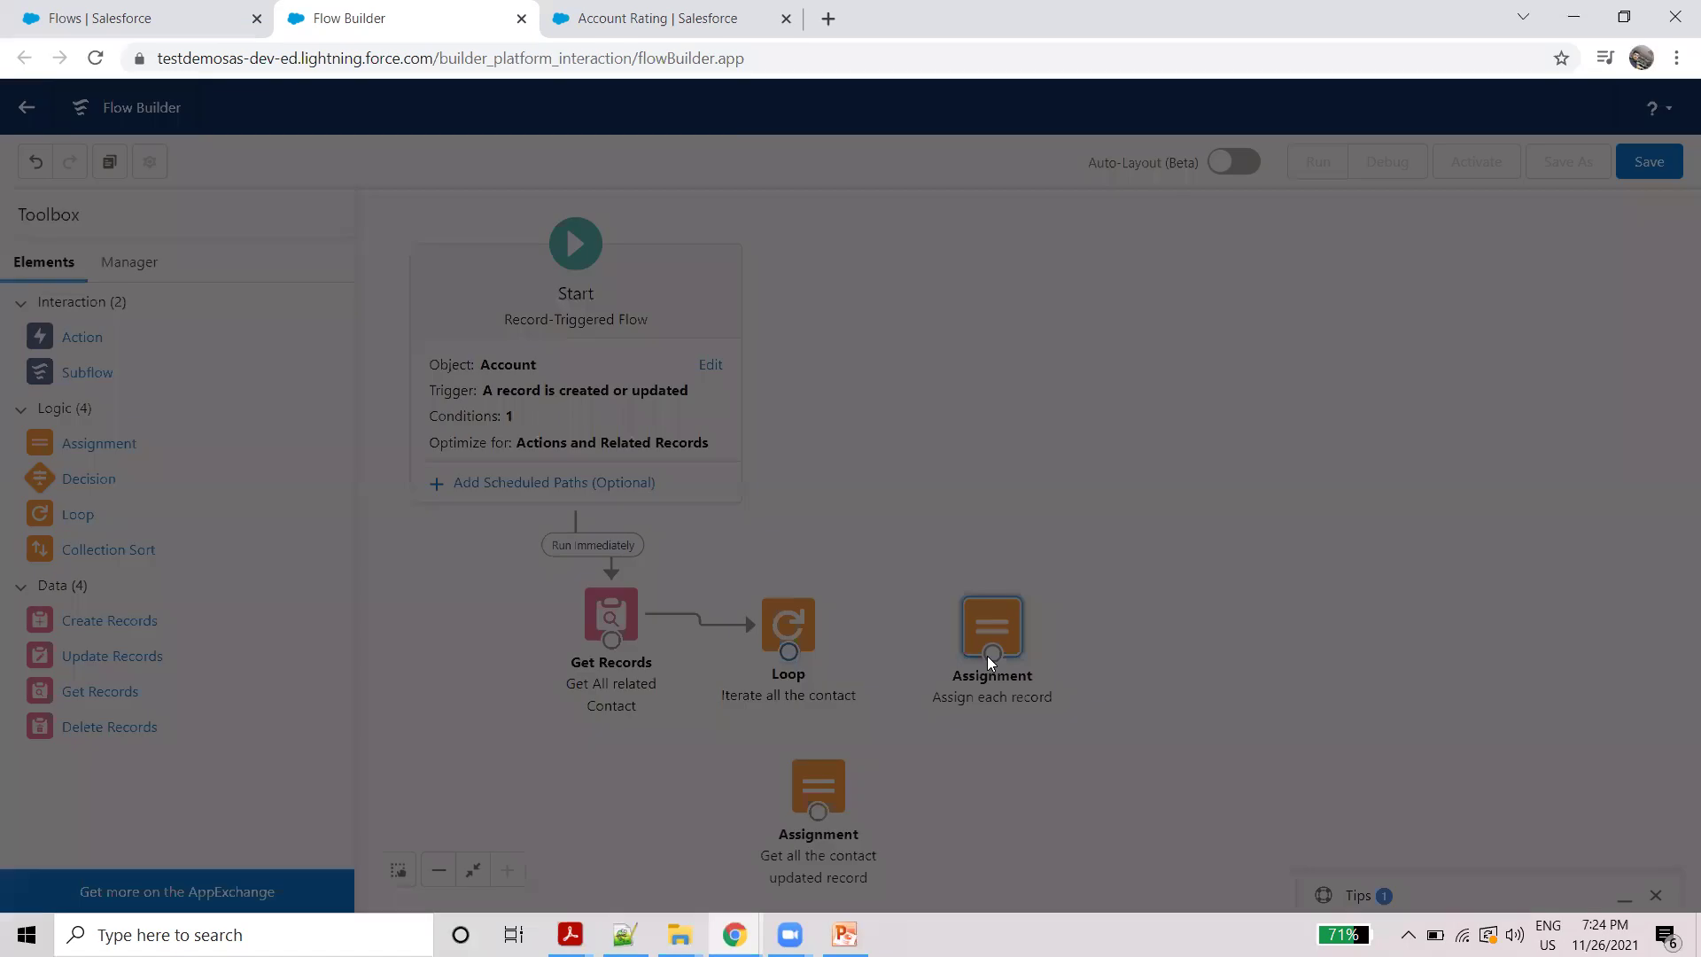
click(737, 529)
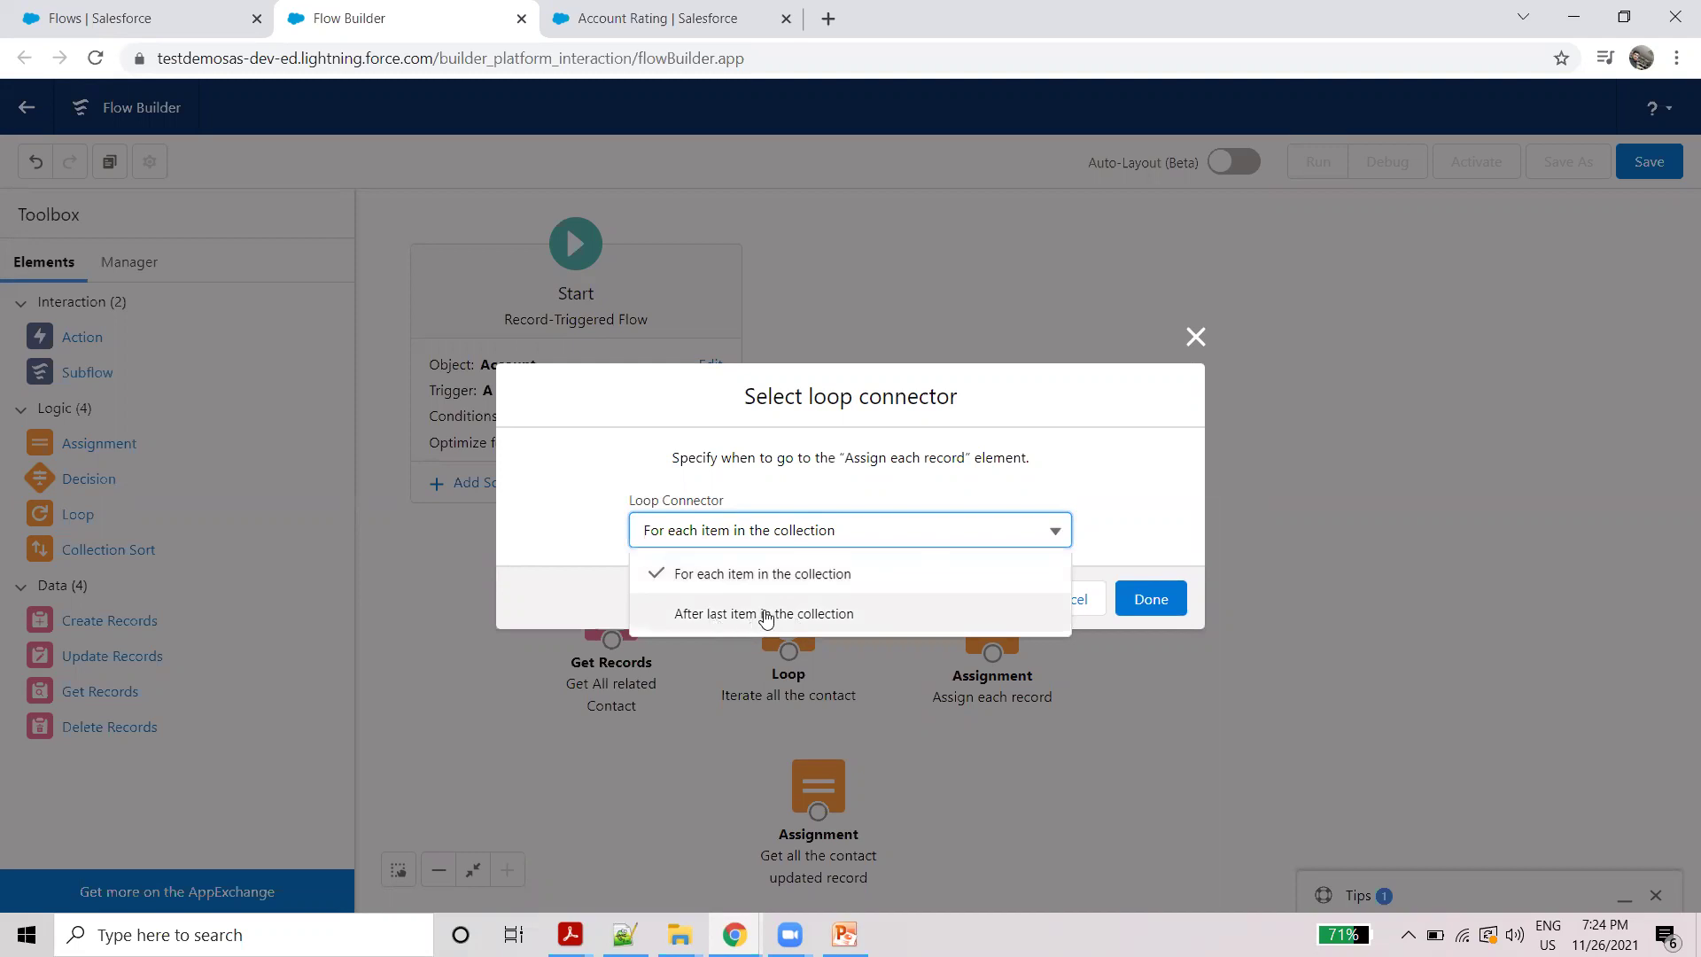
click(734, 578)
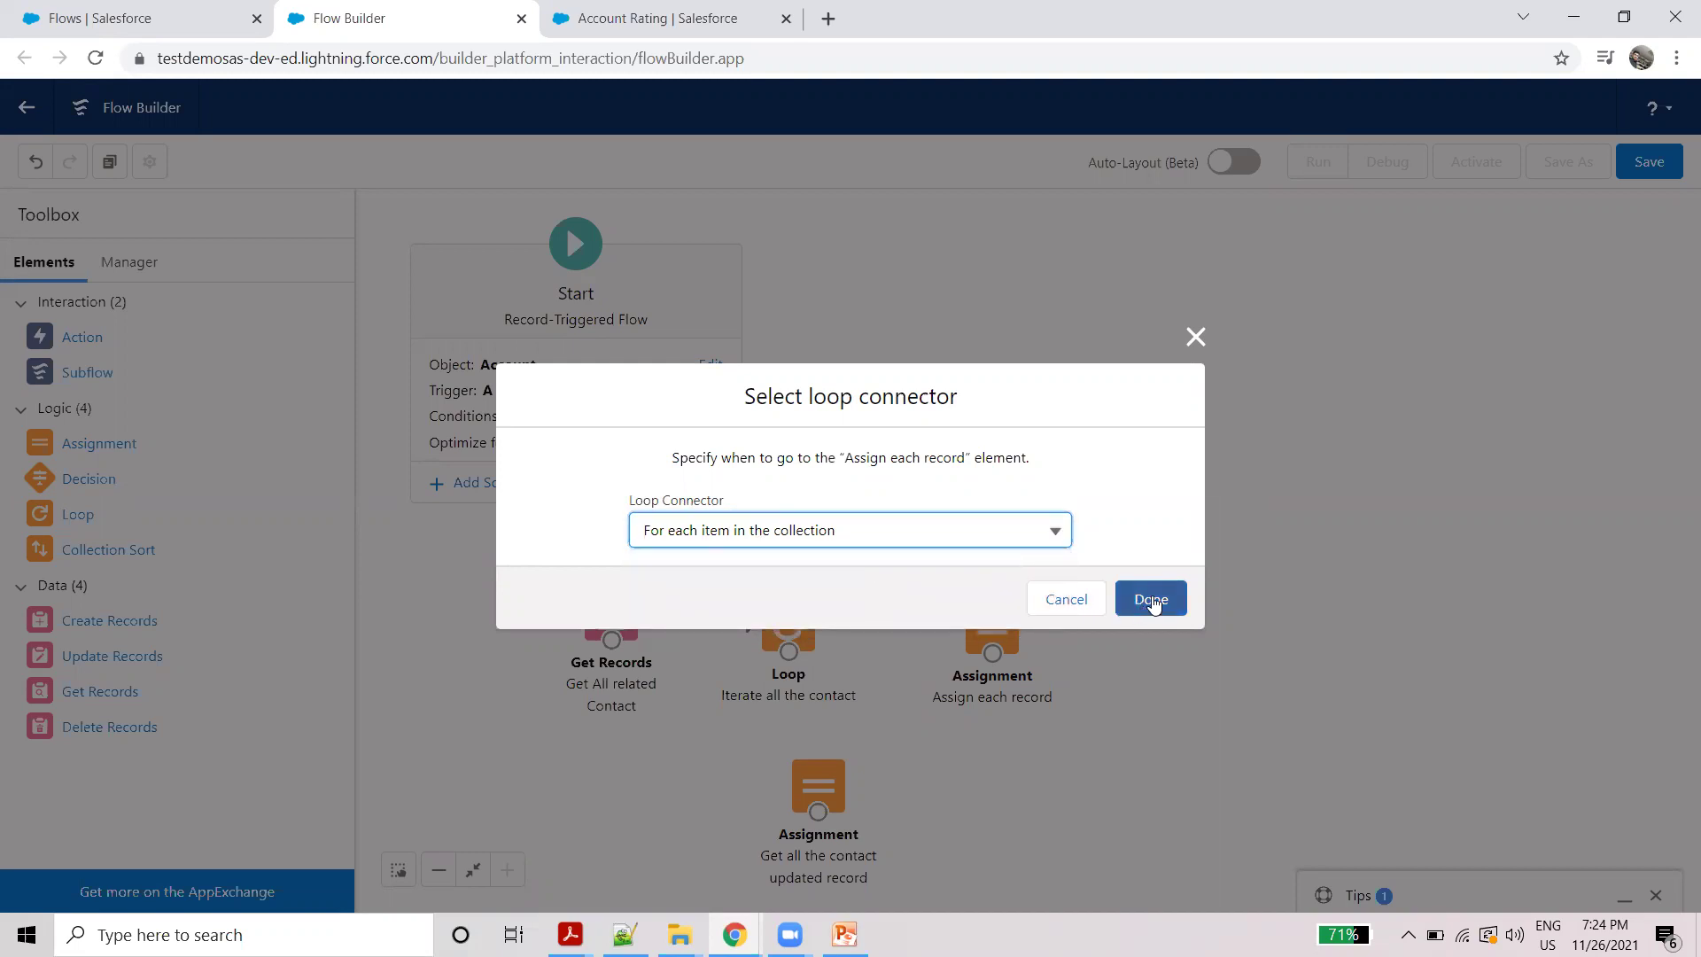
click(1140, 601)
Step: Chain Assign each record to the second assignment and back to the Loop, and tidy the layout
drag(992, 653, 816, 802)
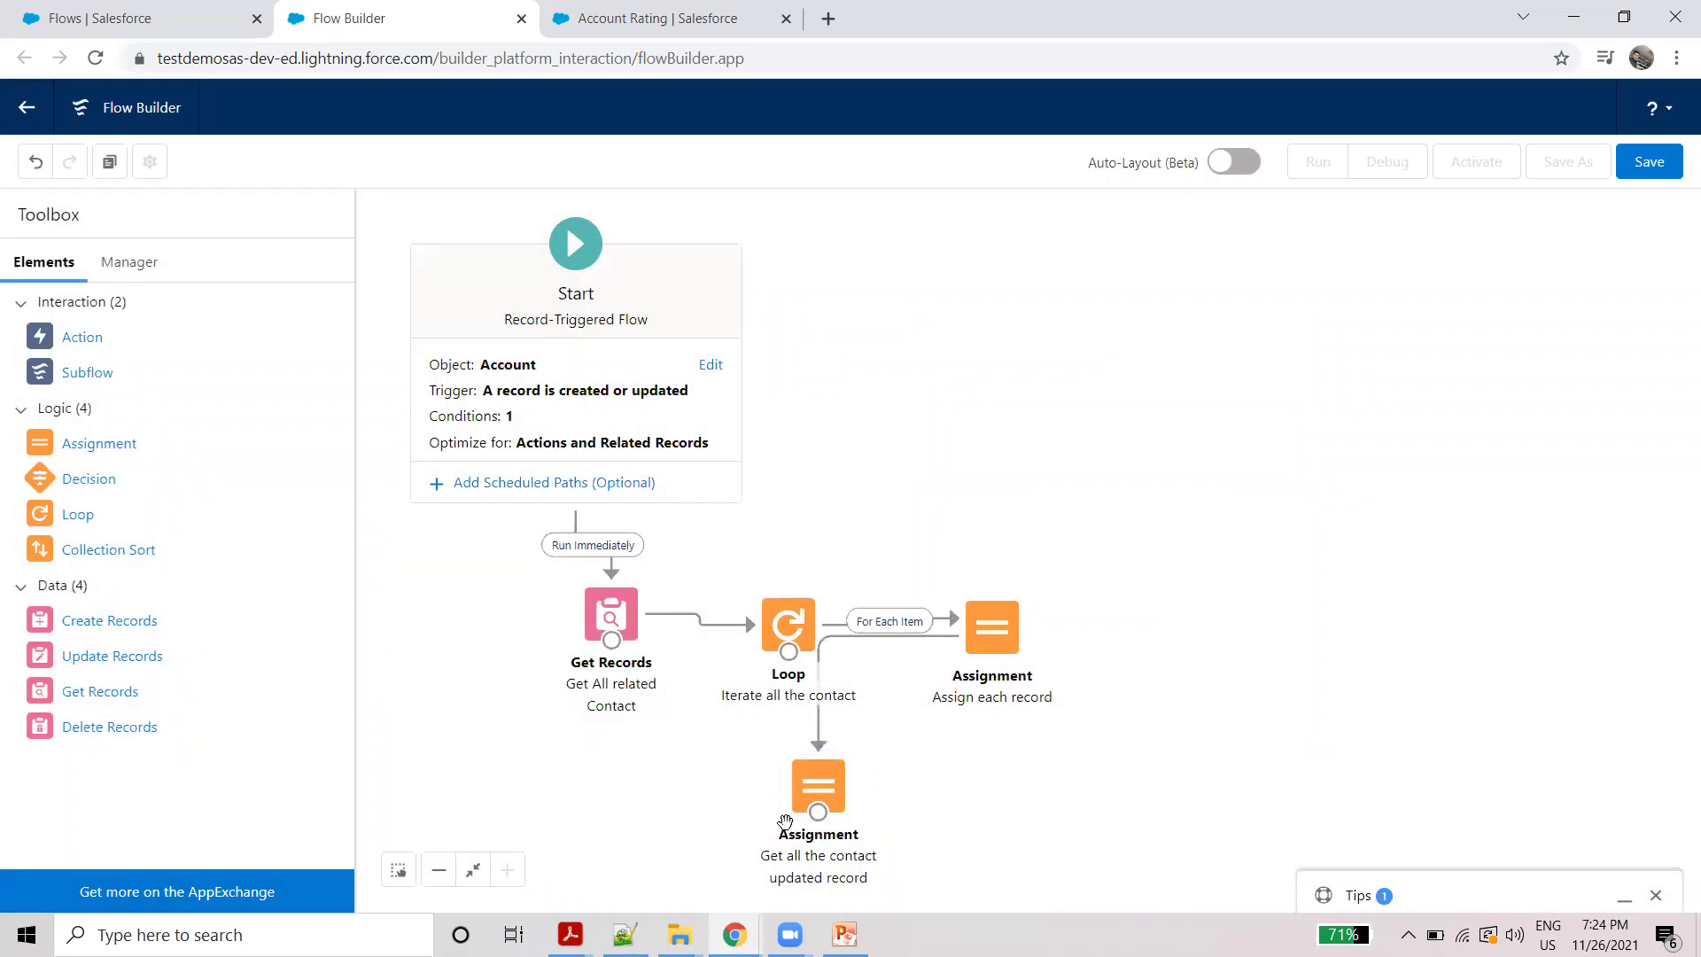
drag(816, 811, 785, 655)
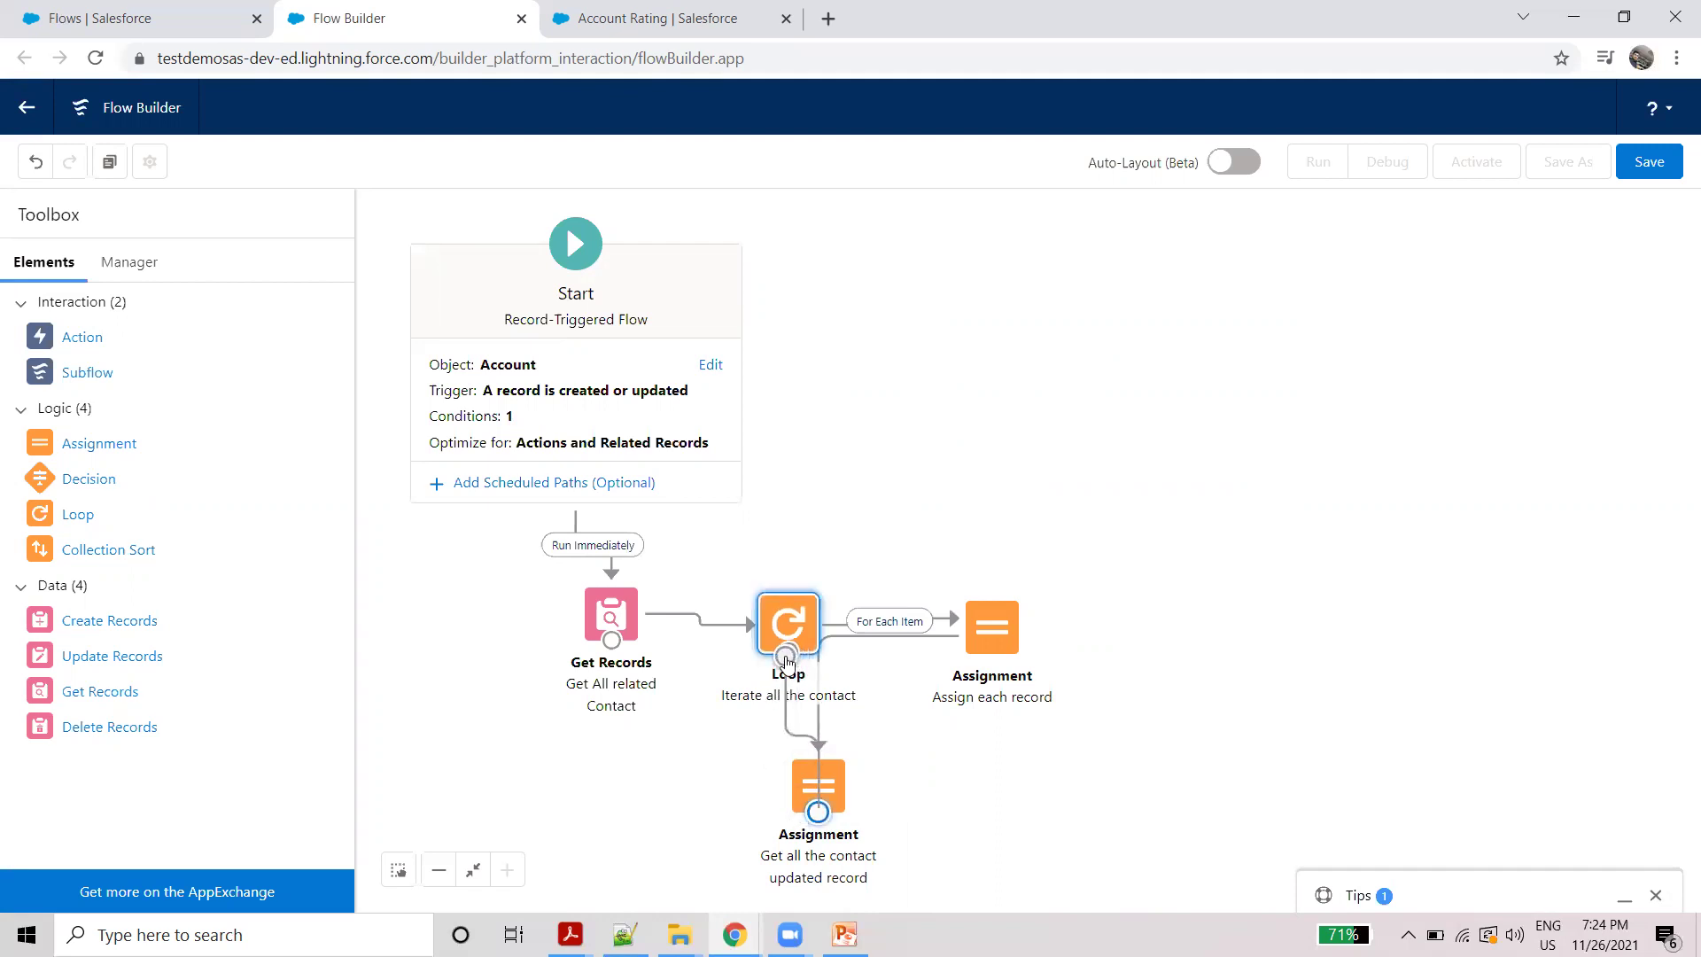
drag(999, 652, 1132, 664)
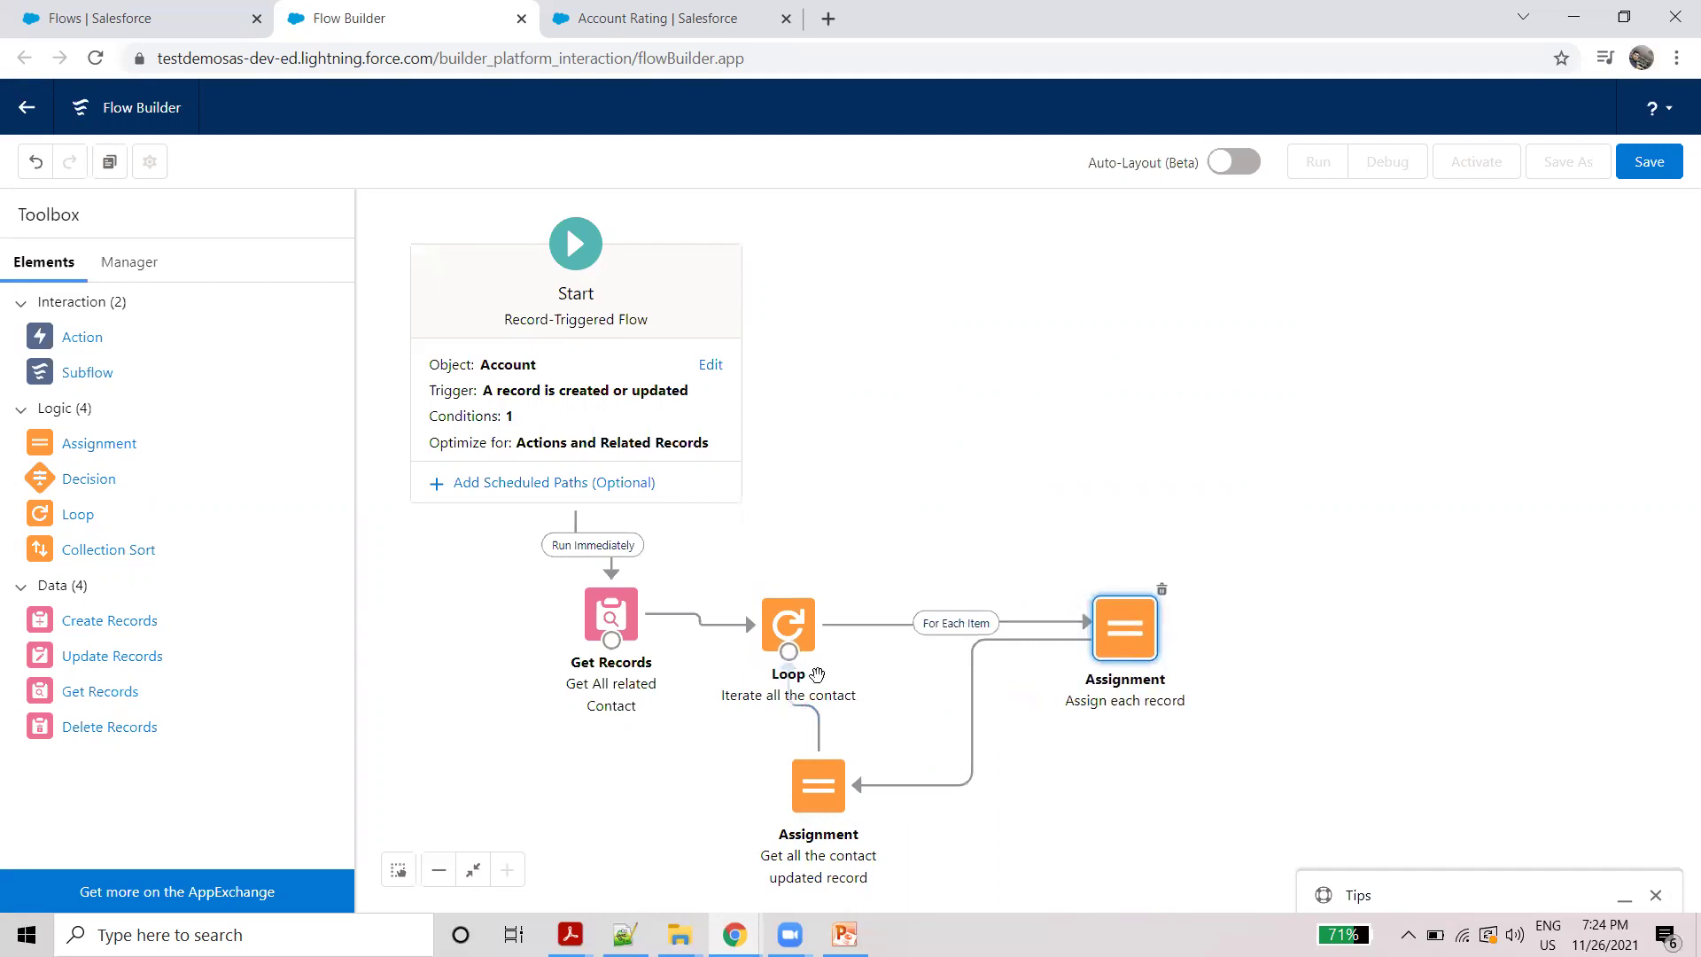
double_click(819, 803)
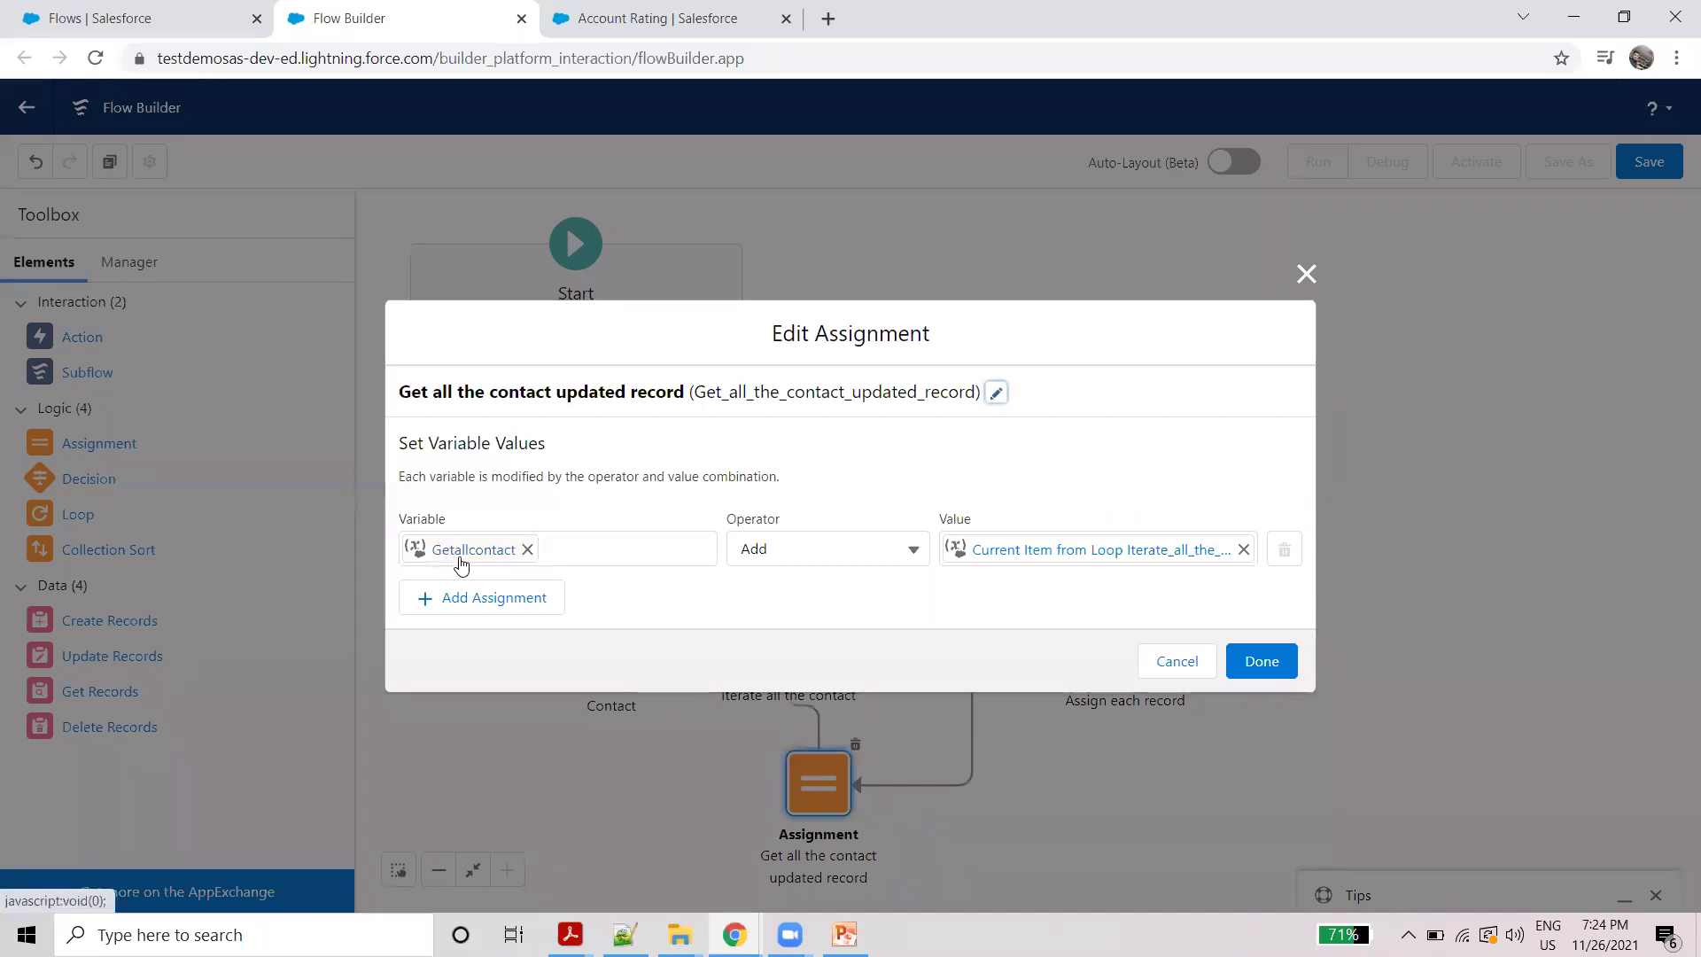
click(1306, 273)
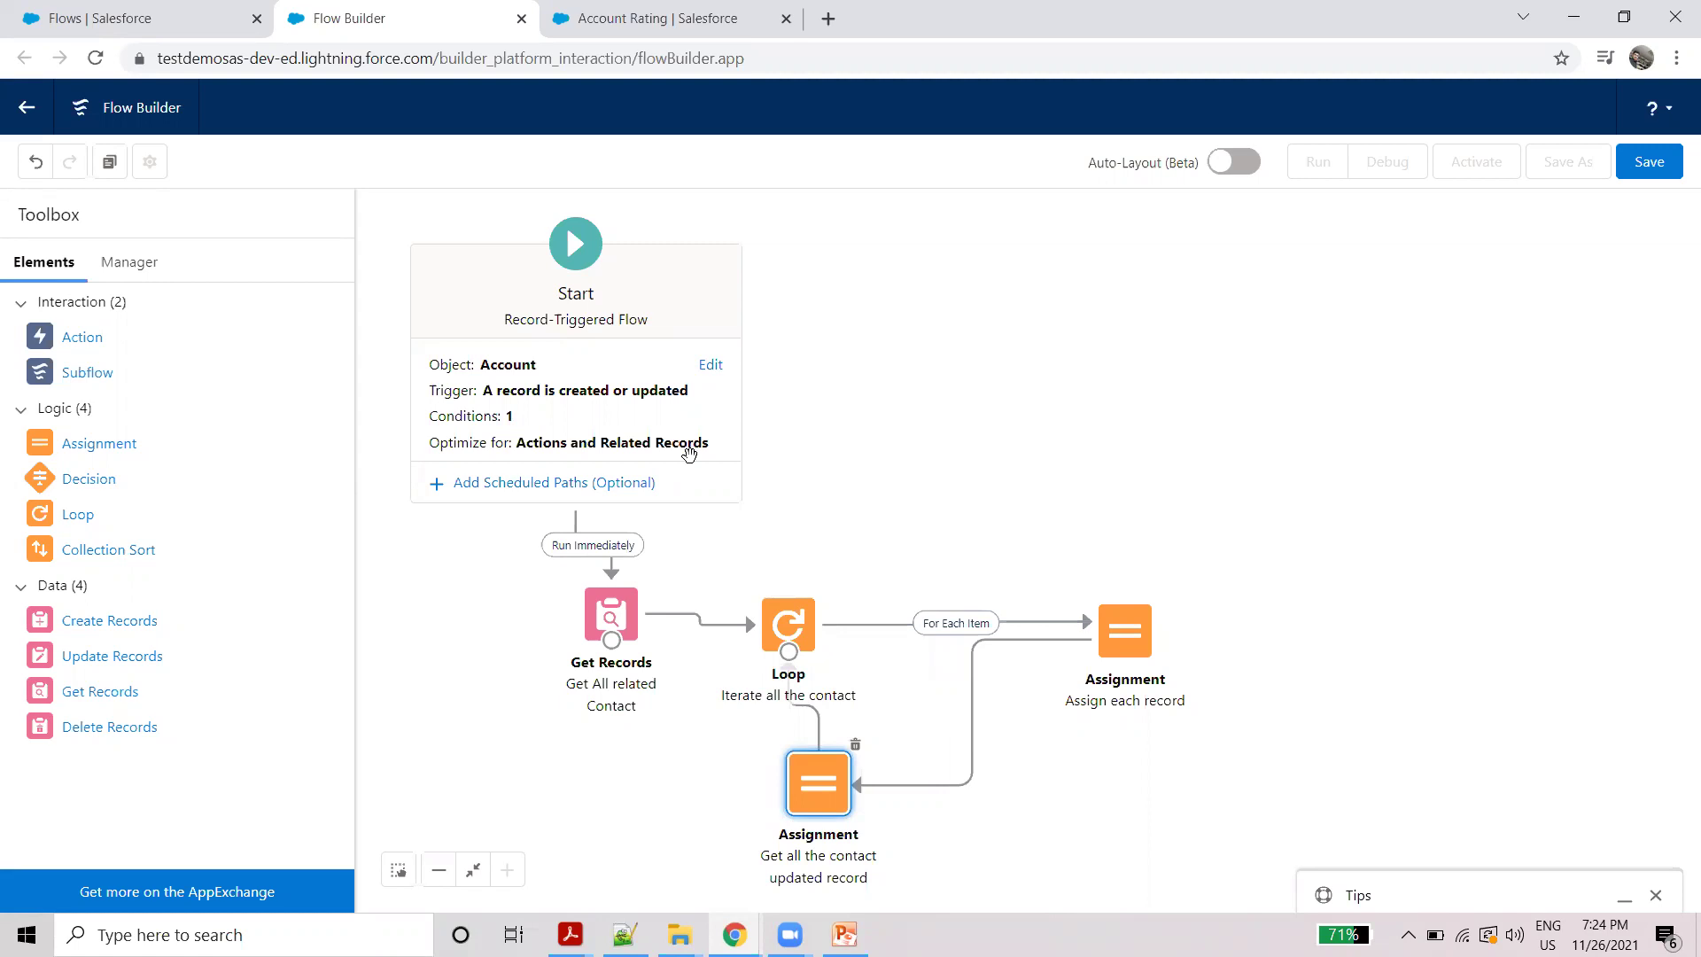
Step: Add an Update Records element 'Update contact record' using IDs and all field values from {!Getallcontact}
drag(86, 658, 858, 450)
click(574, 296)
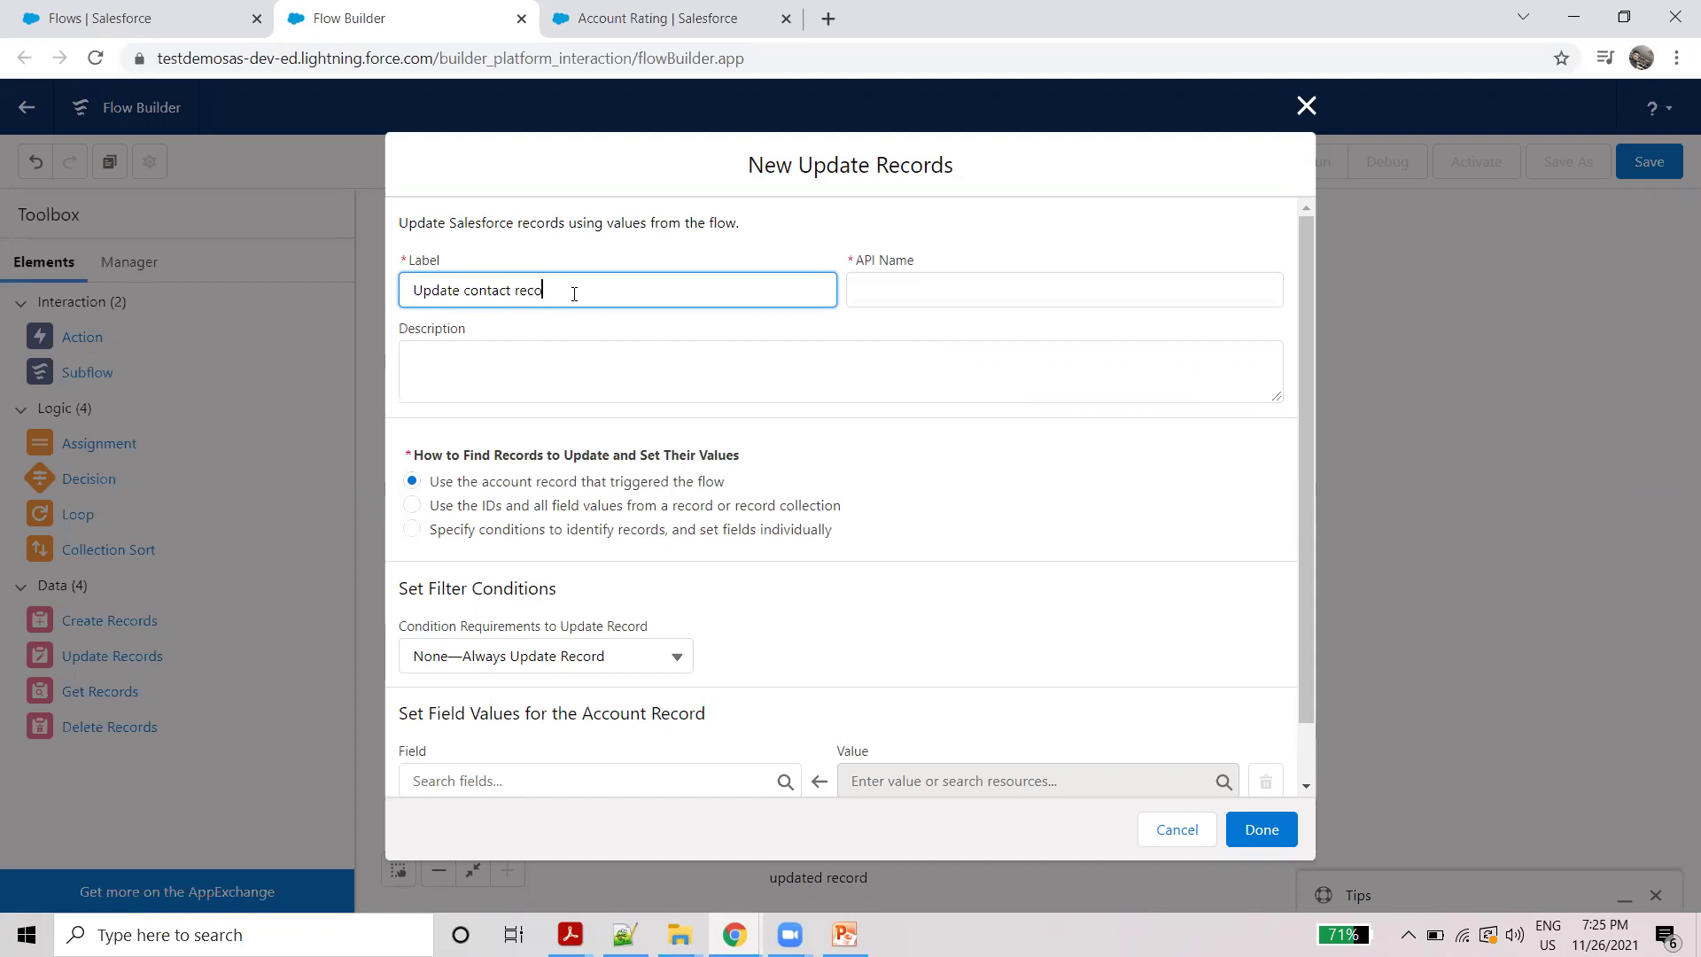
click(1142, 497)
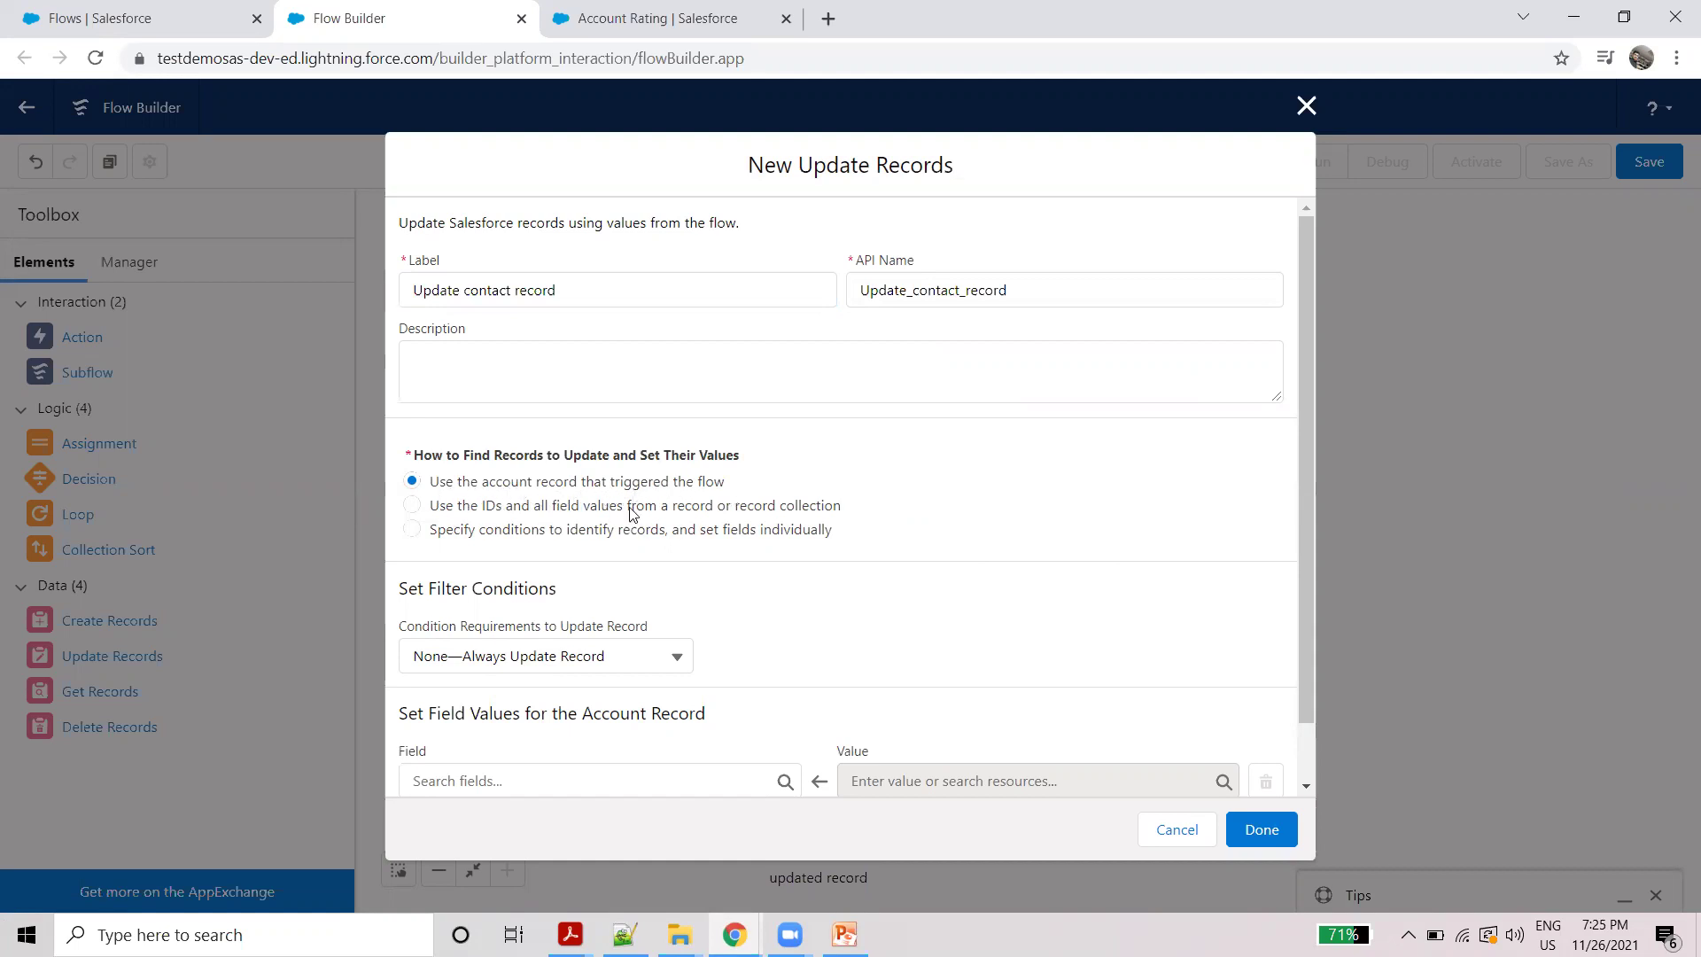
click(426, 511)
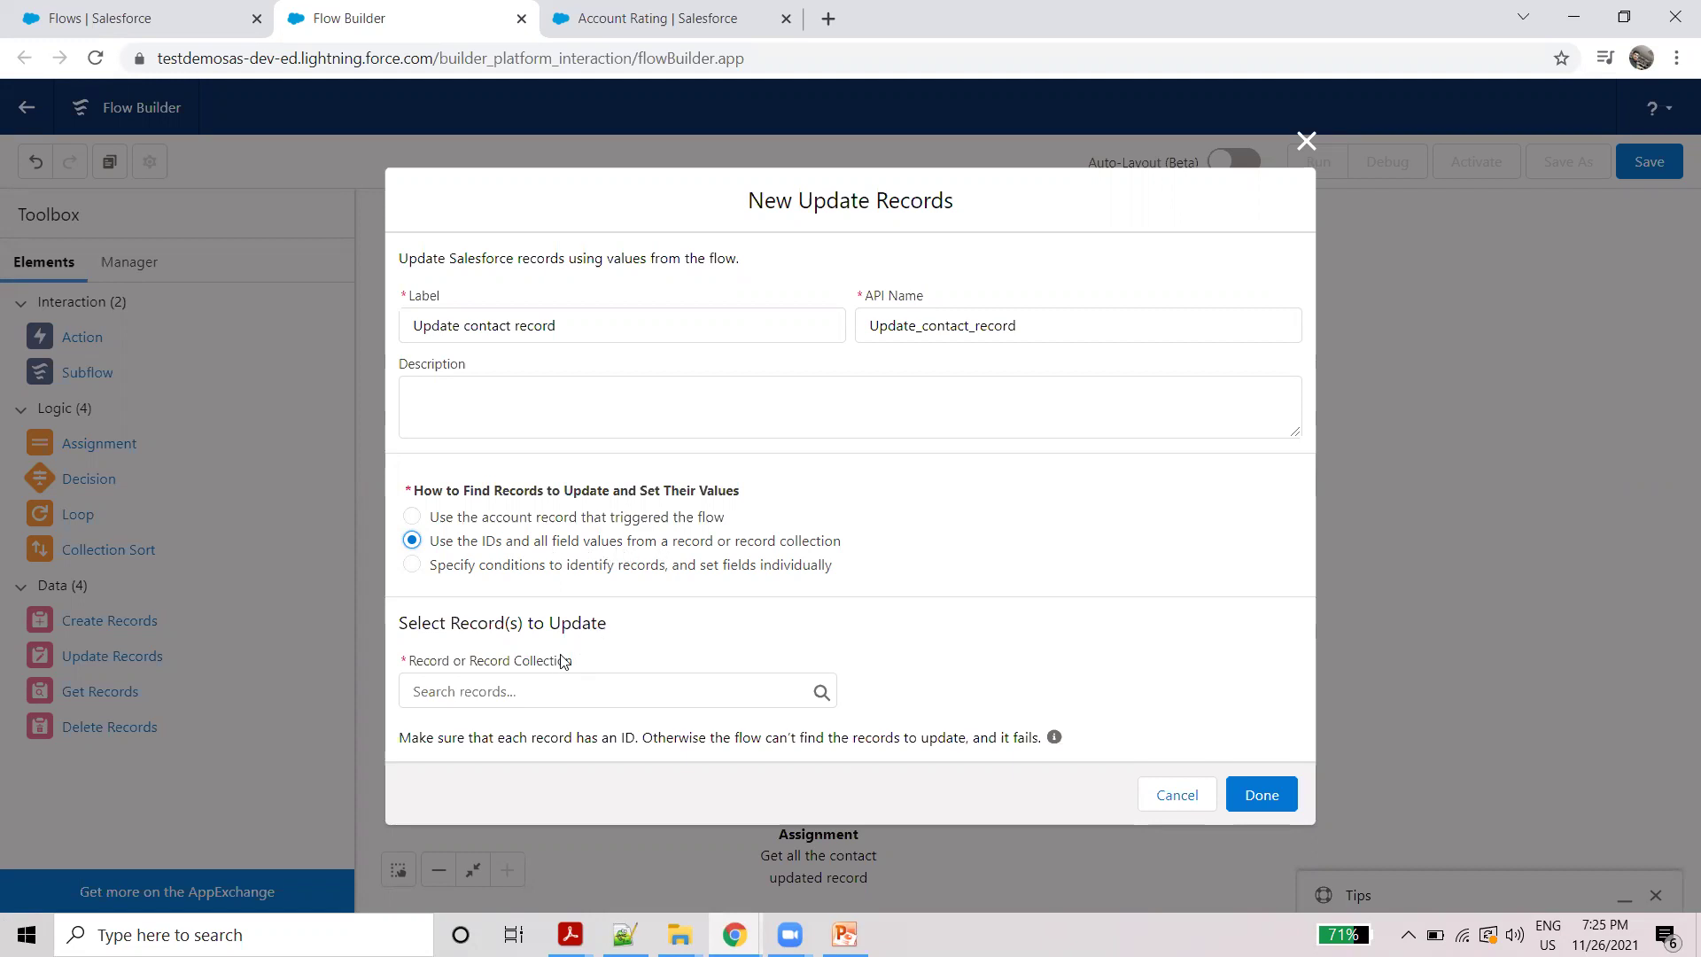
click(526, 691)
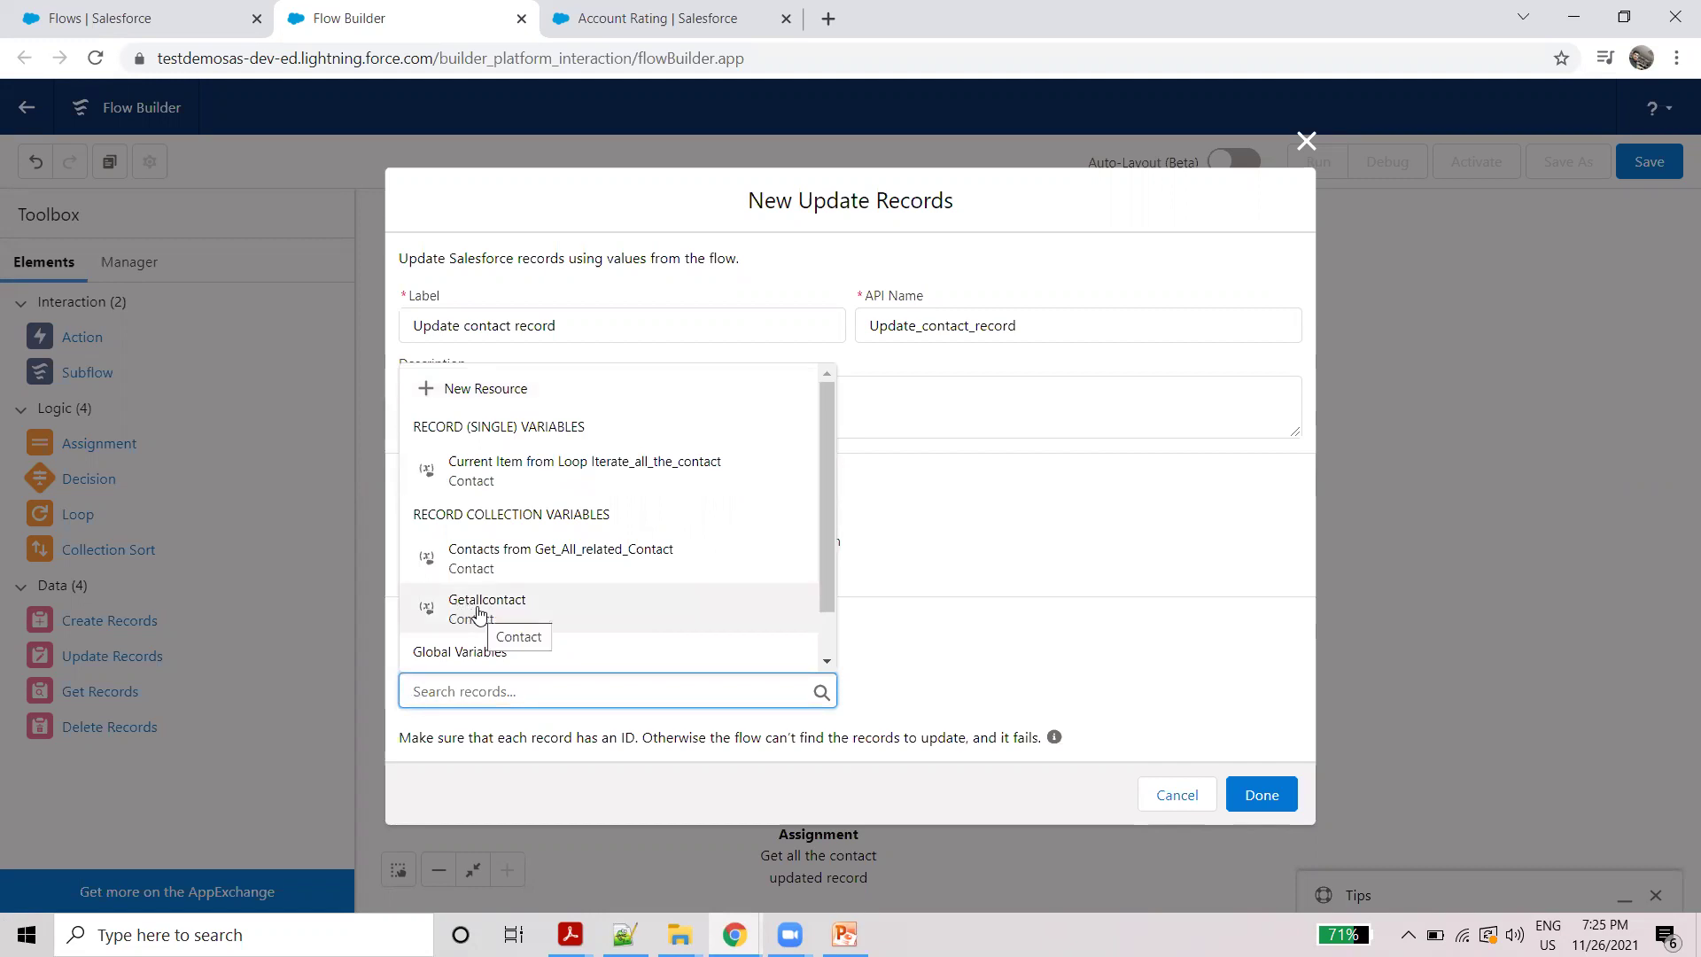
click(479, 609)
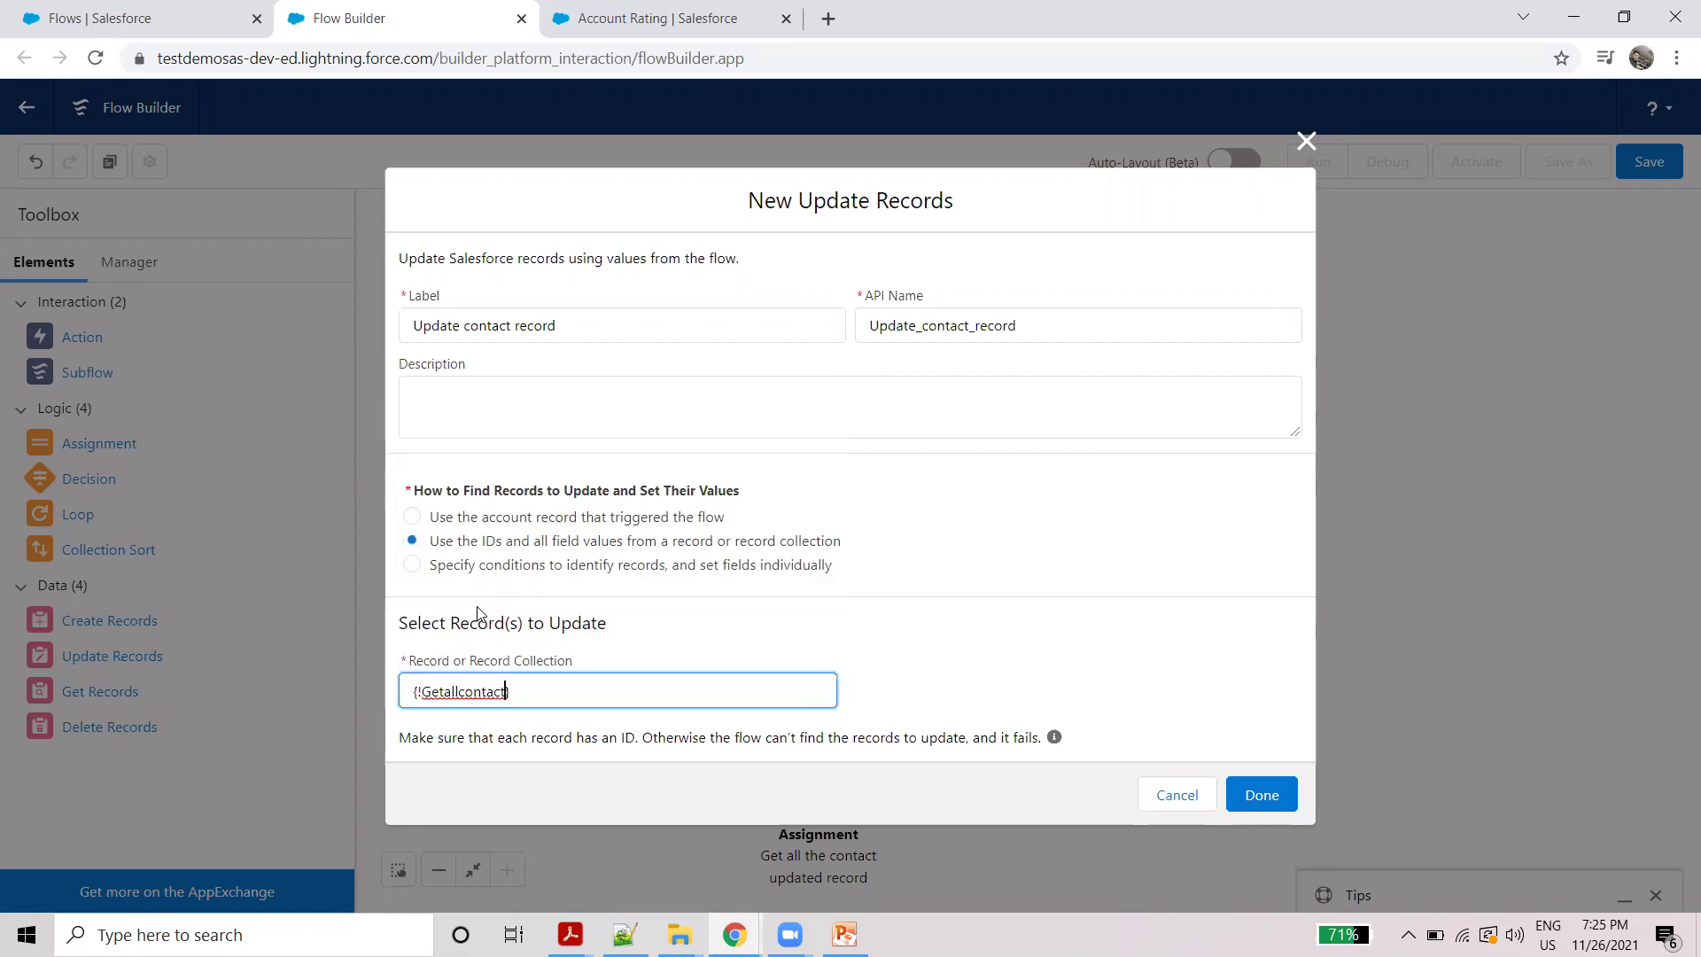
click(1285, 799)
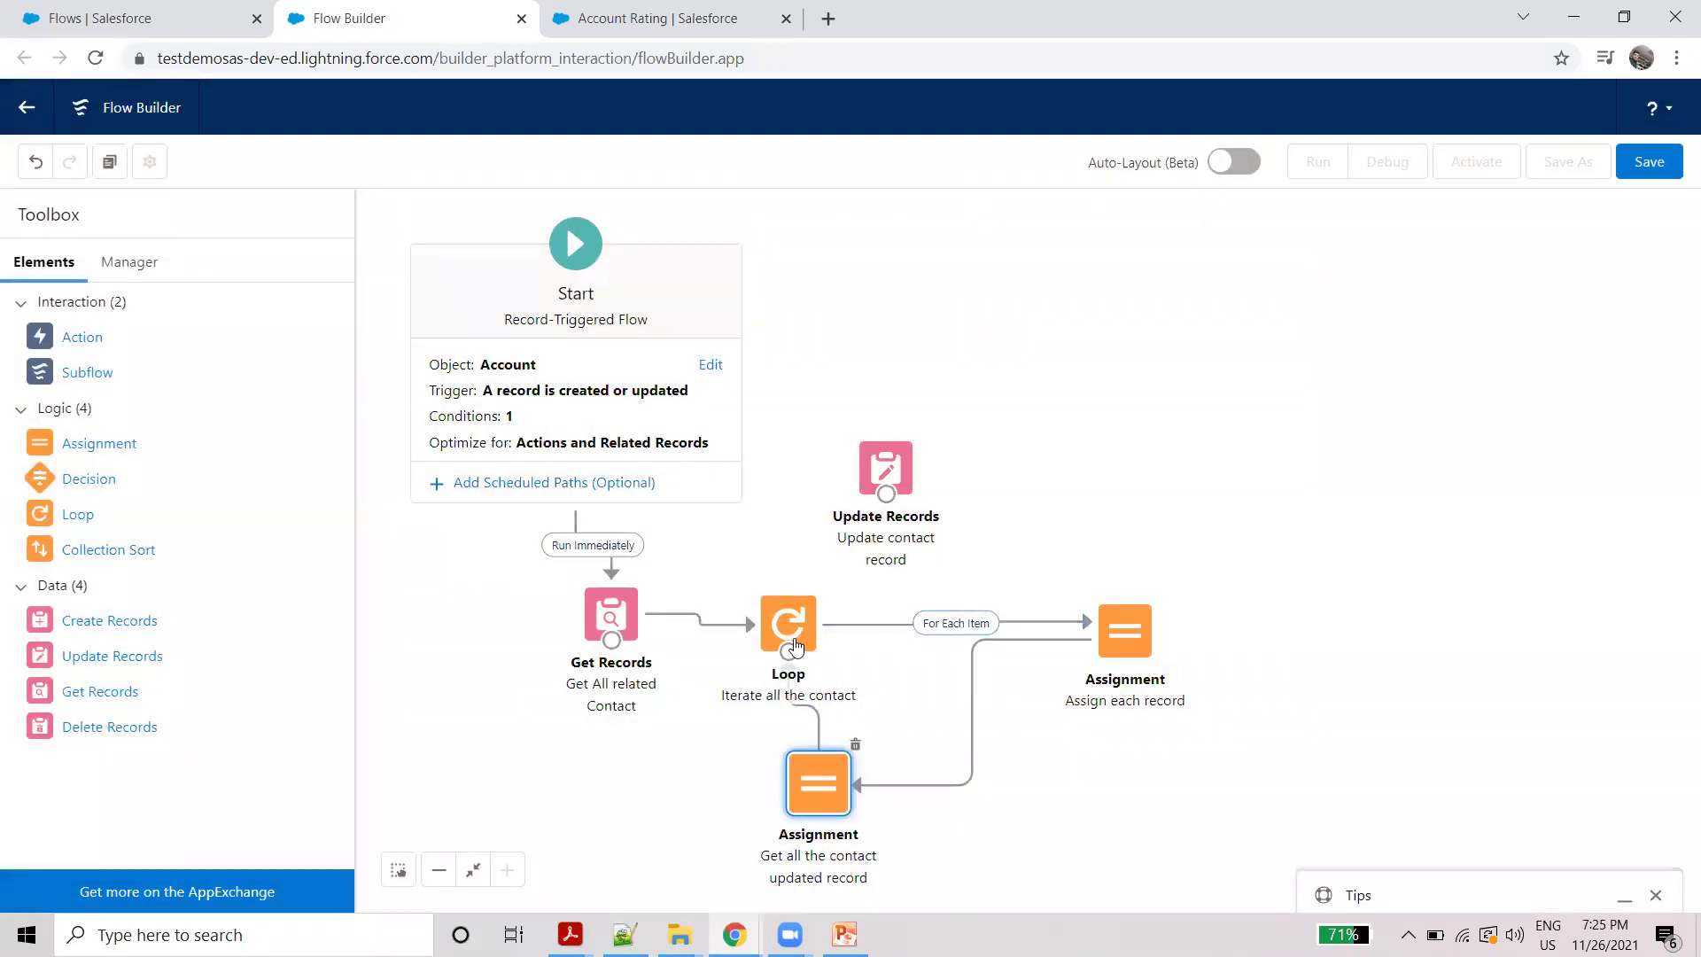
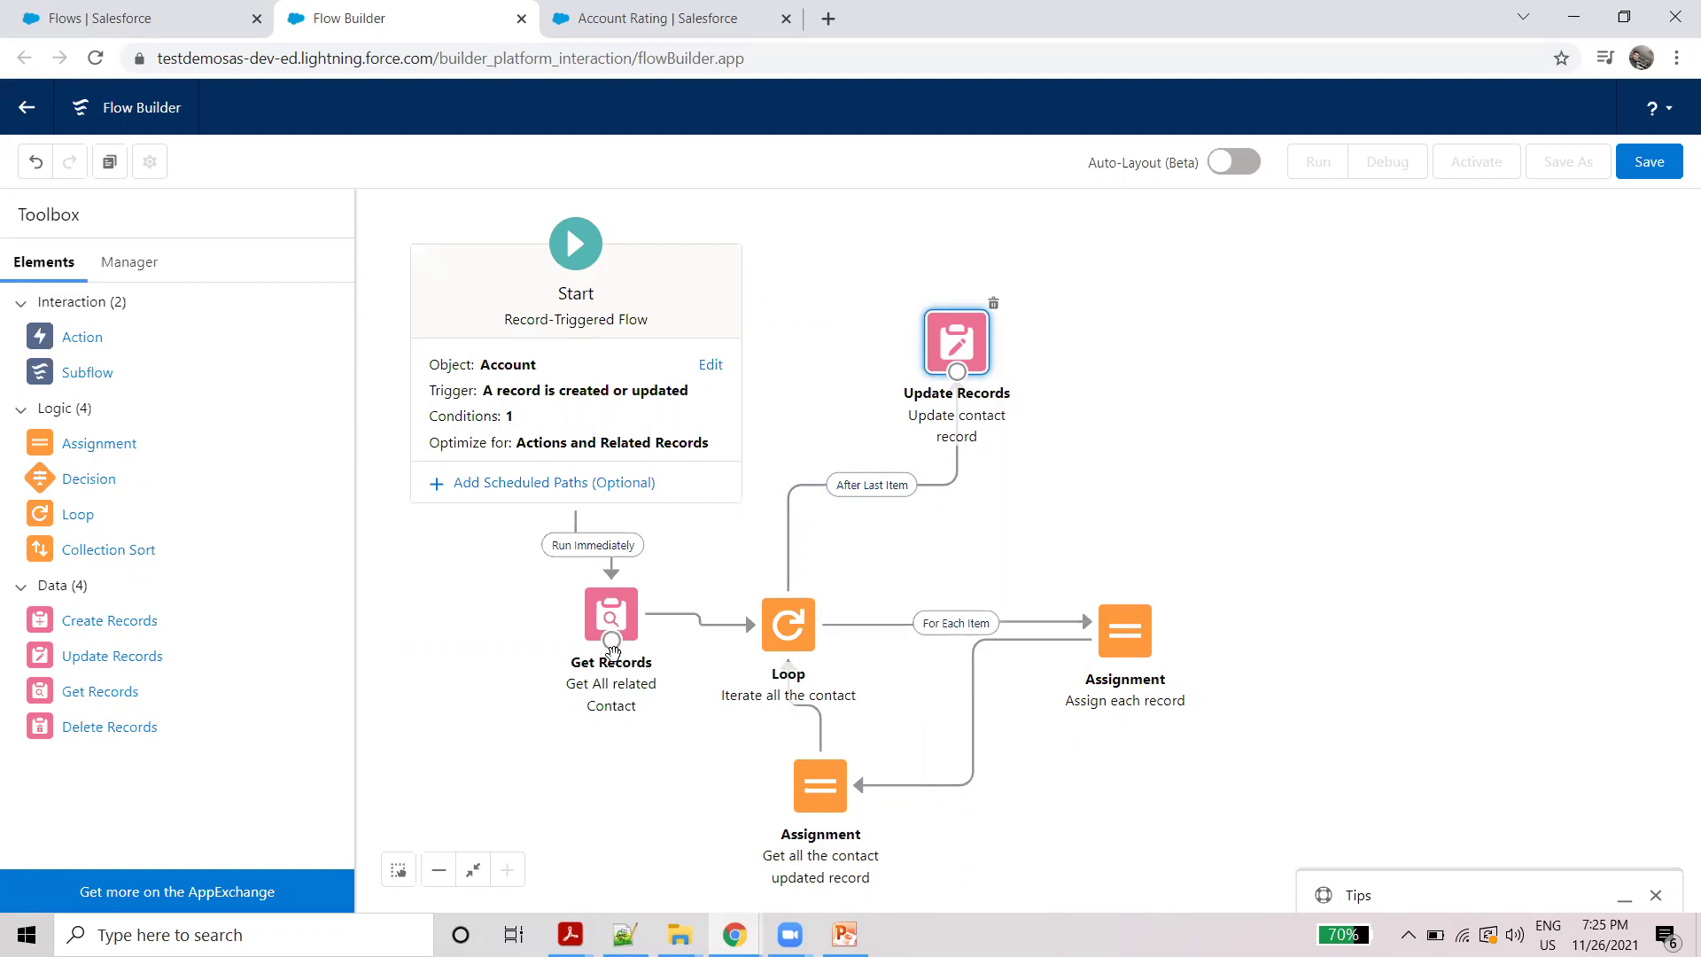
click(710, 366)
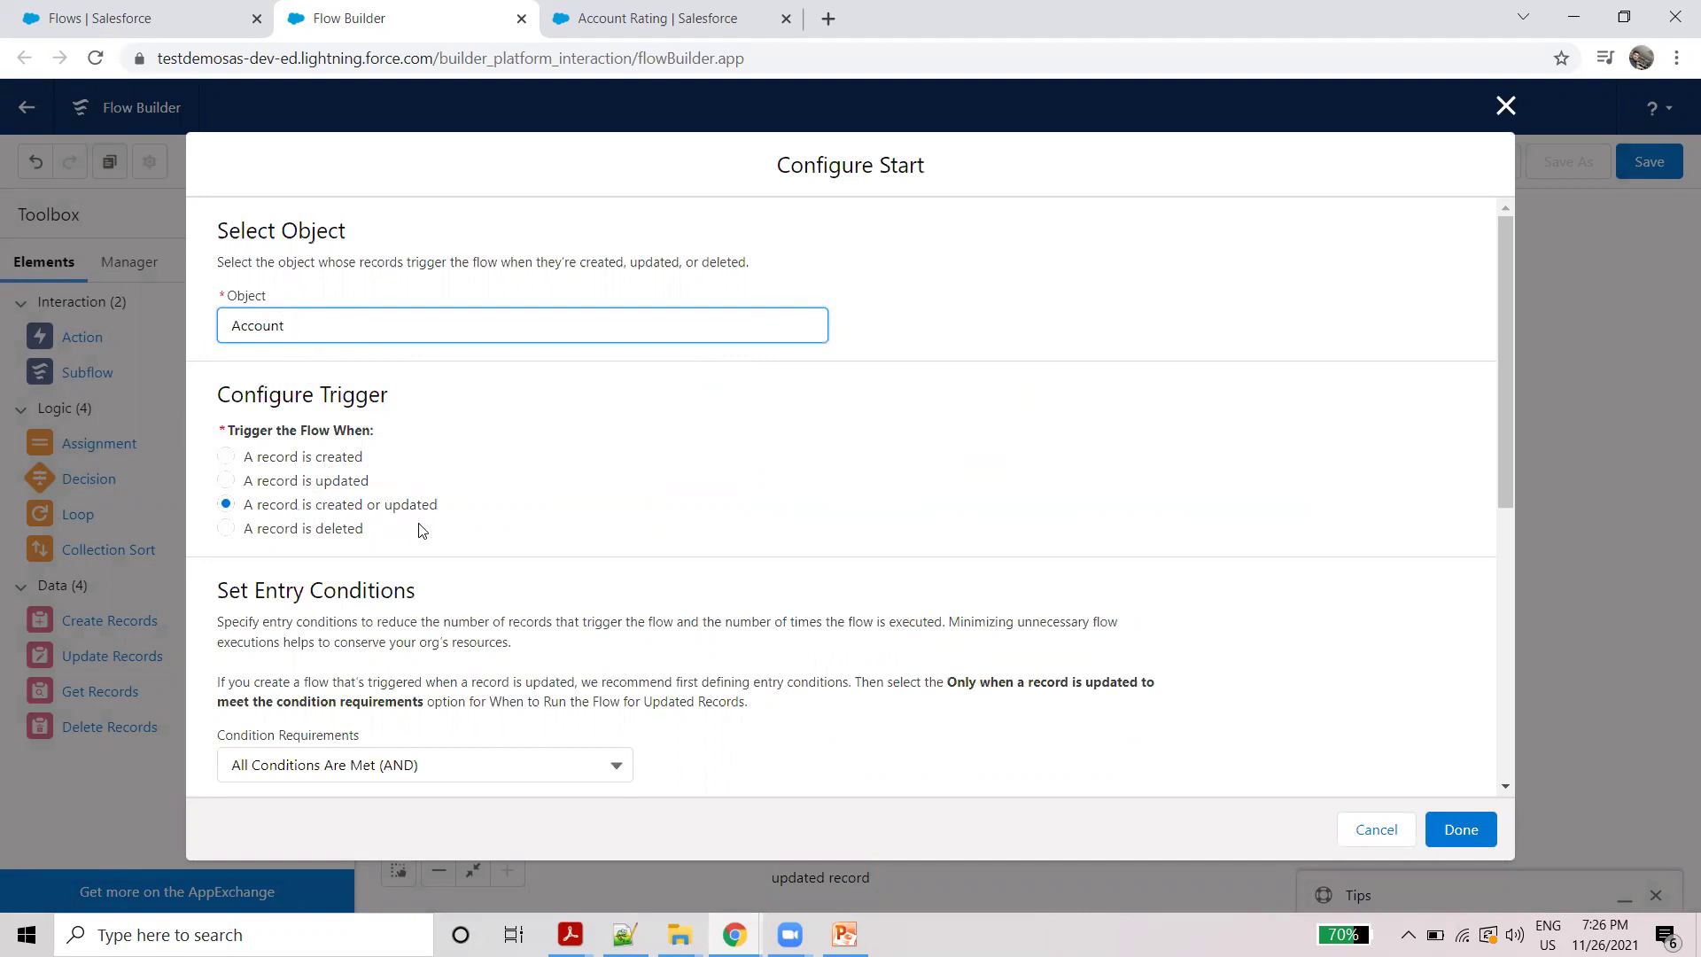
scroll(426, 516, down, 3)
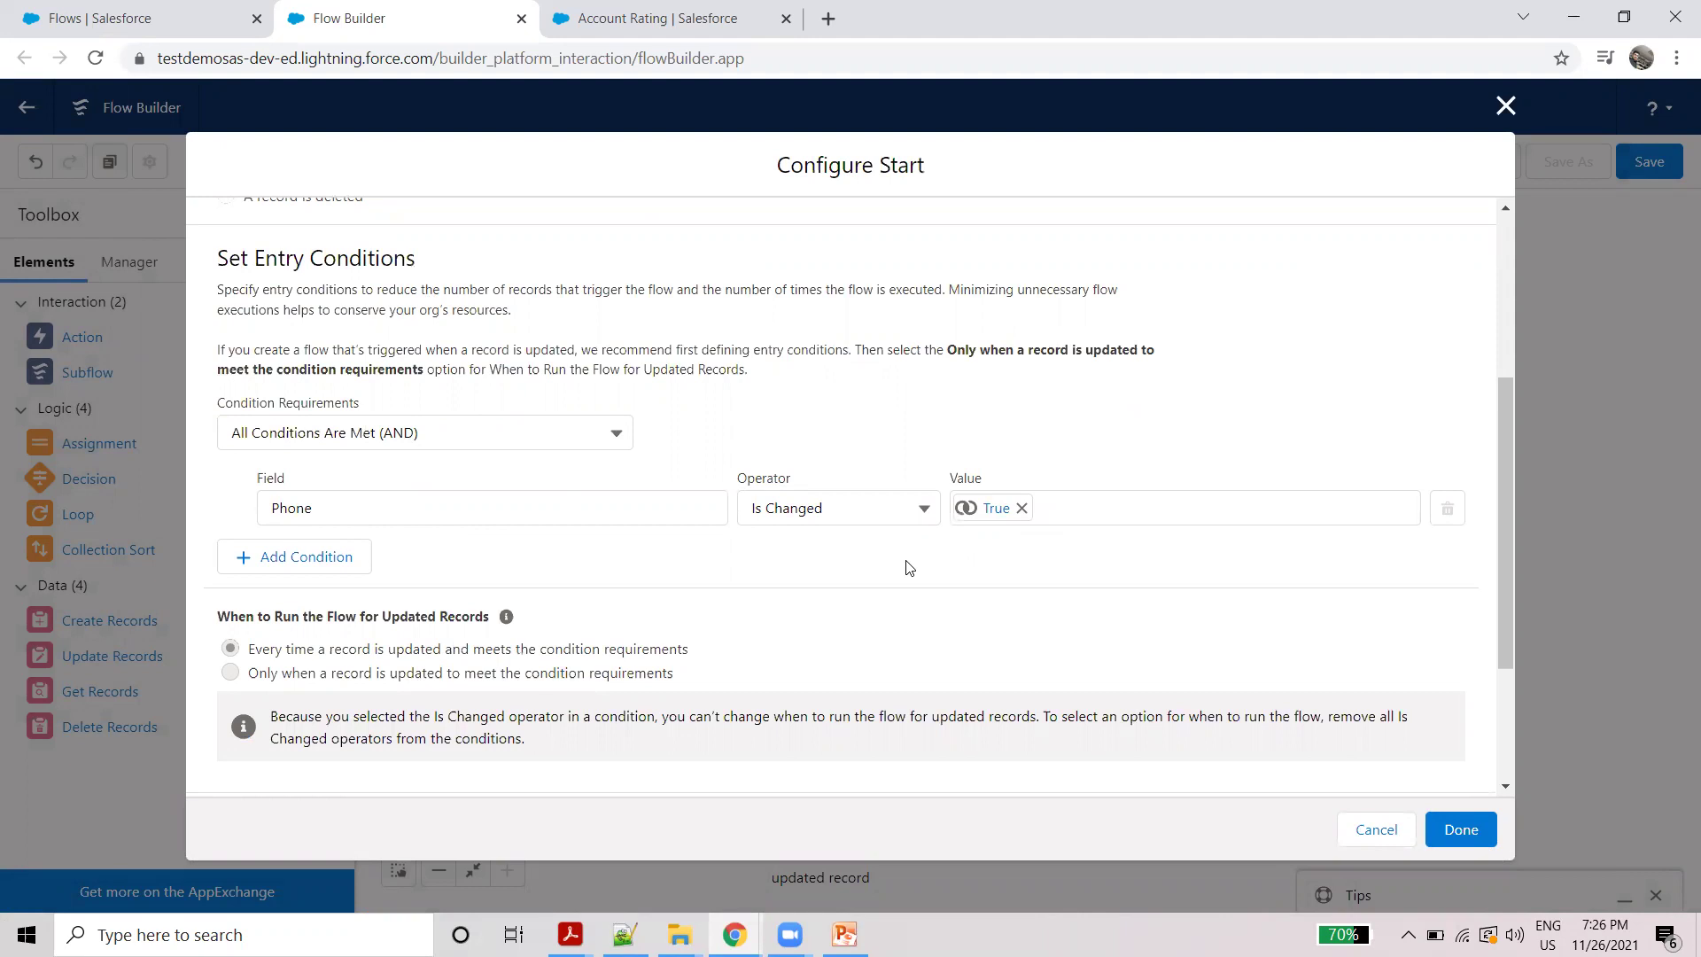
scroll(1011, 461, down, 3)
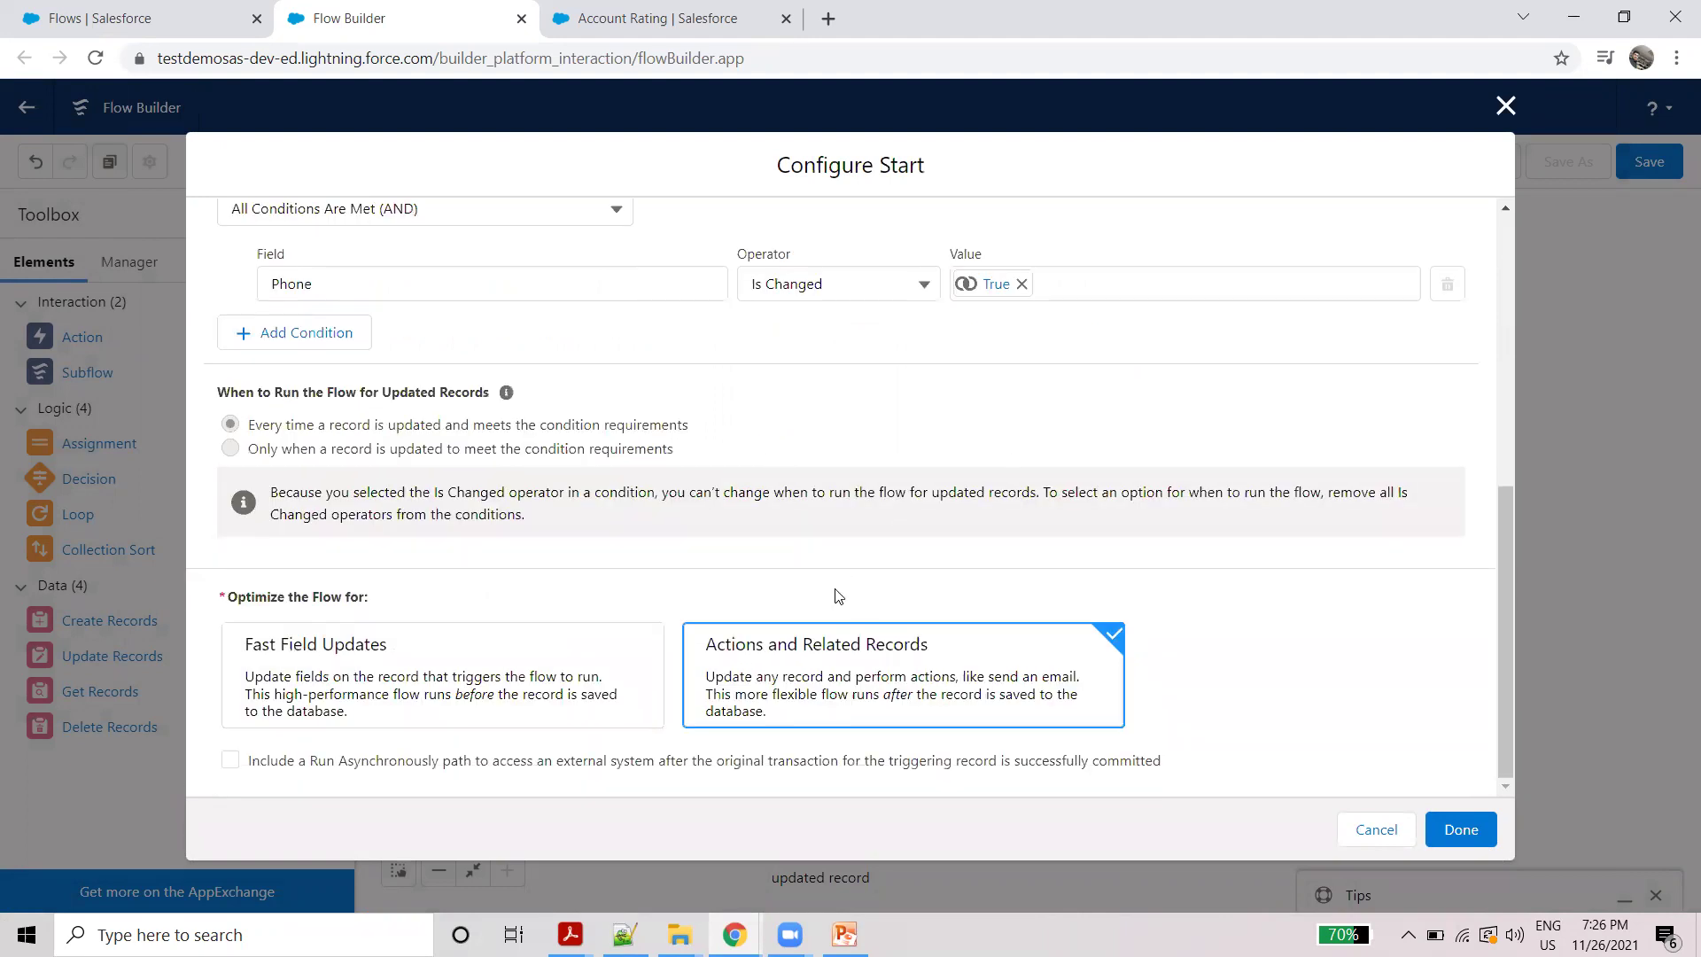
click(1462, 829)
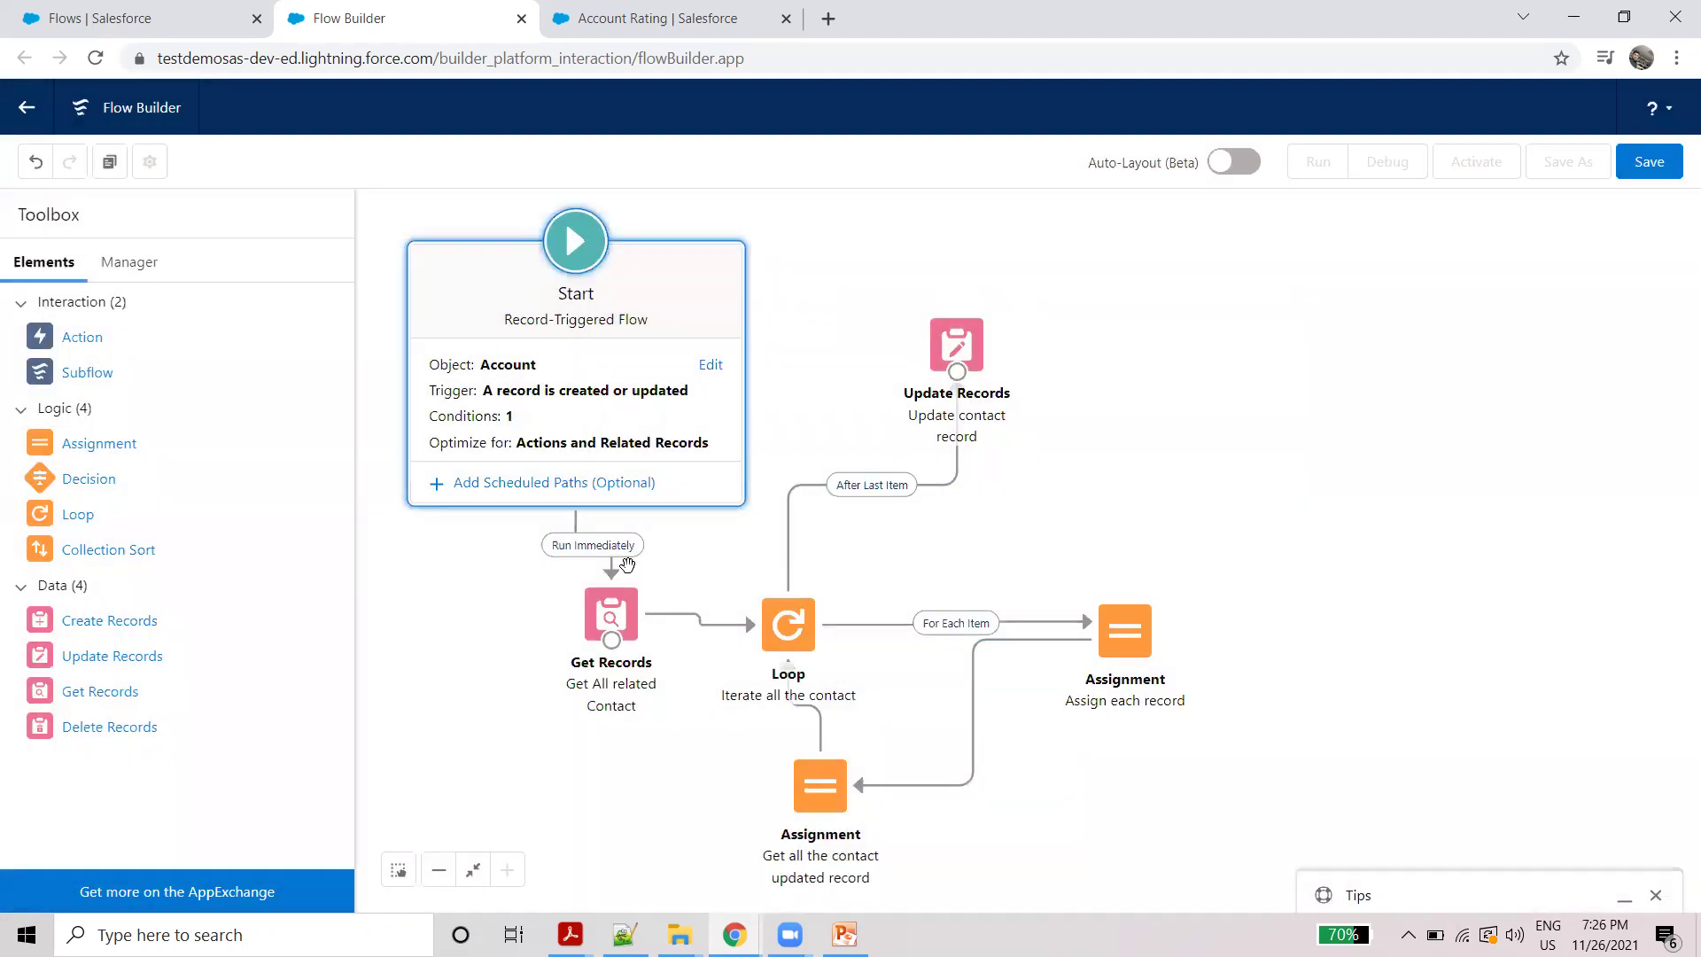
click(621, 613)
double_click(621, 613)
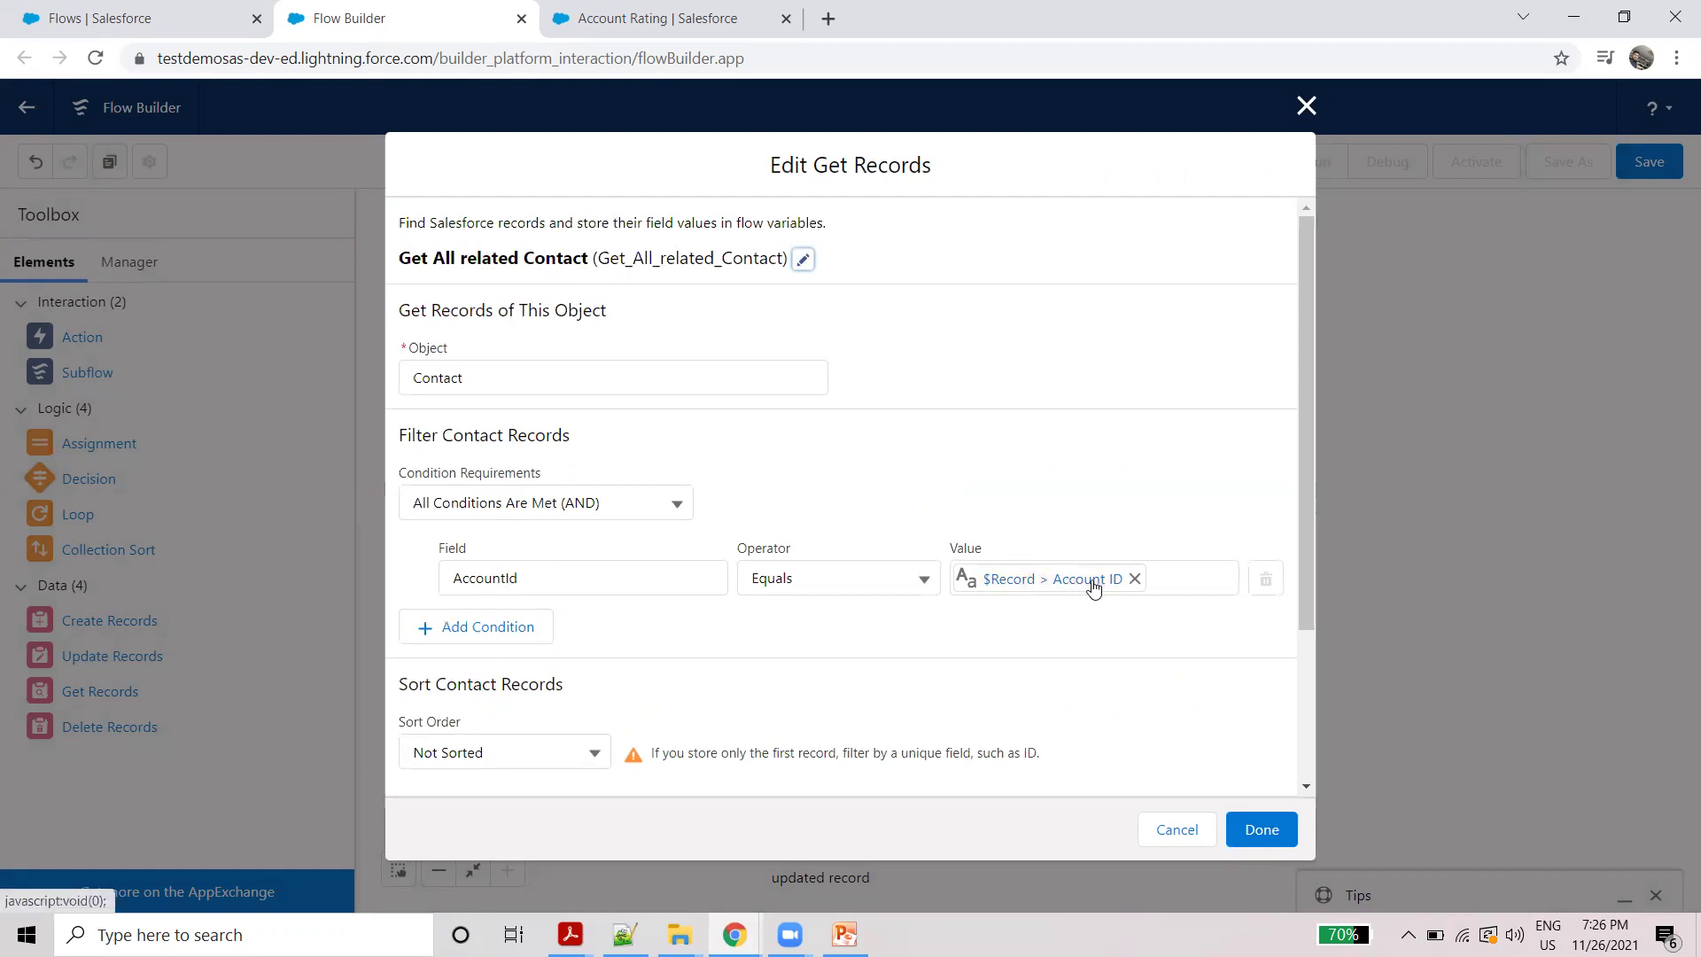
scroll(845, 608, down, 2)
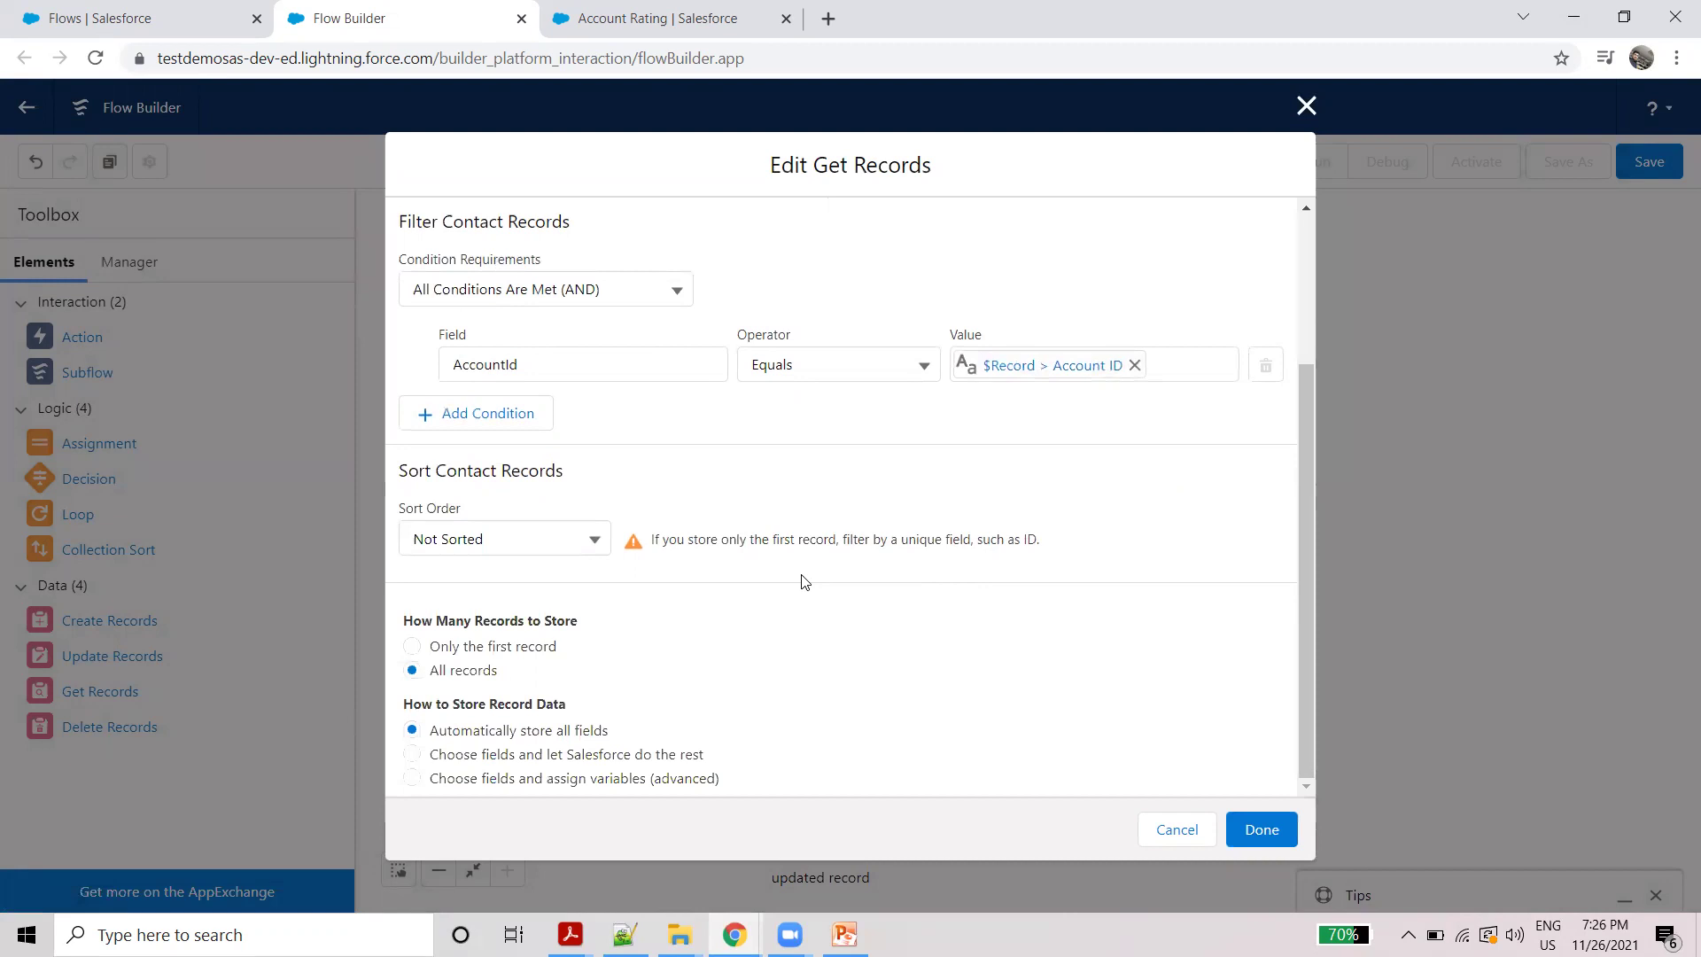
click(1269, 826)
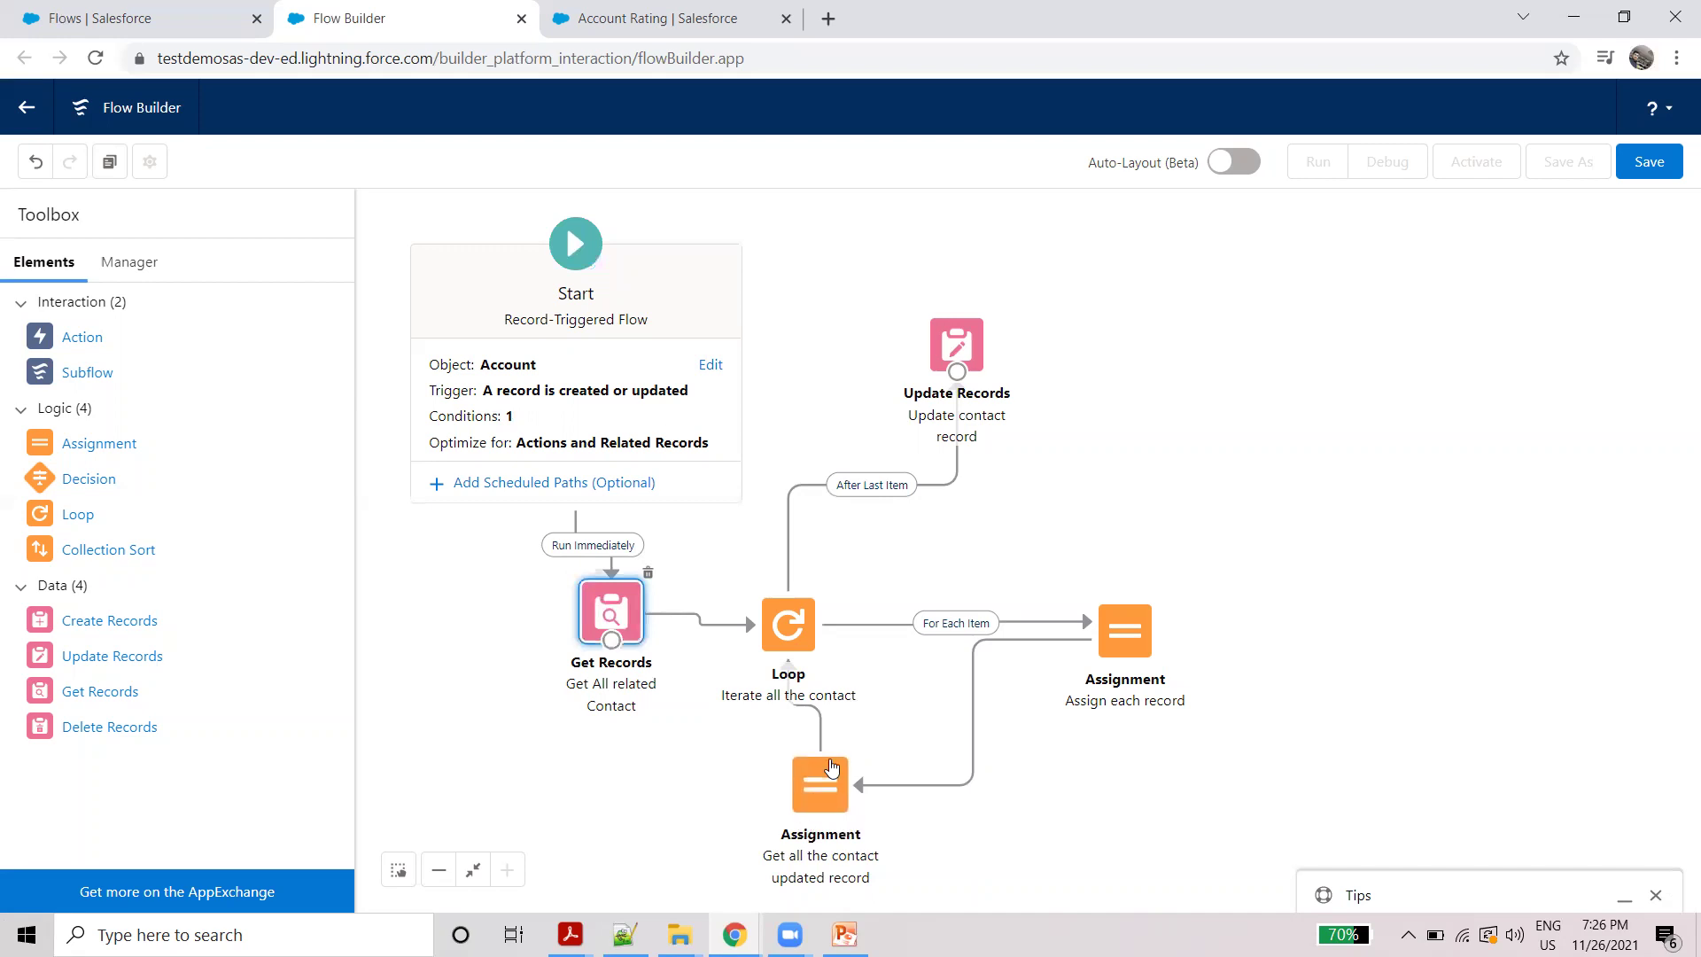
double_click(822, 793)
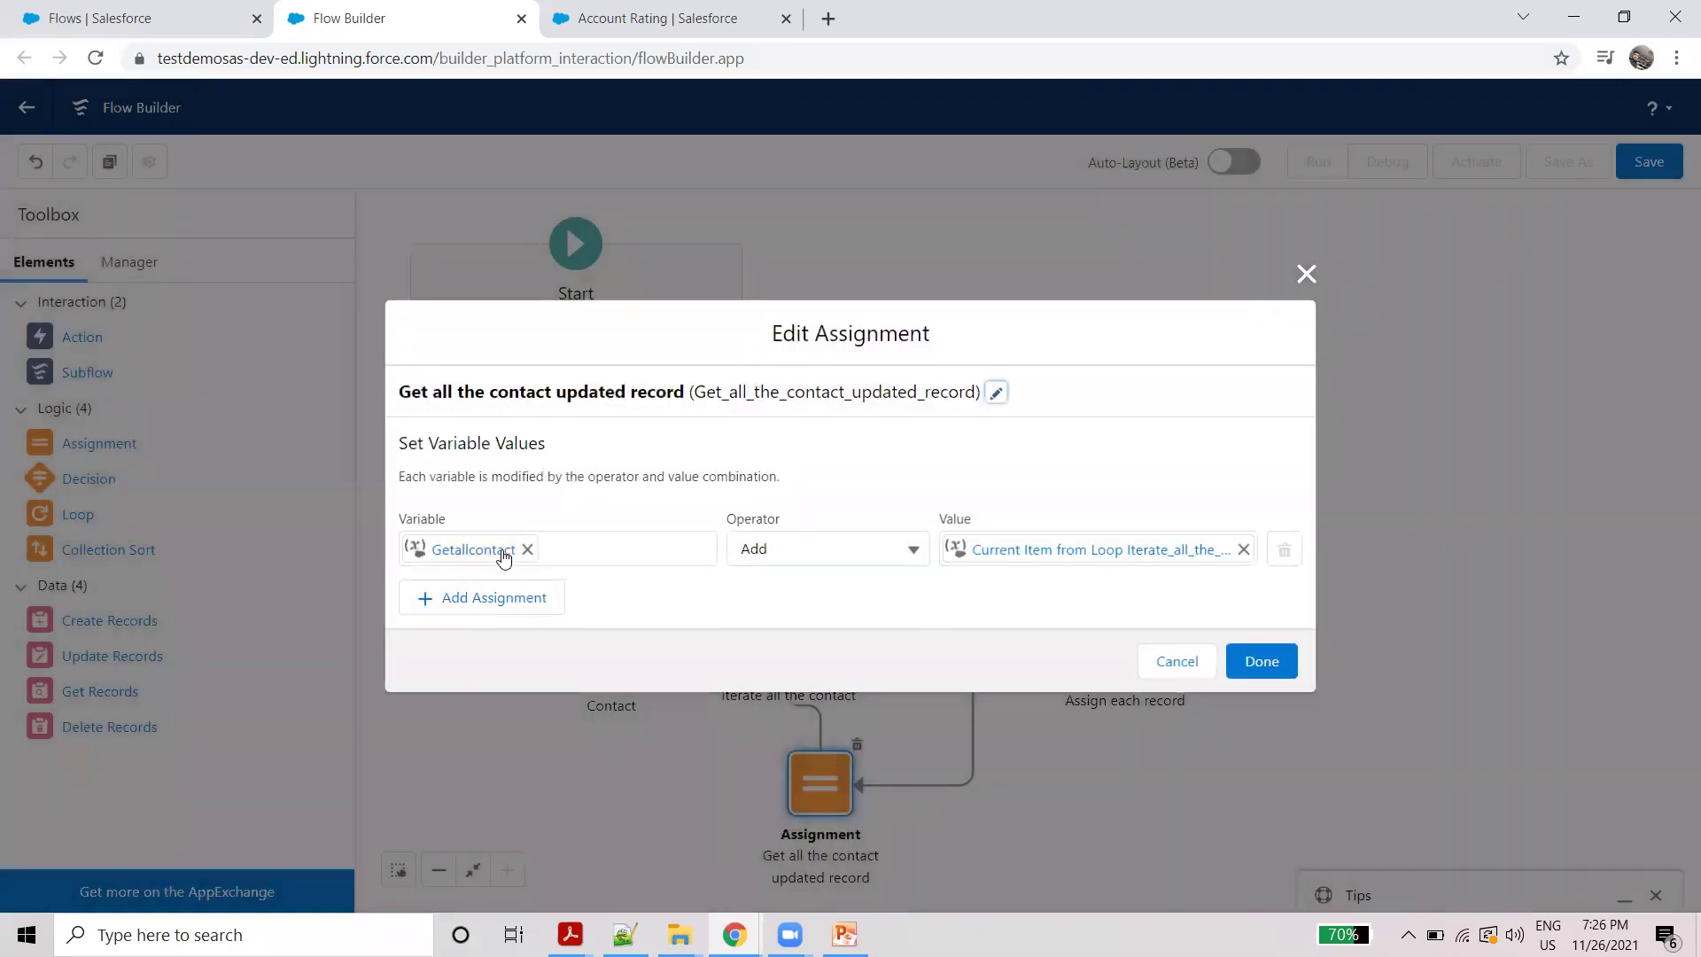
click(1306, 273)
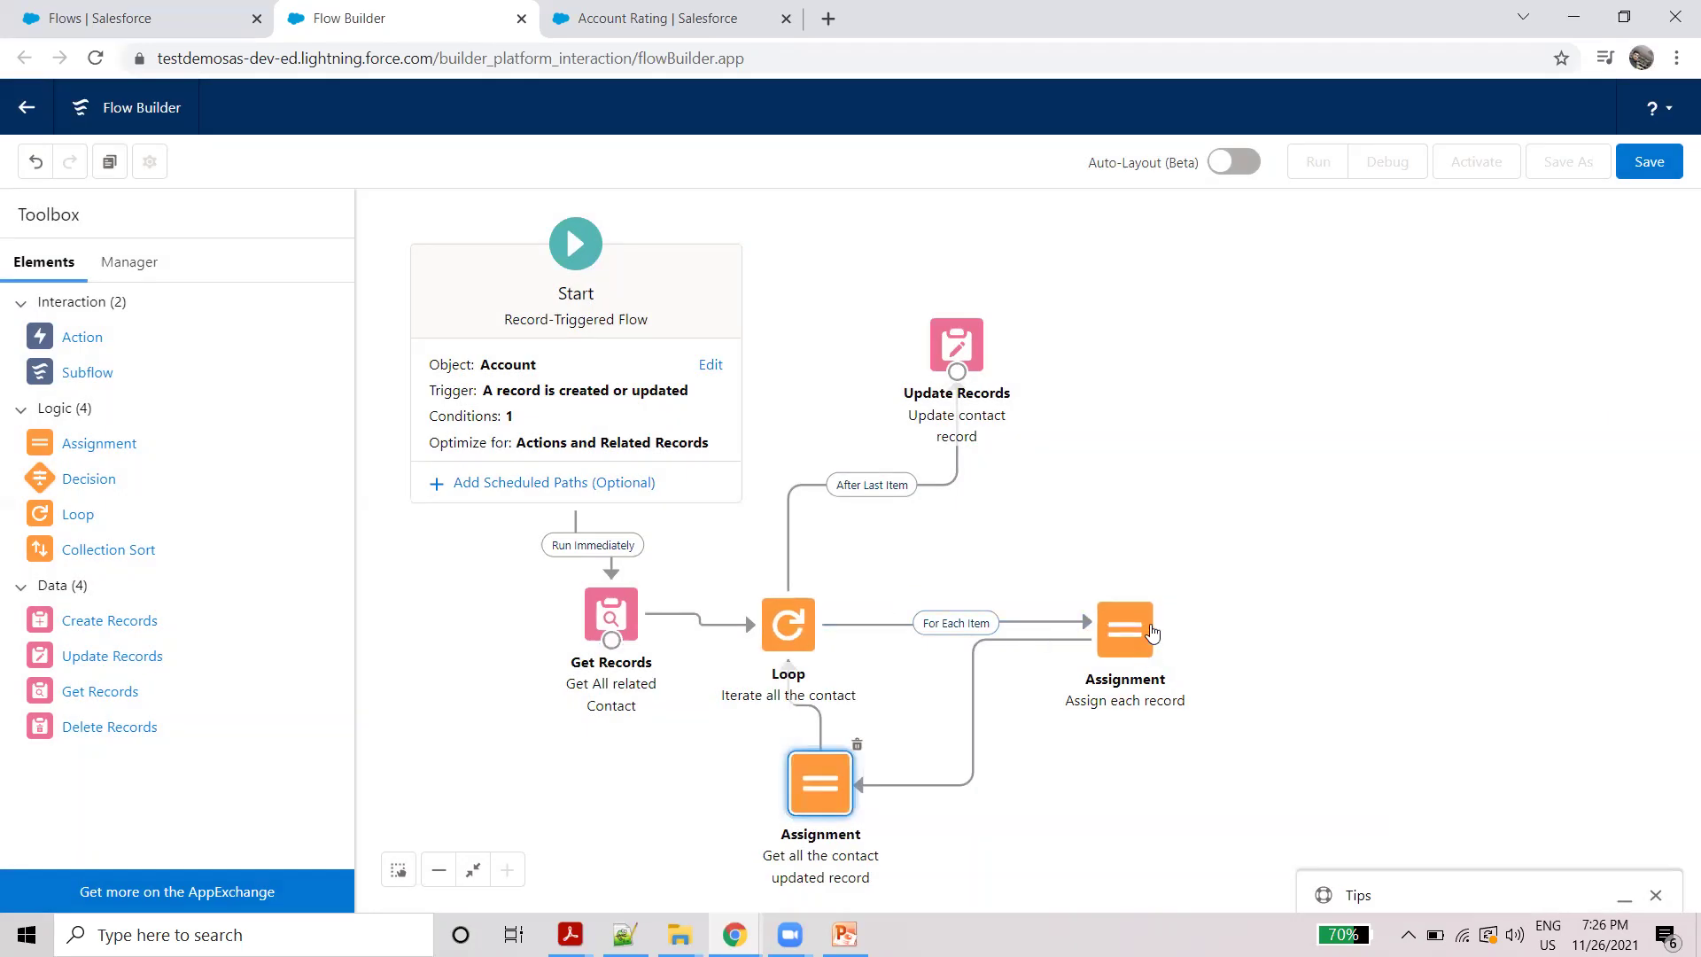
click(1123, 628)
double_click(1120, 622)
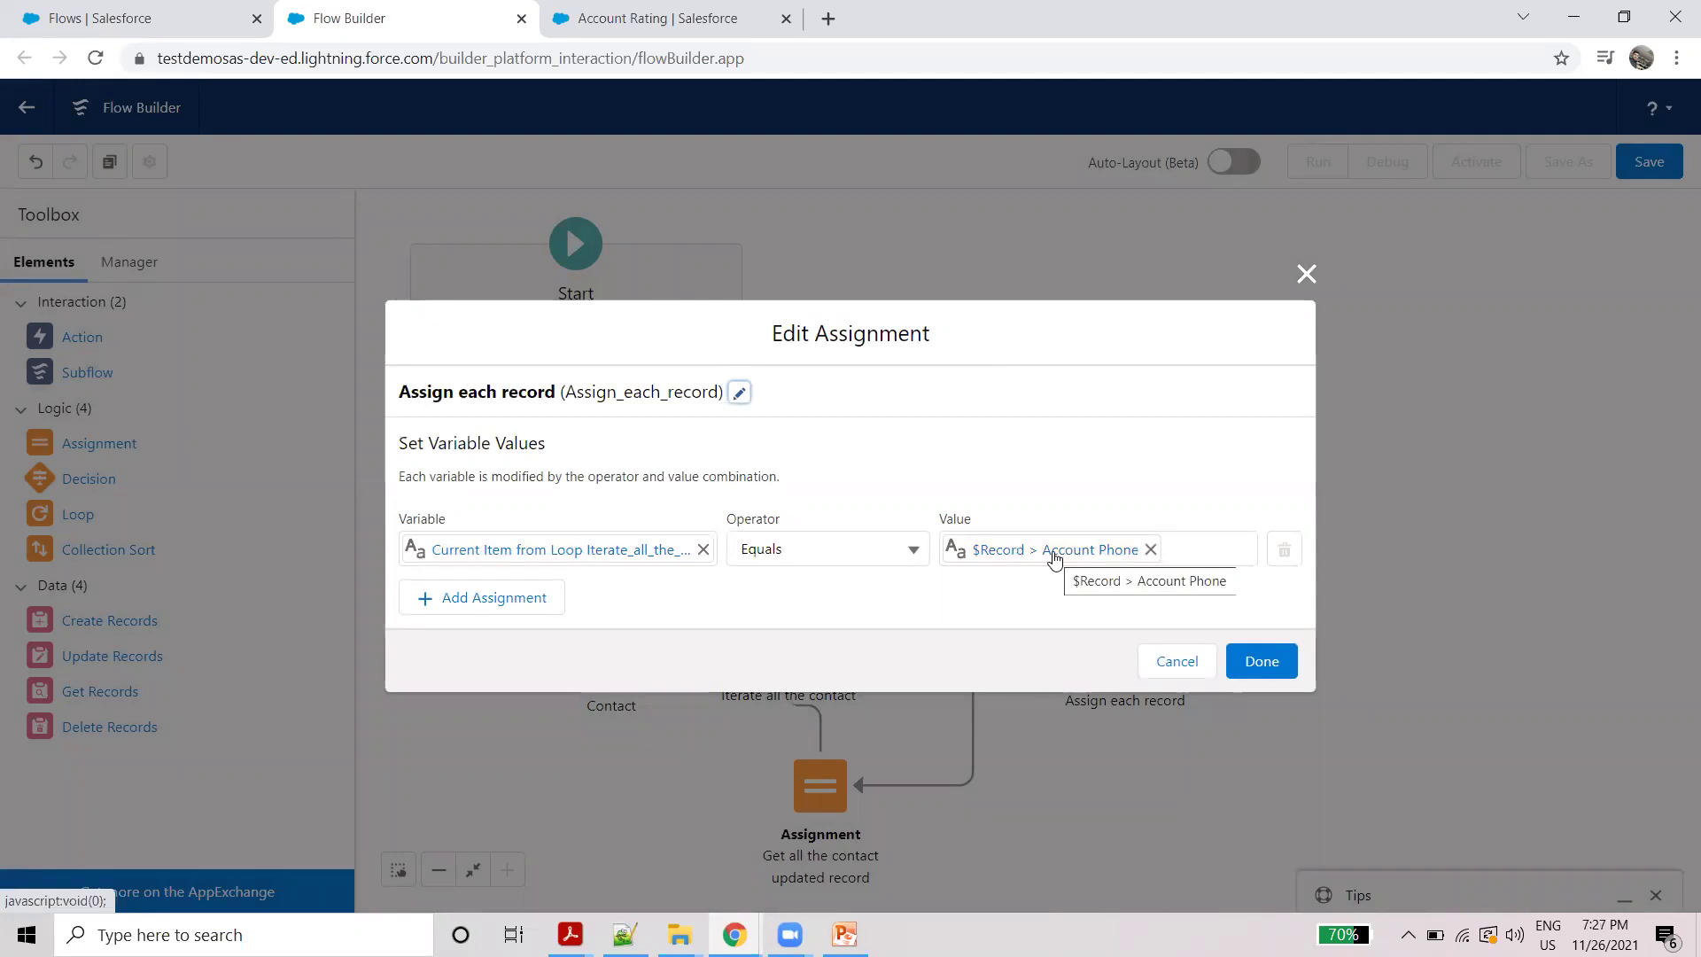
click(1307, 274)
double_click(820, 785)
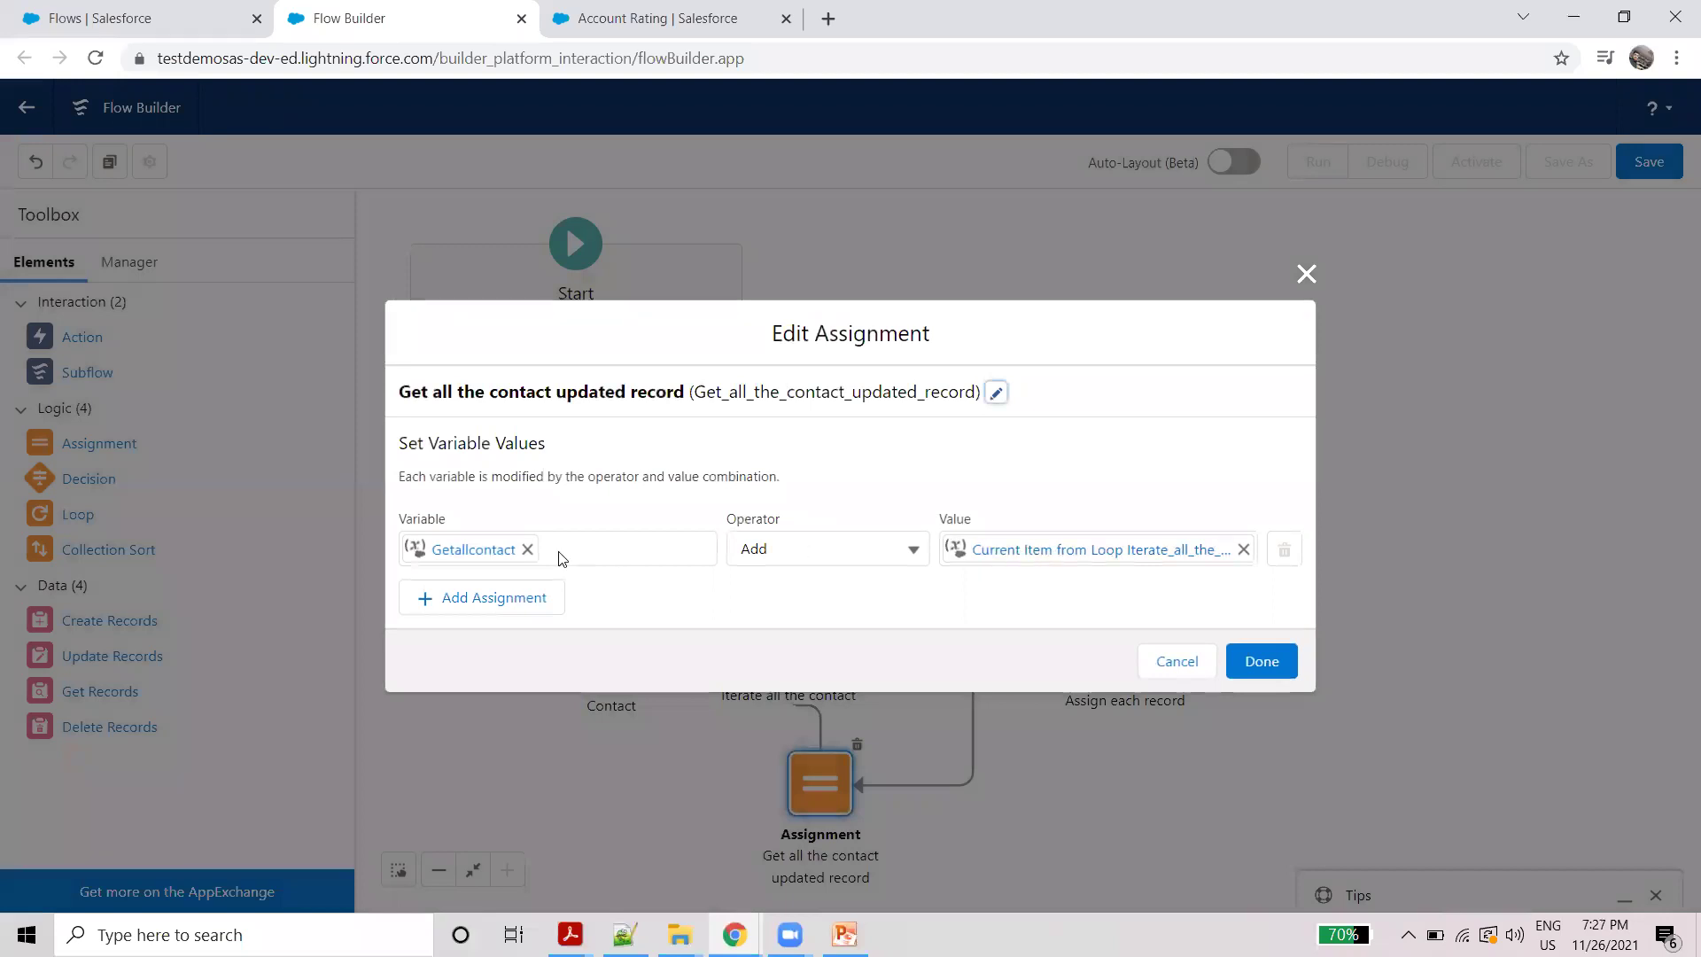
click(1307, 275)
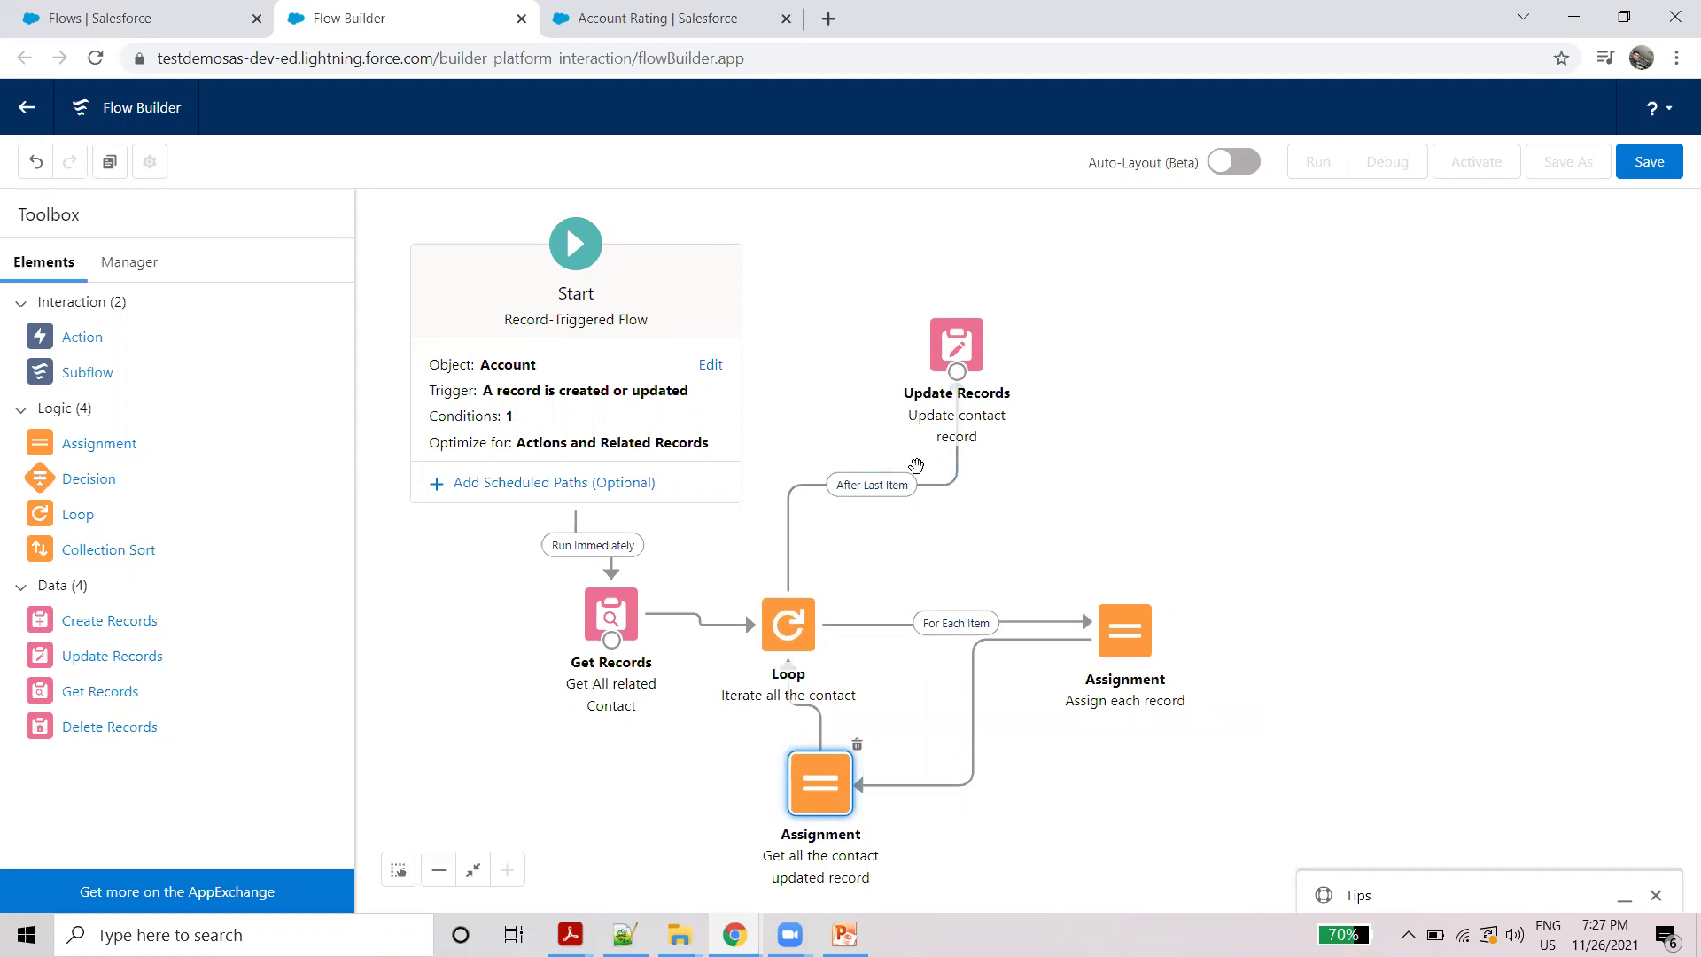
Step: Point the Update Records element at the Getallcontact collection and bring up the Save dialog
double_click(961, 335)
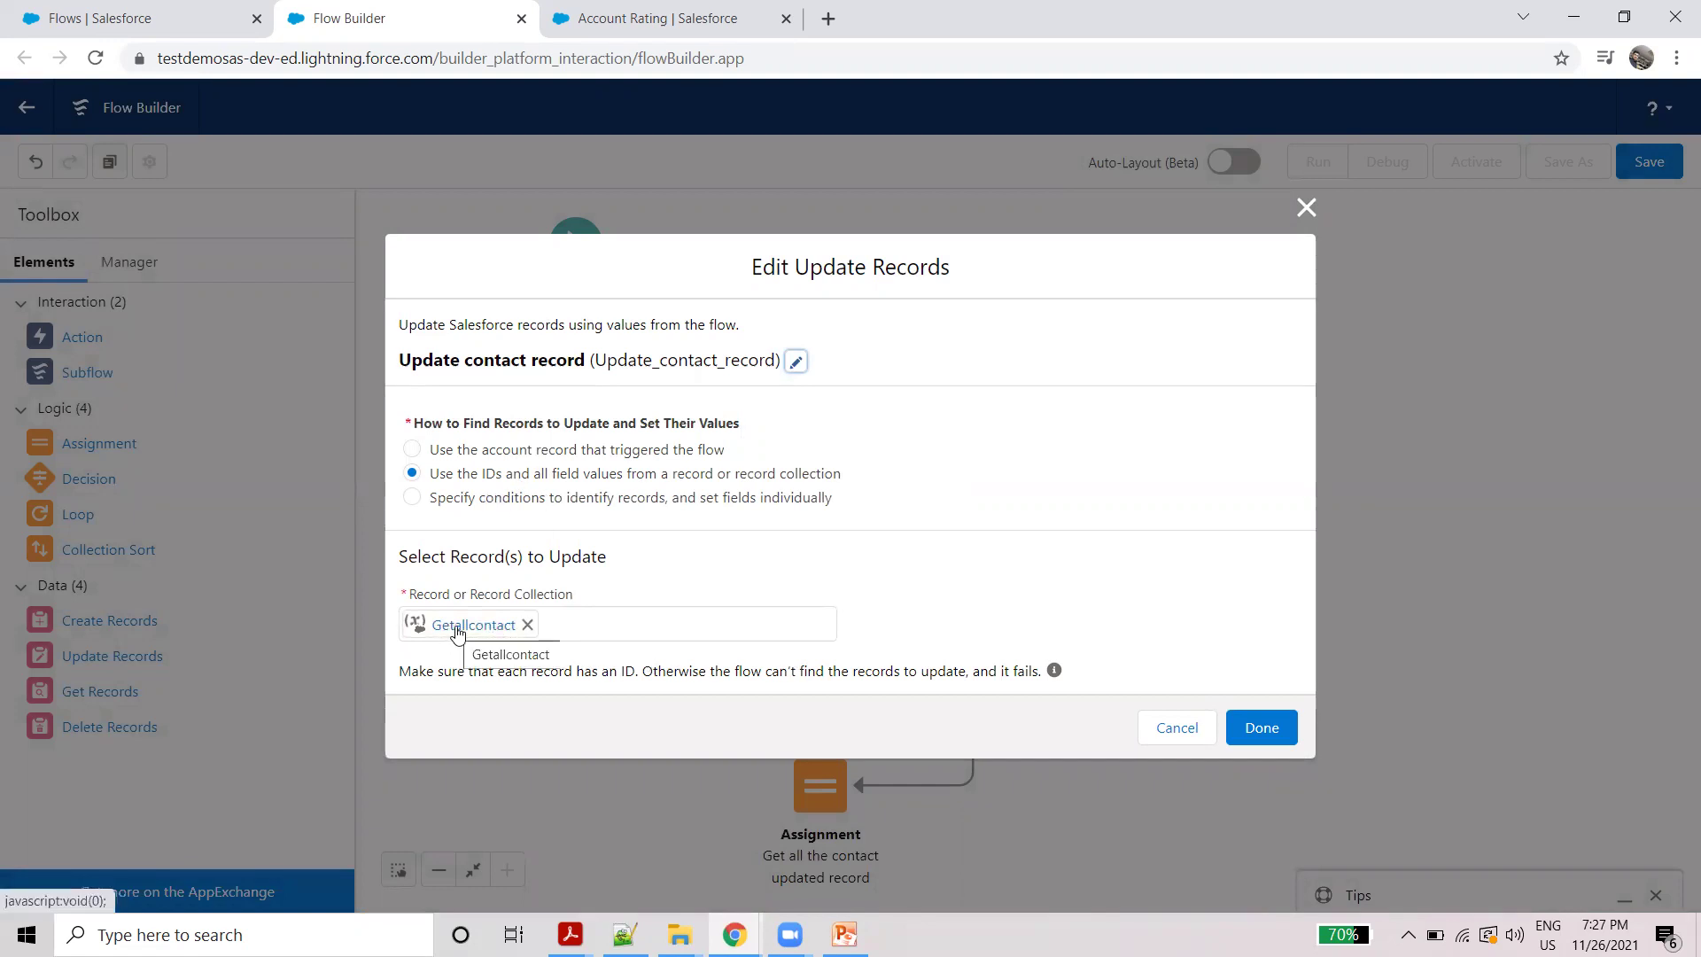
click(1257, 729)
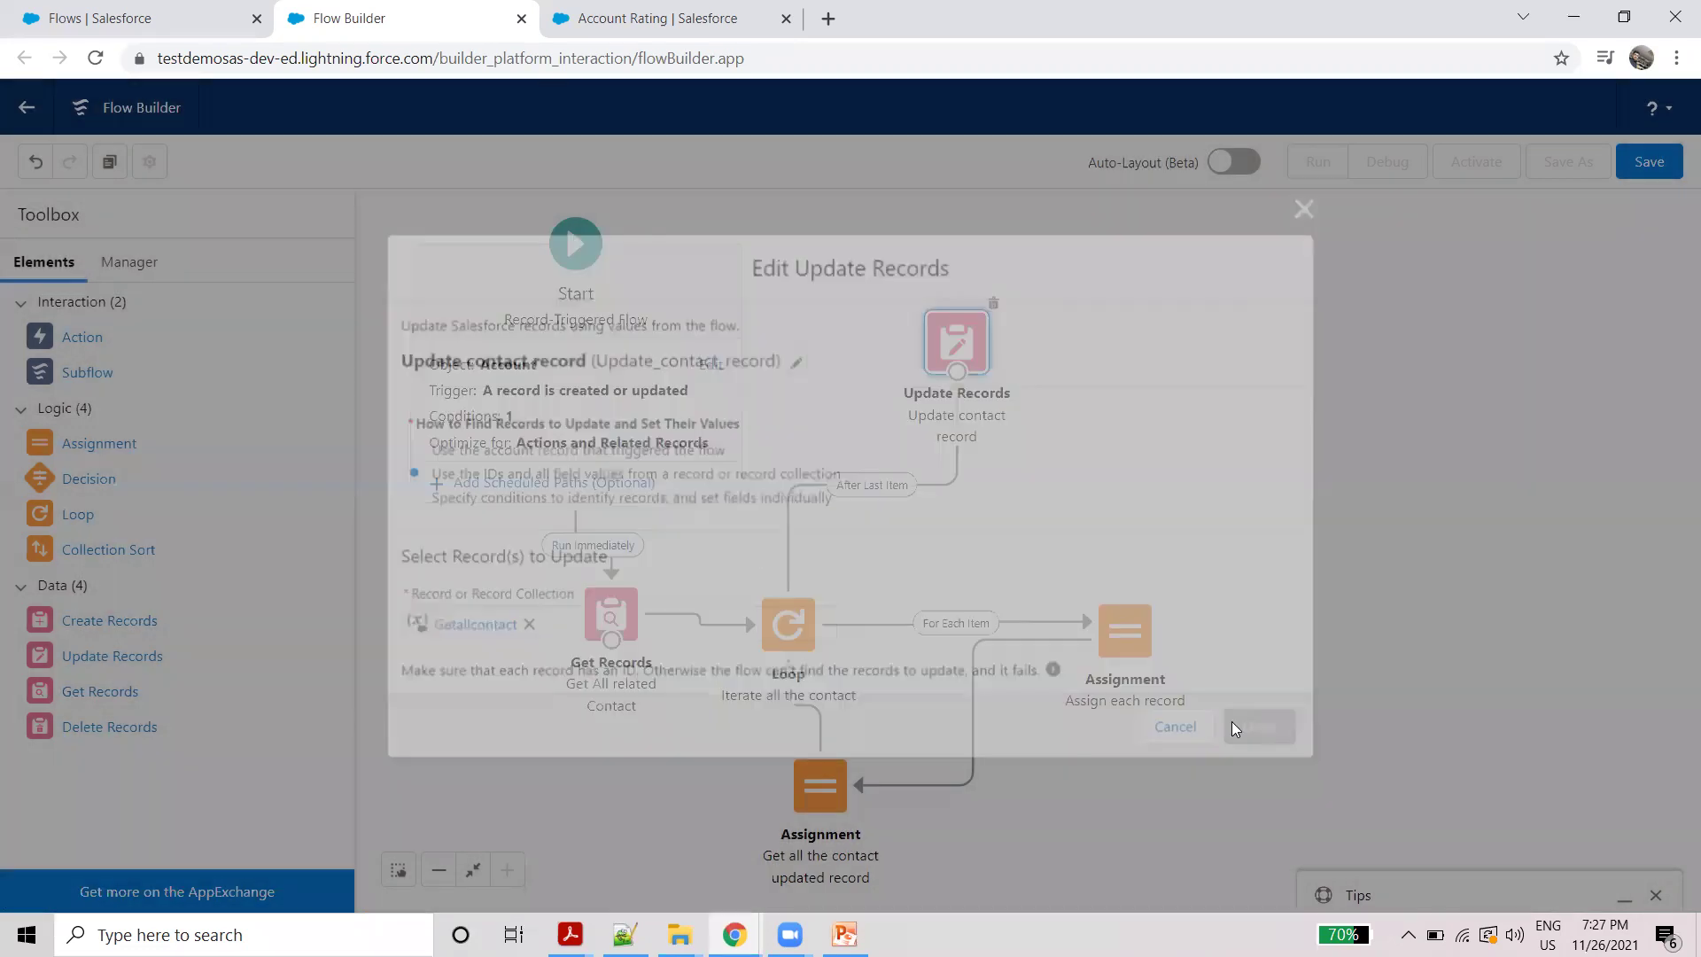
click(1645, 158)
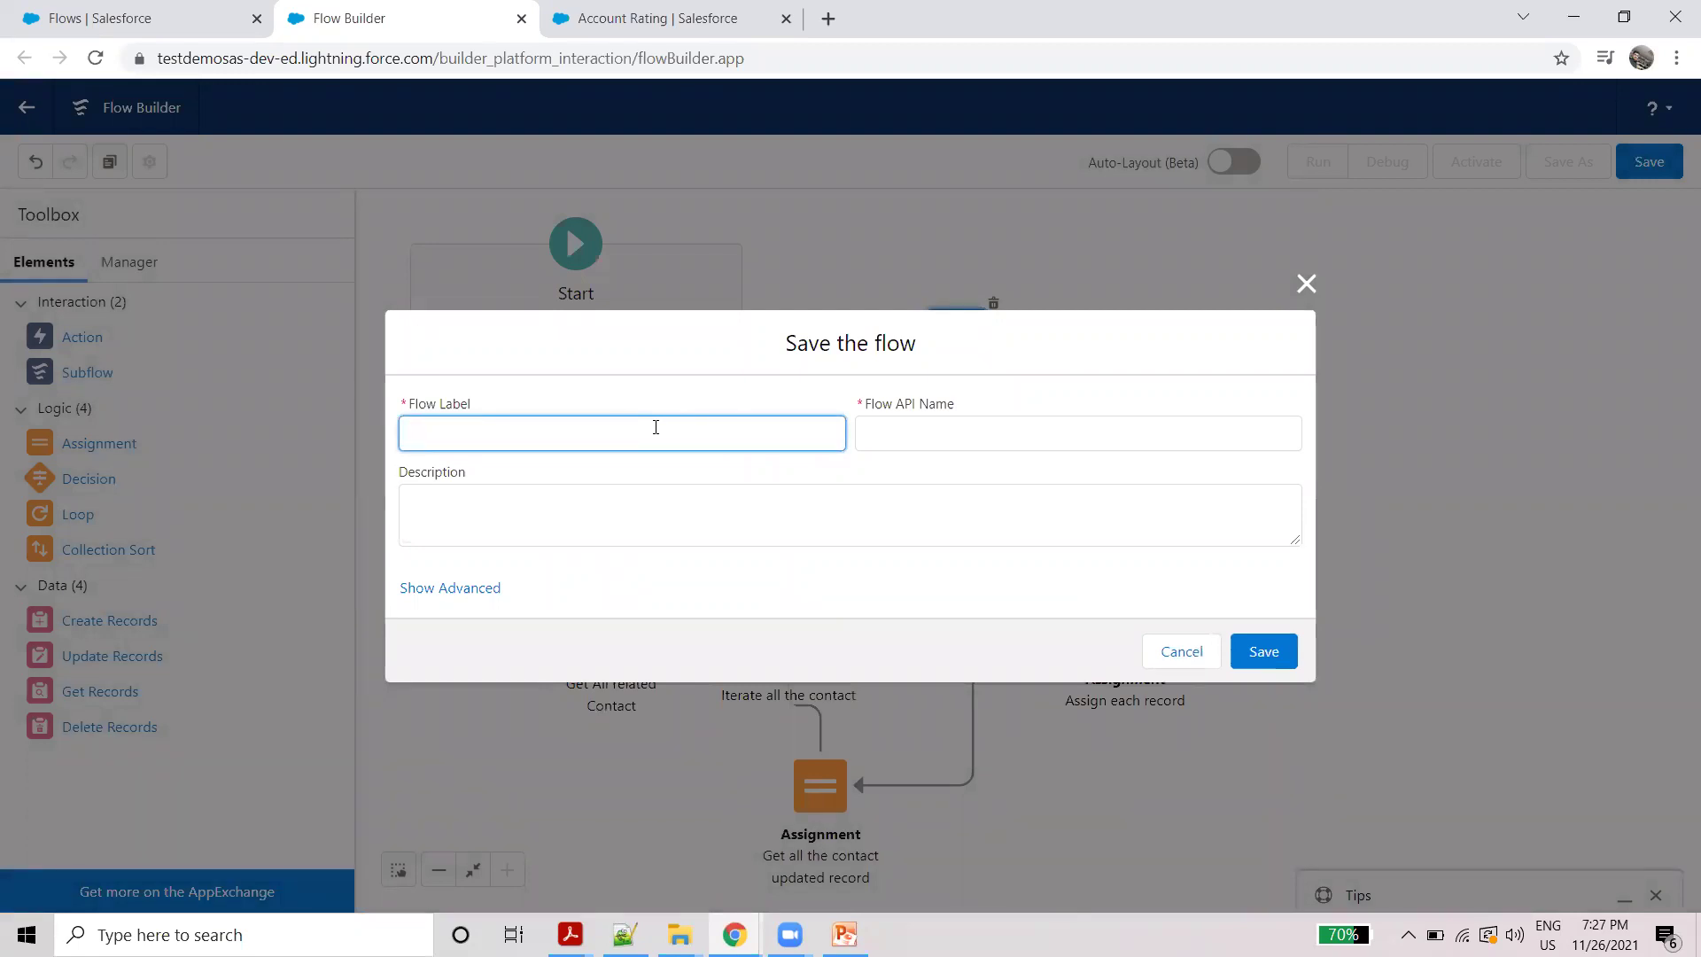
Step: Save the flow as 'Update all the related contact records' with its auto-filled API name and activate it
text(Up)
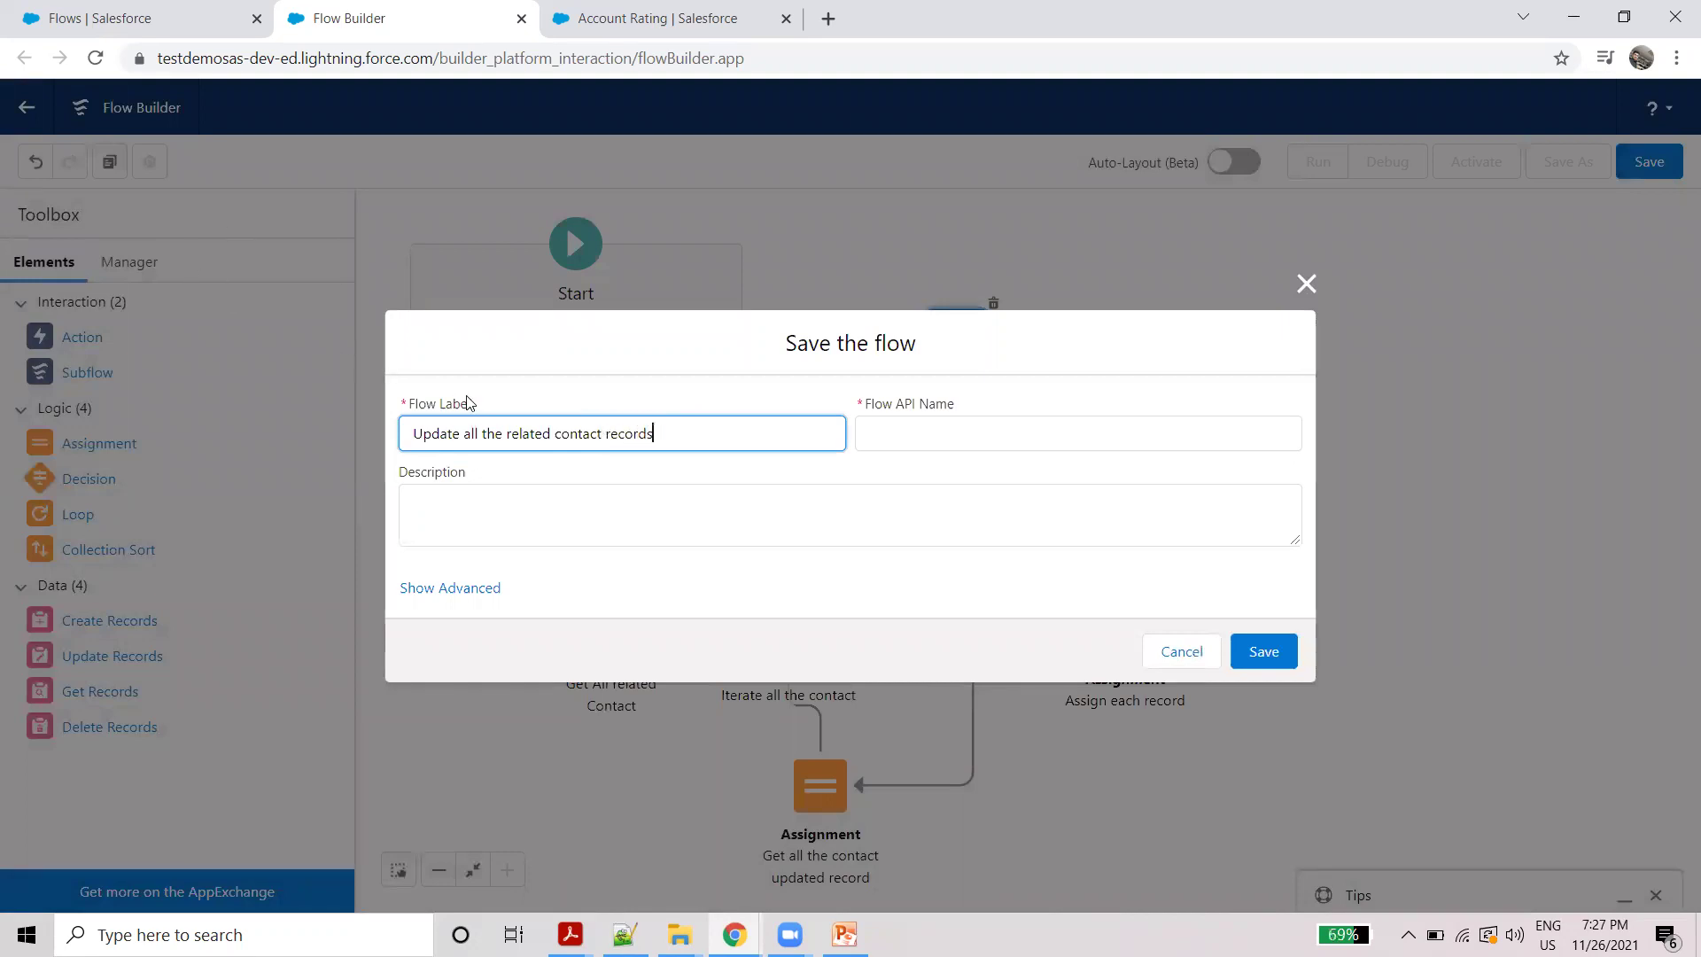
double_click(569, 434)
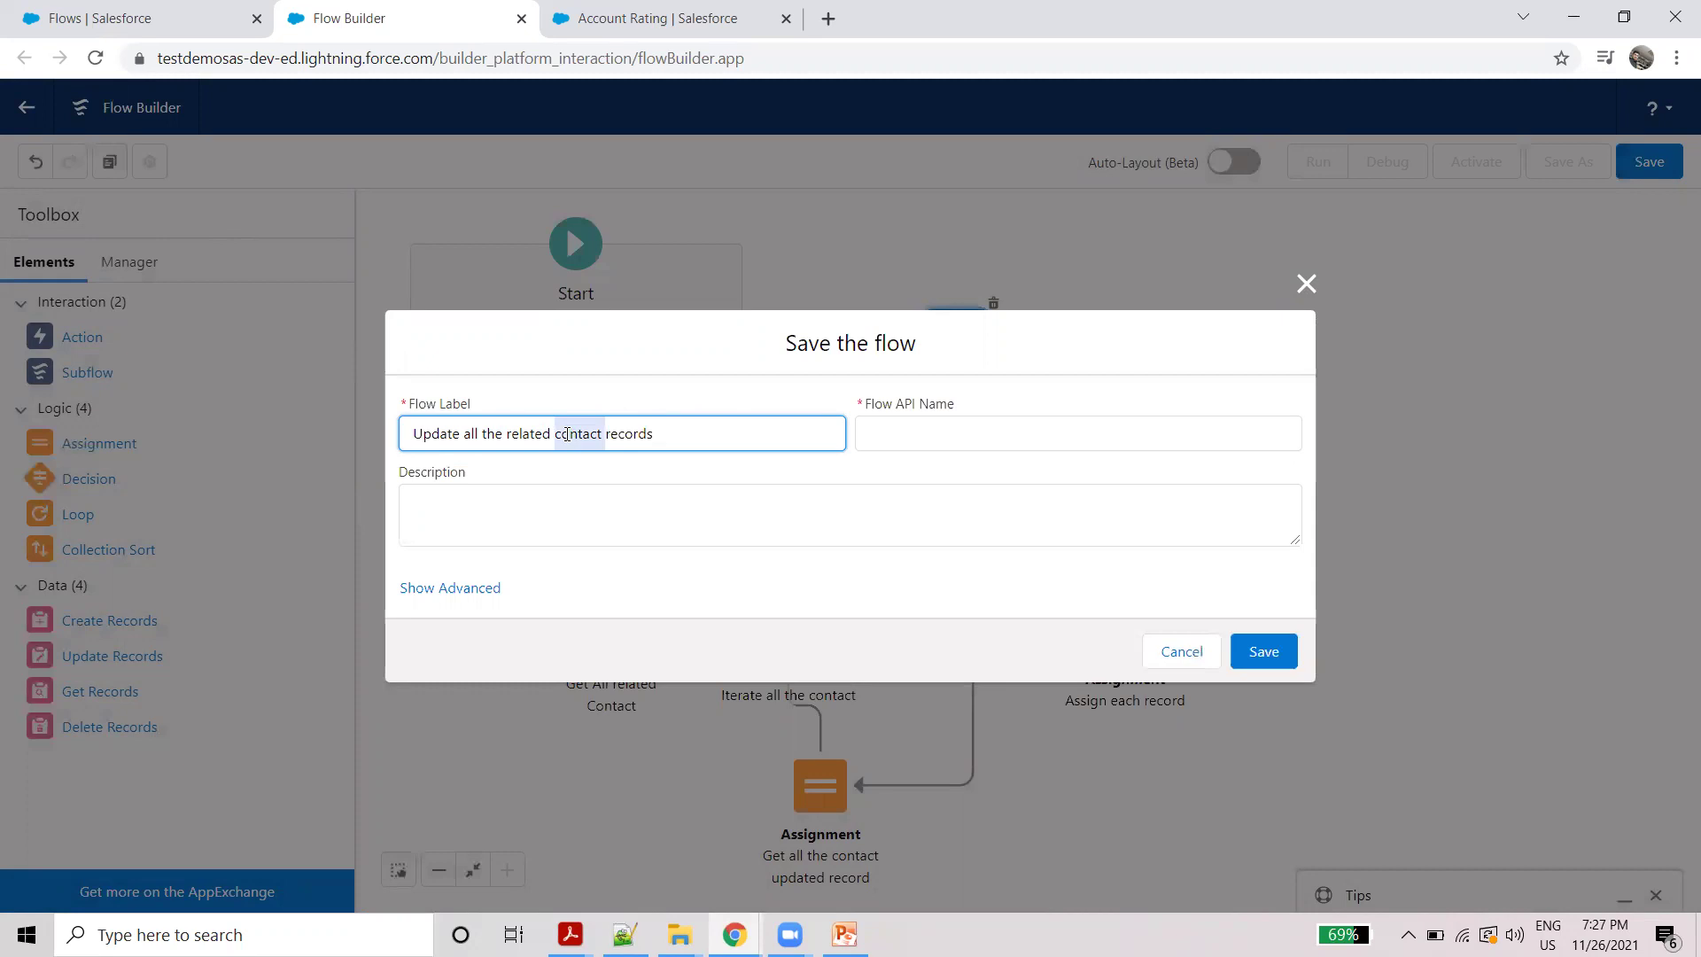
click(580, 436)
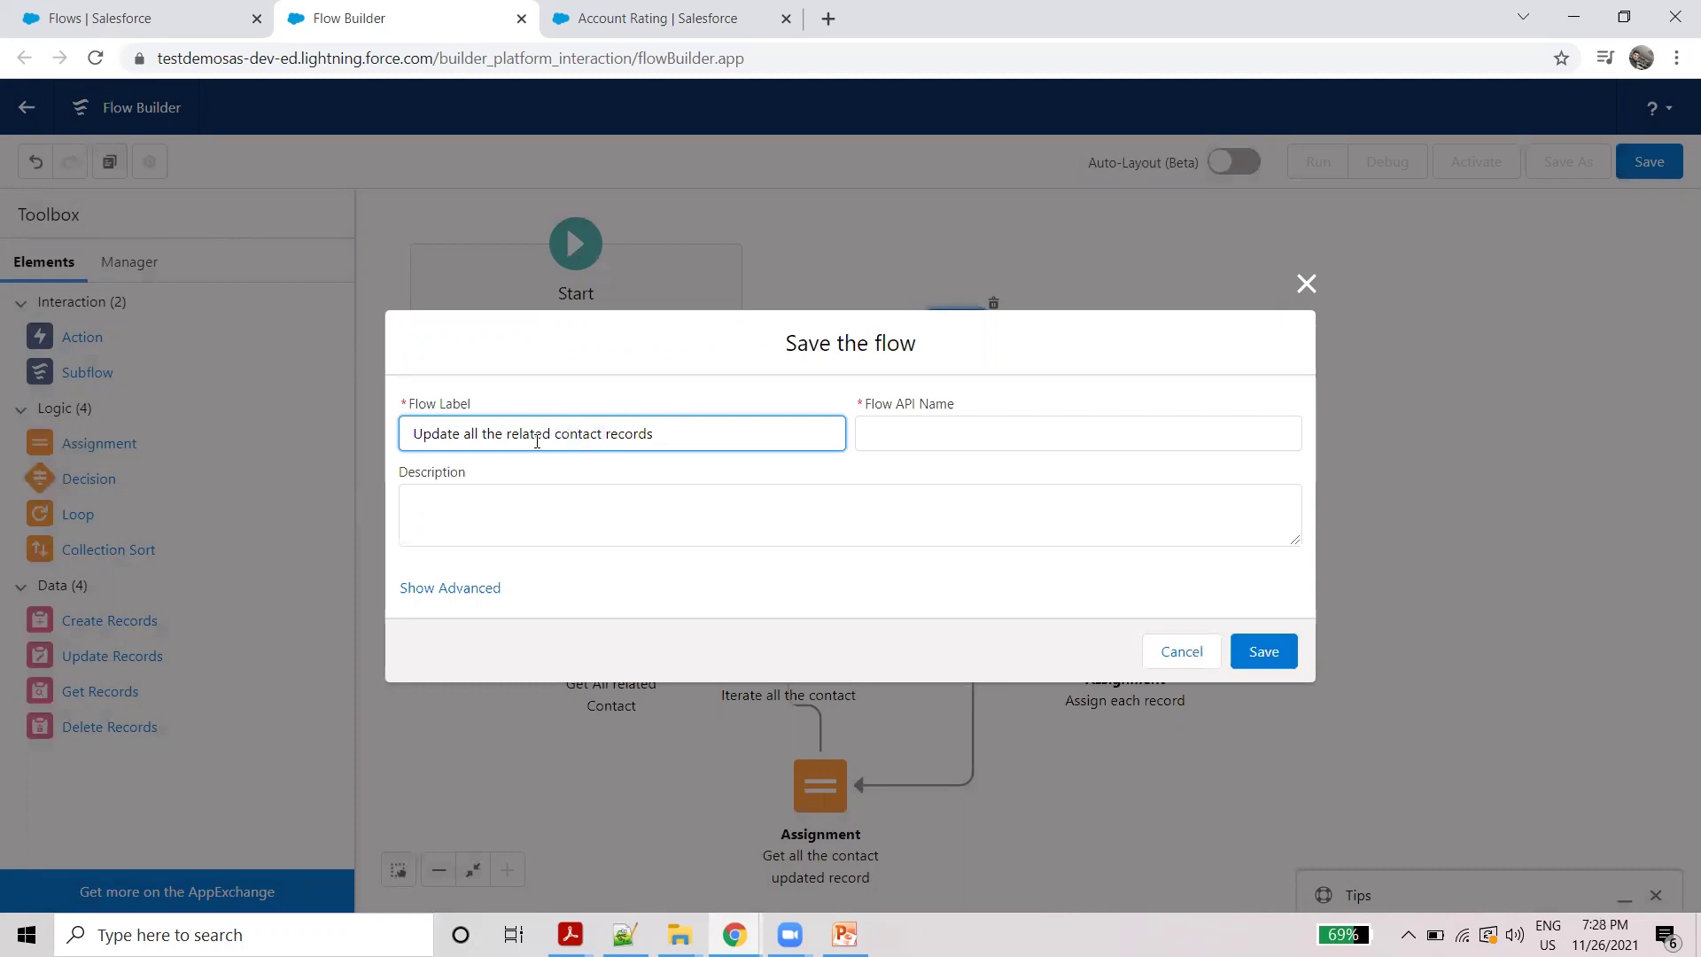
click(669, 408)
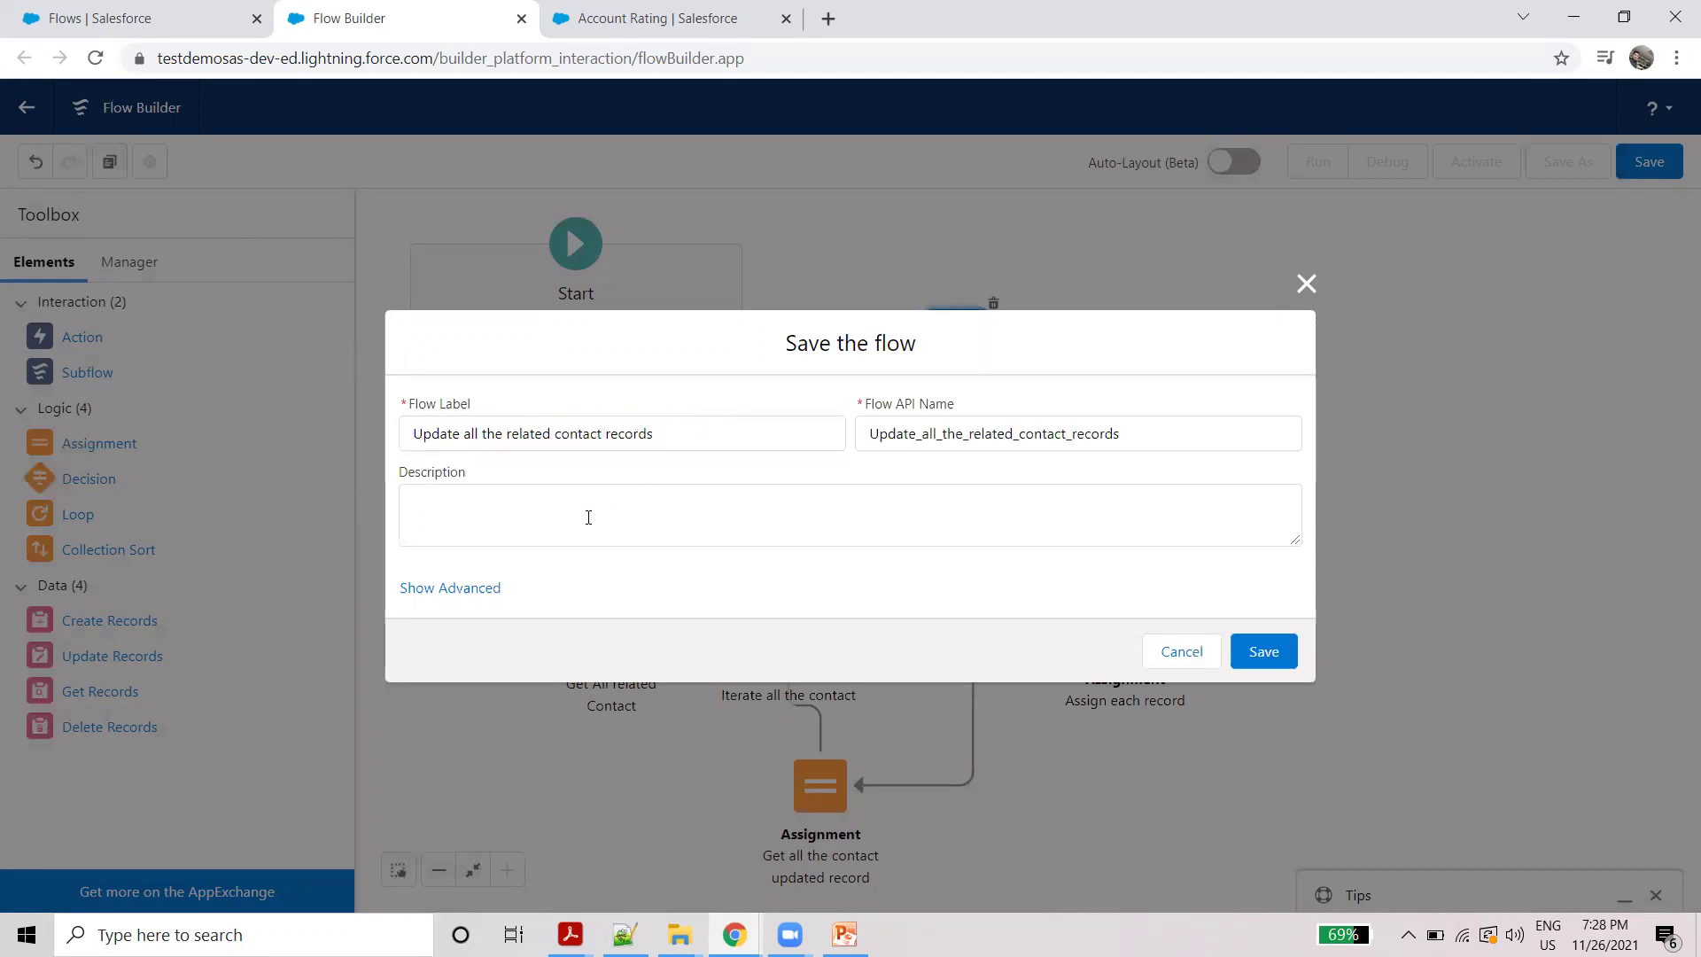
click(1264, 656)
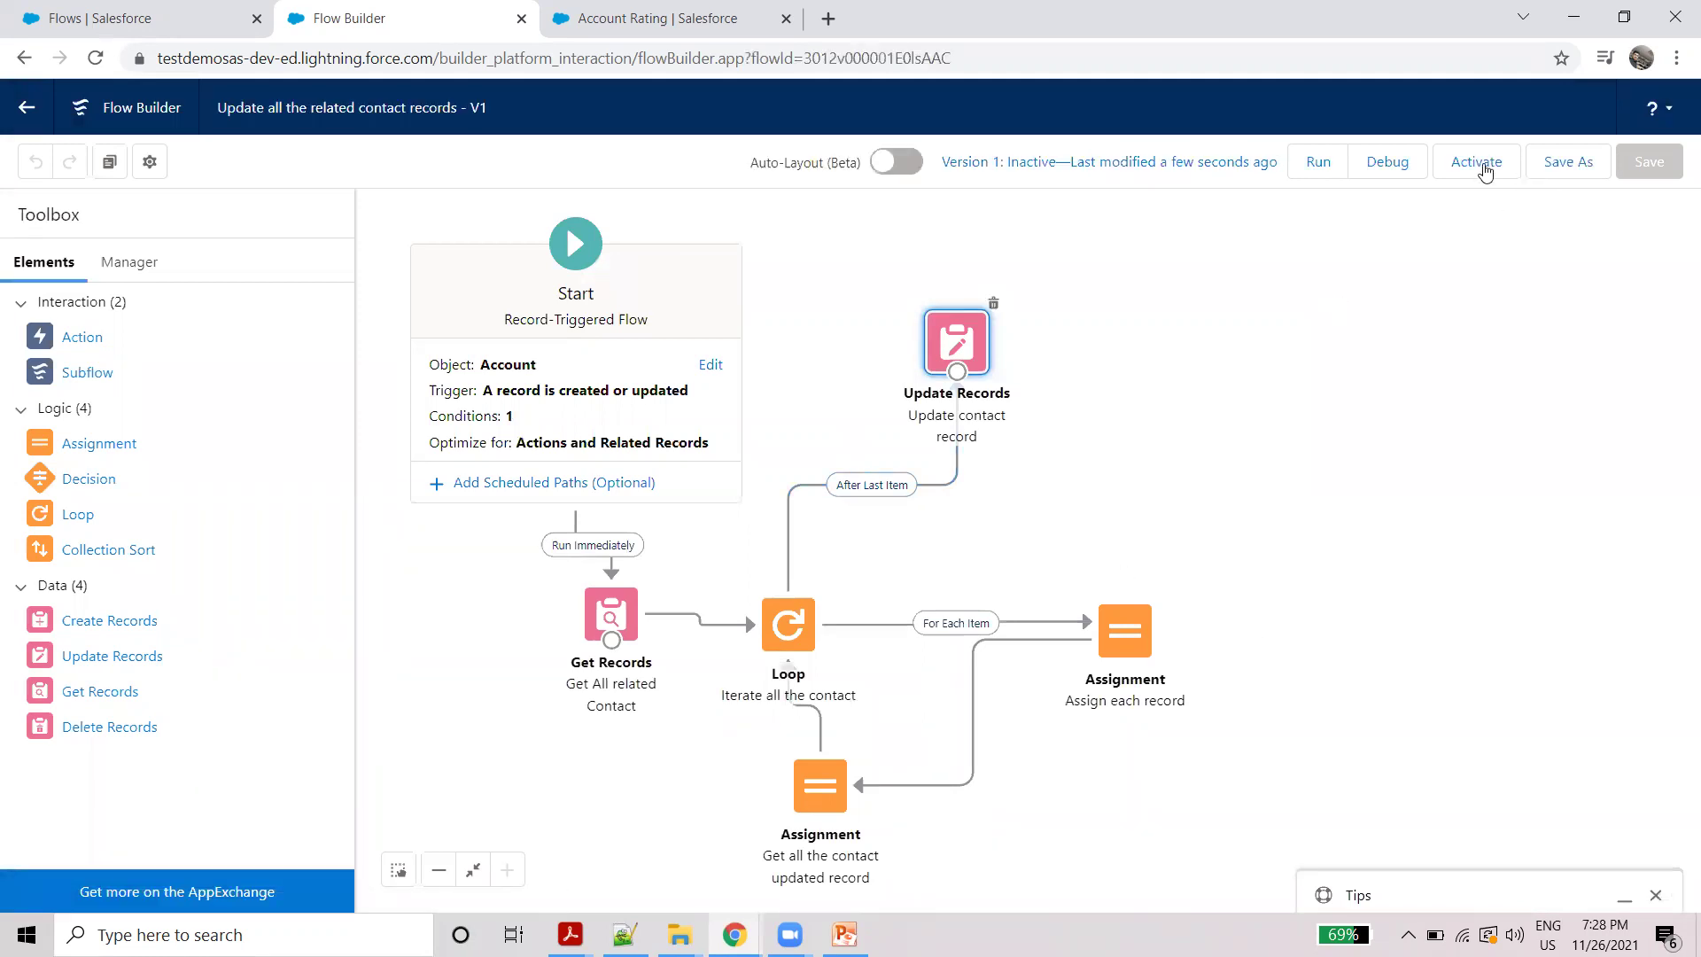
click(1485, 168)
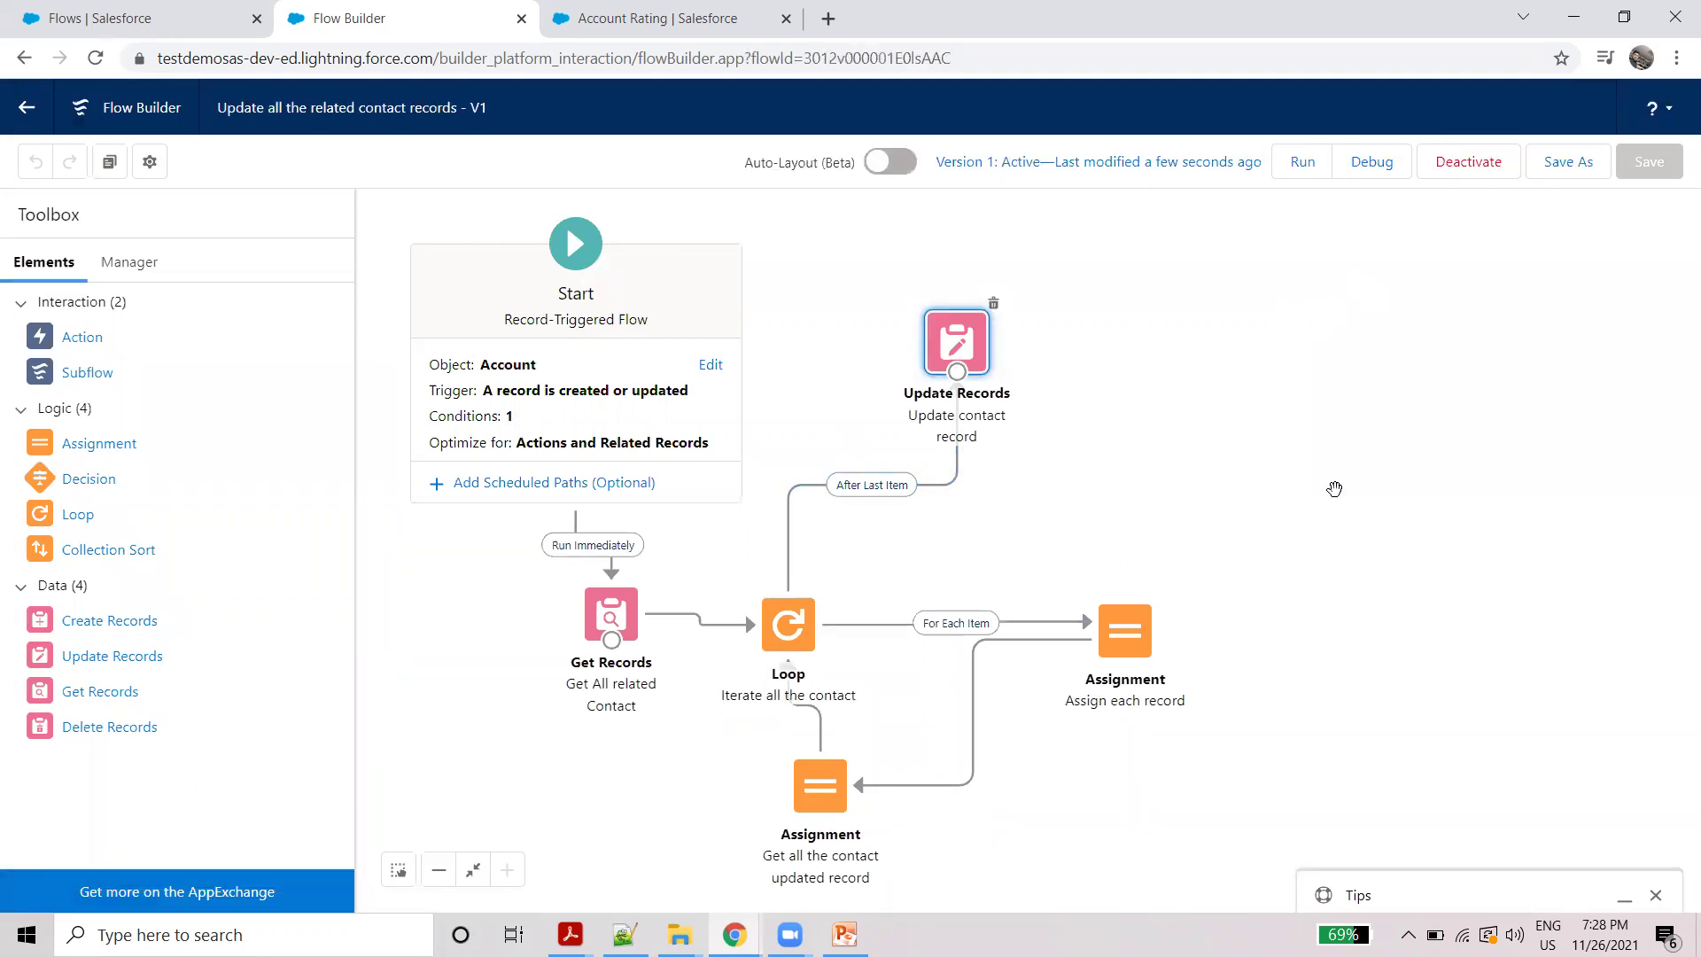
click(645, 18)
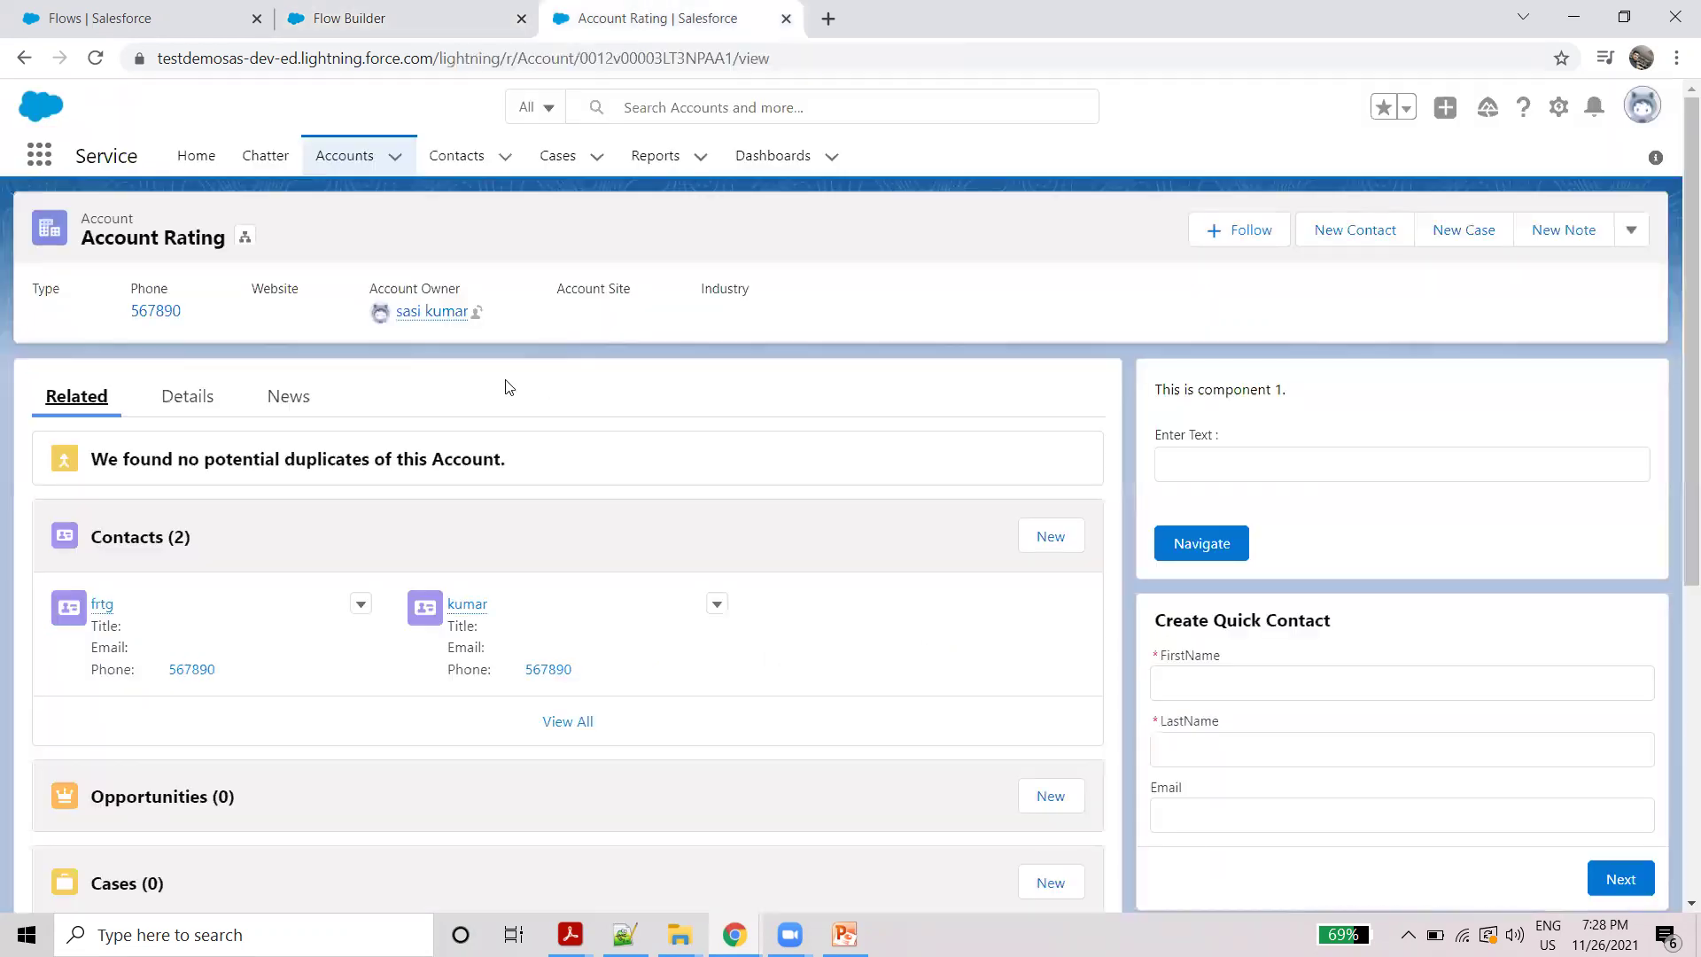
click(344, 158)
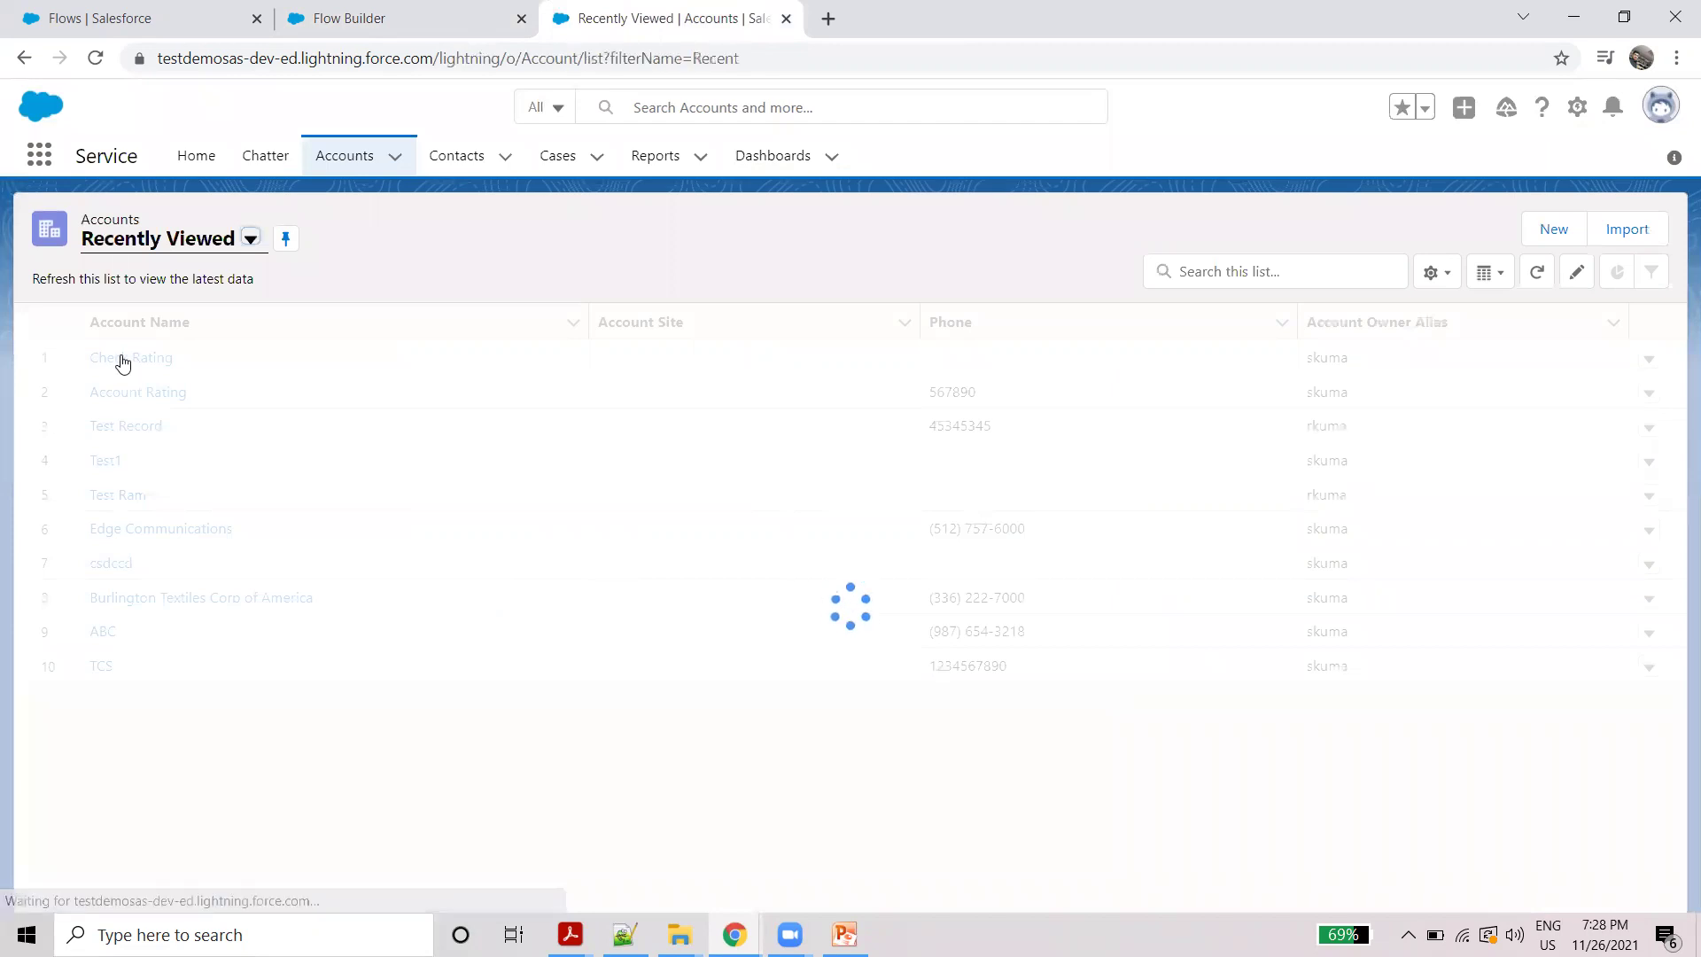
click(123, 363)
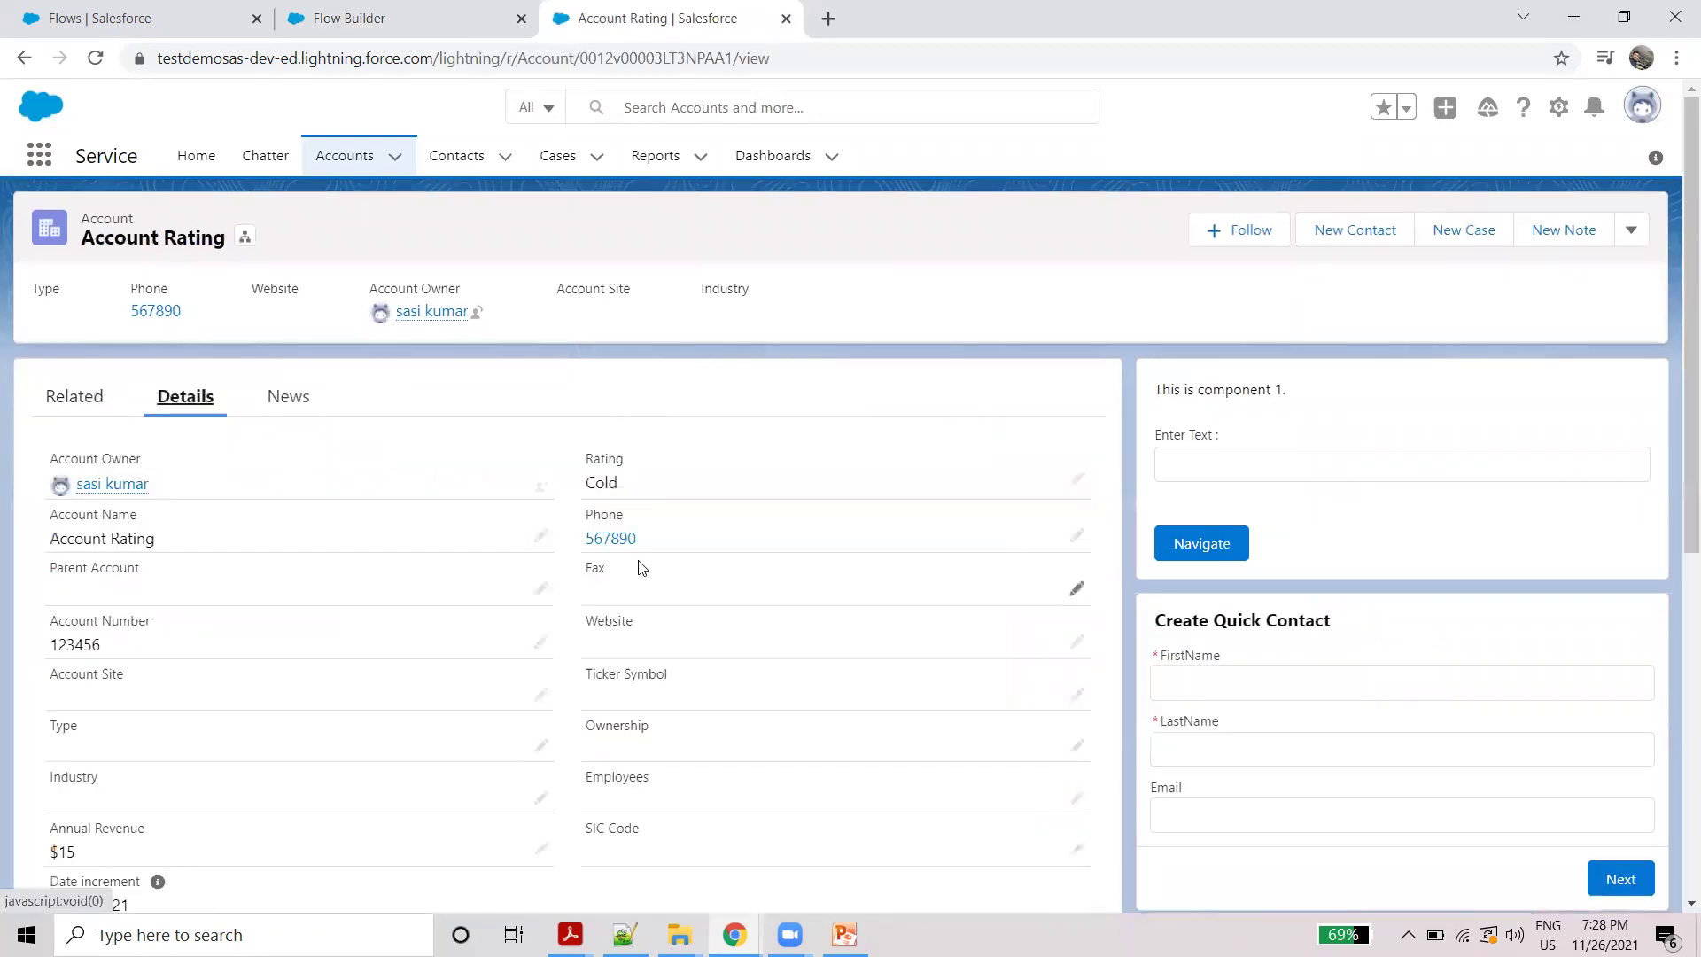
double_click(648, 540)
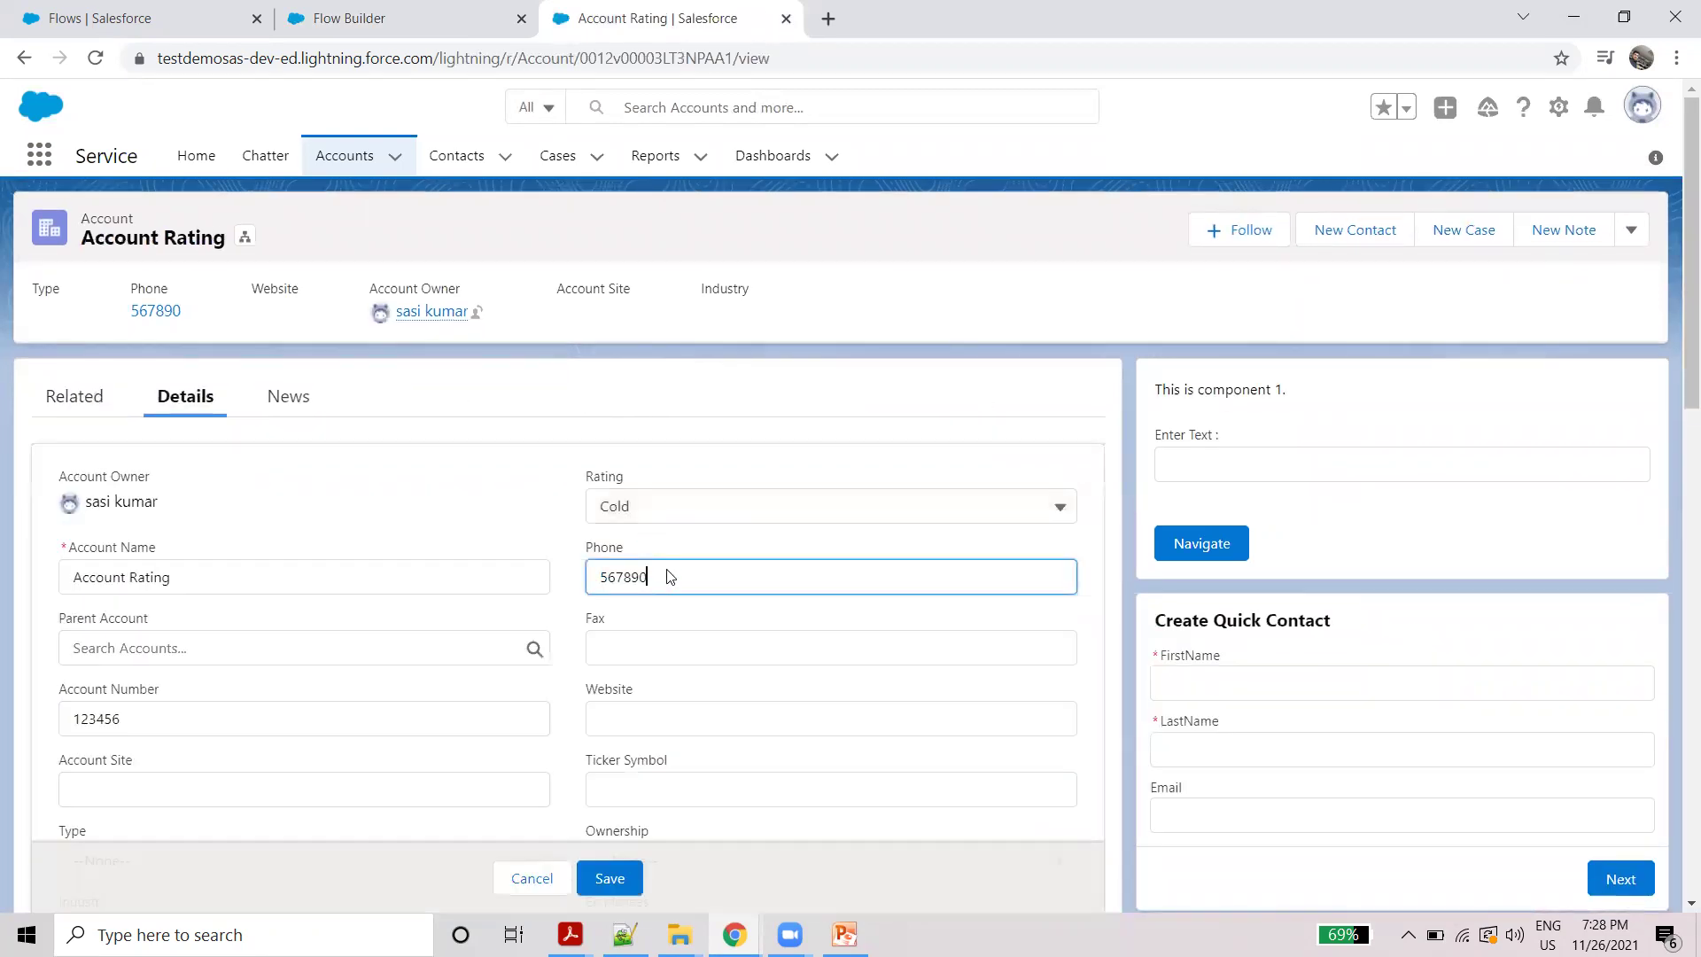
double_click(641, 582)
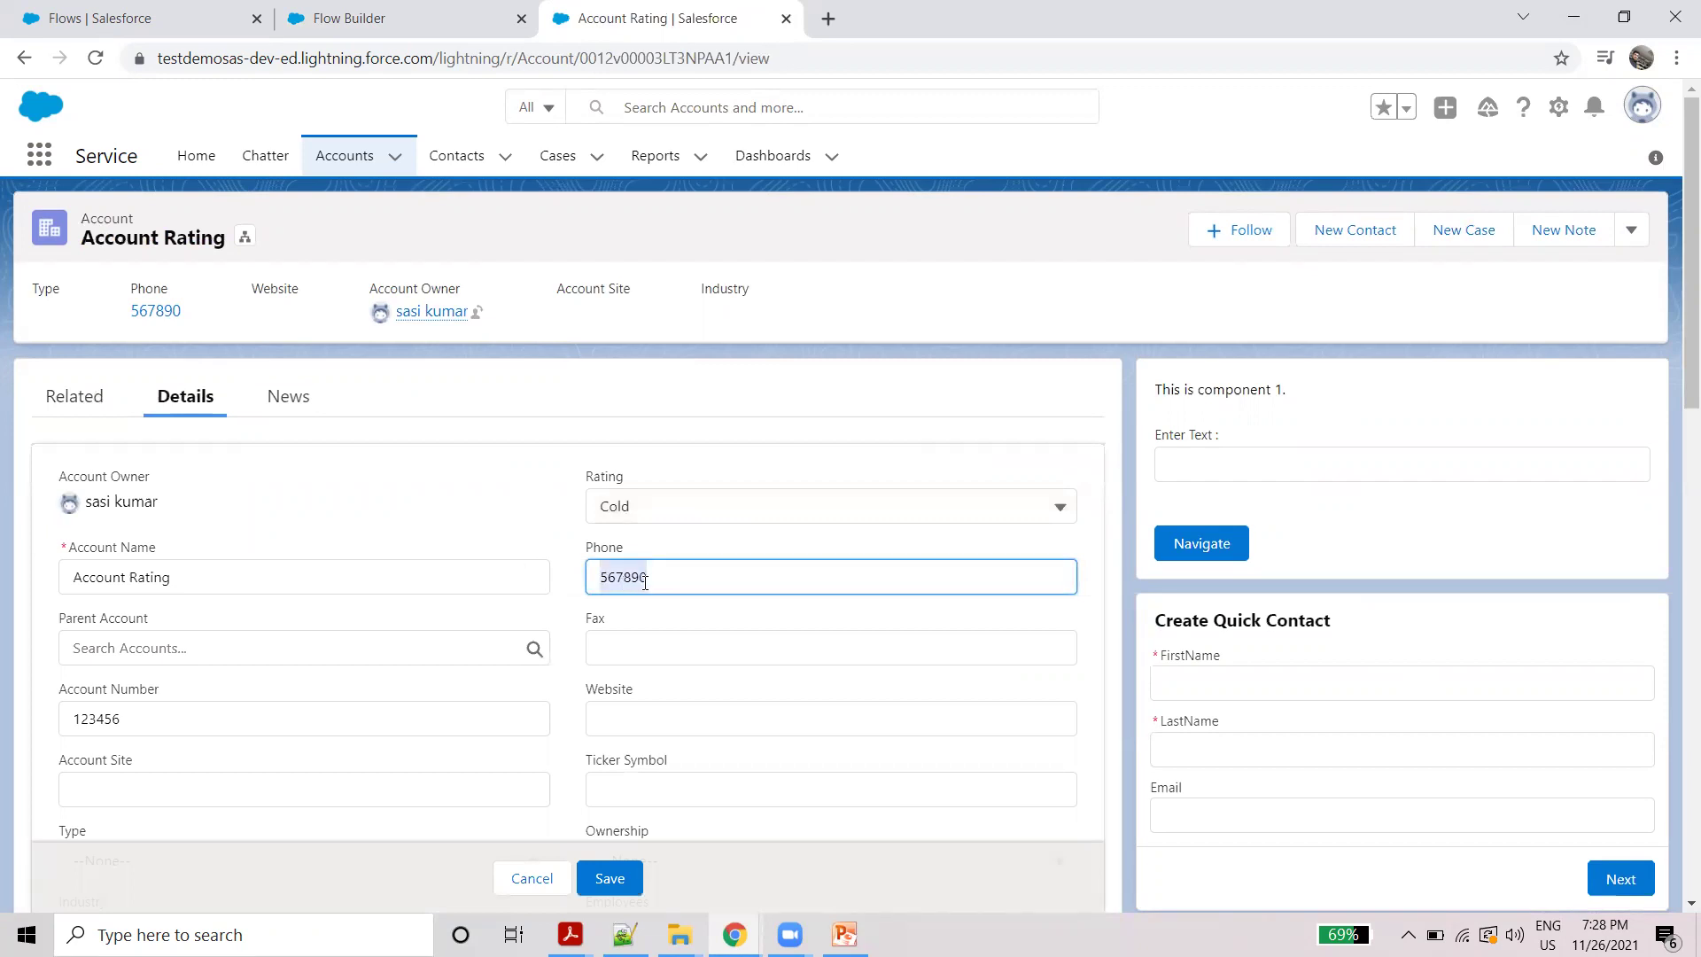
click(74, 393)
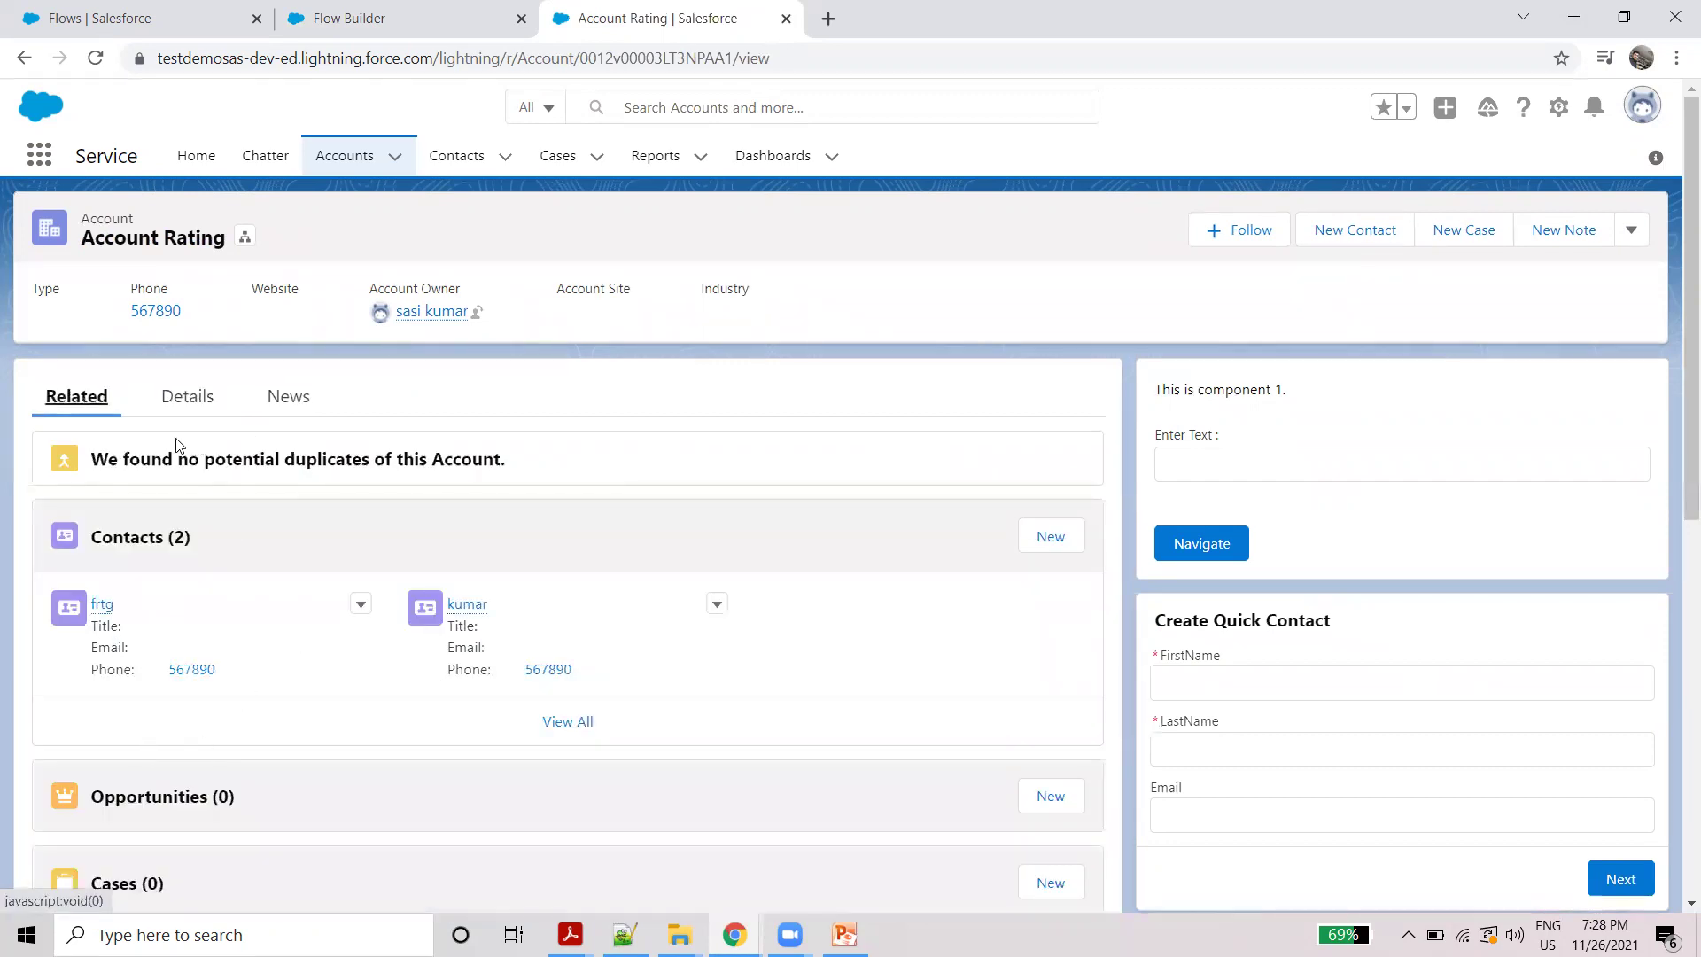
click(186, 396)
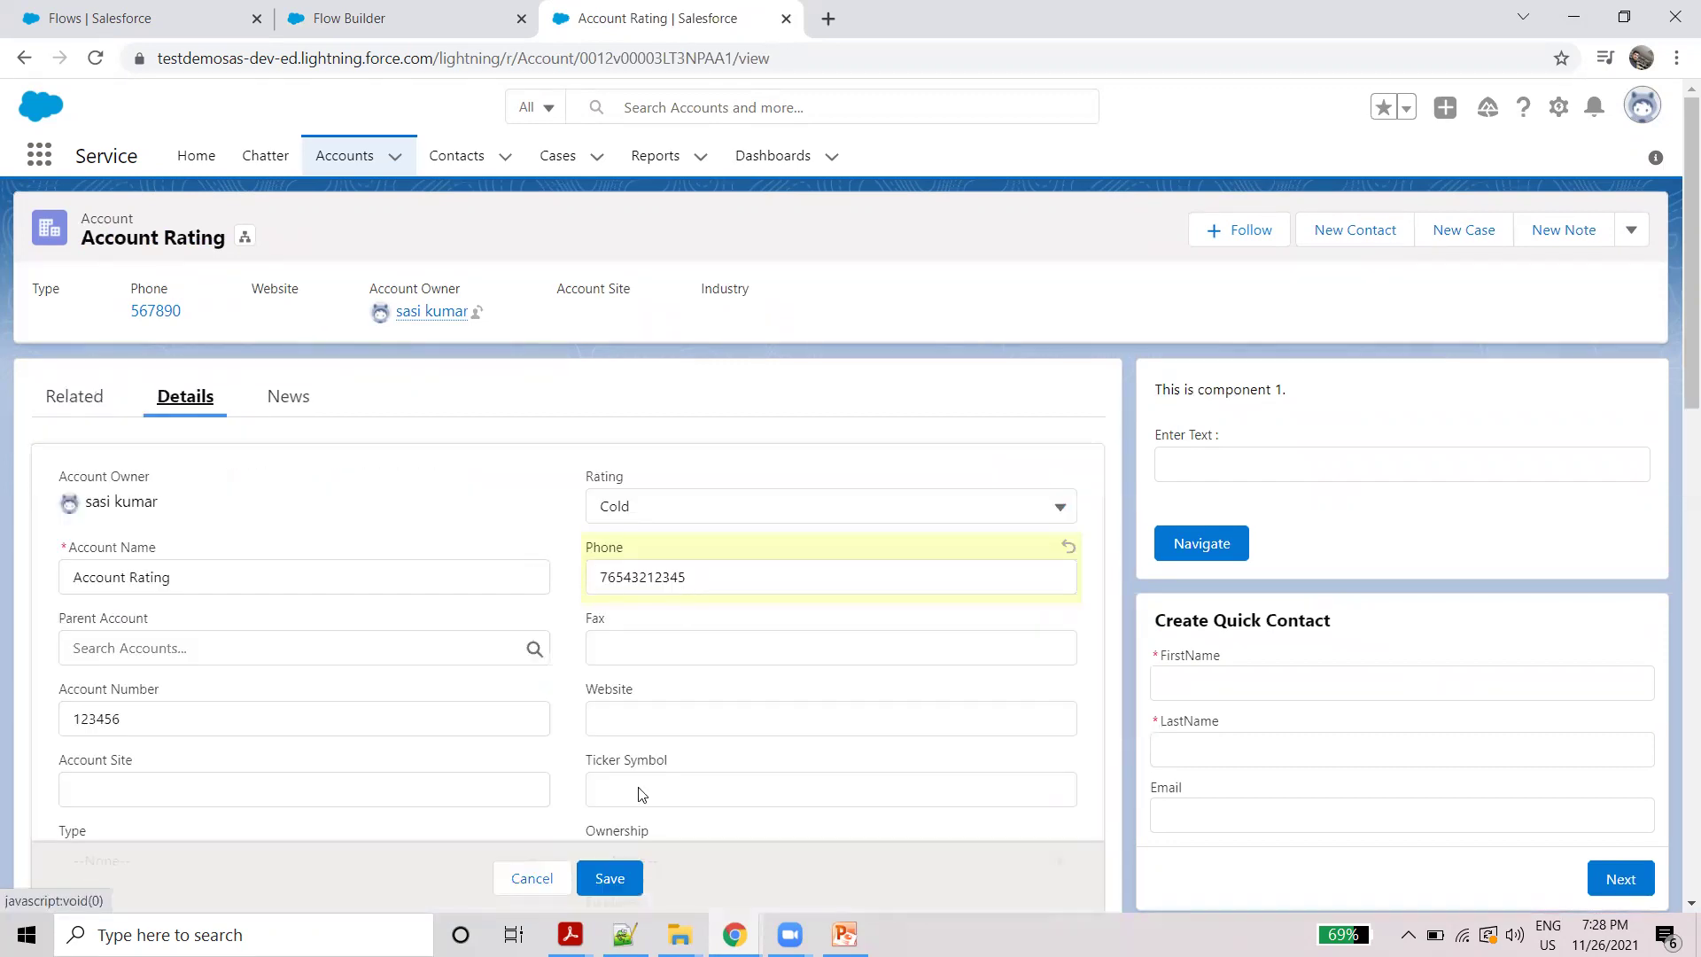
click(610, 877)
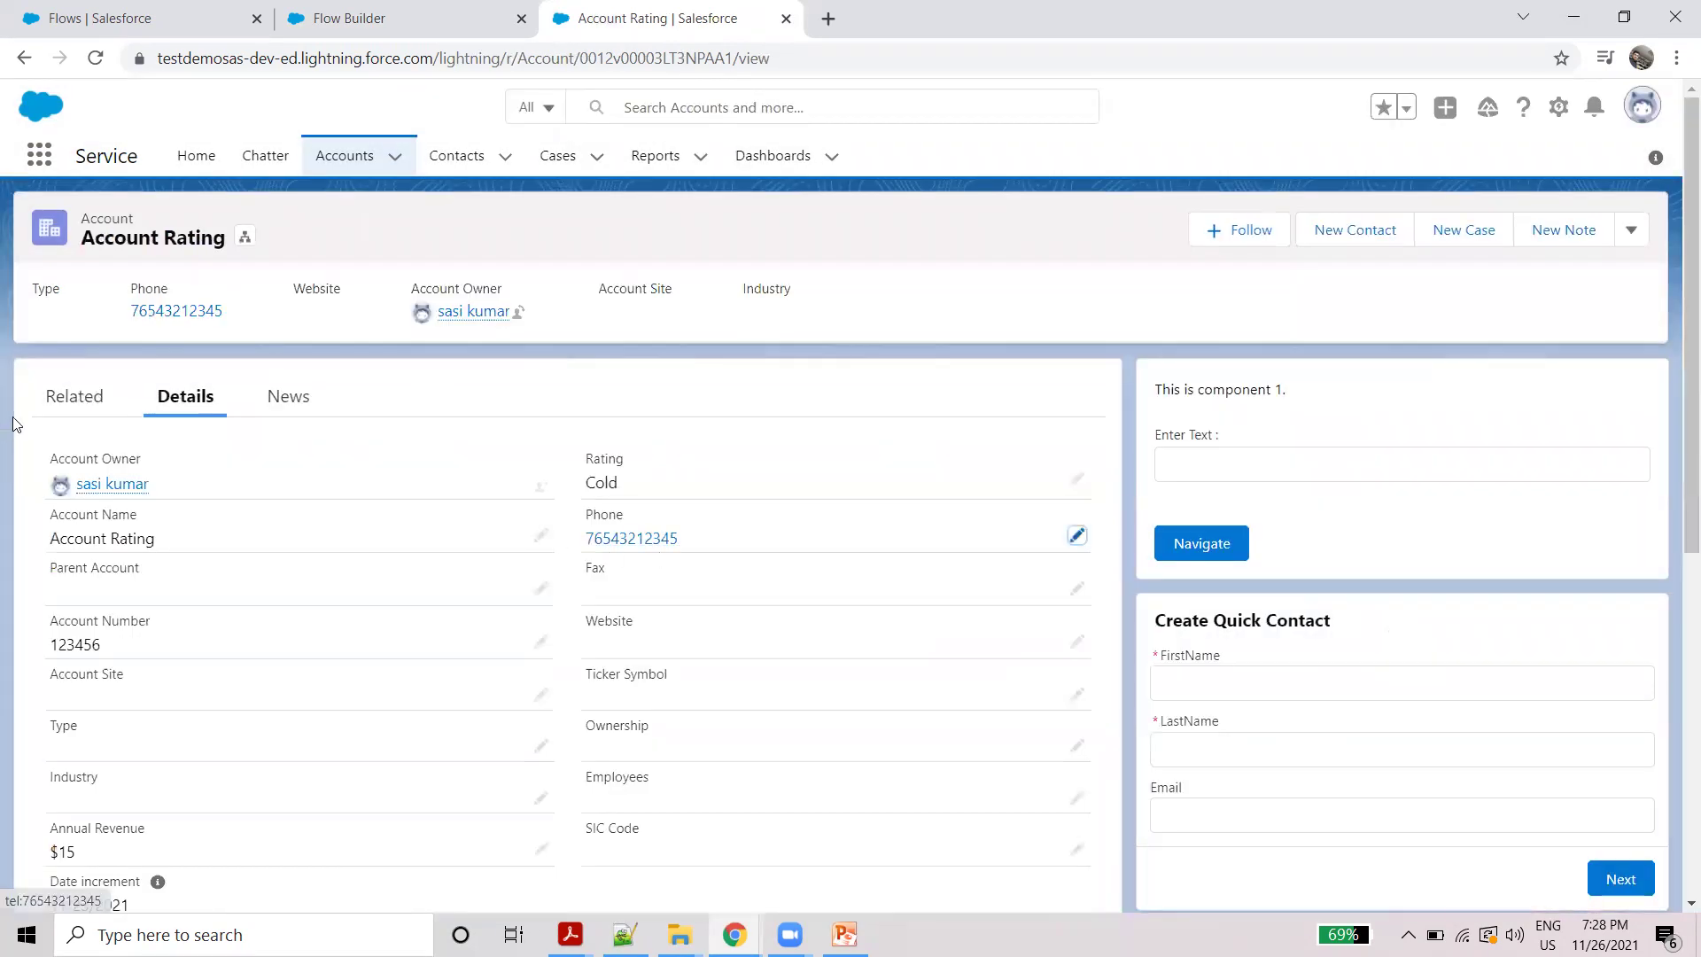
Step: Open the related contacts frtg and kumar in new tabs to confirm their phones, then return to the account details
click(39, 398)
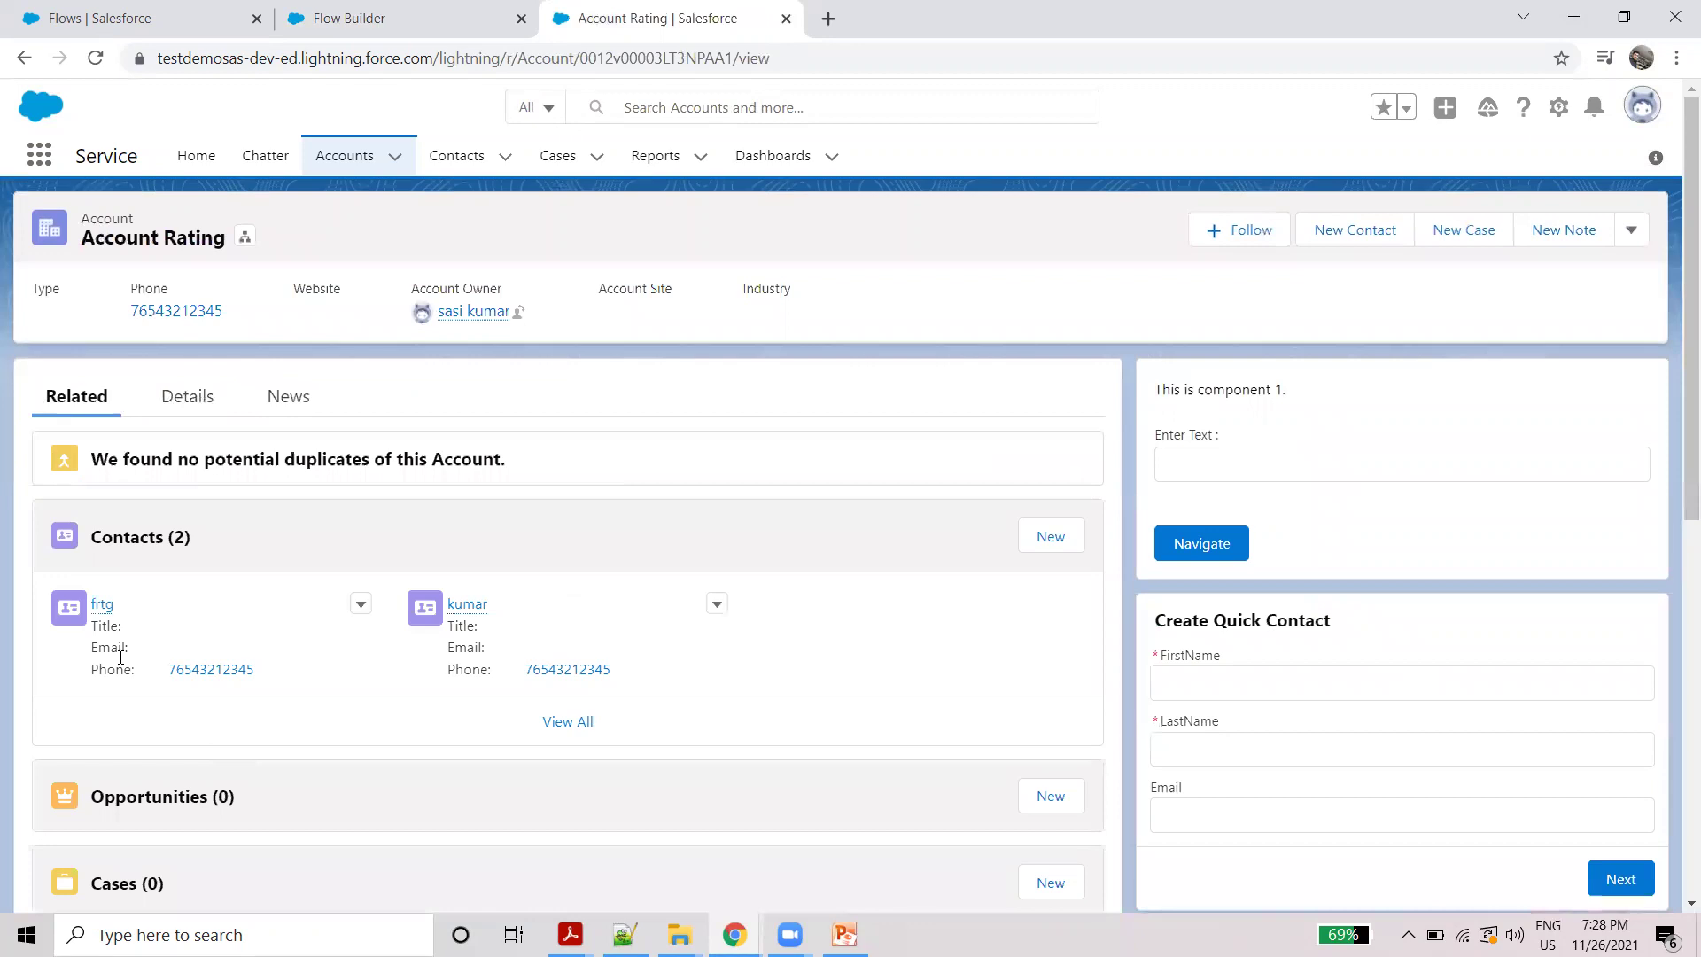
right_click(102, 608)
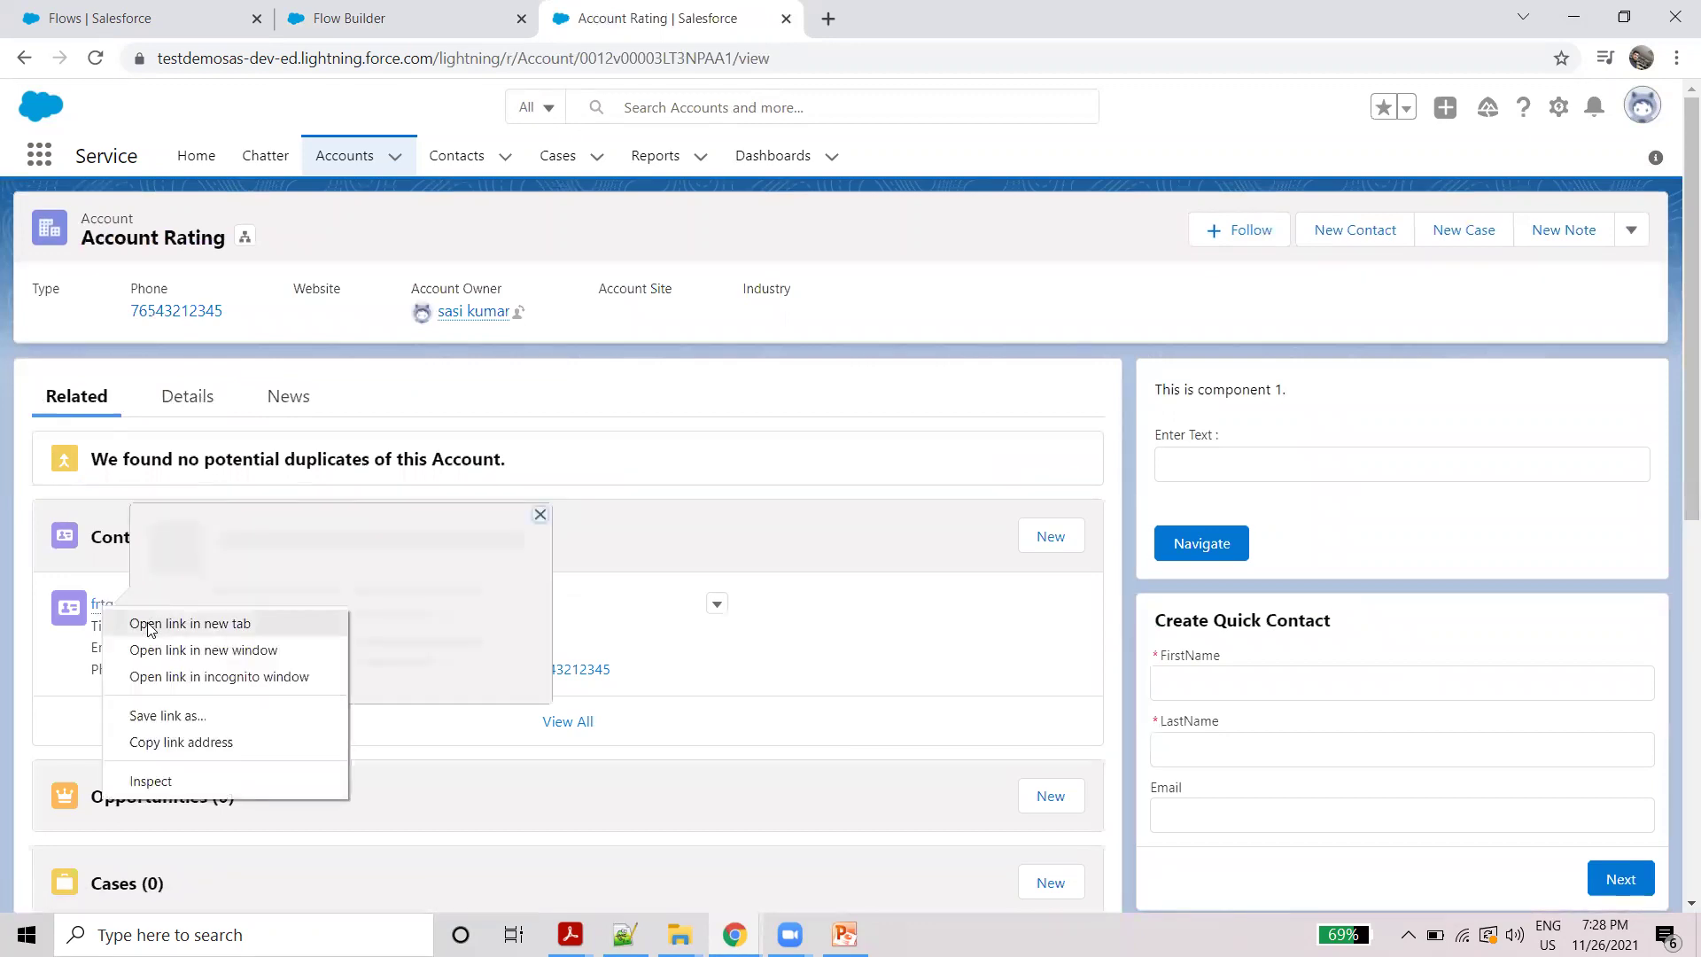
click(149, 625)
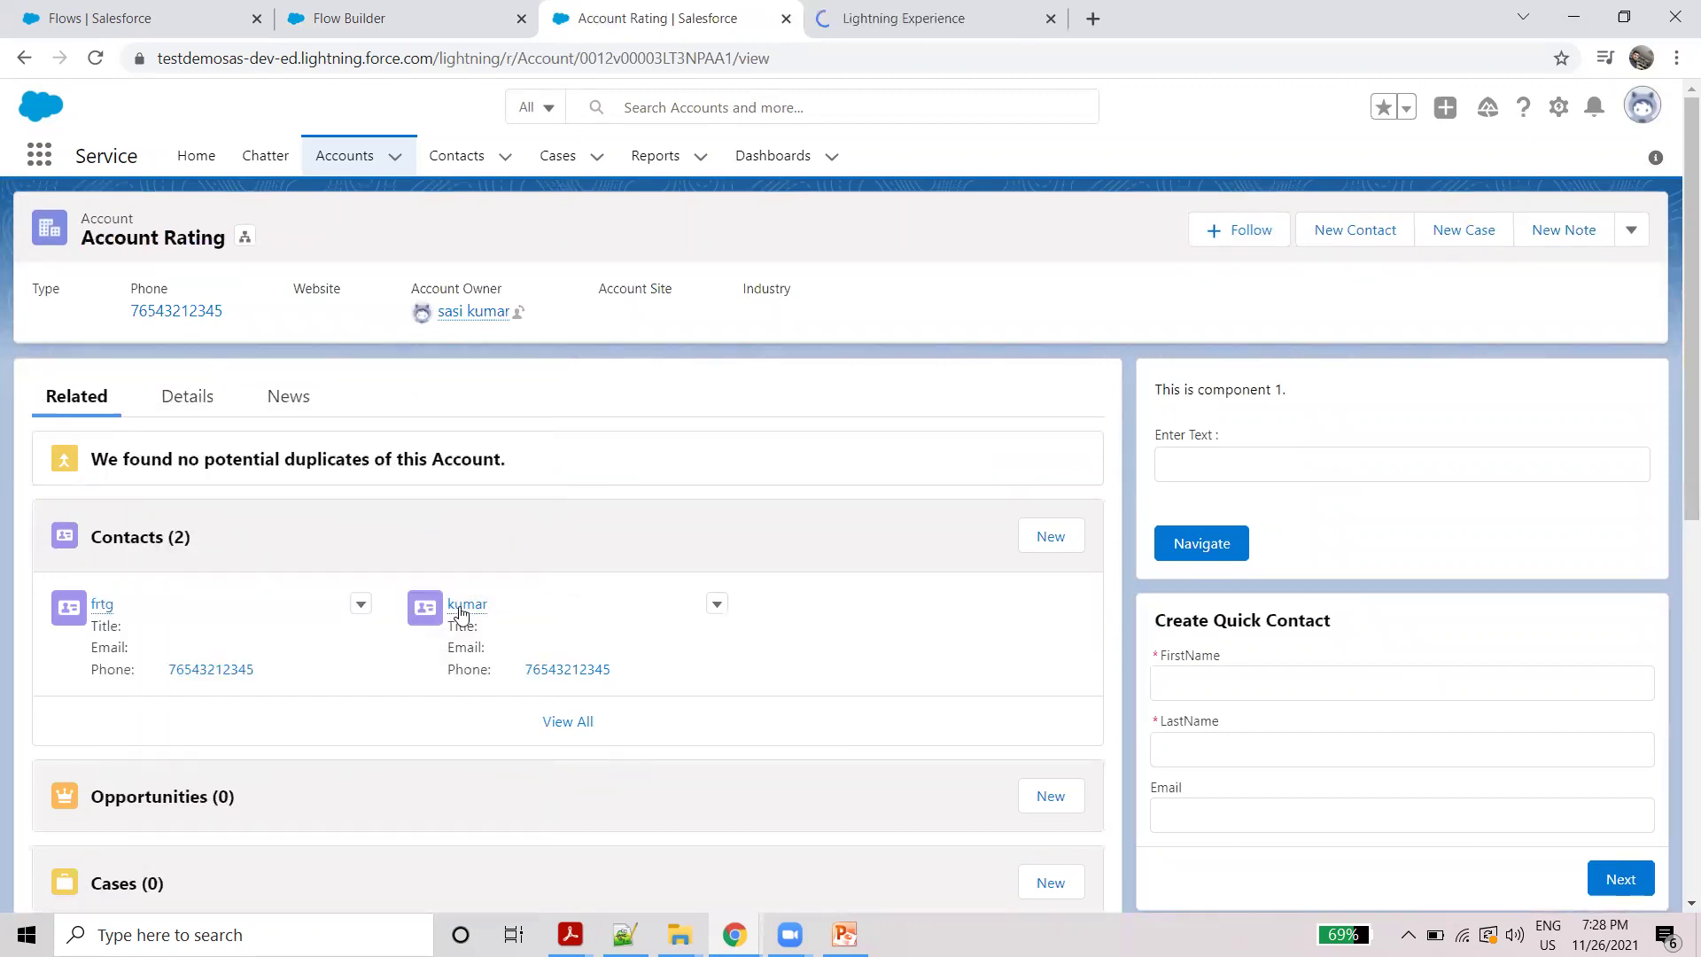
right_click(460, 611)
click(510, 627)
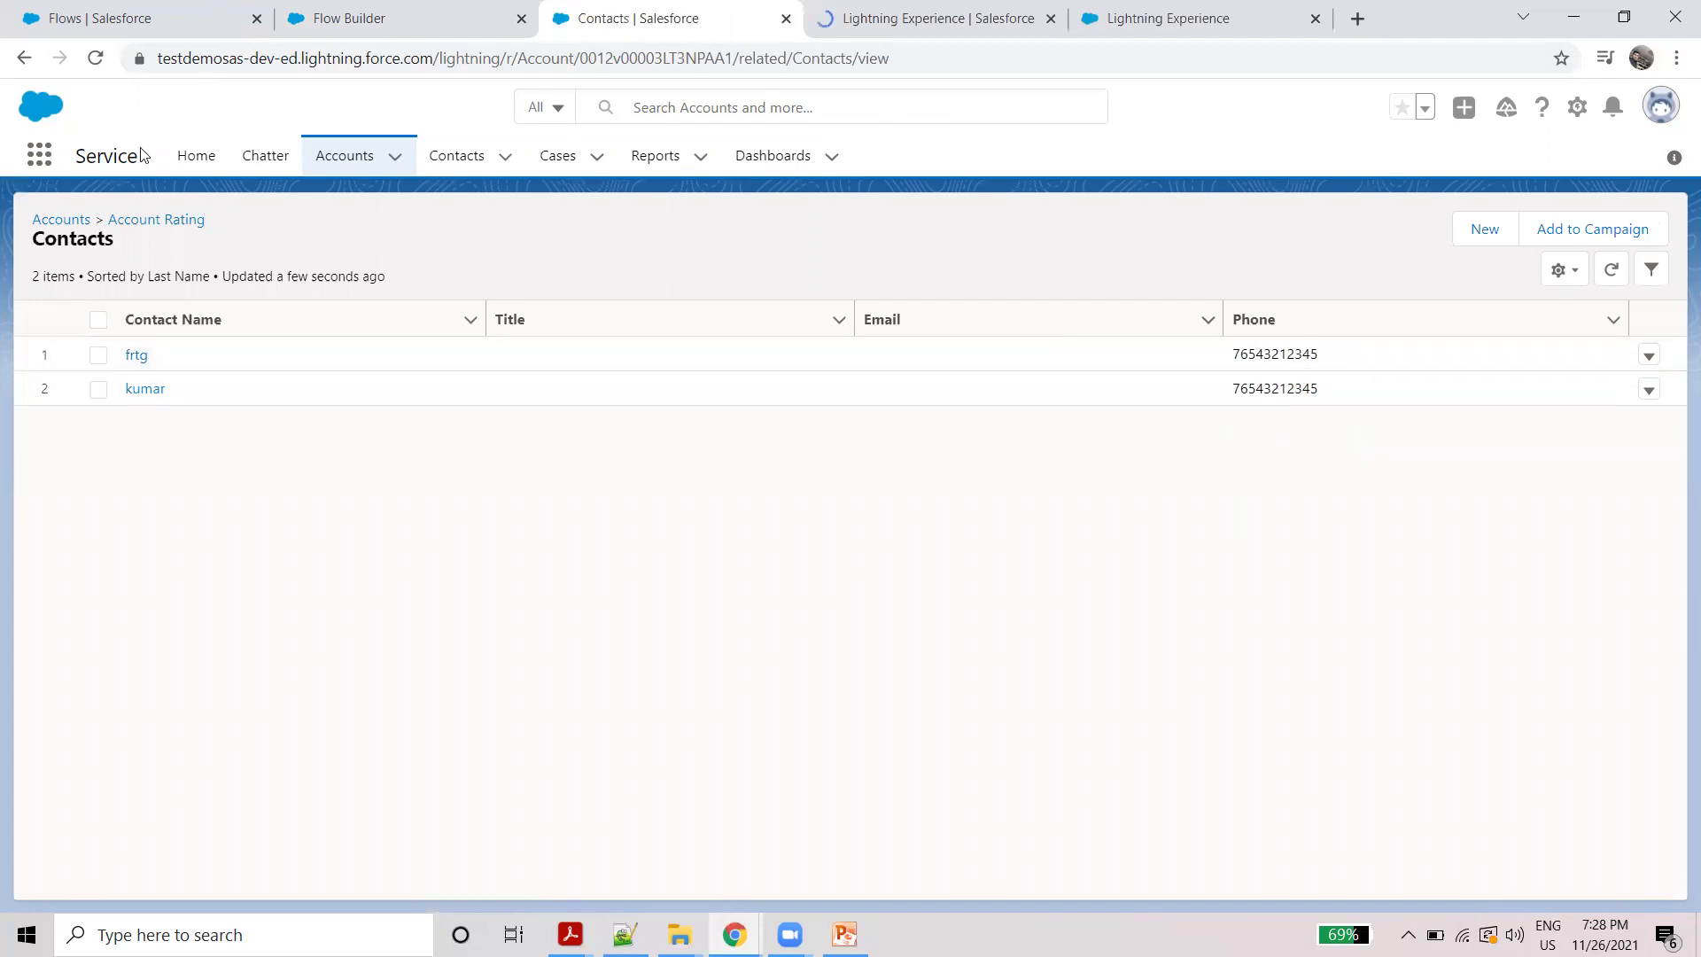
click(23, 57)
click(183, 399)
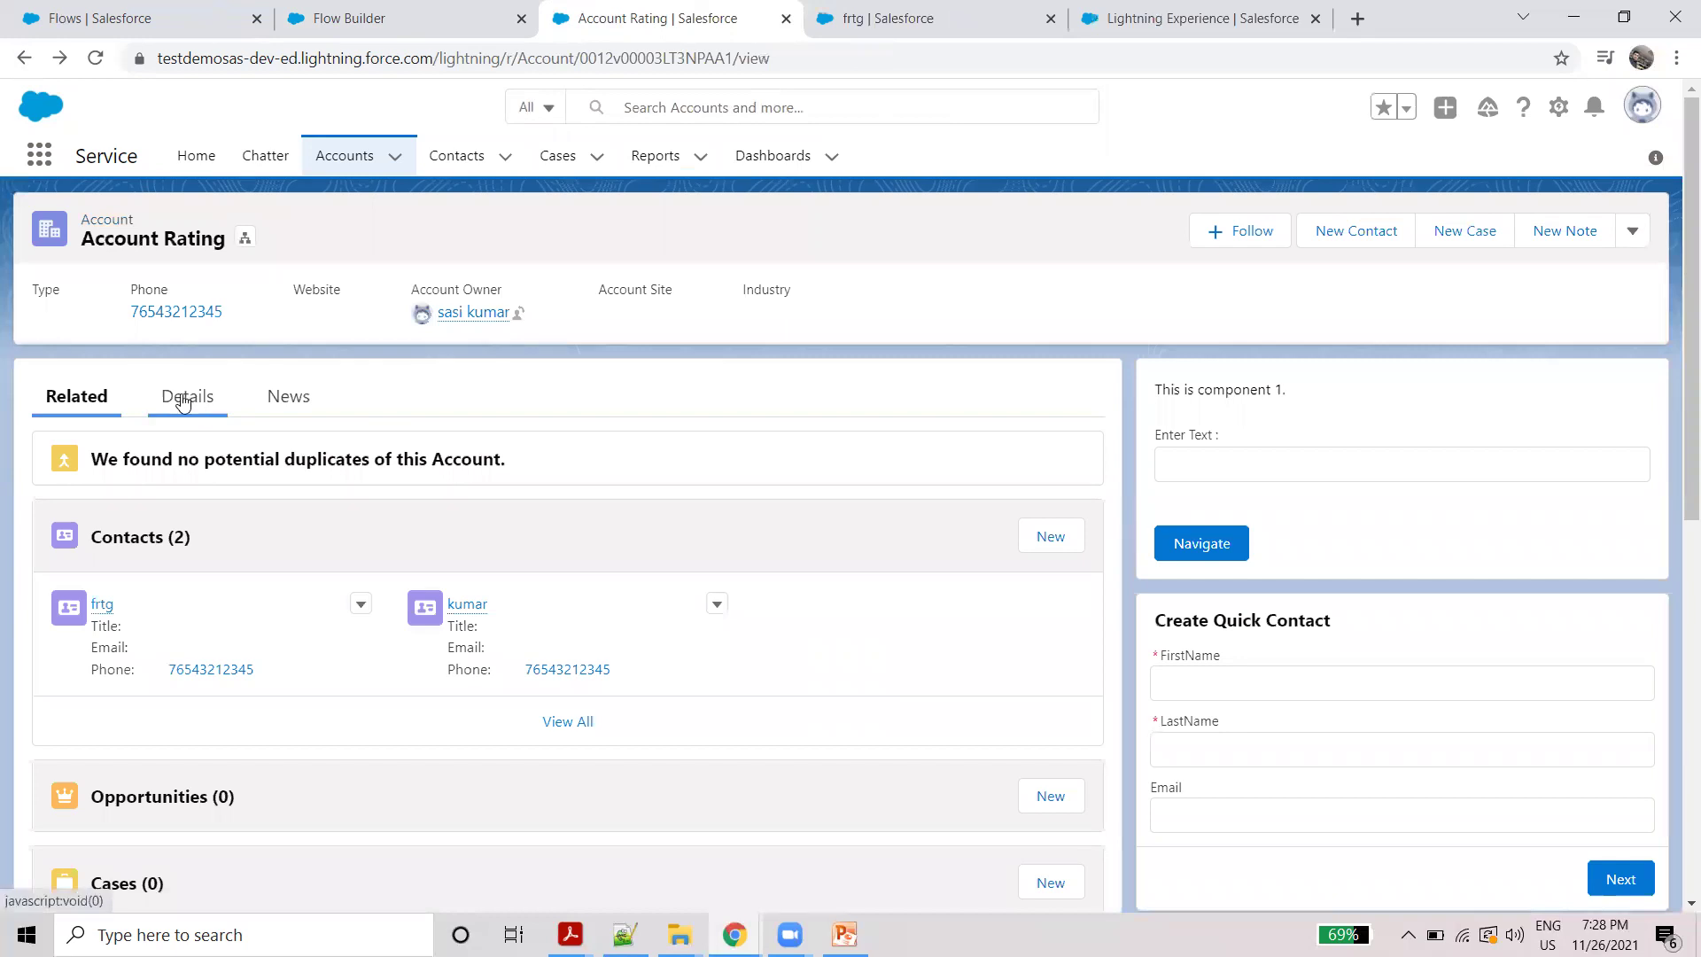
Step: Clear the account phone, save, and check the related contacts' phones
double_click(700, 549)
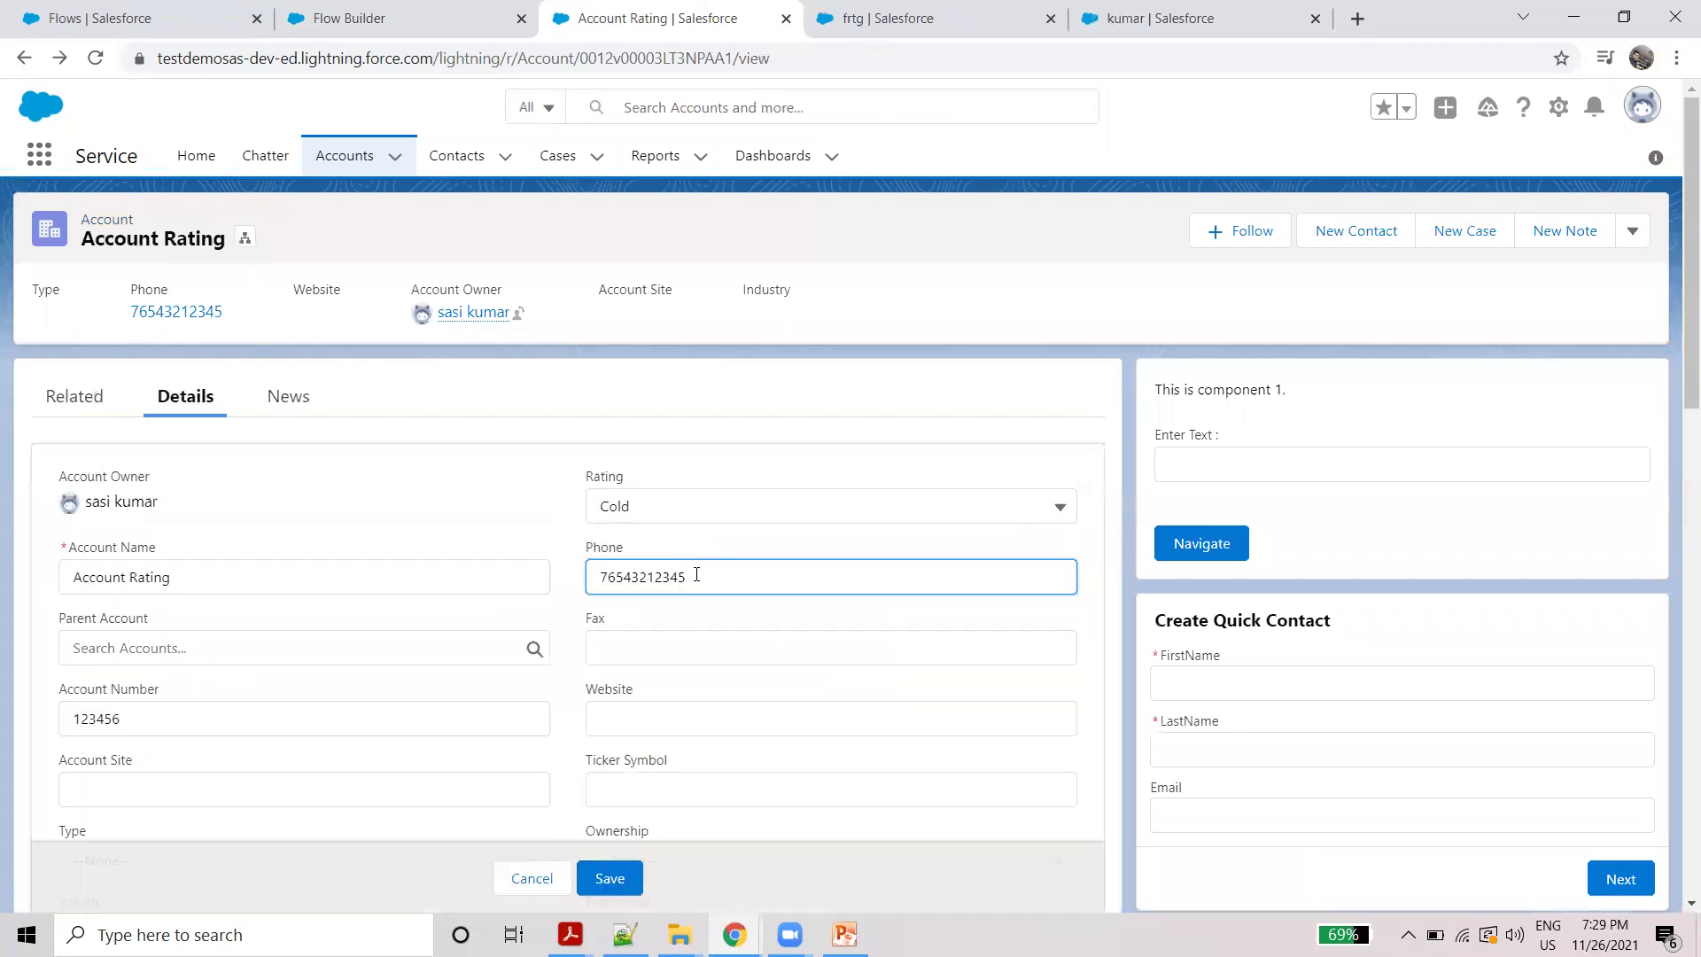
drag(695, 576, 599, 576)
key(BackSpace)
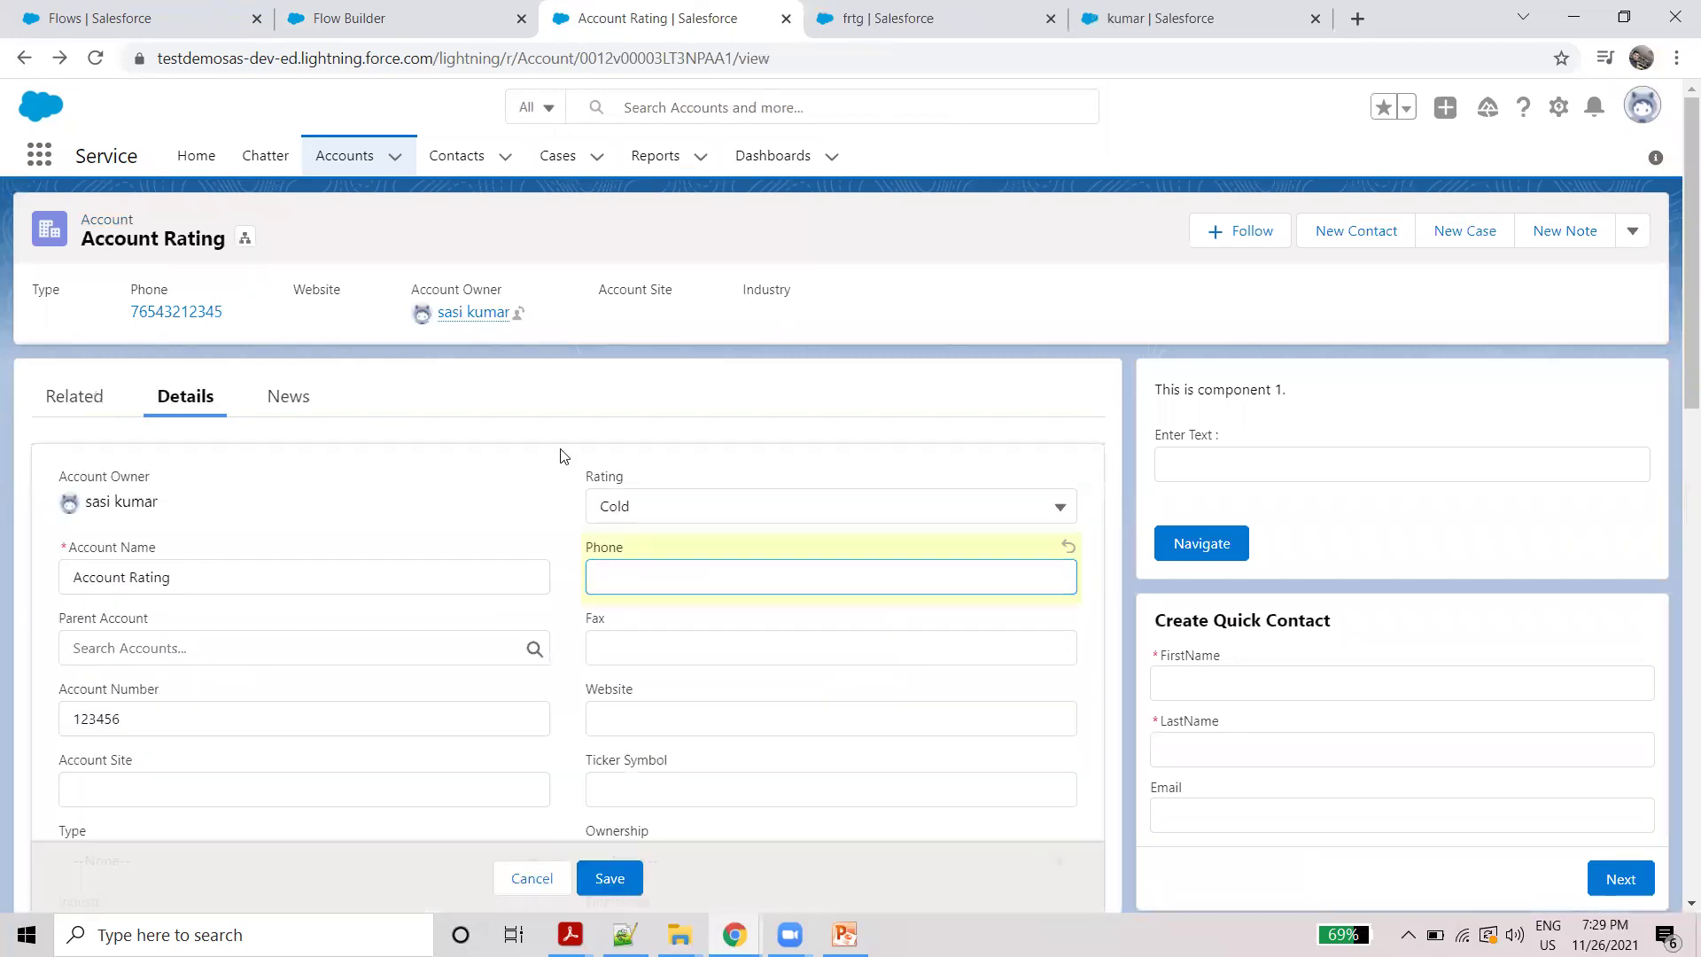
click(612, 880)
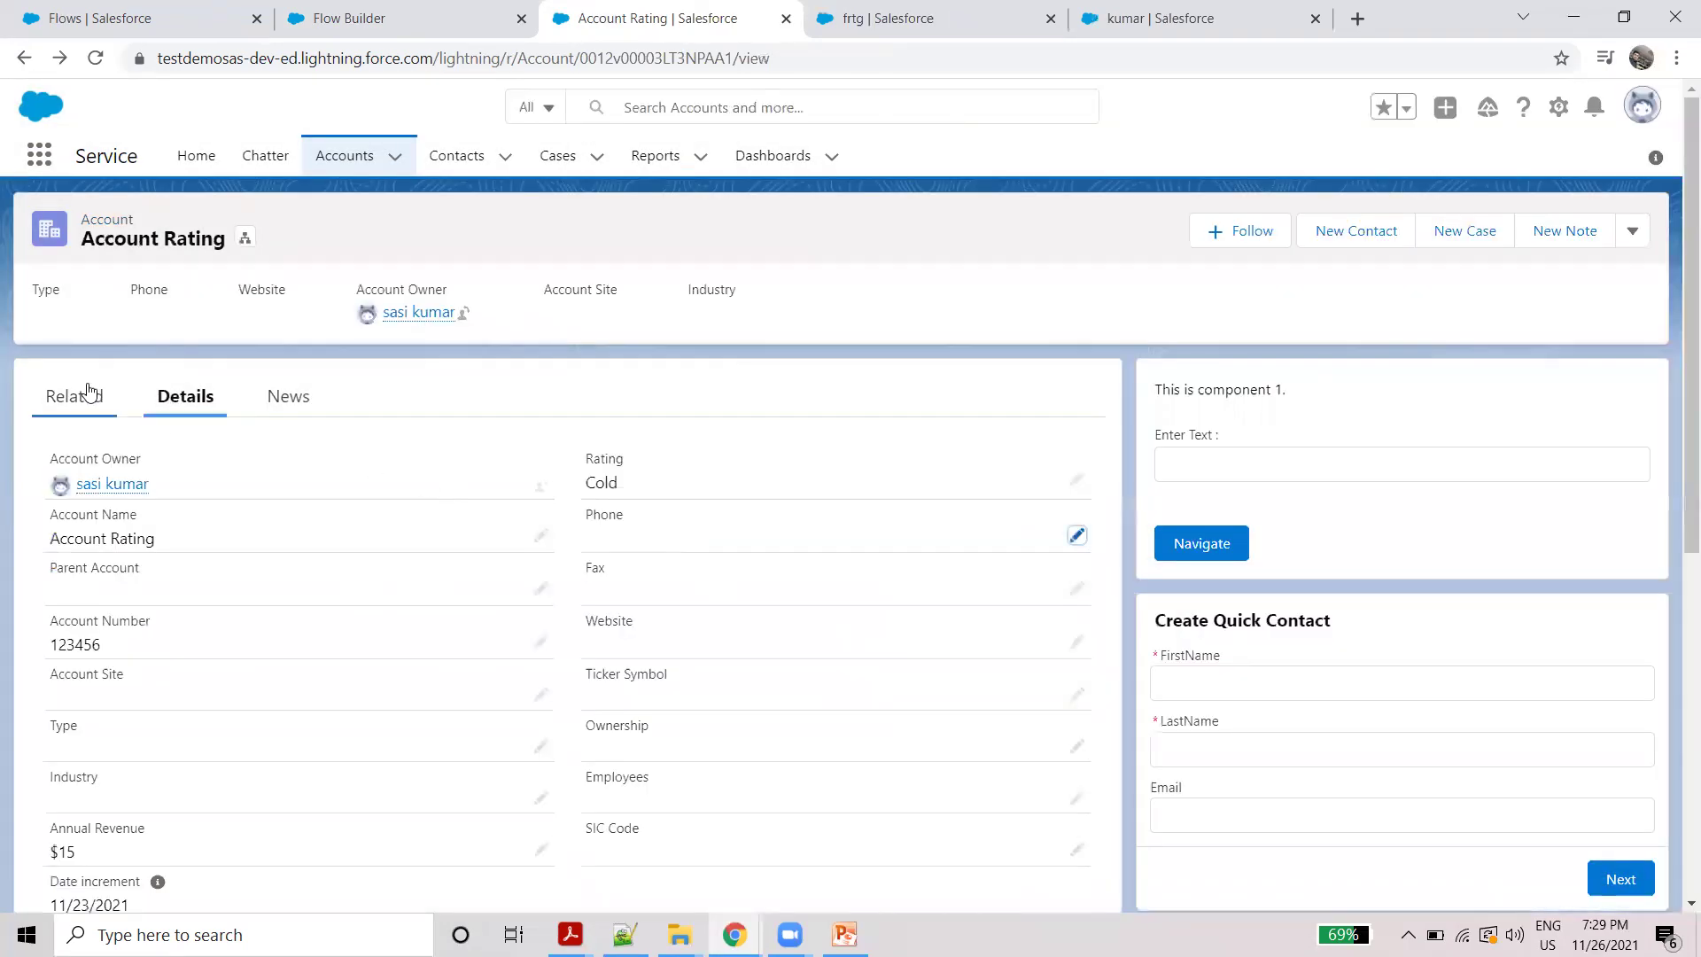
click(89, 392)
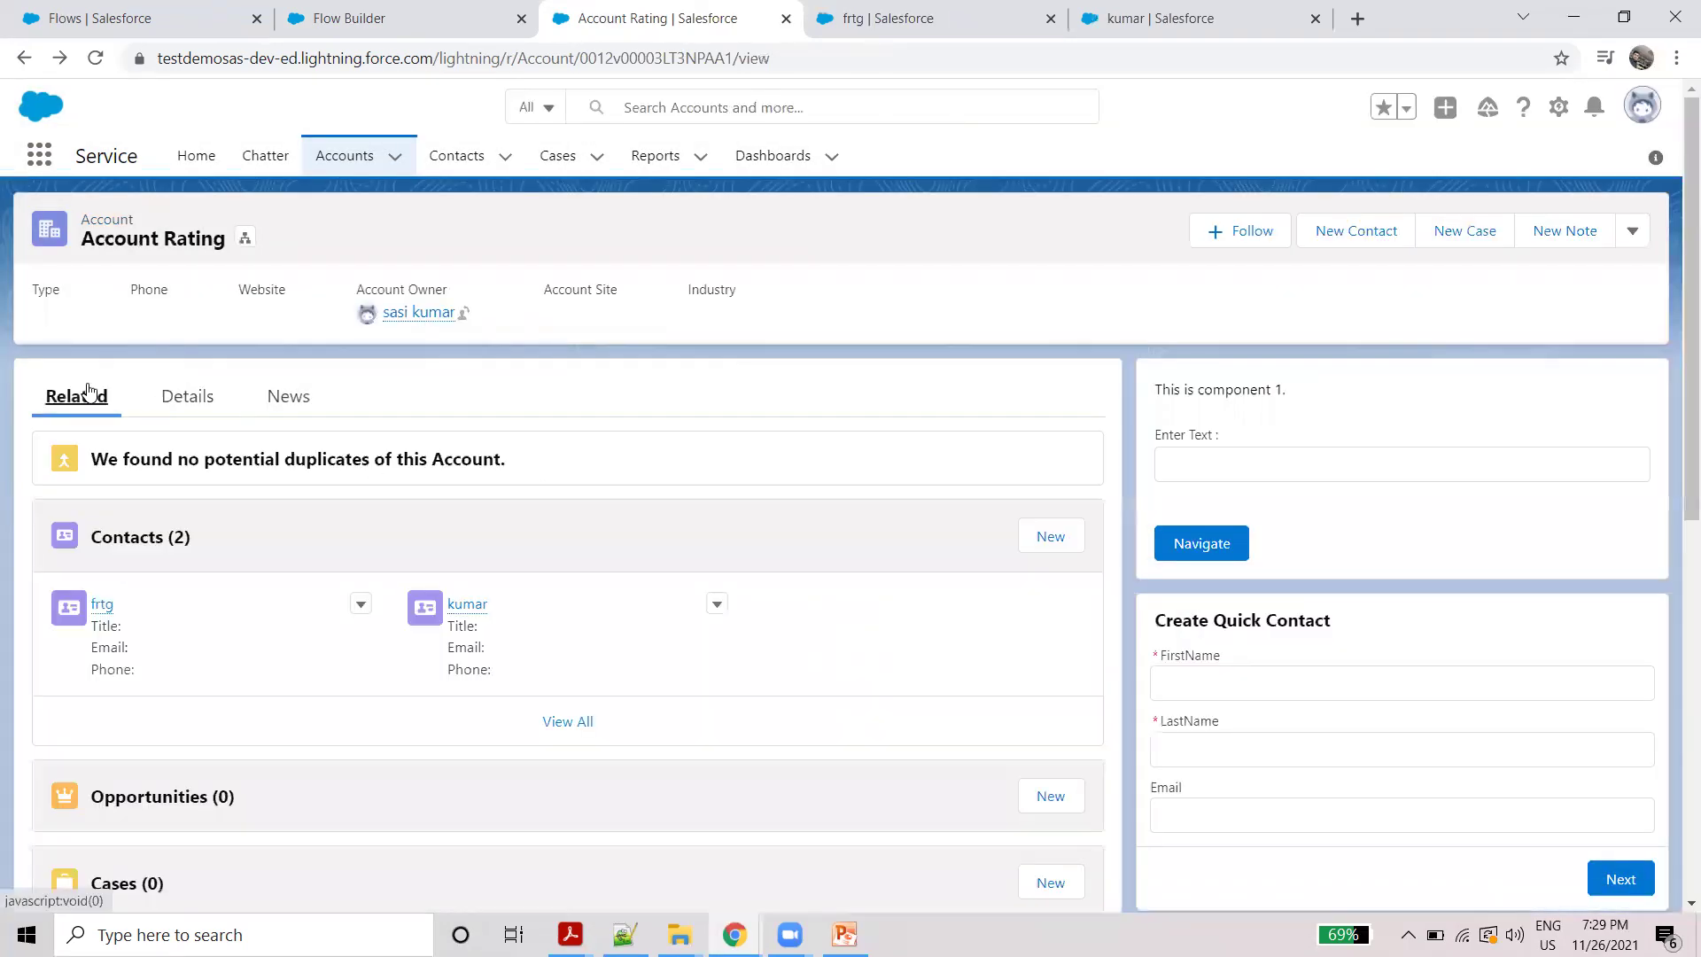
click(188, 398)
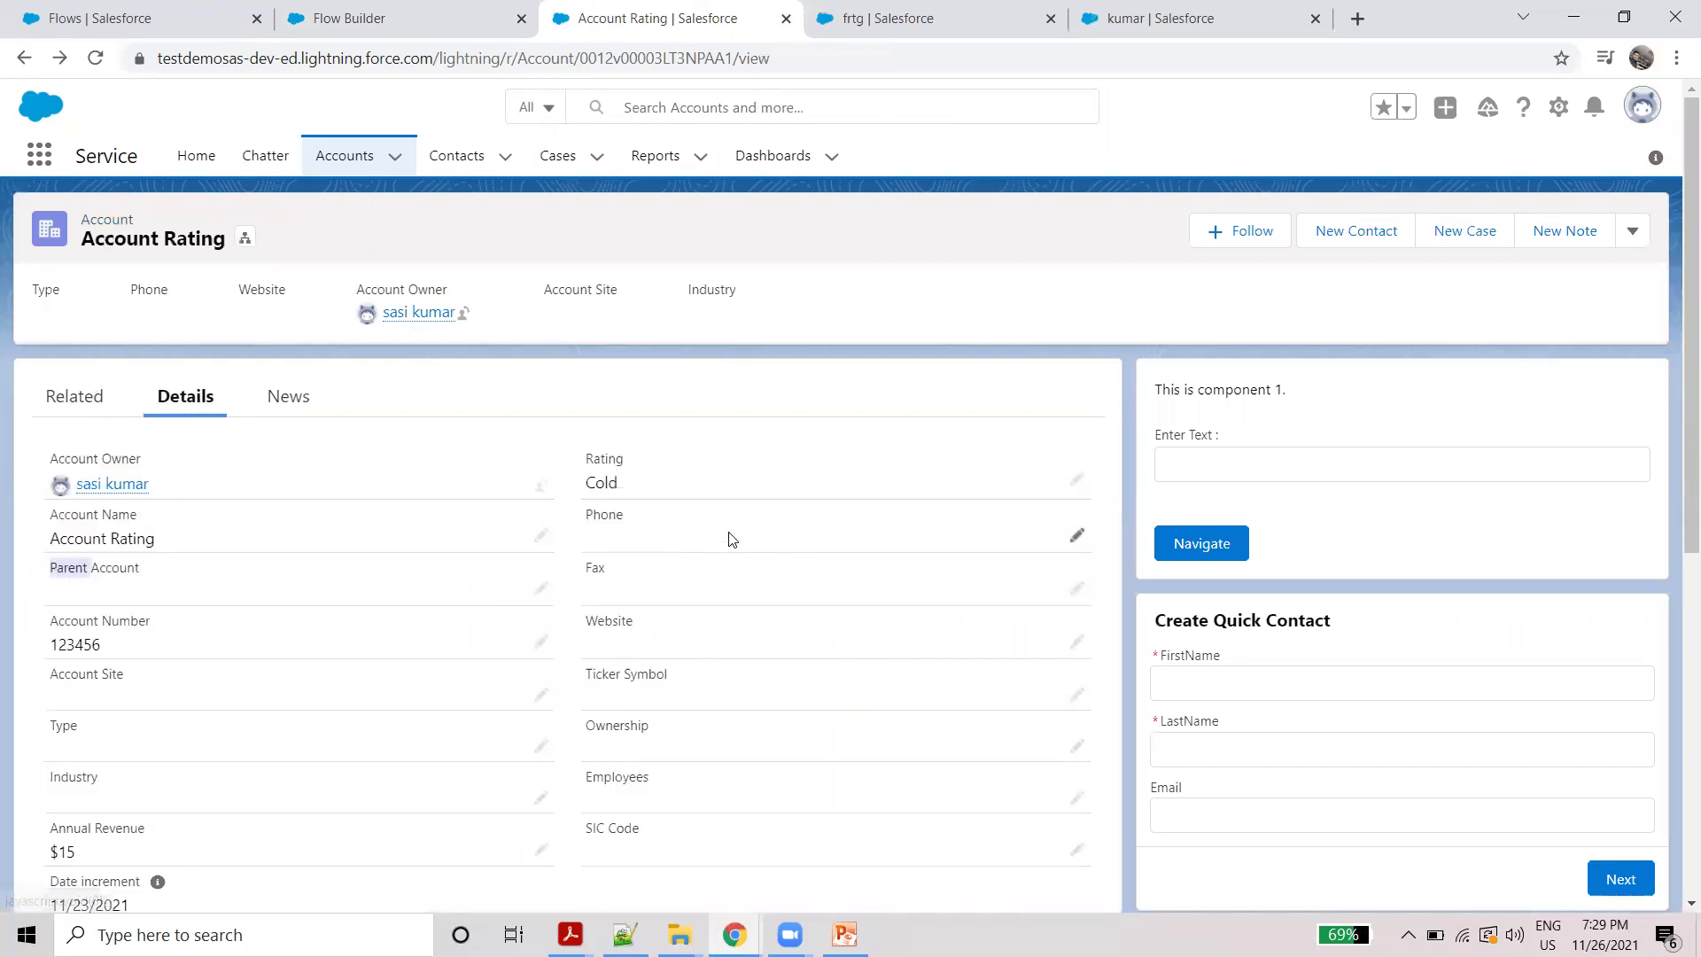
Step: Set the account phone to 2343242, confirm the contacts show it, then switch to the Flow_Tutorial slides in PowerPoint
double_click(732, 540)
text(2343242)
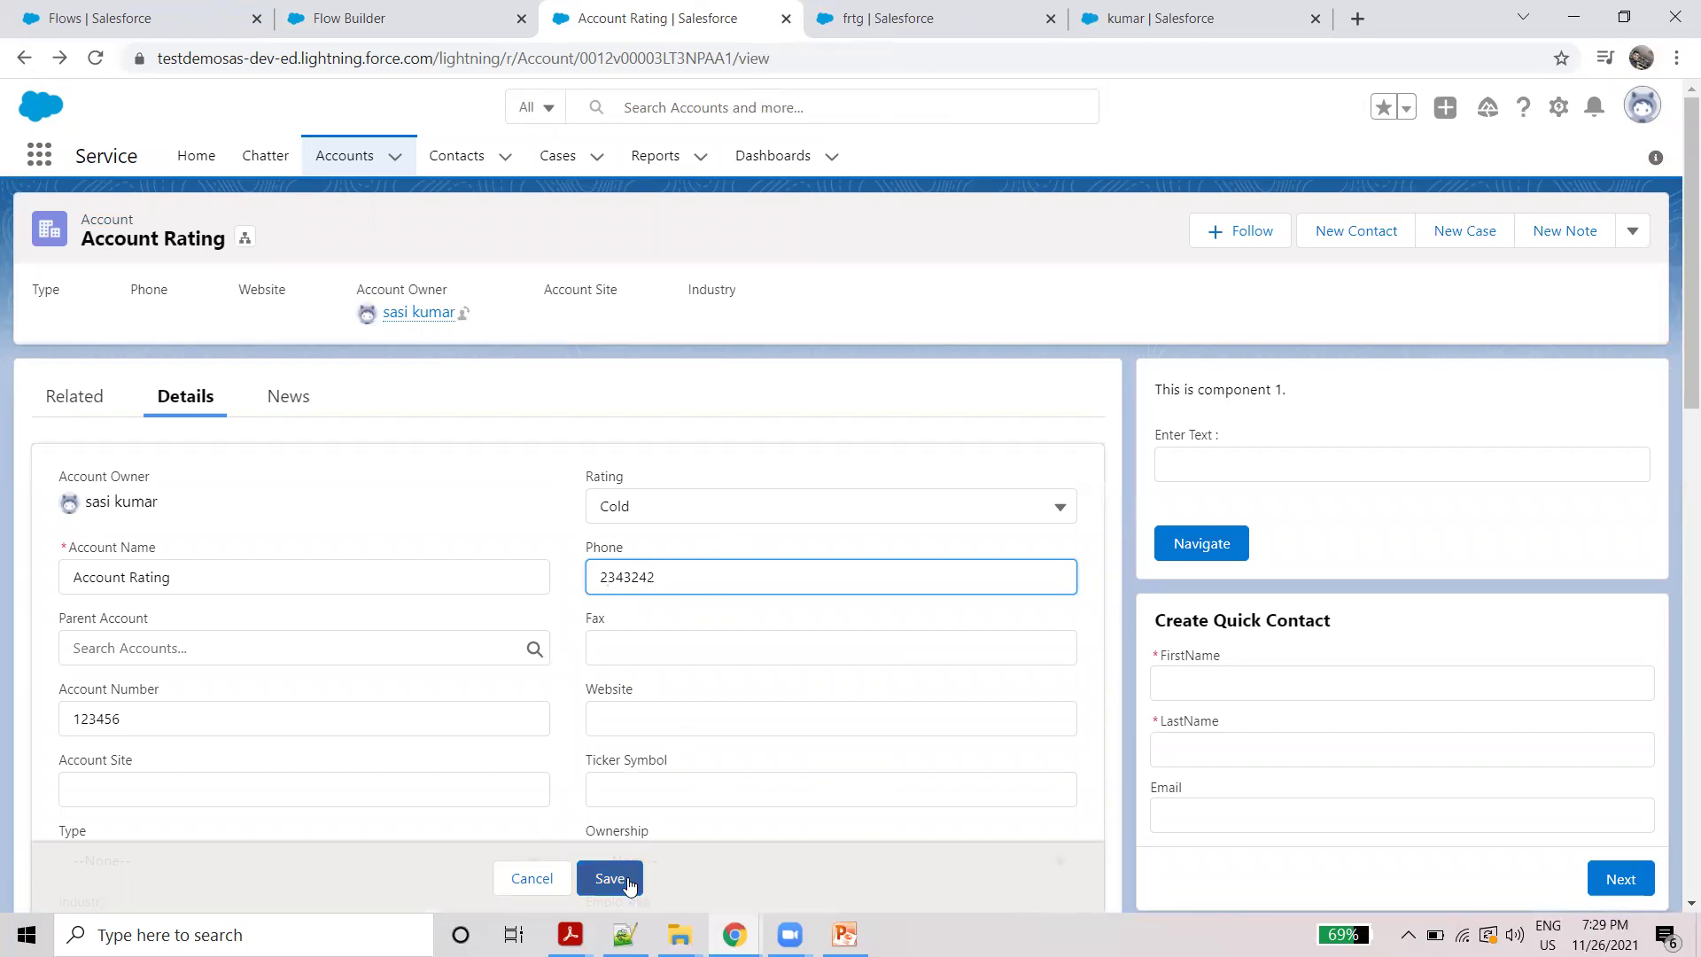
click(628, 884)
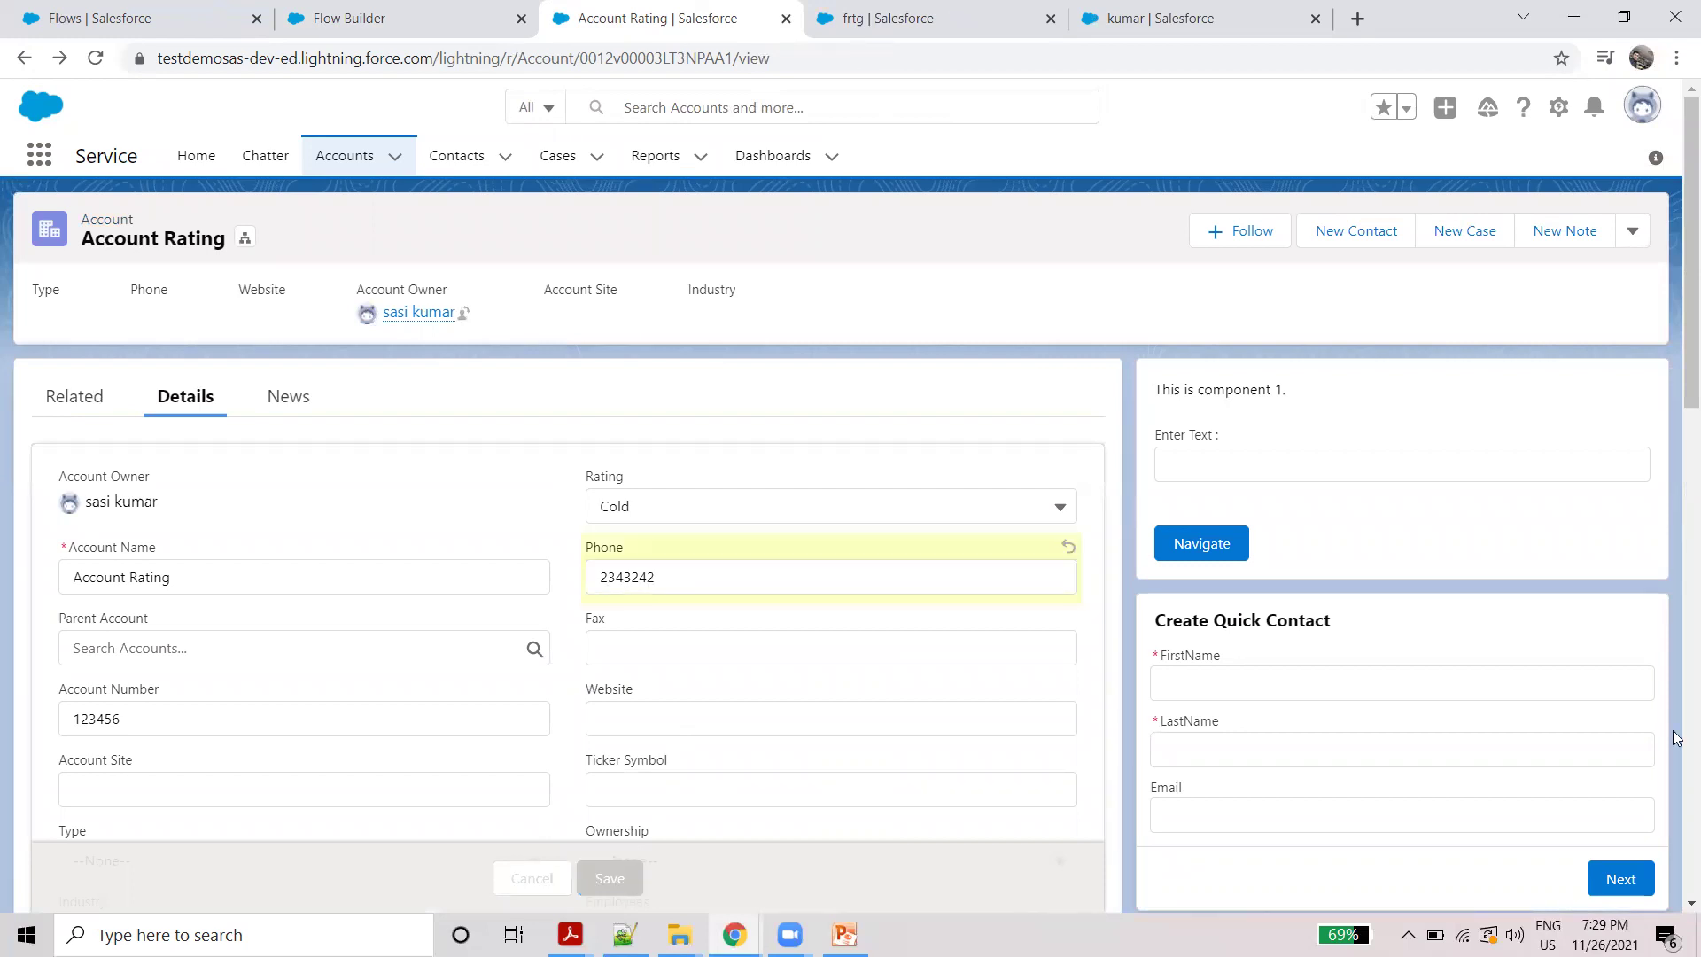
click(82, 406)
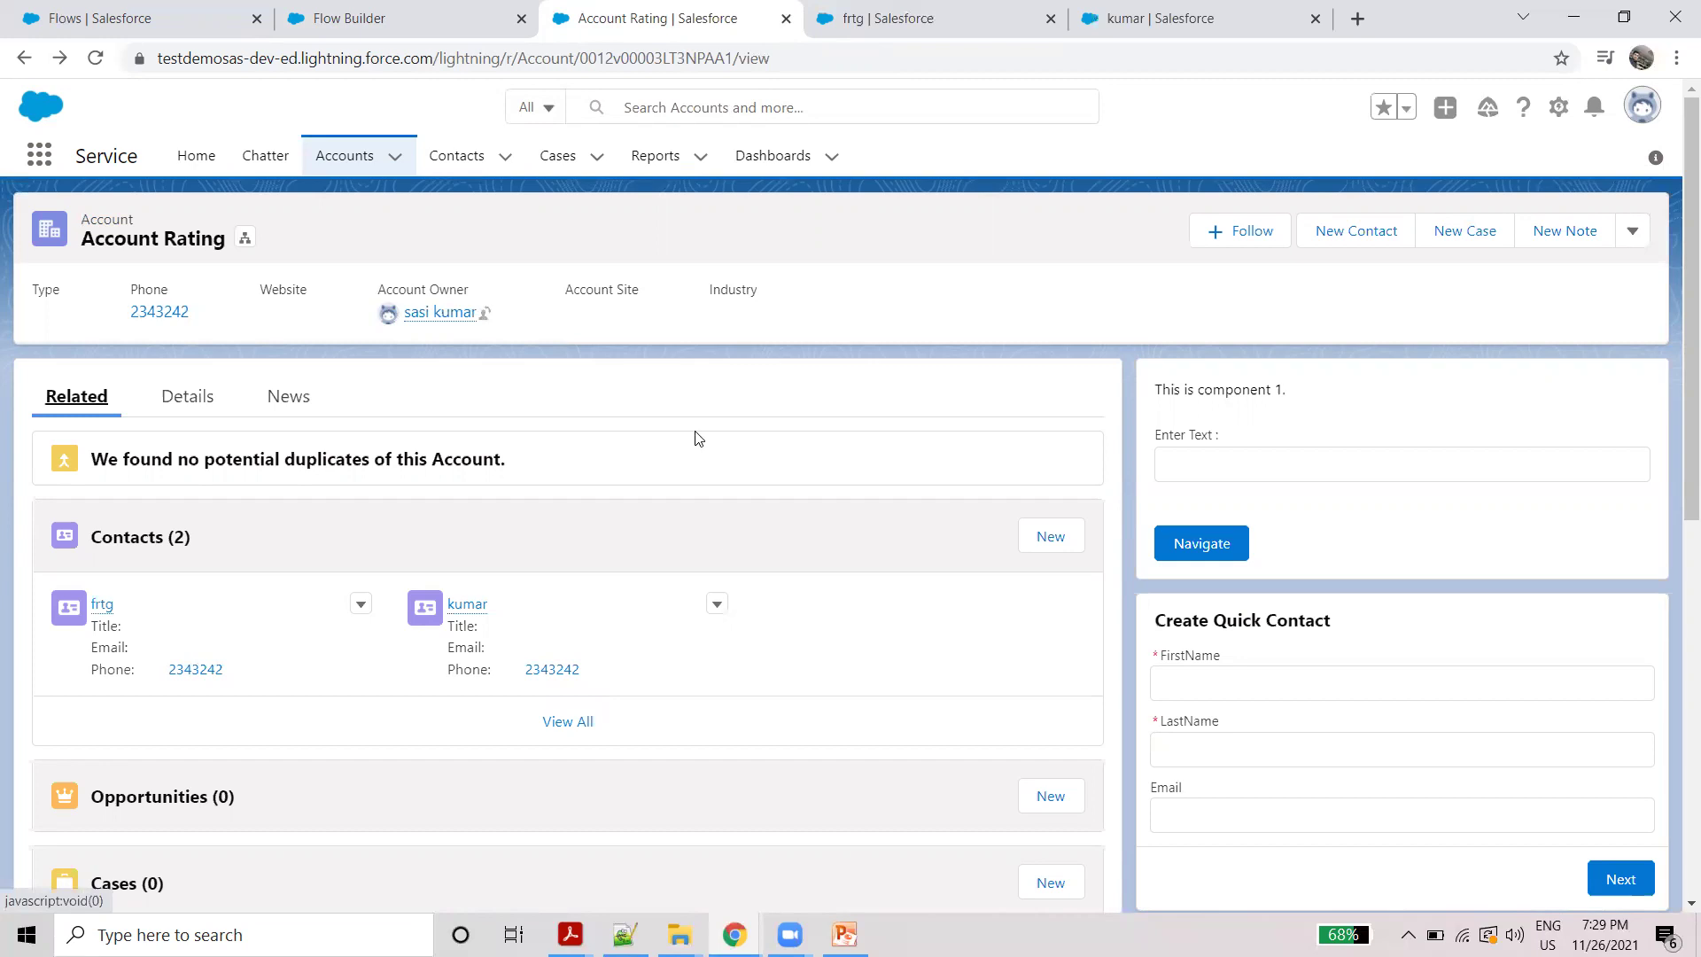
click(844, 935)
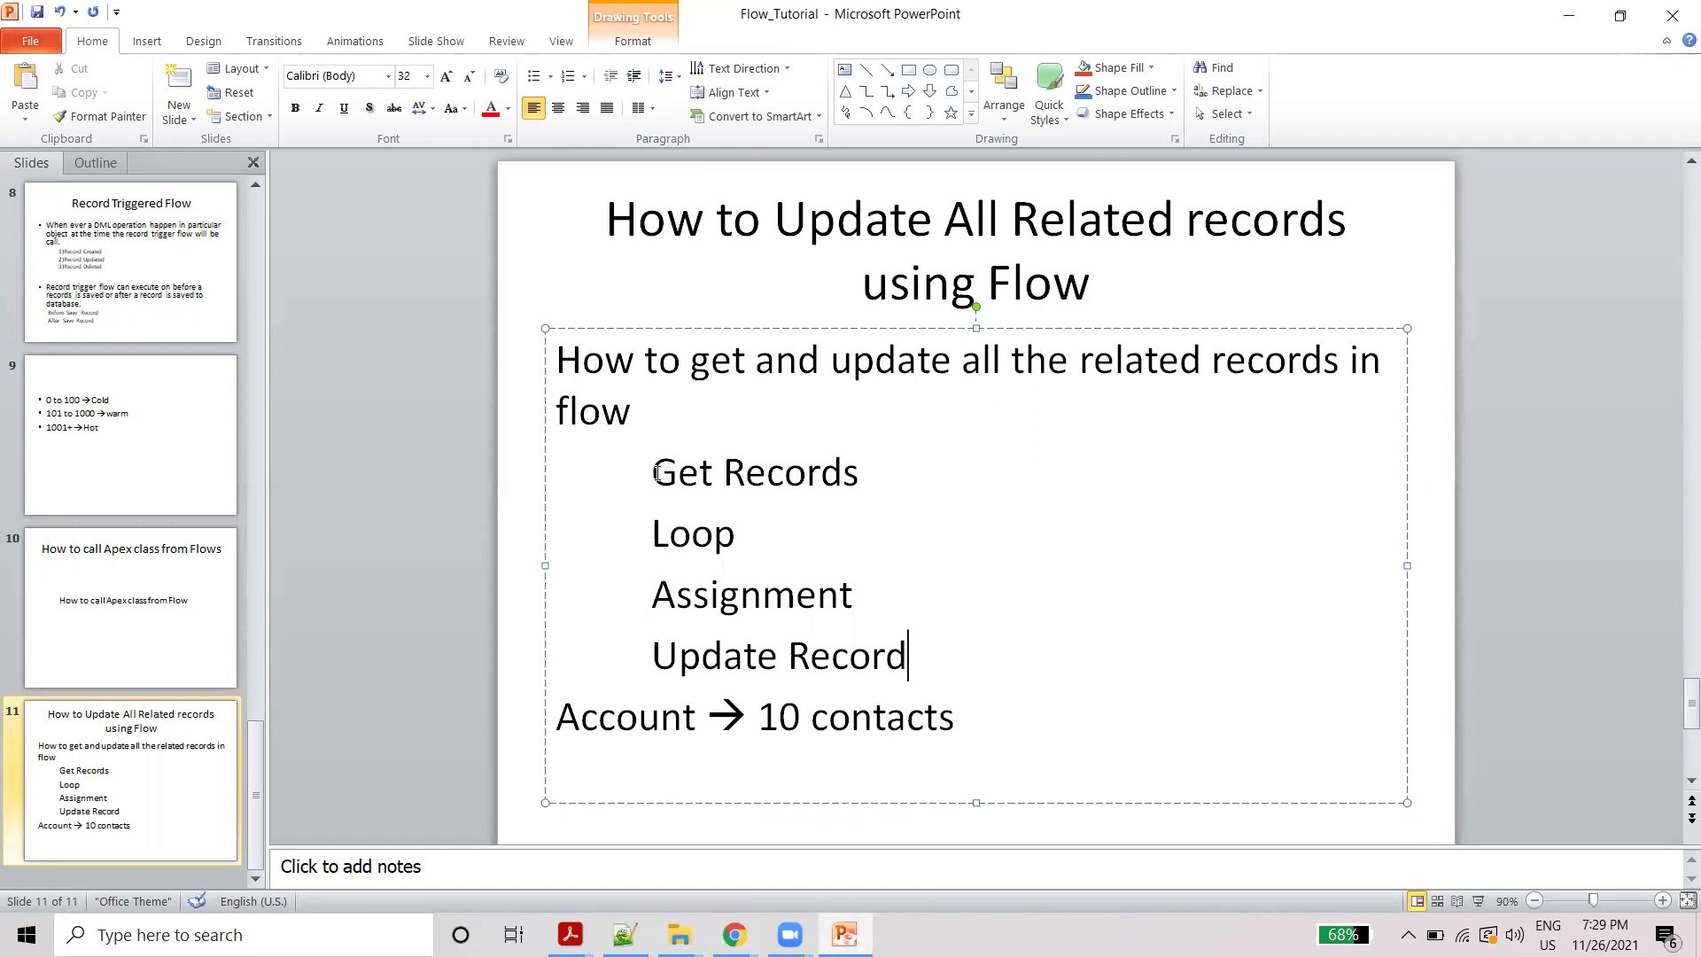
triple_click(840, 468)
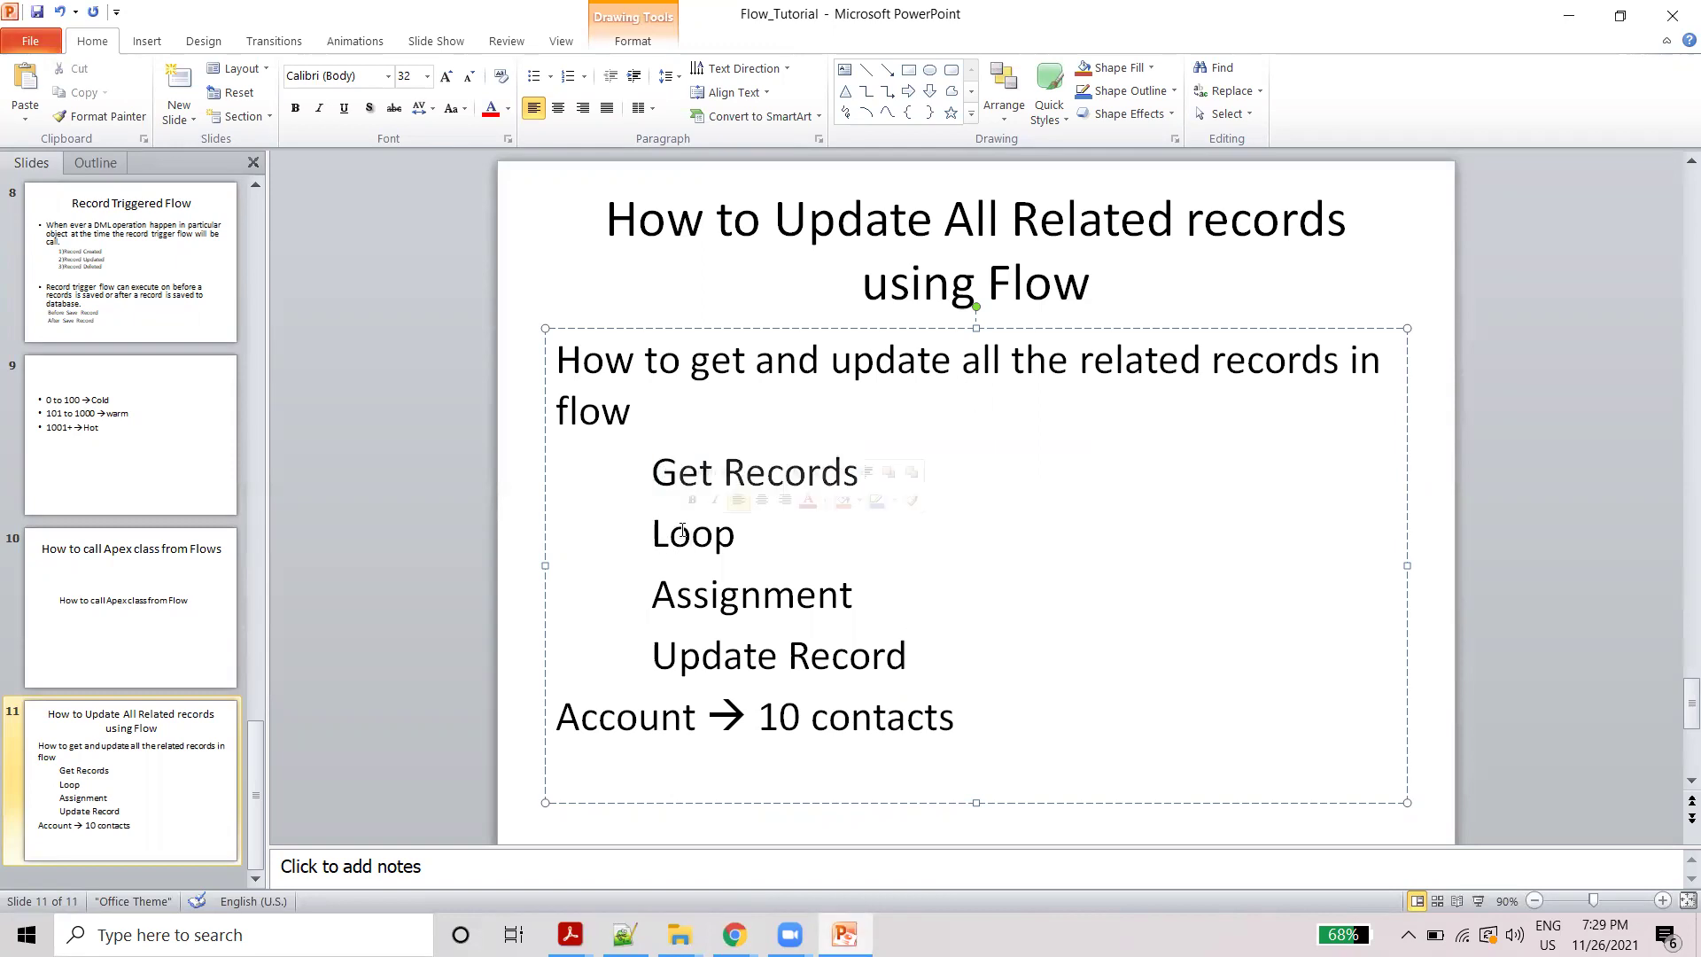
double_click(683, 534)
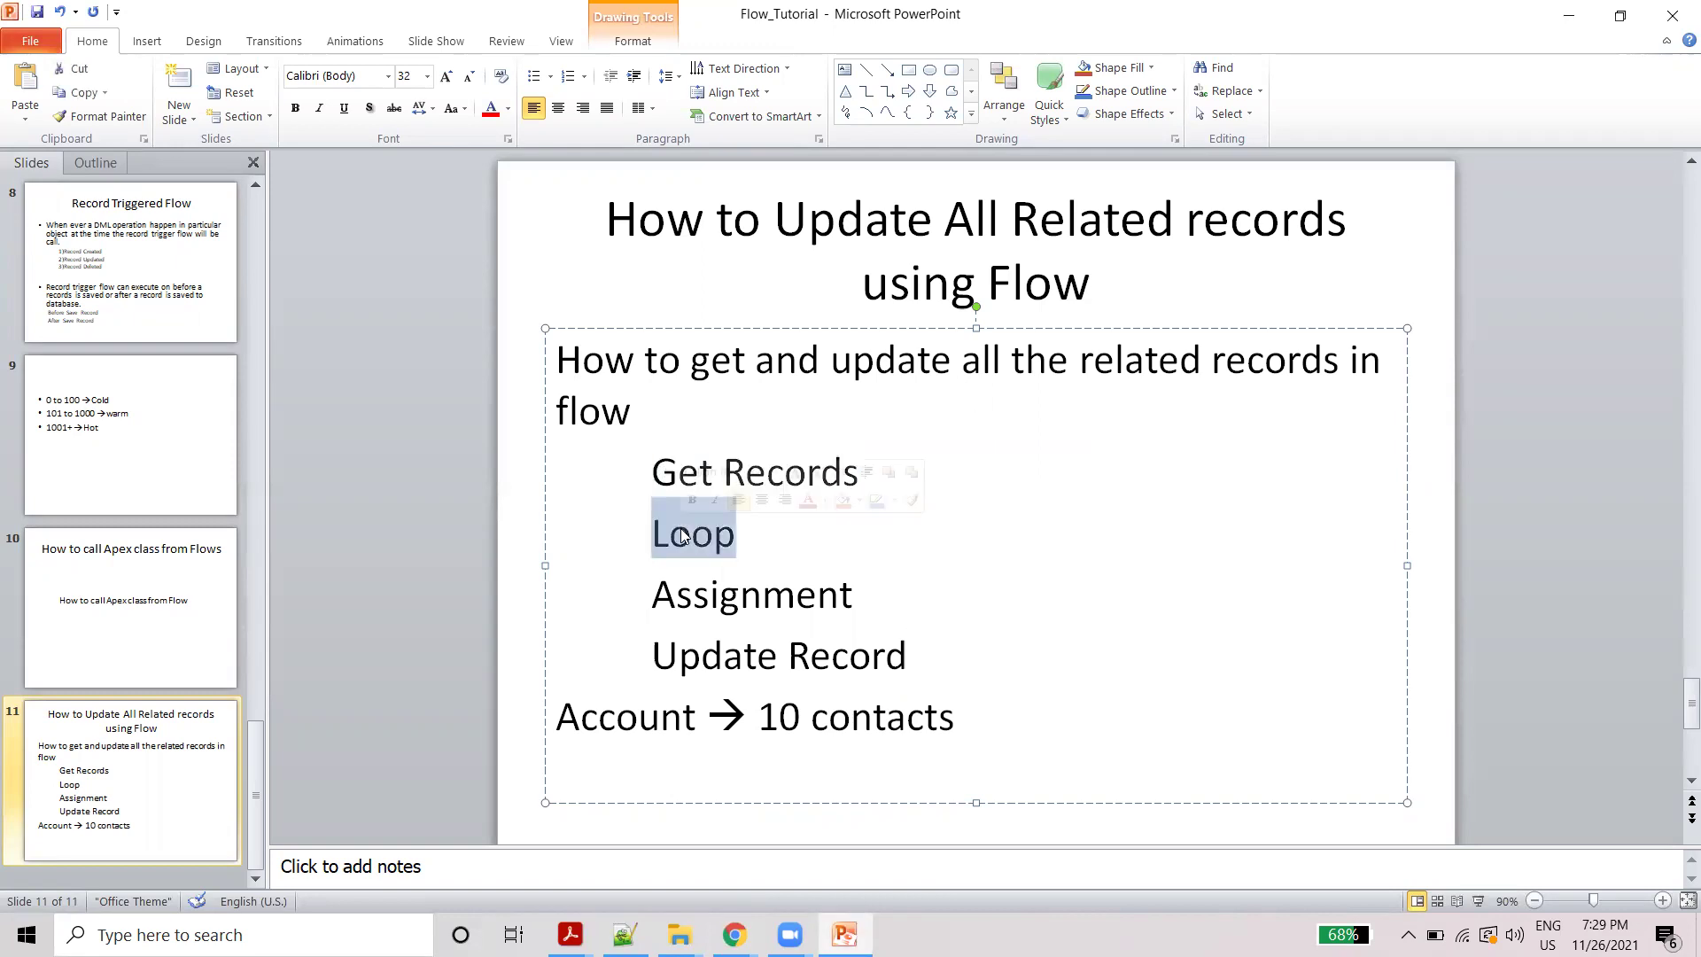
double_click(721, 596)
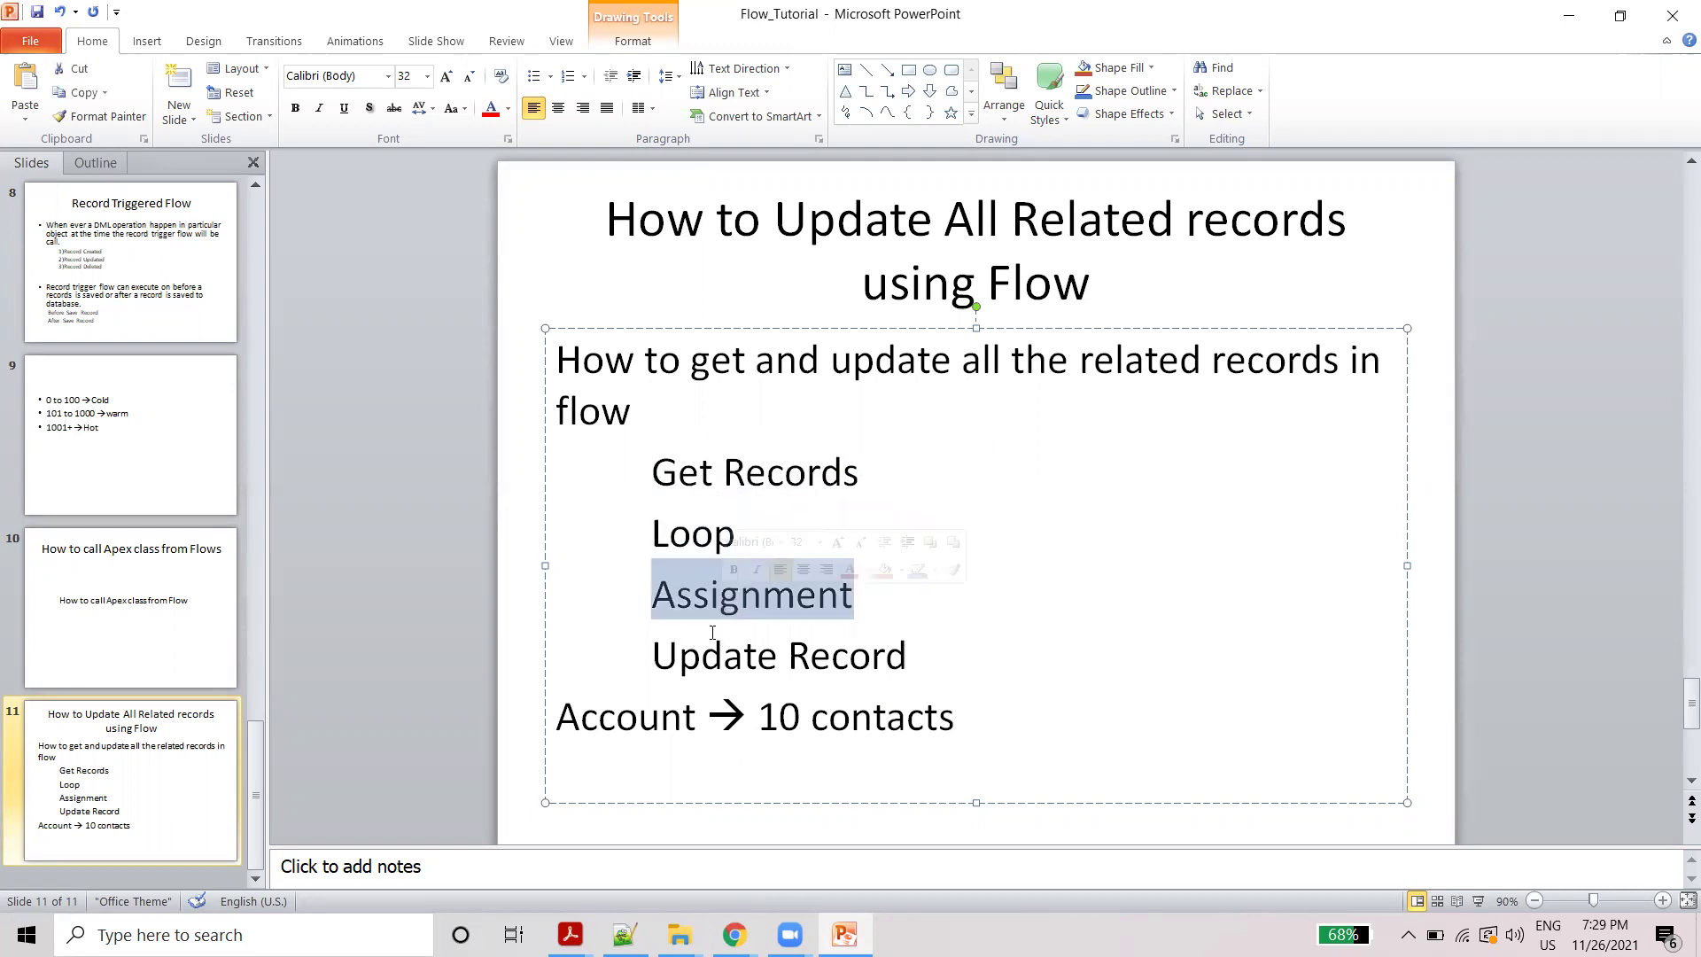
drag(654, 656, 849, 655)
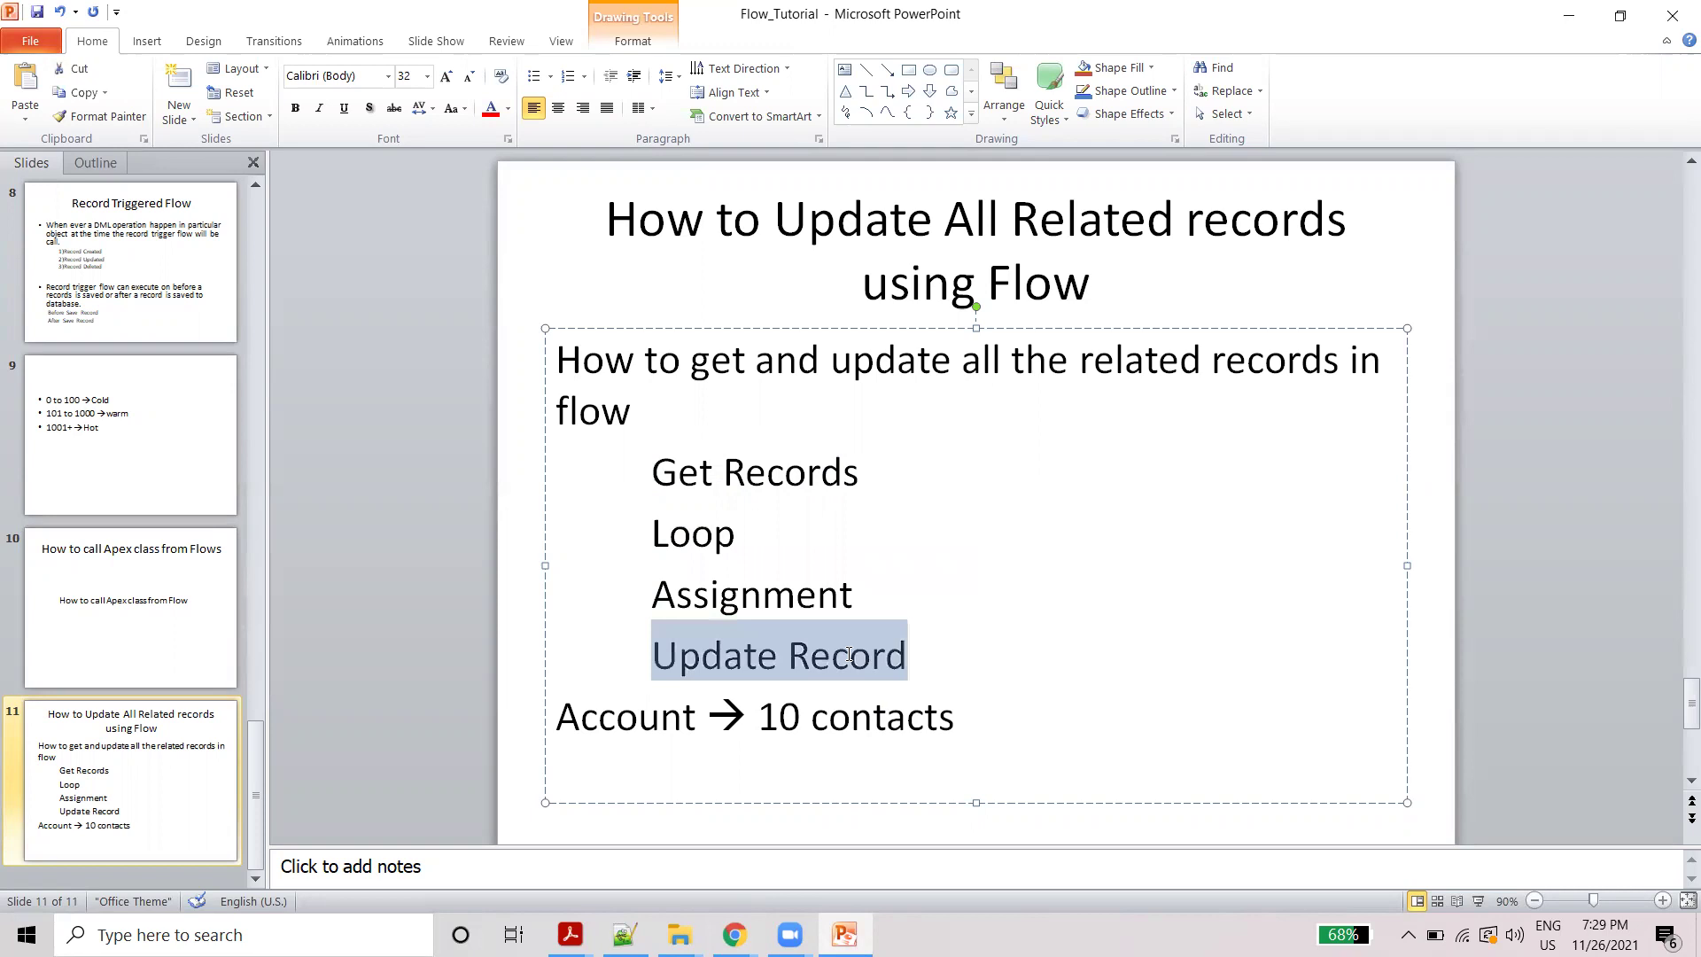
click(774, 654)
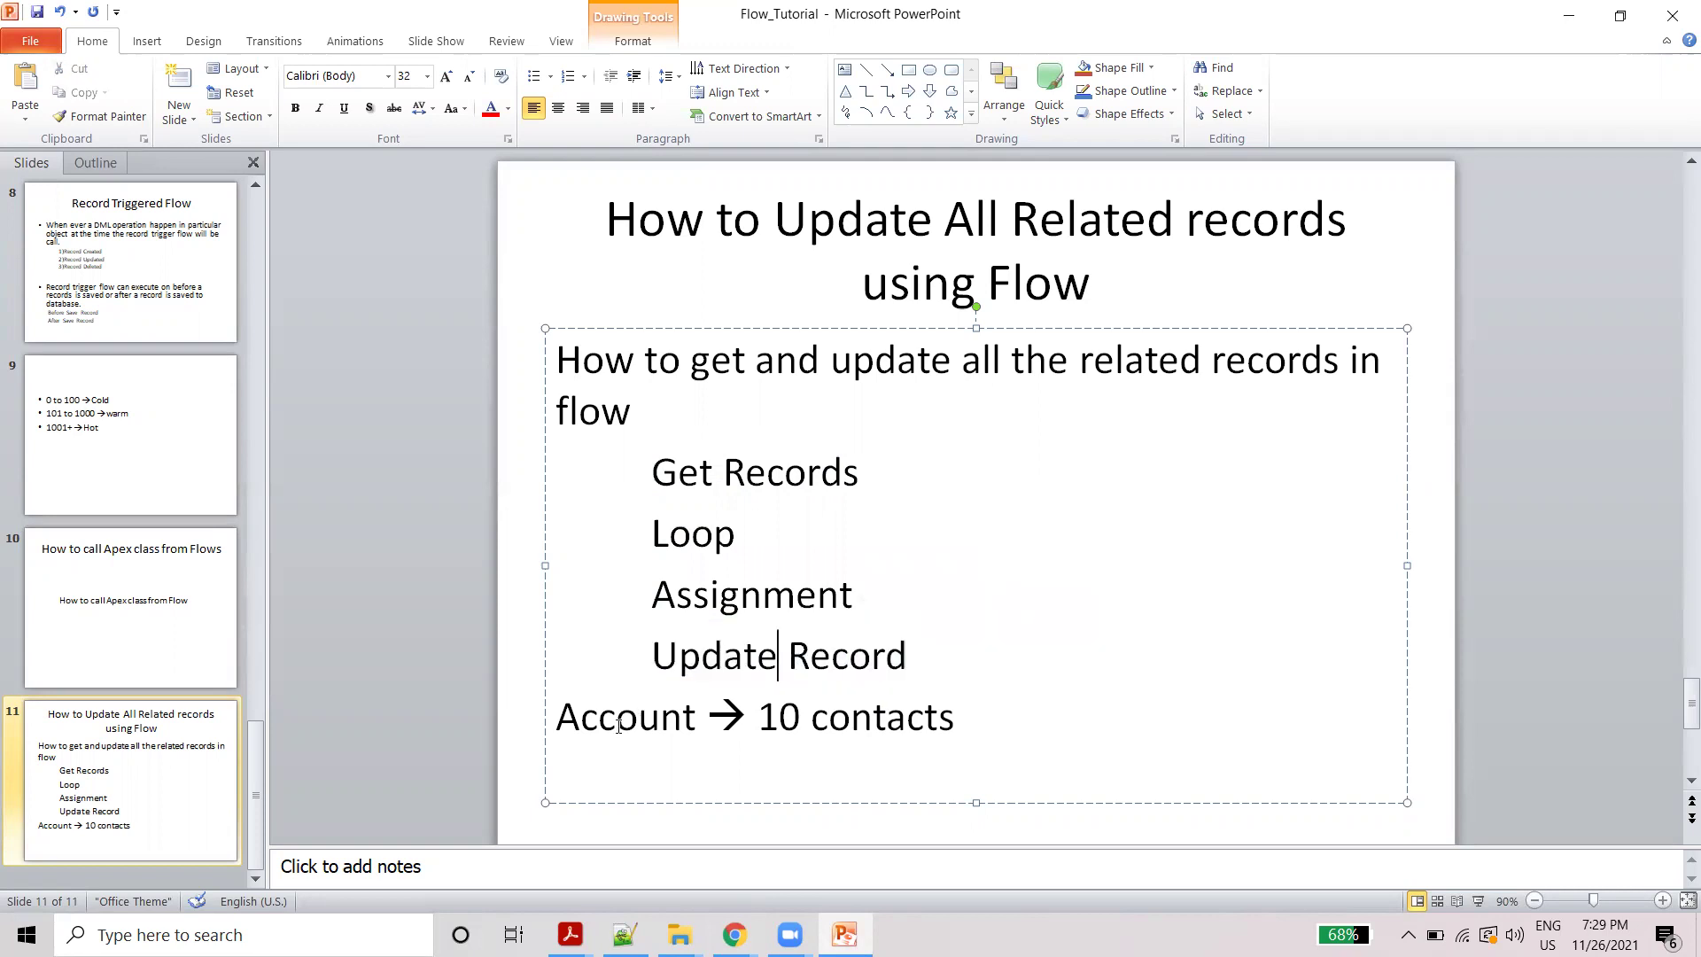